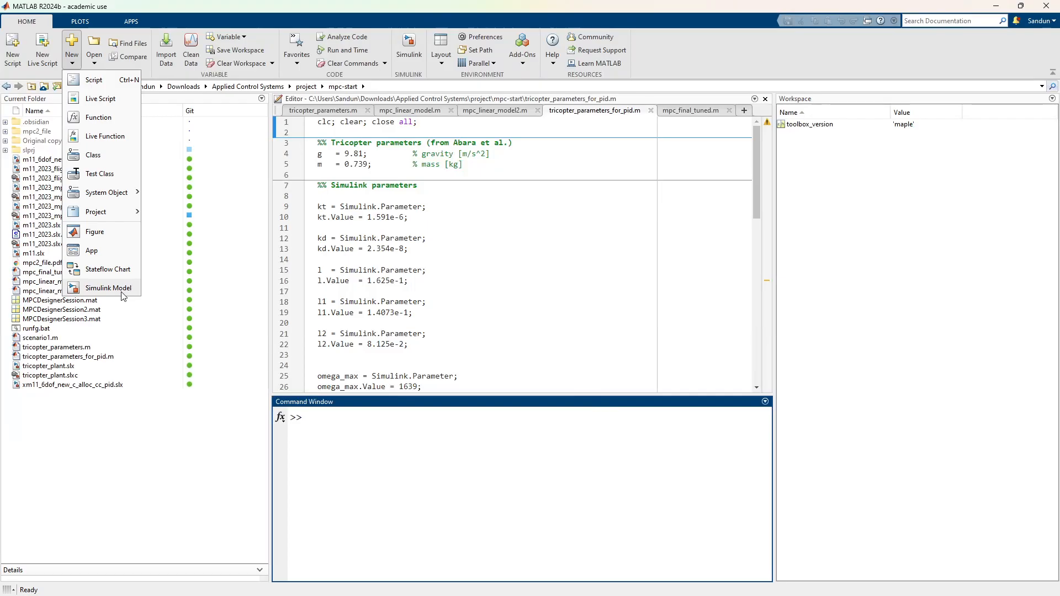
Step: Create a new blank Simulink model from the start page and maximize its window
{"action": "left_click", "coordinate": [122, 293]}
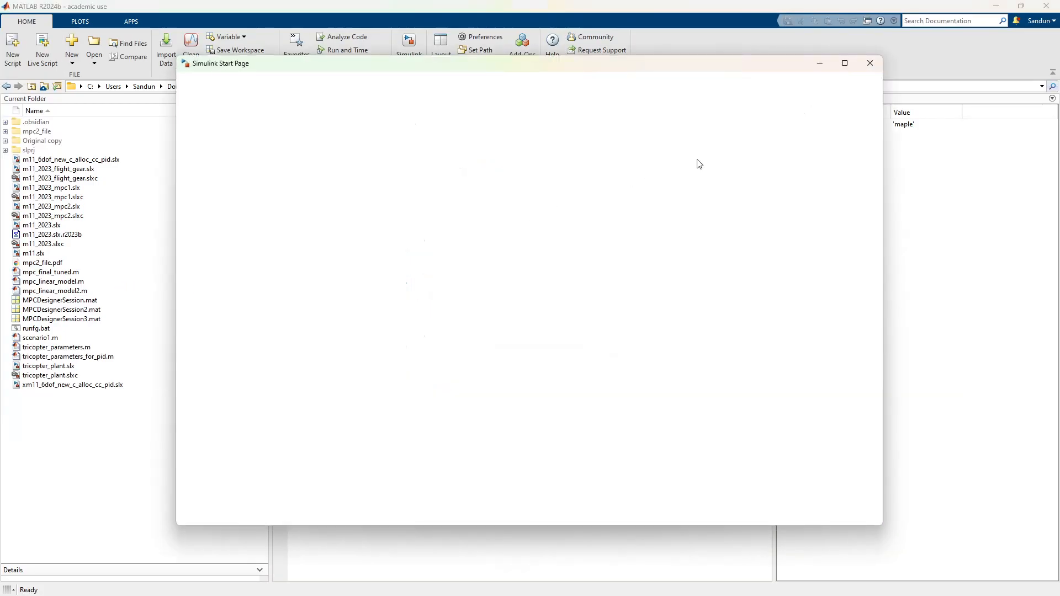
{"action": "mouse_move", "coordinate": [845, 67]}
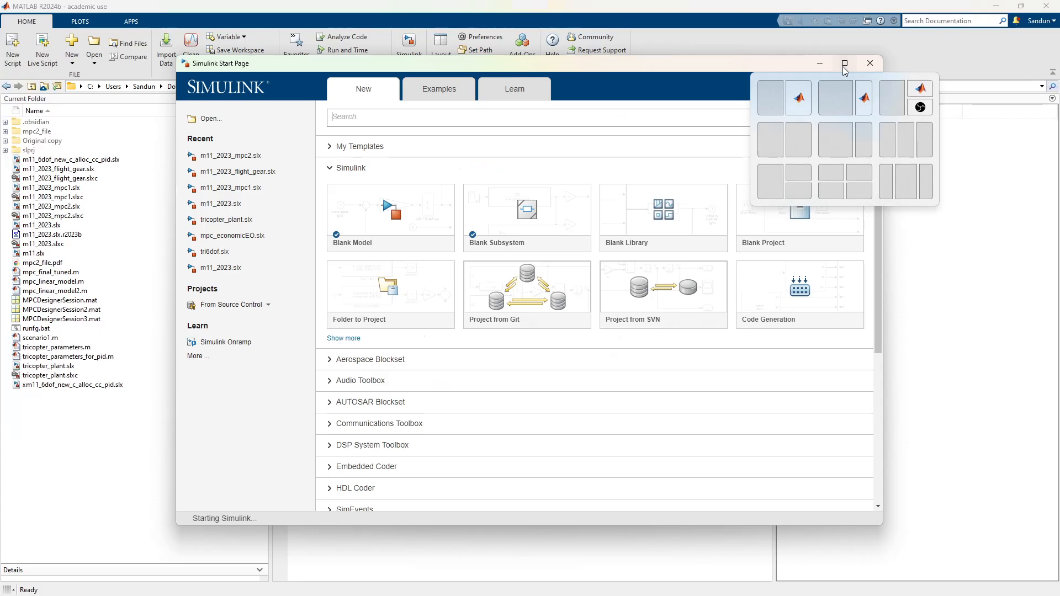
{"action": "left_click", "coordinate": [844, 64]}
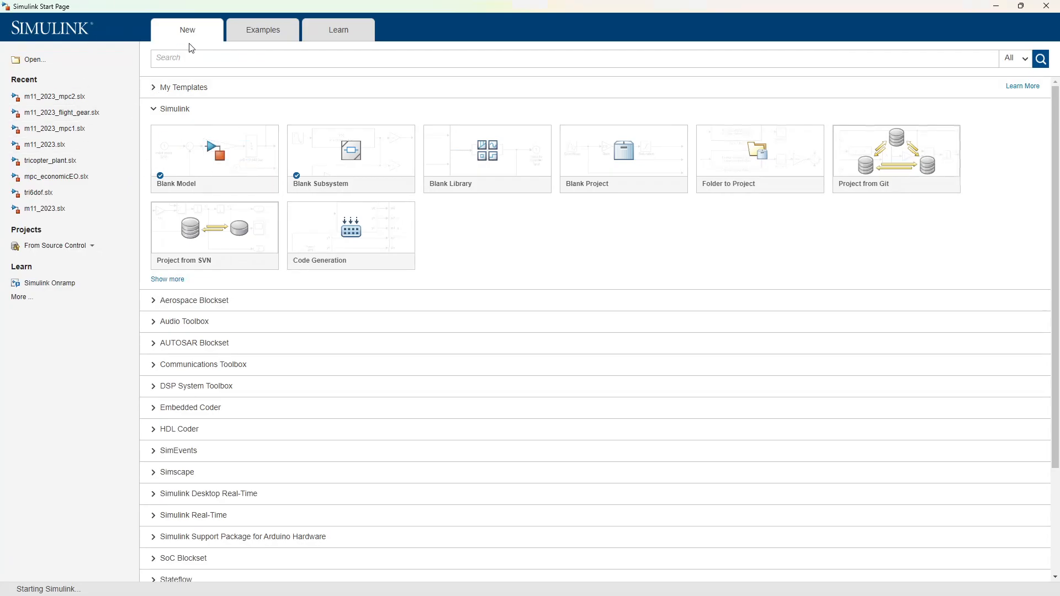
{"action": "mouse_move", "coordinate": [222, 168]}
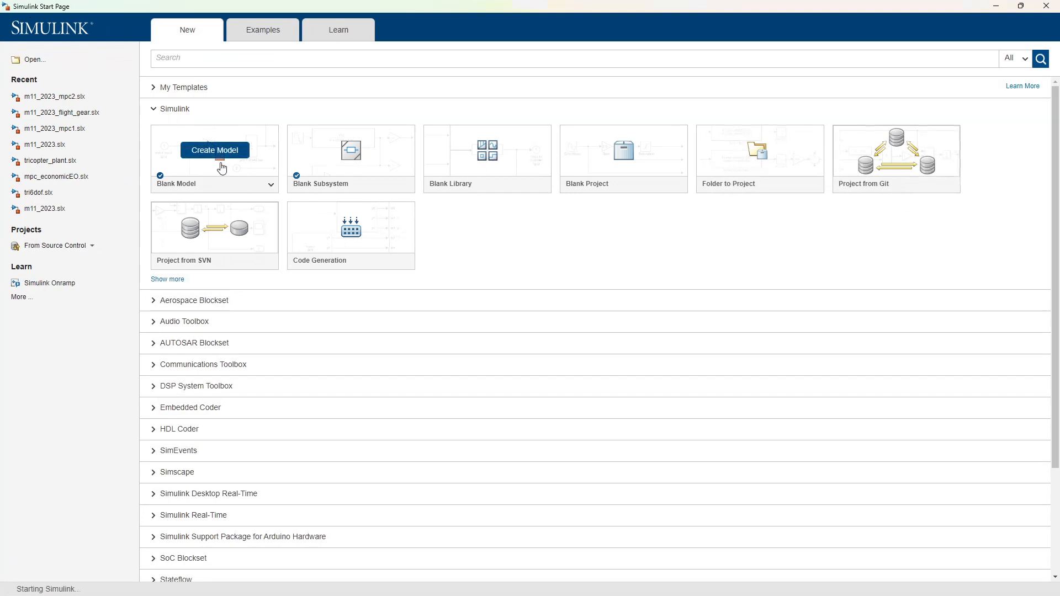
{"action": "left_click", "coordinate": [220, 166]}
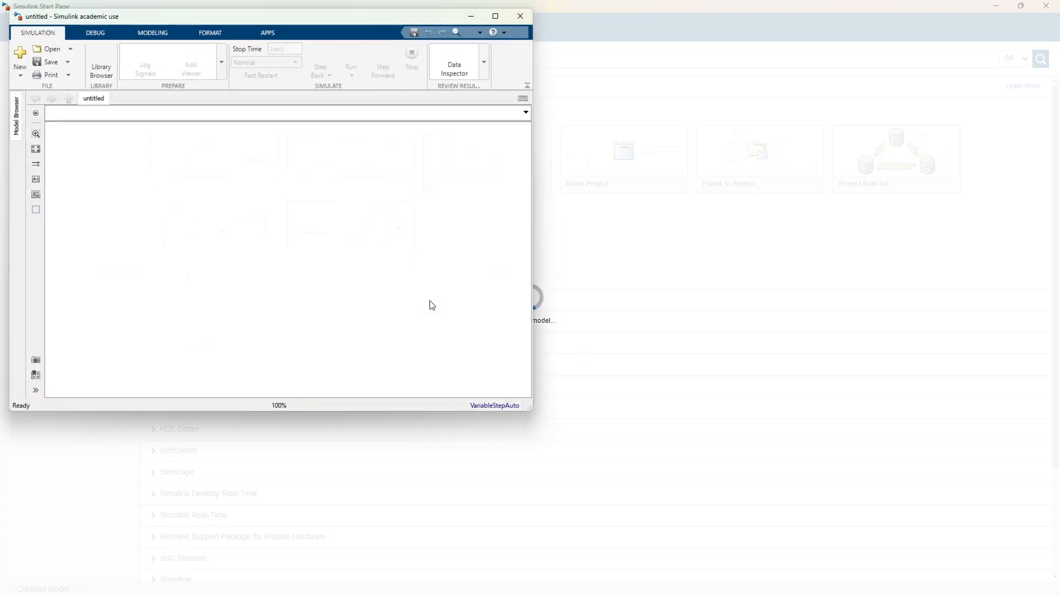
{"action": "mouse_move", "coordinate": [492, 17]}
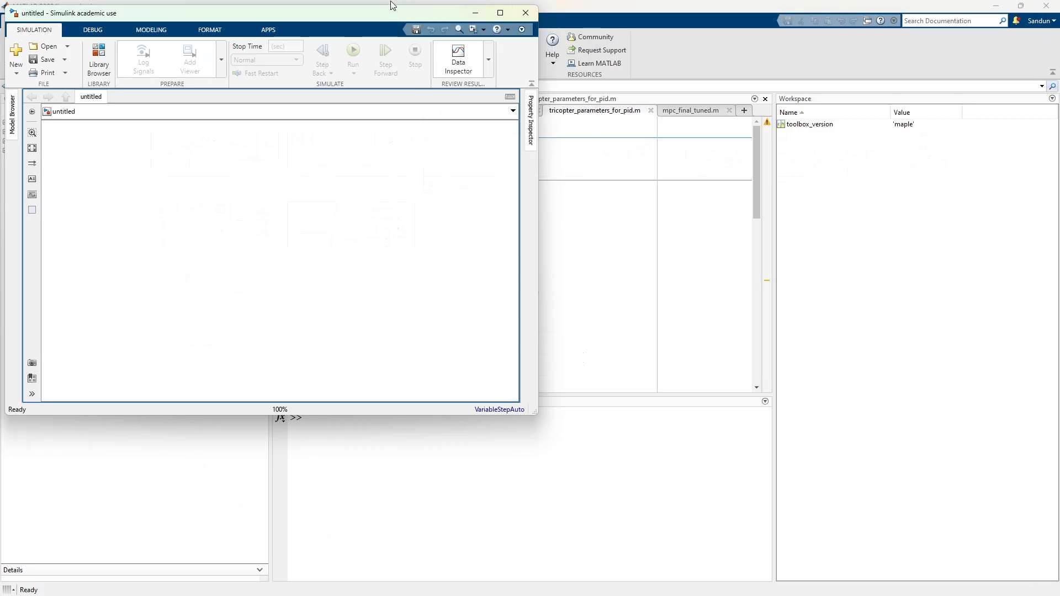
{"action": "left_click_drag", "start_coordinate": [394, 19], "coordinate": [560, 97]}
{"action": "left_click", "coordinate": [665, 91]}
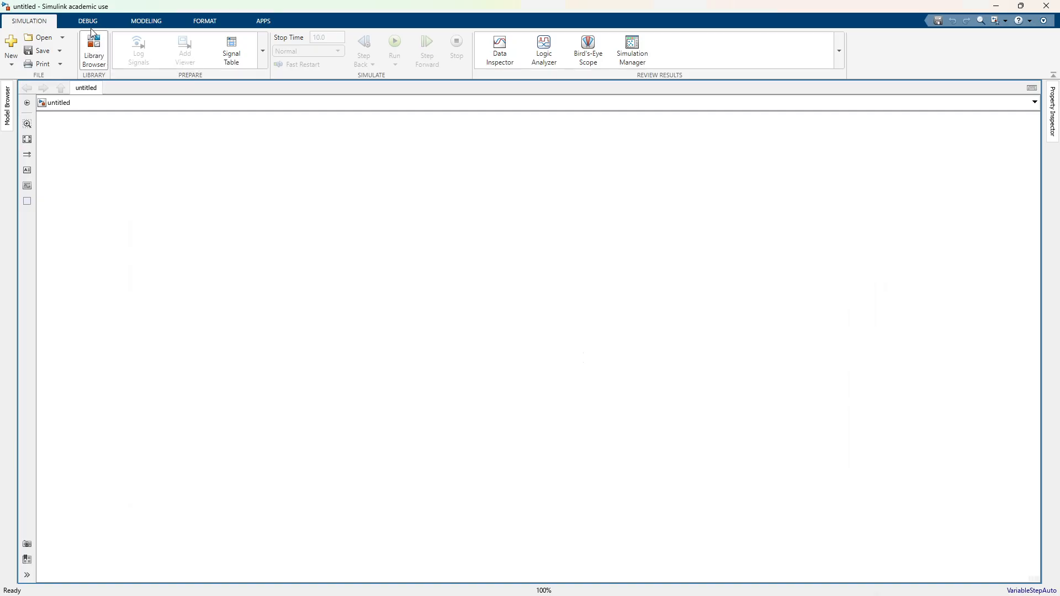
Step: Open the Library Browser and expand Commonly Used Blocks within the Simulink library
{"action": "left_click", "coordinate": [94, 56]}
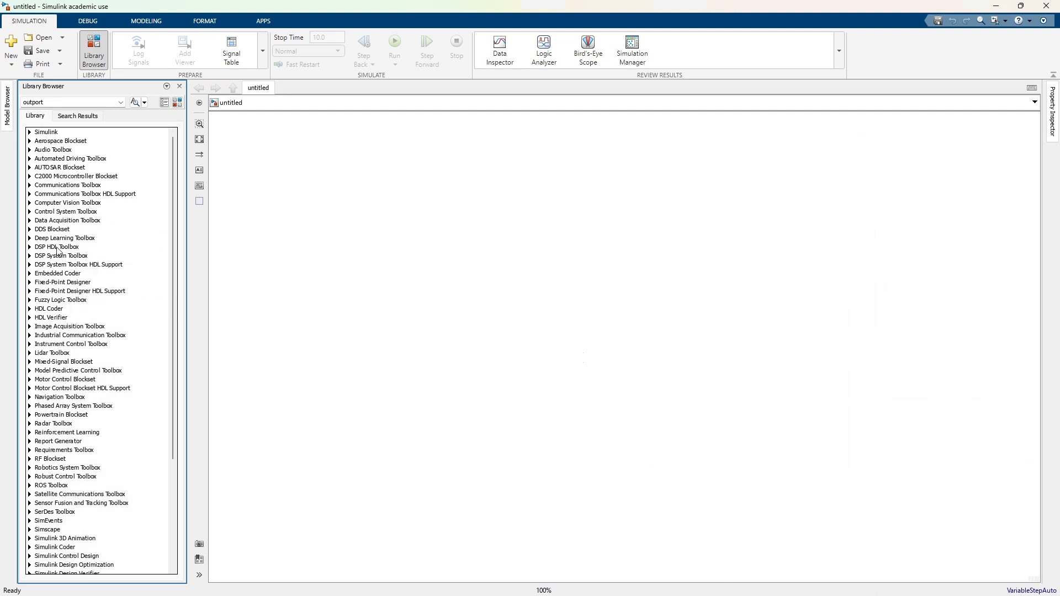
{"action": "scroll", "coordinate": [74, 337], "scroll_direction": "down", "scroll_amount": 4}
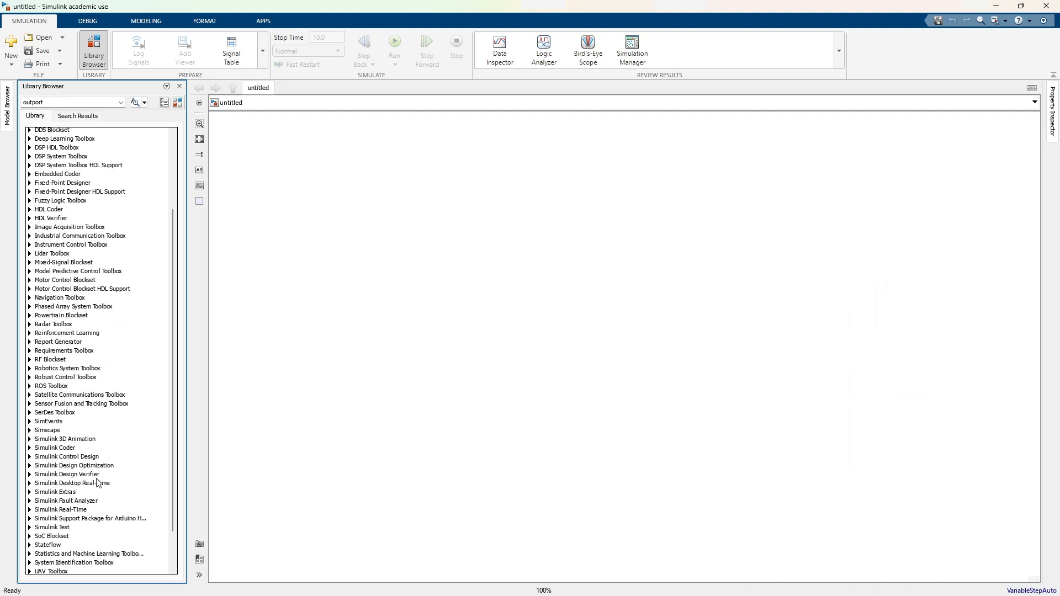
{"action": "scroll", "coordinate": [119, 468], "scroll_direction": "down", "scroll_amount": 2}
{"action": "scroll", "coordinate": [116, 466], "scroll_direction": "up", "scroll_amount": 6}
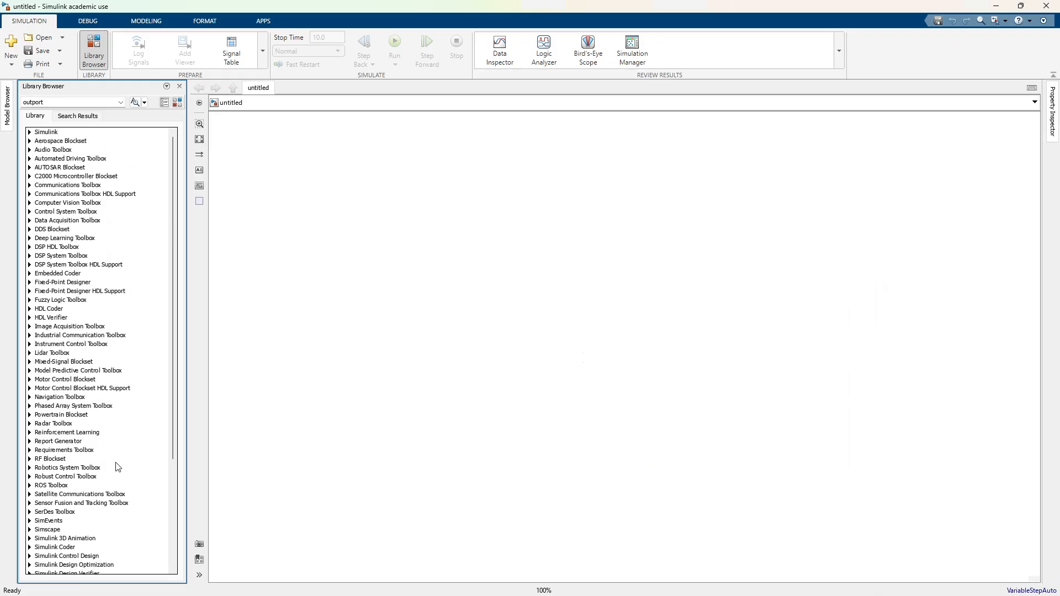
{"action": "left_click", "coordinate": [30, 132]}
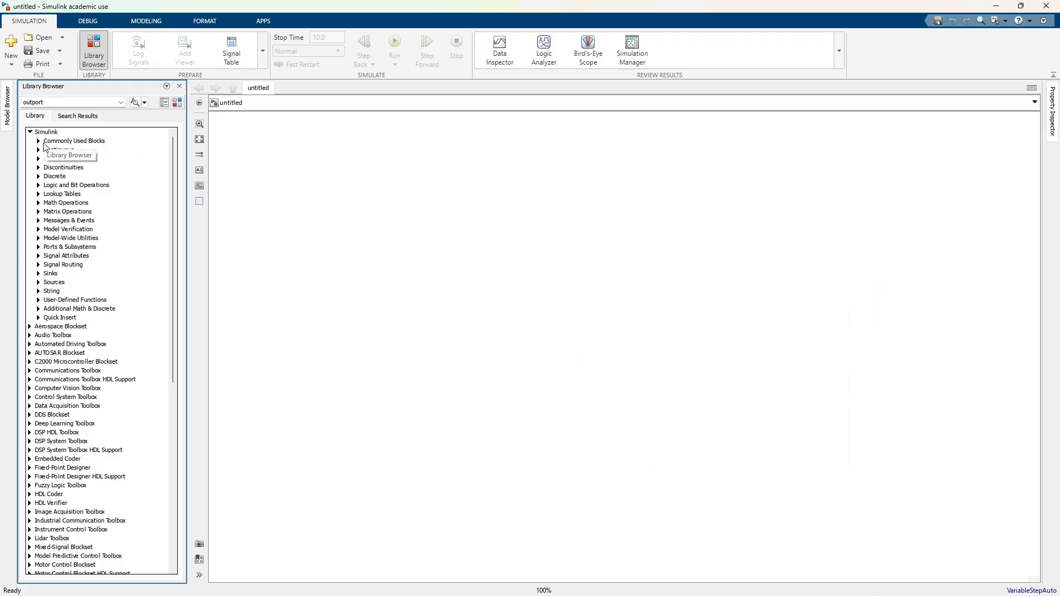
{"action": "left_click", "coordinate": [38, 143]}
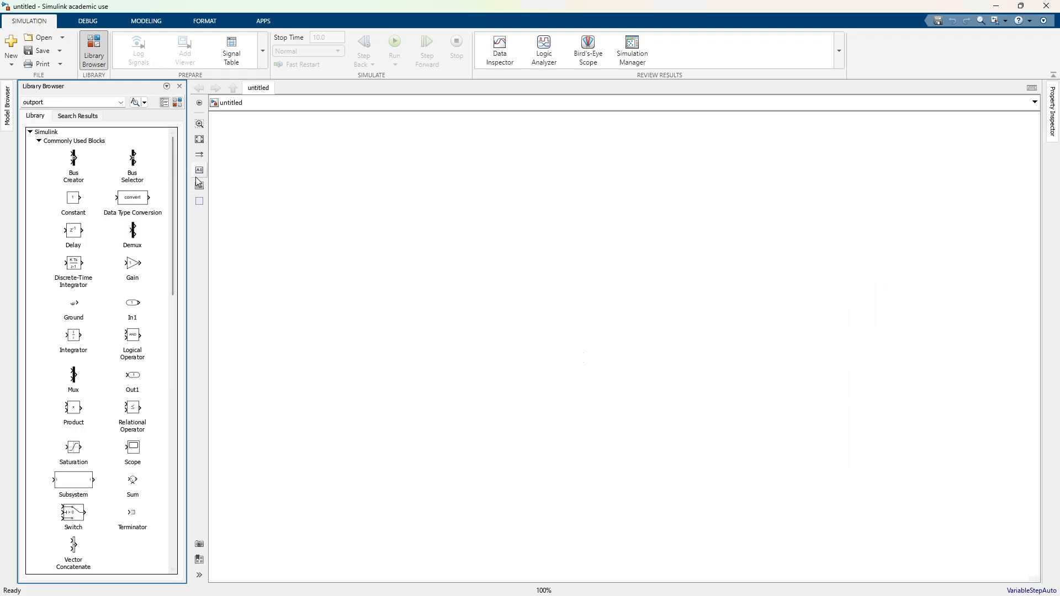
Step: Add a Constant block from Commonly Used Blocks to the upper part of the empty model canvas
{"action": "scroll", "coordinate": [160, 355], "scroll_direction": "down", "scroll_amount": 1}
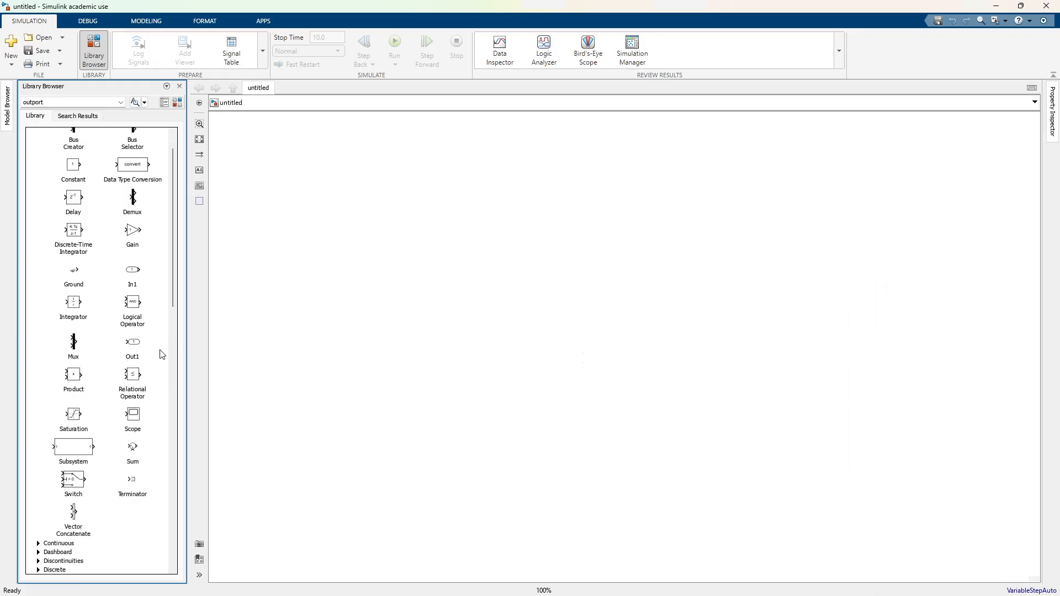
{"action": "scroll", "coordinate": [162, 354], "scroll_direction": "up", "scroll_amount": 1}
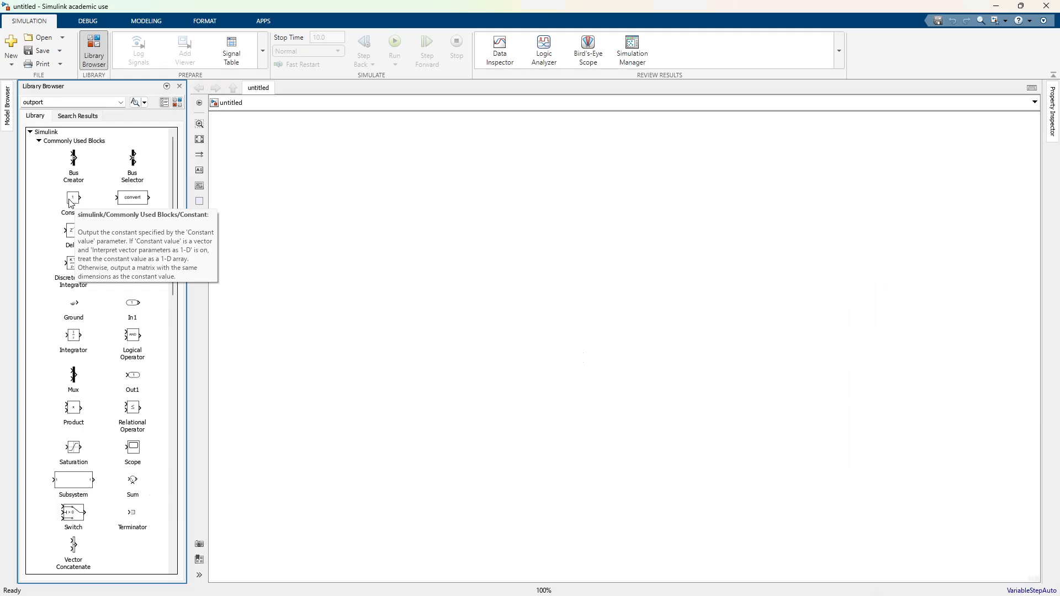
{"action": "scroll", "coordinate": [96, 331], "scroll_direction": "down", "scroll_amount": 3}
{"action": "scroll", "coordinate": [102, 396], "scroll_direction": "up", "scroll_amount": 3}
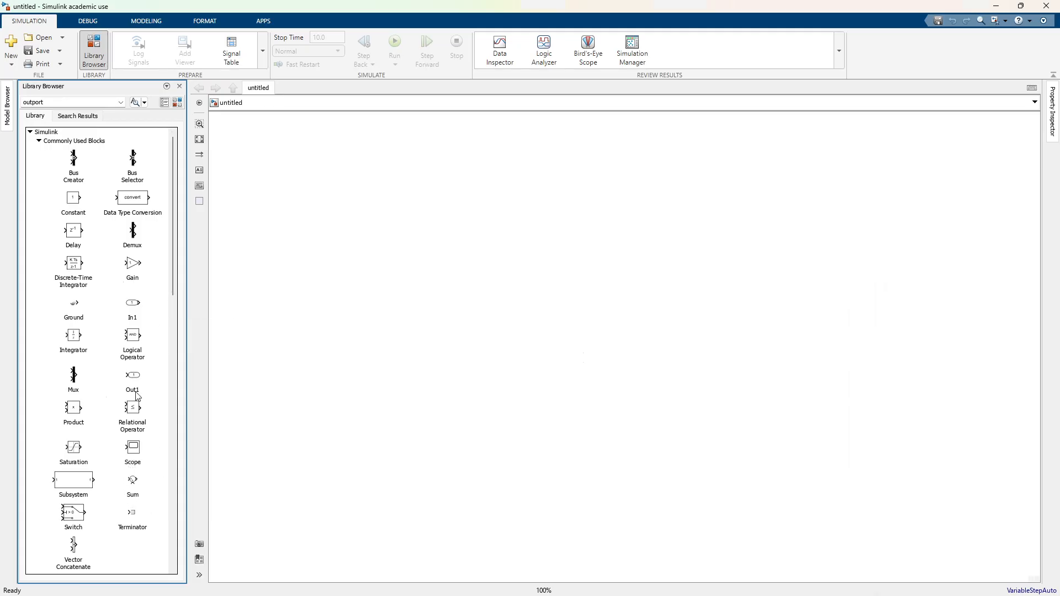
{"action": "scroll", "coordinate": [127, 398], "scroll_direction": "down", "scroll_amount": 1}
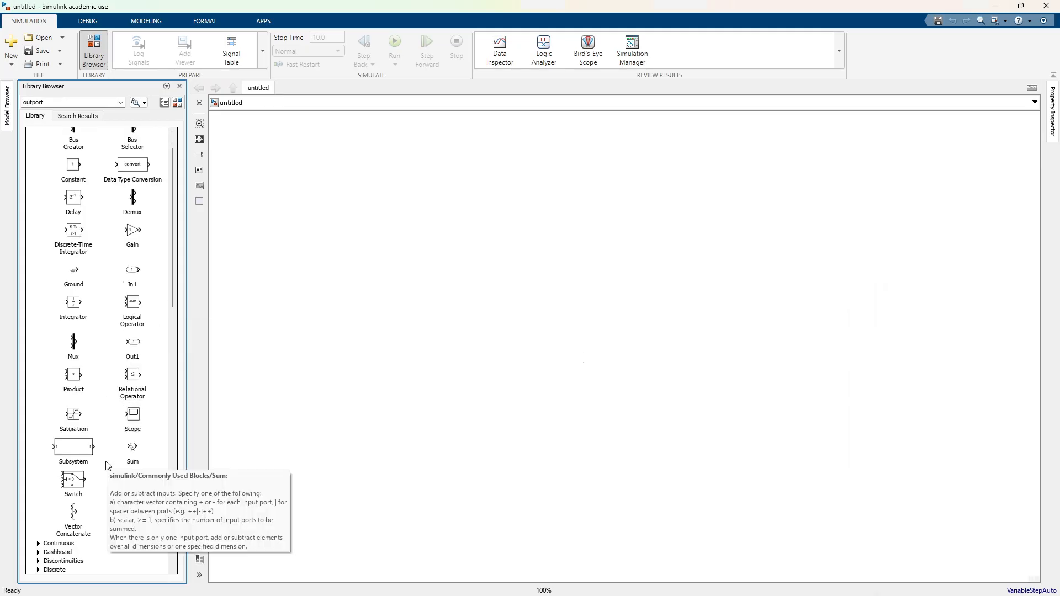
{"action": "scroll", "coordinate": [109, 451], "scroll_direction": "up", "scroll_amount": 1}
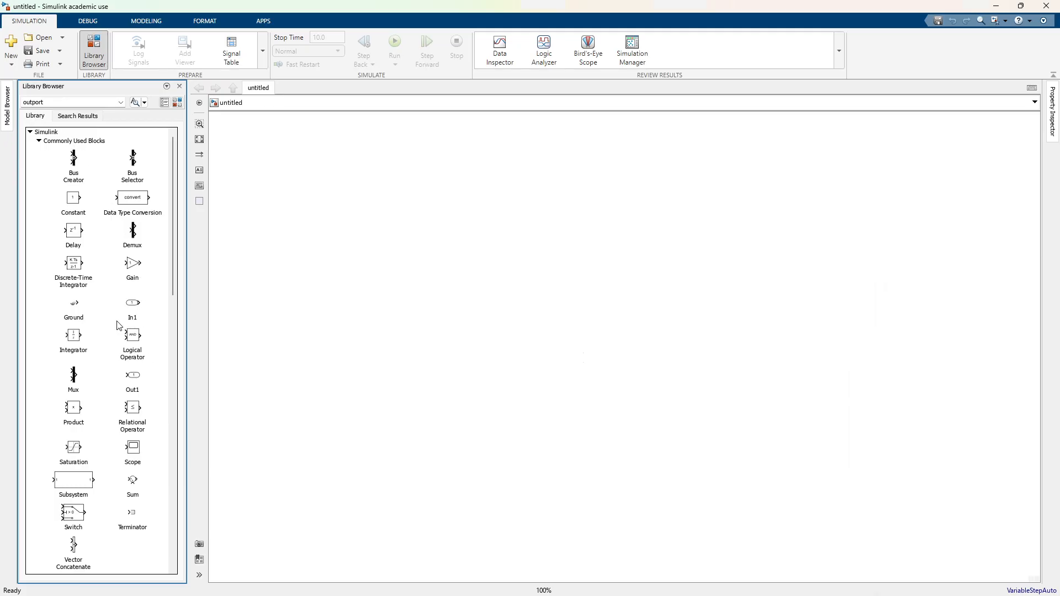
{"action": "left_click_drag", "start_coordinate": [75, 201], "coordinate": [311, 255]}
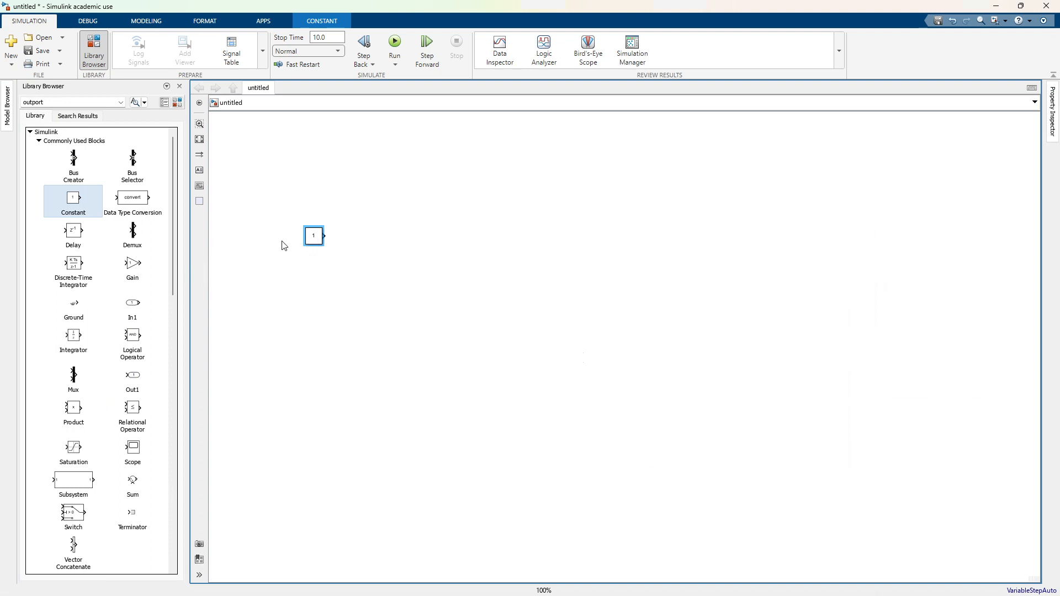
Step: Review the Constant block's main parameters and signal attributes, and accept them without changes
{"action": "double_click", "coordinate": [317, 241]}
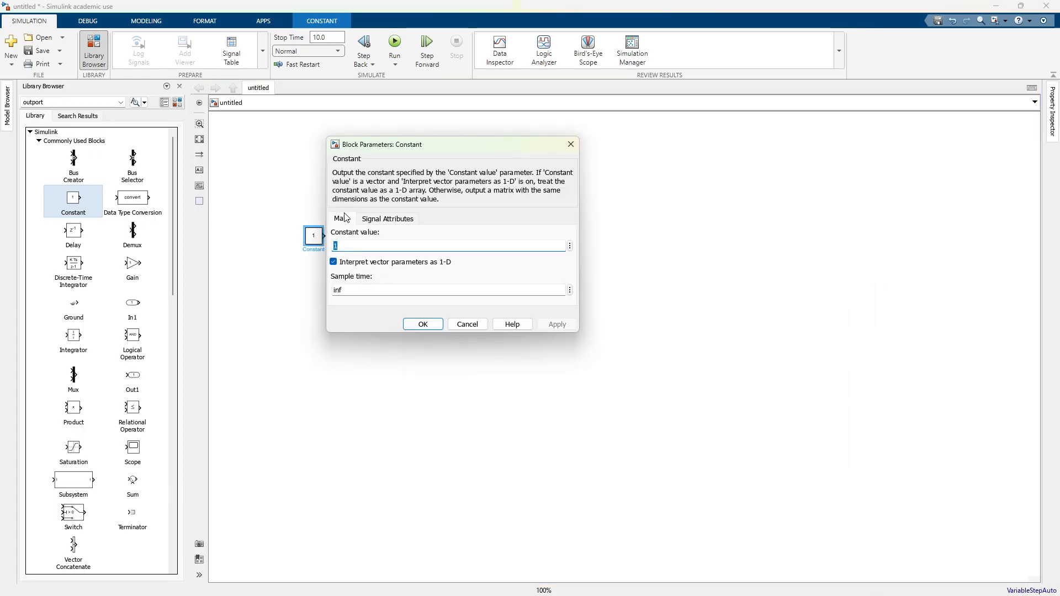
{"action": "left_click", "coordinate": [371, 219]}
{"action": "left_click", "coordinate": [341, 218]}
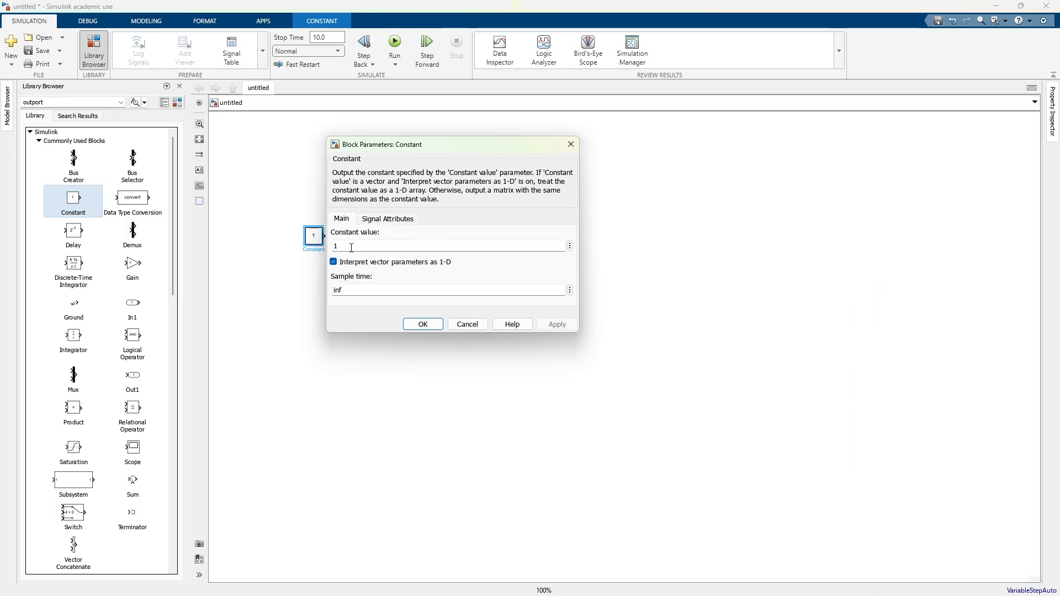
{"action": "left_click", "coordinate": [423, 325]}
Step: Add a Scope block to the right of the Constant block and connect the Constant's output to the Scope's input
{"action": "scroll", "coordinate": [118, 479], "scroll_direction": "down", "scroll_amount": 1}
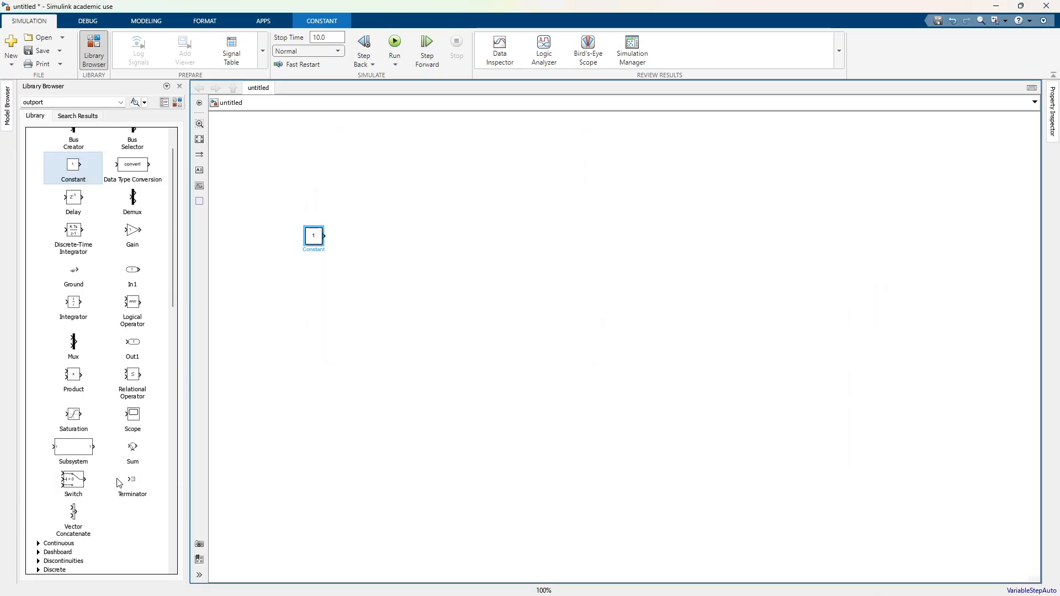
{"action": "scroll", "coordinate": [119, 482], "scroll_direction": "up", "scroll_amount": 1}
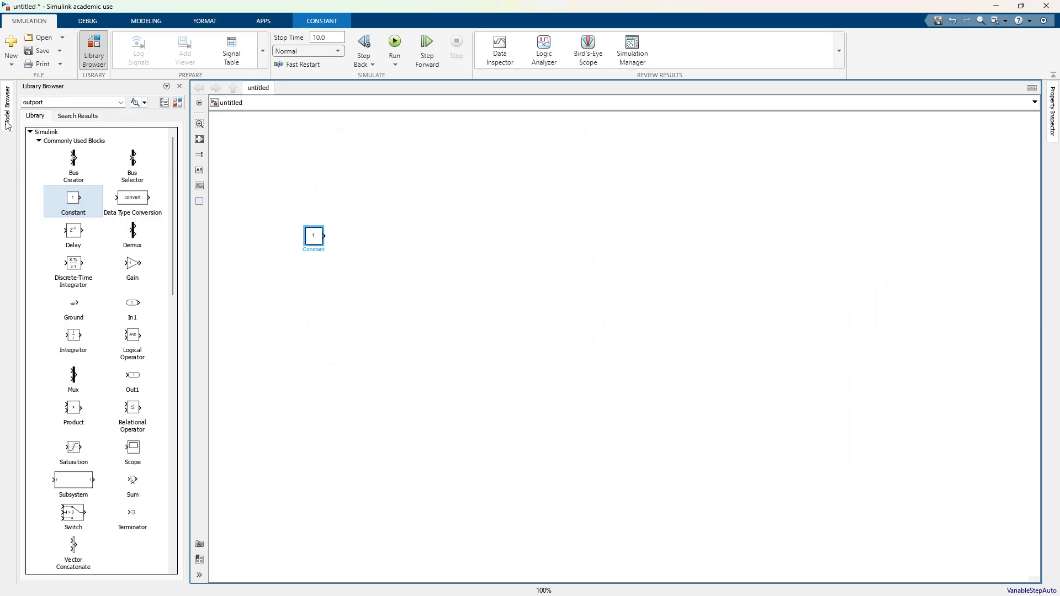
{"action": "scroll", "coordinate": [117, 328], "scroll_direction": "down", "scroll_amount": 1}
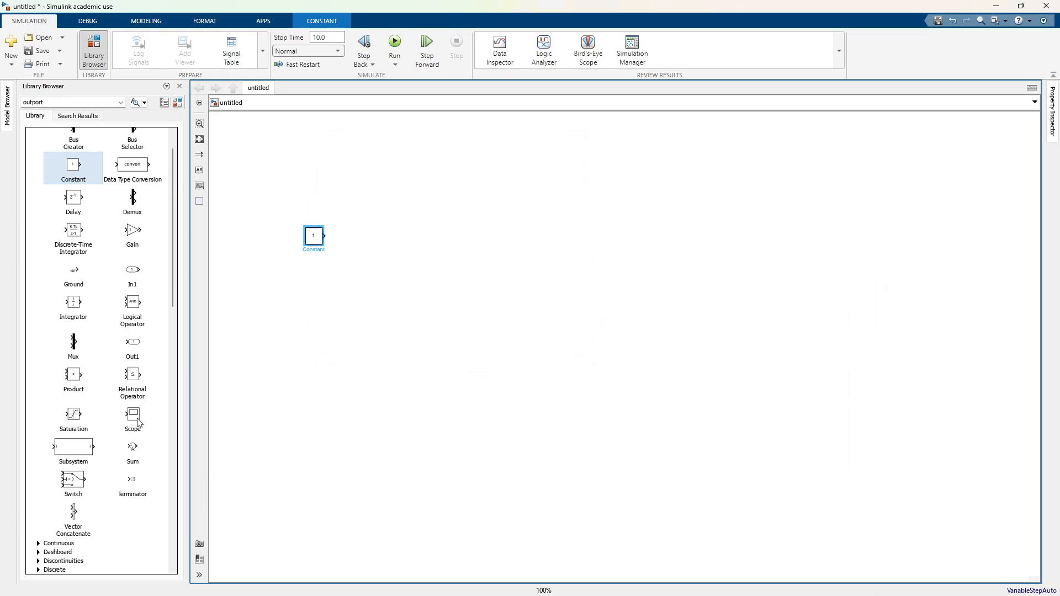
{"action": "left_click_drag", "start_coordinate": [138, 423], "coordinate": [413, 241]}
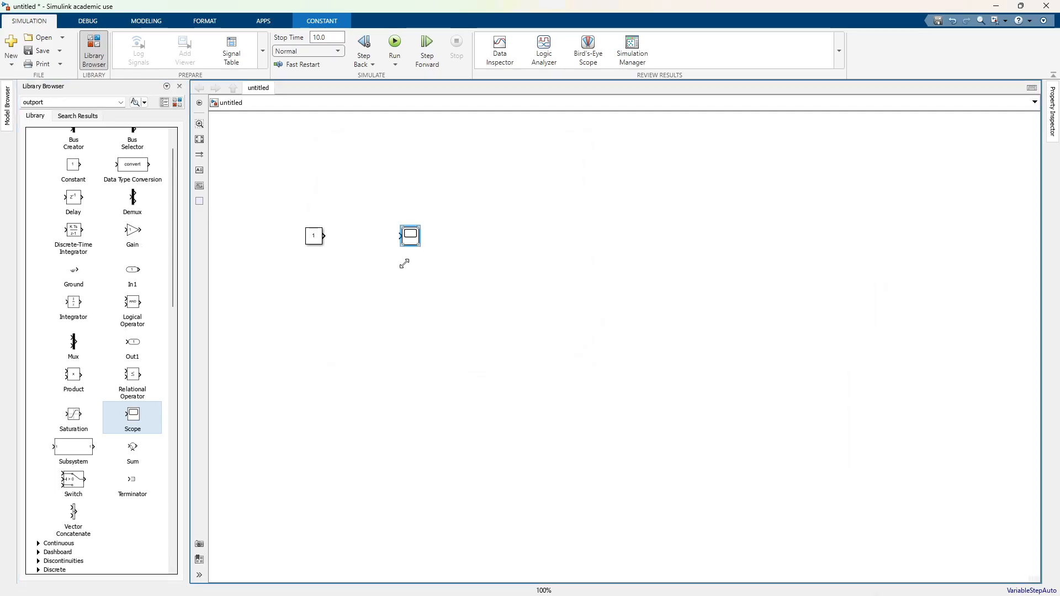
{"action": "scroll", "coordinate": [100, 162], "scroll_direction": "up", "scroll_amount": 1}
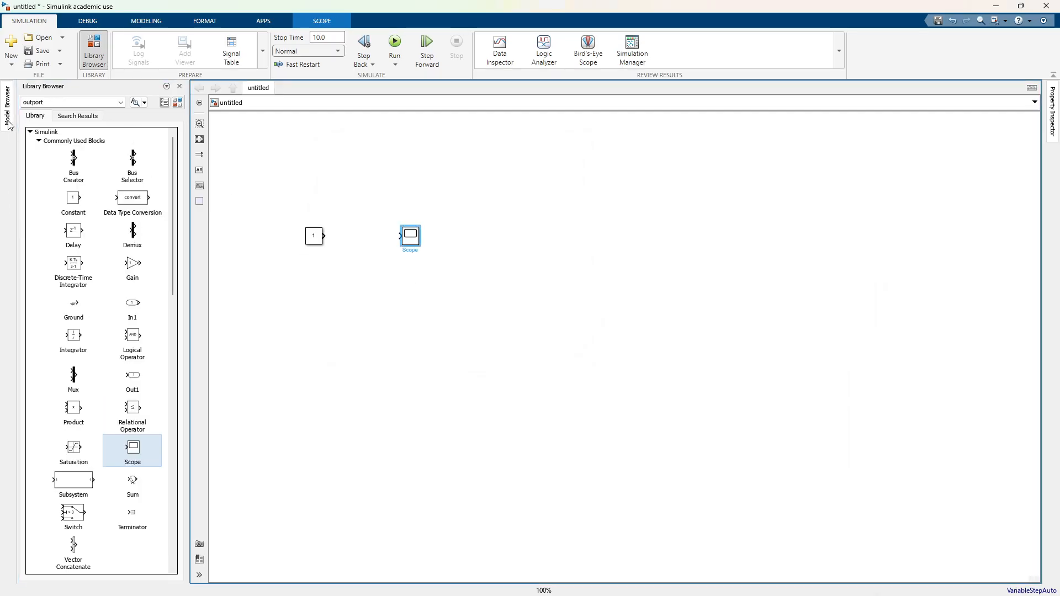
{"action": "left_click", "coordinate": [324, 236]}
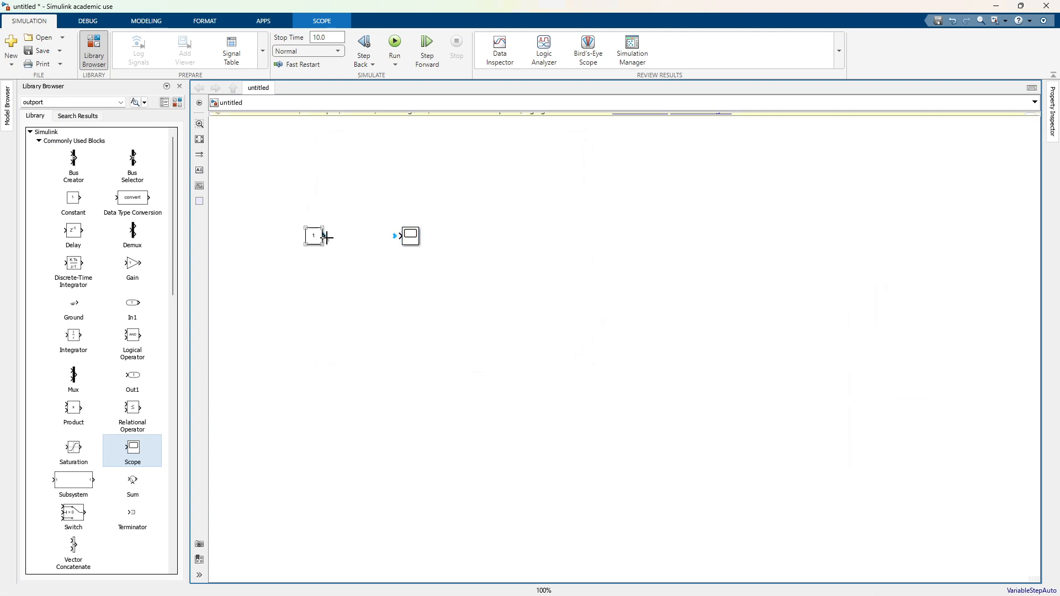
{"action": "left_click", "coordinate": [398, 238]}
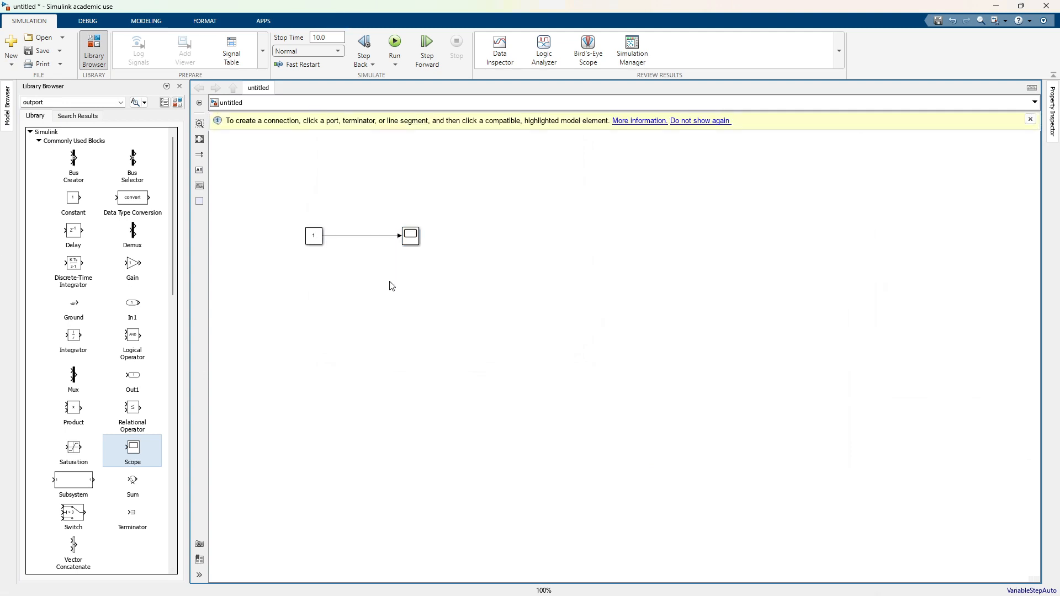
Step: Run the simulation and show the Scope's plot beside the blocks with its Y-axis limits scaled to the data
{"action": "left_click", "coordinate": [333, 41]}
{"action": "left_click", "coordinate": [399, 41]}
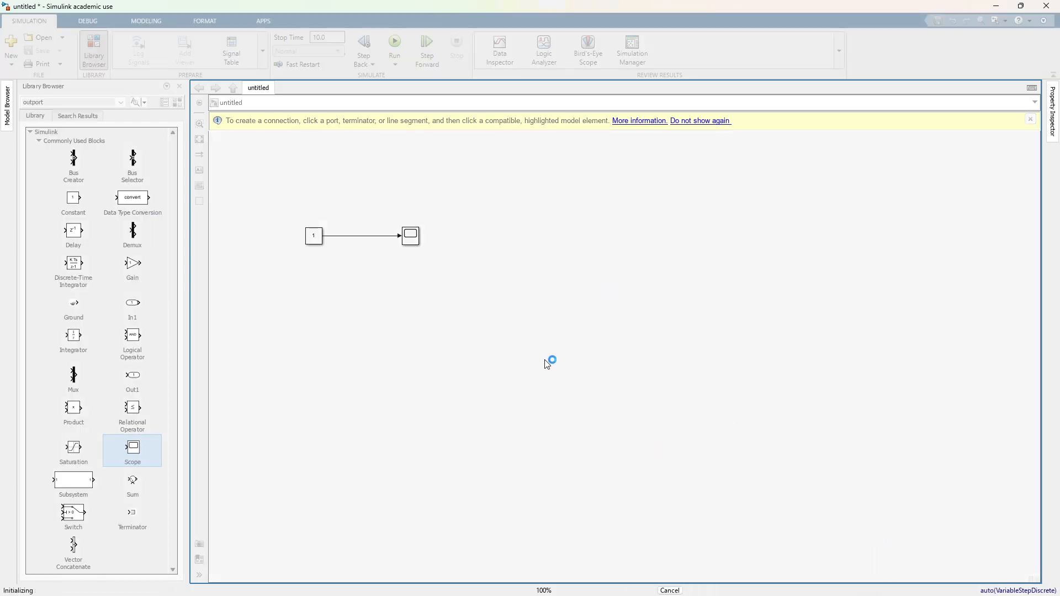
{"action": "left_click", "coordinate": [415, 239]}
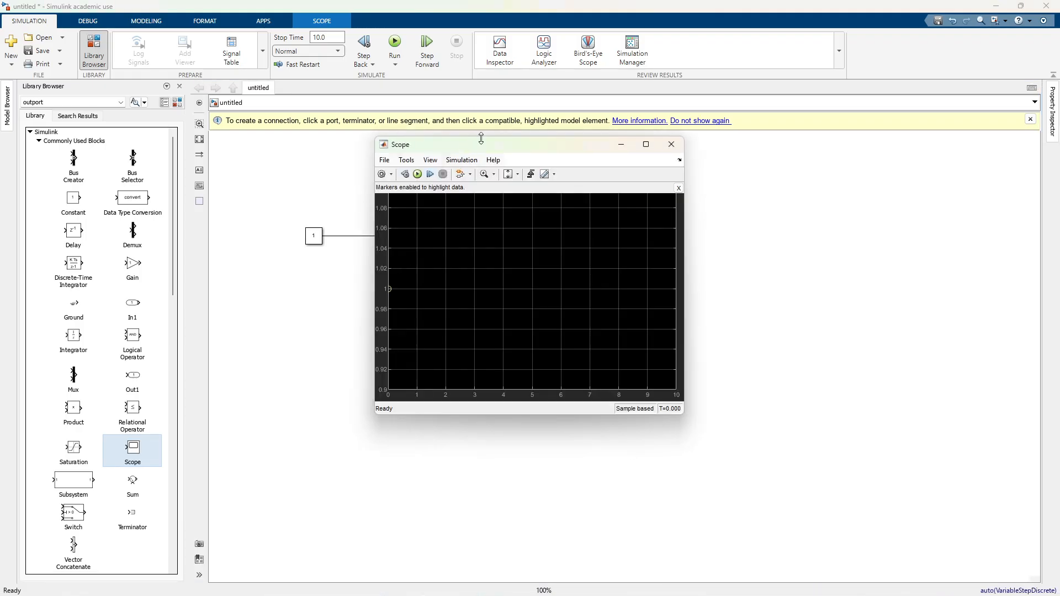
{"action": "left_click_drag", "start_coordinate": [486, 146], "coordinate": [558, 185]}
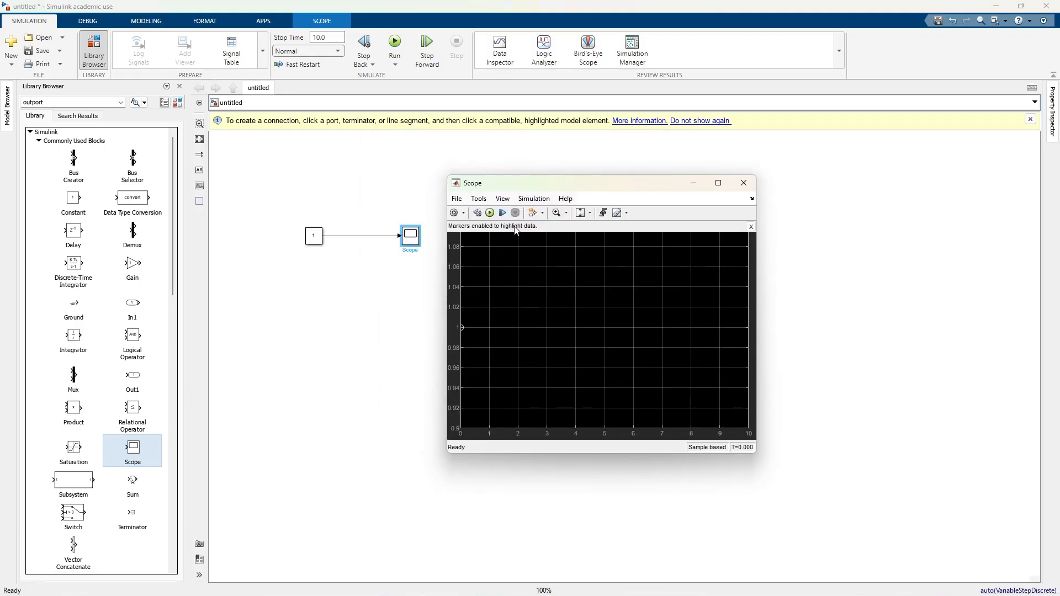
{"action": "left_click", "coordinate": [580, 215]}
Step: Zoom in on the start of the signal in the Scope, rescaling the Y-axis limits, and put the plot window away
{"action": "mouse_move", "coordinate": [507, 301]}
{"action": "left_mouse_down"}
{"action": "mouse_move", "coordinate": [462, 336]}
{"action": "mouse_move", "coordinate": [458, 388]}
{"action": "left_mouse_up"}
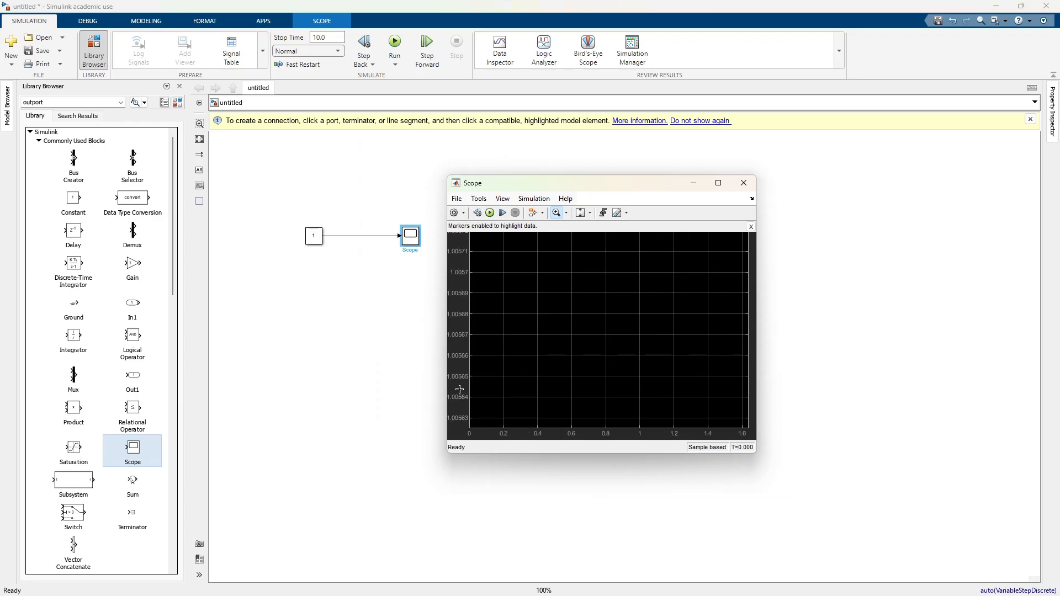
{"action": "left_click", "coordinate": [580, 213]}
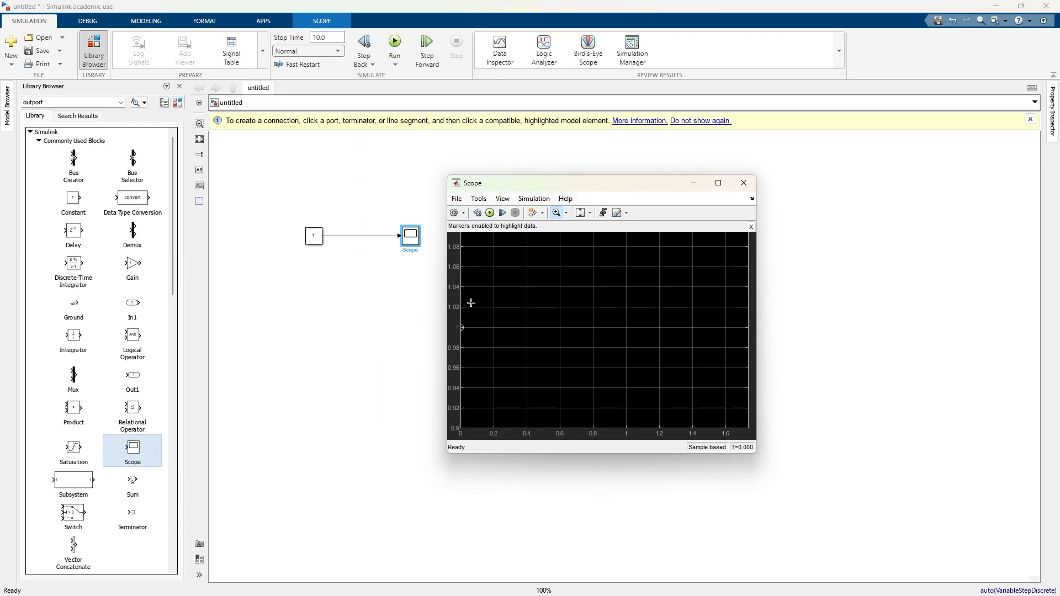
{"action": "left_click_drag", "start_coordinate": [479, 322], "coordinate": [455, 337]}
{"action": "left_click_drag", "start_coordinate": [477, 294], "coordinate": [447, 325]}
{"action": "left_click_drag", "start_coordinate": [476, 254], "coordinate": [463, 279]}
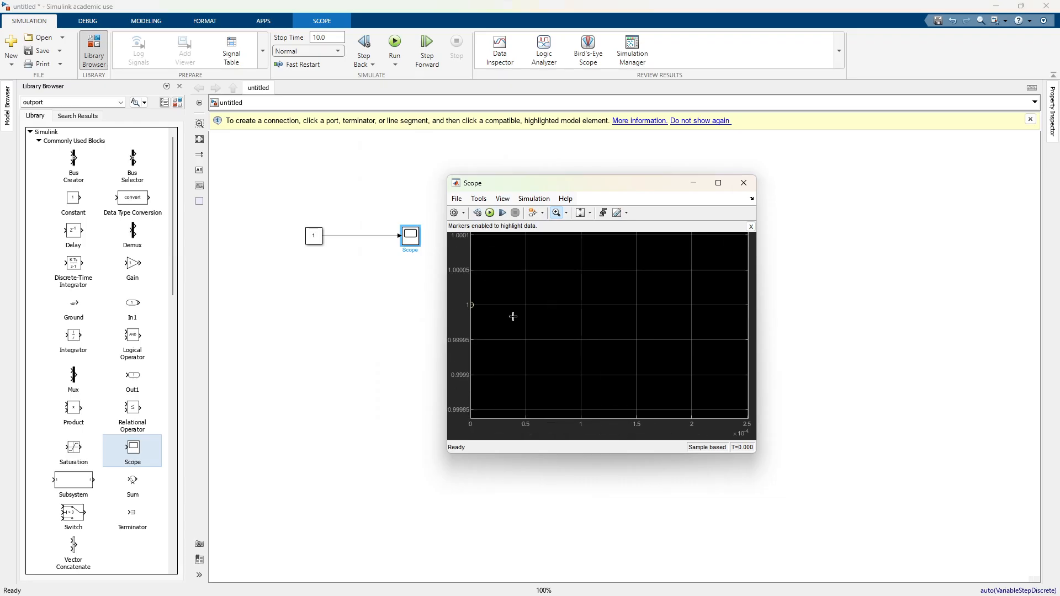
{"action": "left_click", "coordinate": [580, 212]}
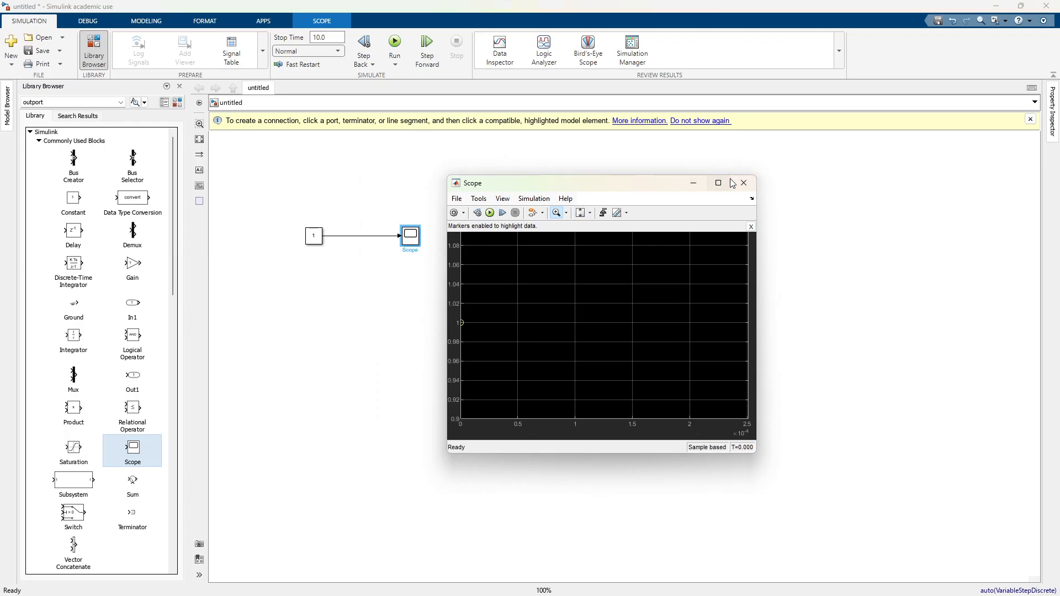
{"action": "left_click", "coordinate": [690, 186]}
Step: Check the Constant block's parameters without changing them, and delete the signal line between the Constant and the Scope
{"action": "double_click", "coordinate": [310, 242]}
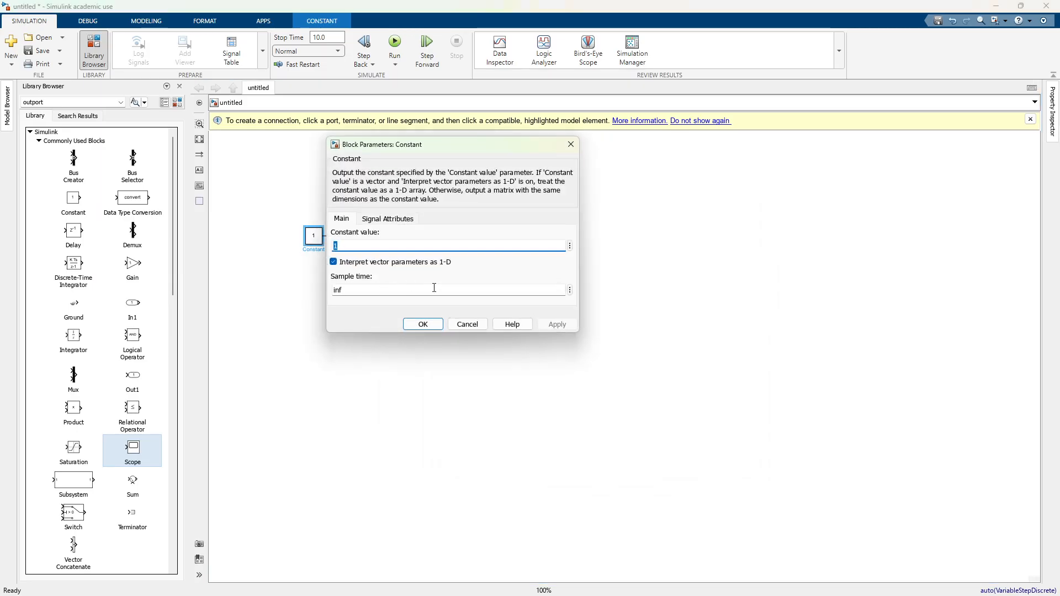
{"action": "left_click", "coordinate": [468, 325]}
{"action": "left_click", "coordinate": [387, 232]}
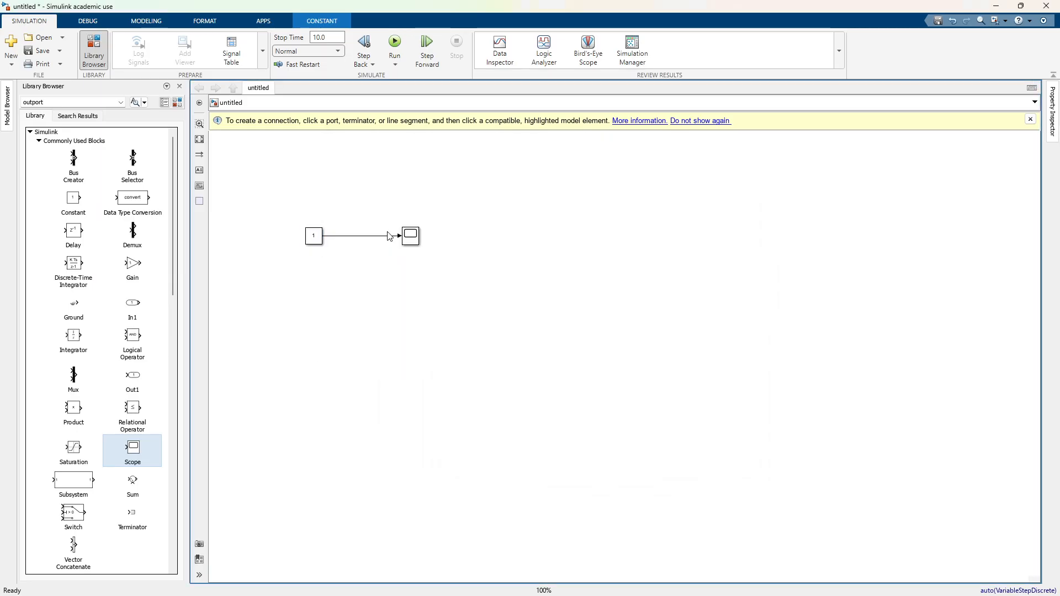
{"action": "left_click", "coordinate": [388, 235]}
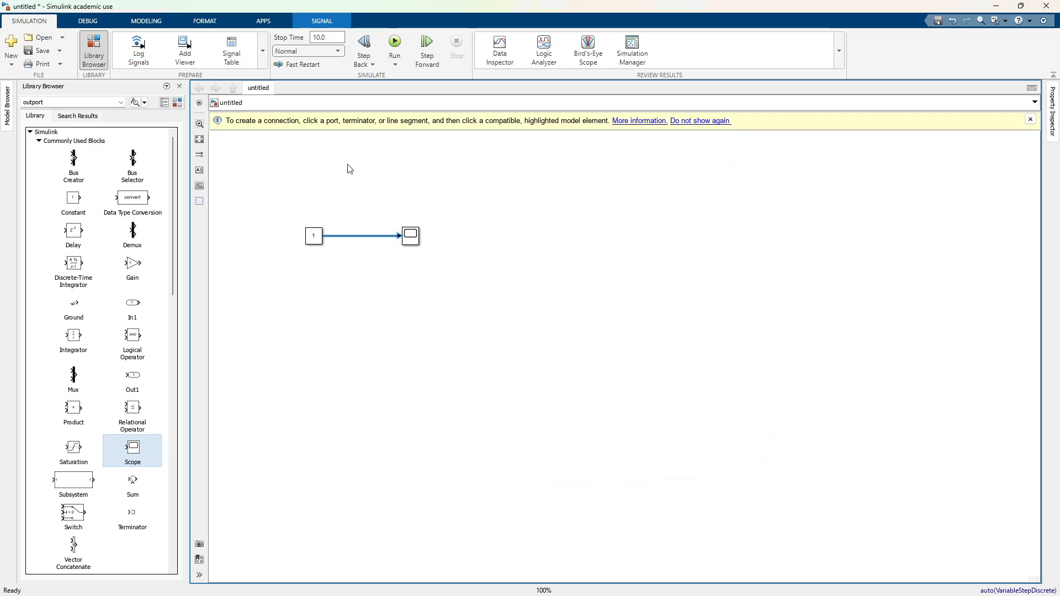
{"action": "key", "text": "Delete"}
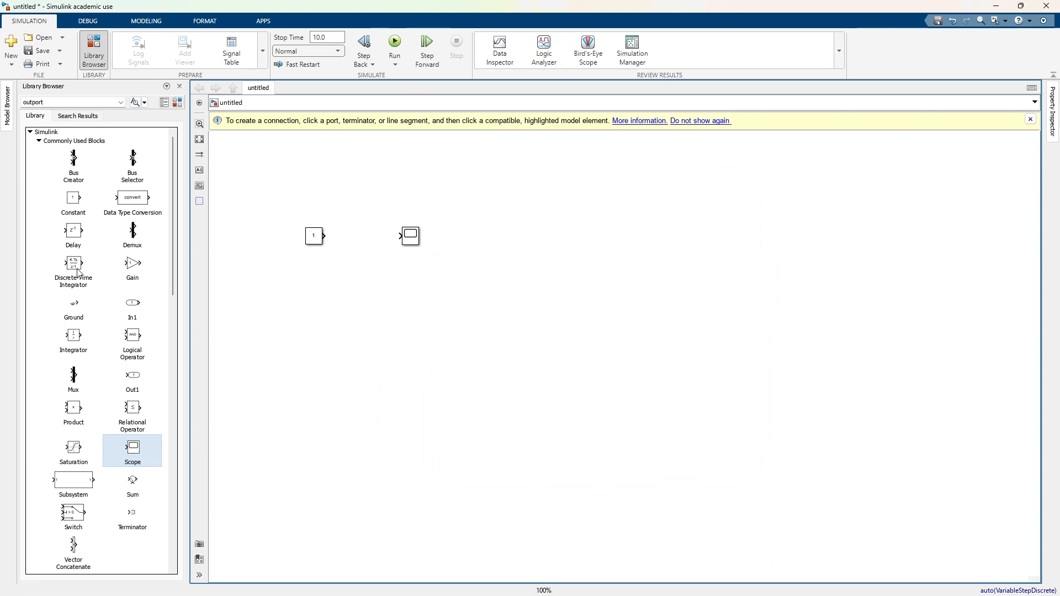
Step: Add a Step block from the Simulink Sources library to the canvas, just below the Constant block
{"action": "scroll", "coordinate": [78, 272], "scroll_direction": "down", "scroll_amount": 3}
{"action": "scroll", "coordinate": [77, 272], "scroll_direction": "up", "scroll_amount": 3}
{"action": "scroll", "coordinate": [118, 382], "scroll_direction": "down", "scroll_amount": 9}
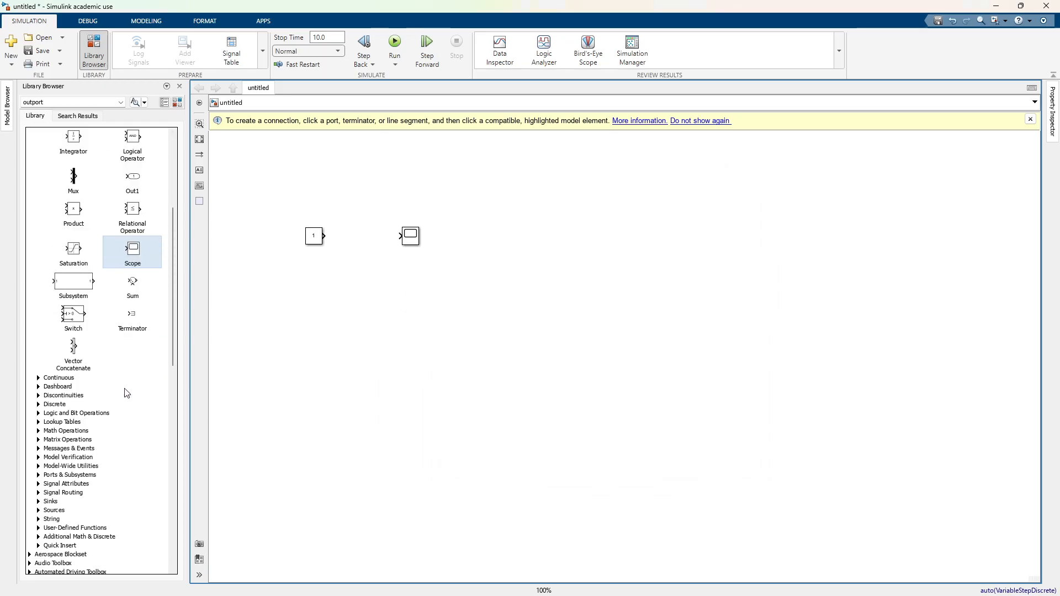
{"action": "scroll", "coordinate": [126, 393], "scroll_direction": "down", "scroll_amount": 2}
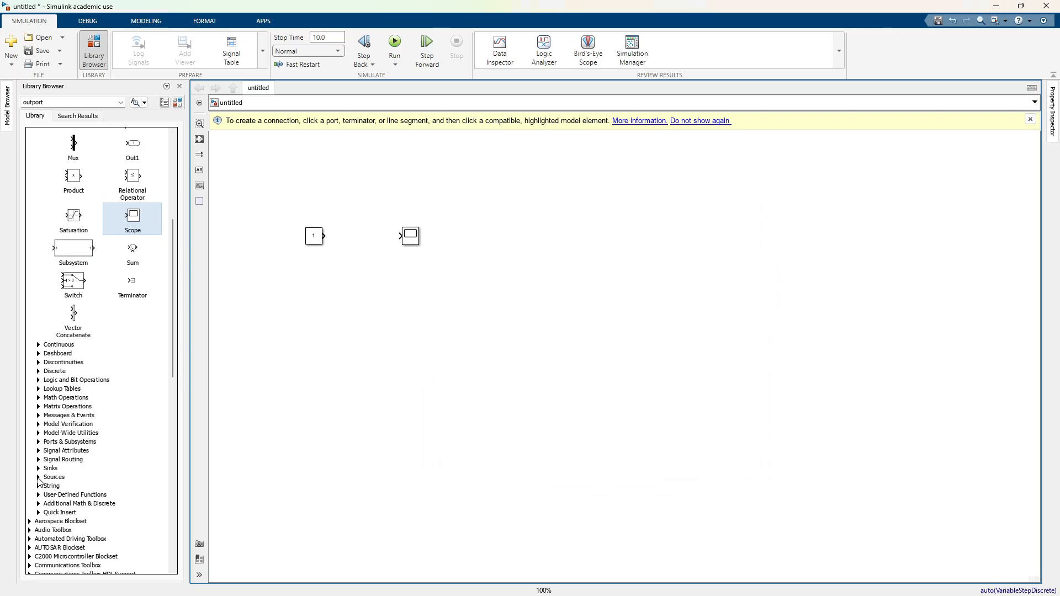
{"action": "left_click", "coordinate": [38, 478]}
{"action": "scroll", "coordinate": [67, 492], "scroll_direction": "down", "scroll_amount": 6}
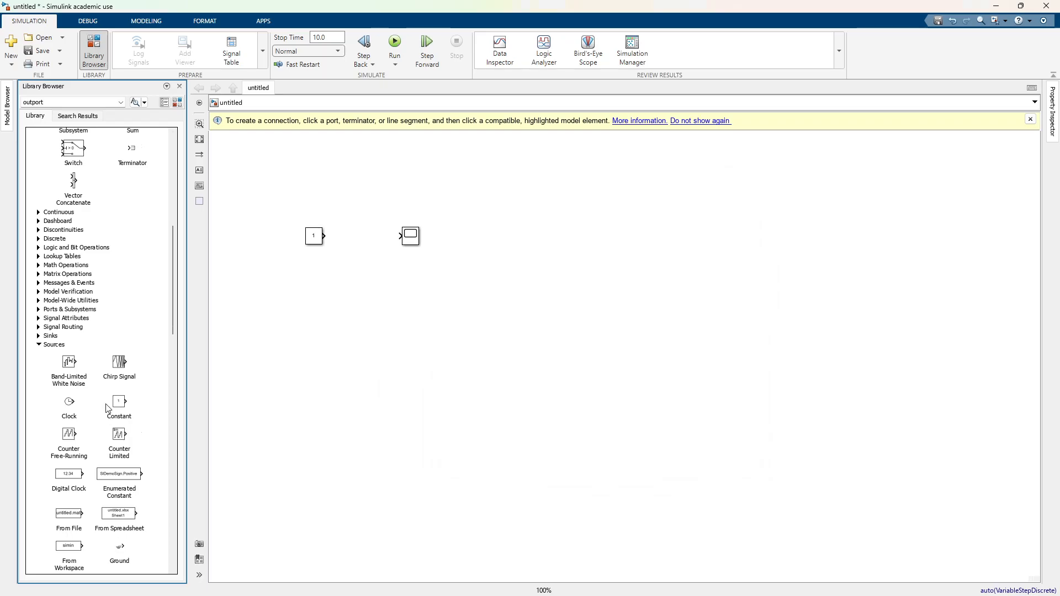
{"action": "scroll", "coordinate": [109, 401], "scroll_direction": "down", "scroll_amount": 3}
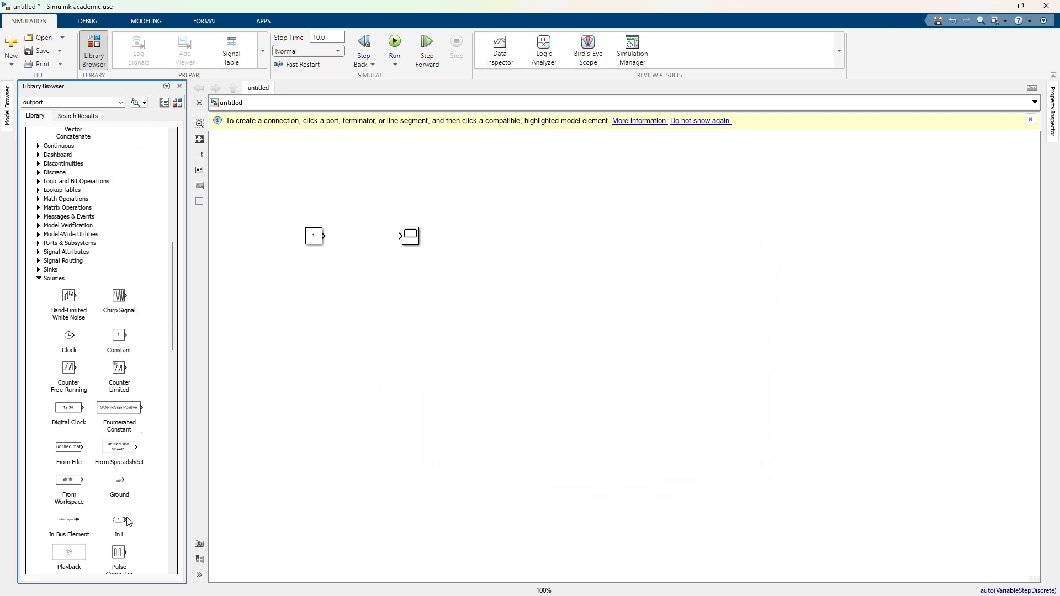
{"action": "scroll", "coordinate": [148, 356], "scroll_direction": "down", "scroll_amount": 2}
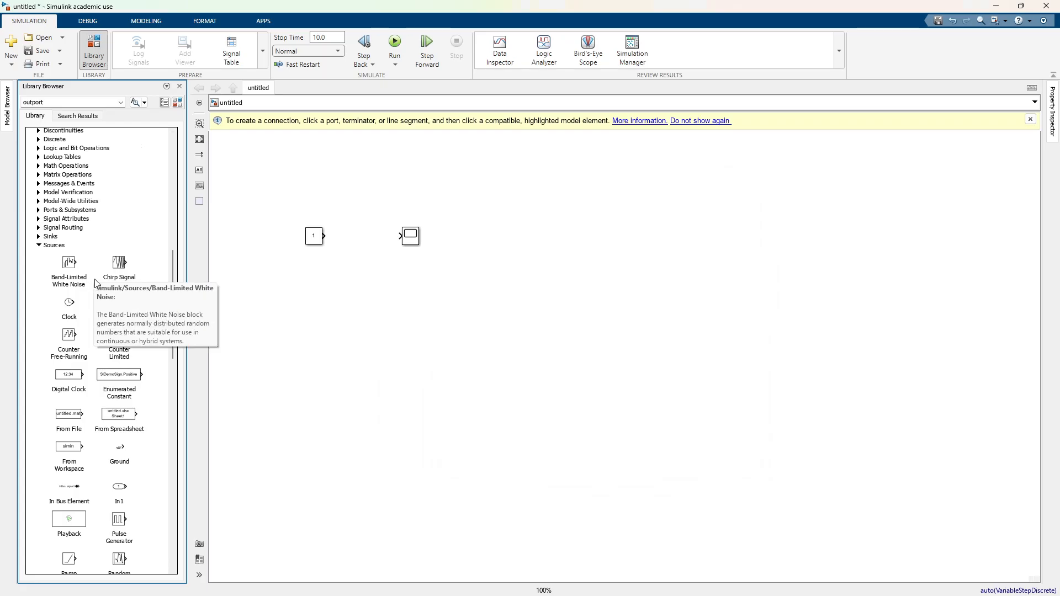
{"action": "scroll", "coordinate": [160, 506], "scroll_direction": "down", "scroll_amount": 2}
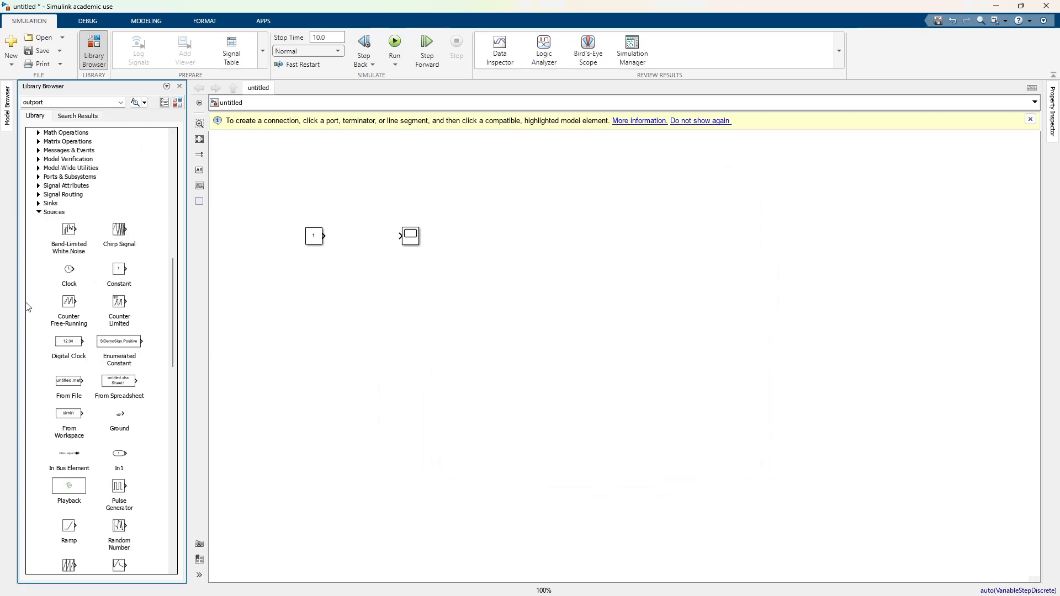
{"action": "scroll", "coordinate": [163, 492], "scroll_direction": "down", "scroll_amount": 3}
{"action": "scroll", "coordinate": [160, 493], "scroll_direction": "down", "scroll_amount": 5}
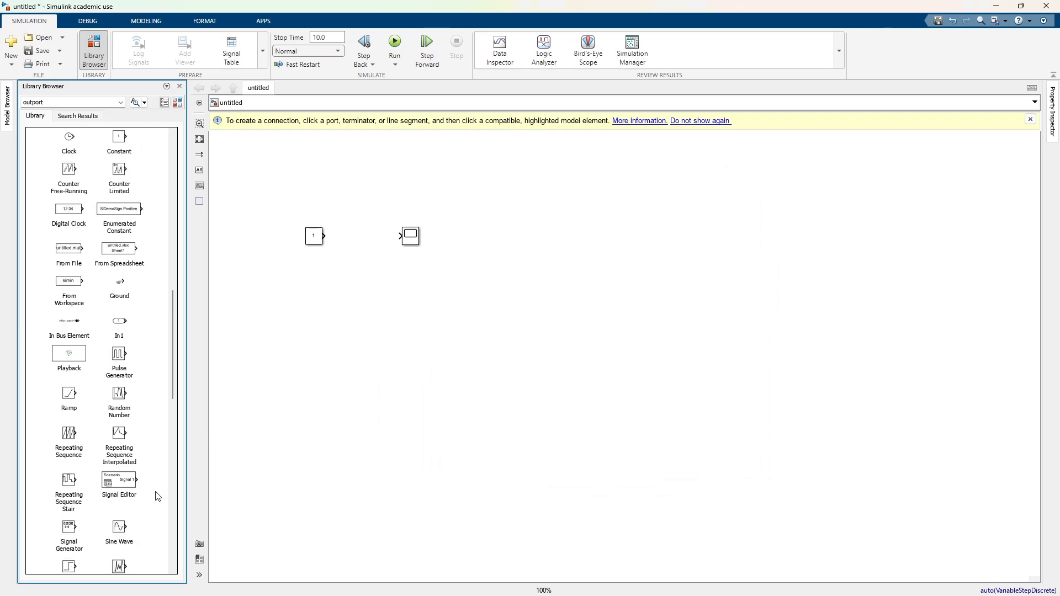
{"action": "left_click_drag", "start_coordinate": [70, 471], "coordinate": [318, 293]}
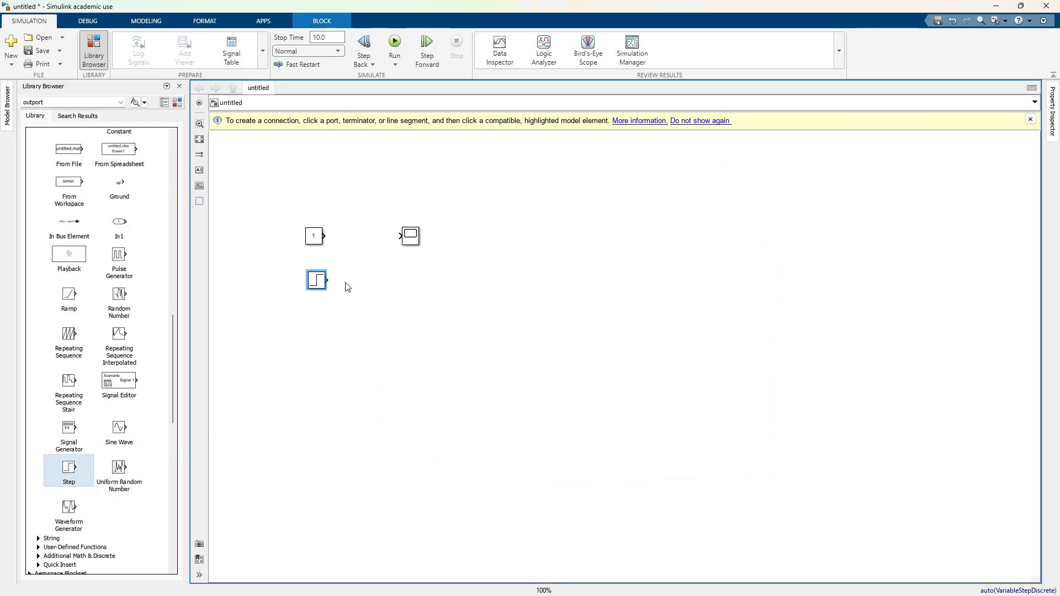
Step: Connect the Step block's output to the Scope's input and enlarge the Scope block slightly
{"action": "left_click", "coordinate": [407, 238]}
{"action": "left_click", "coordinate": [395, 236]}
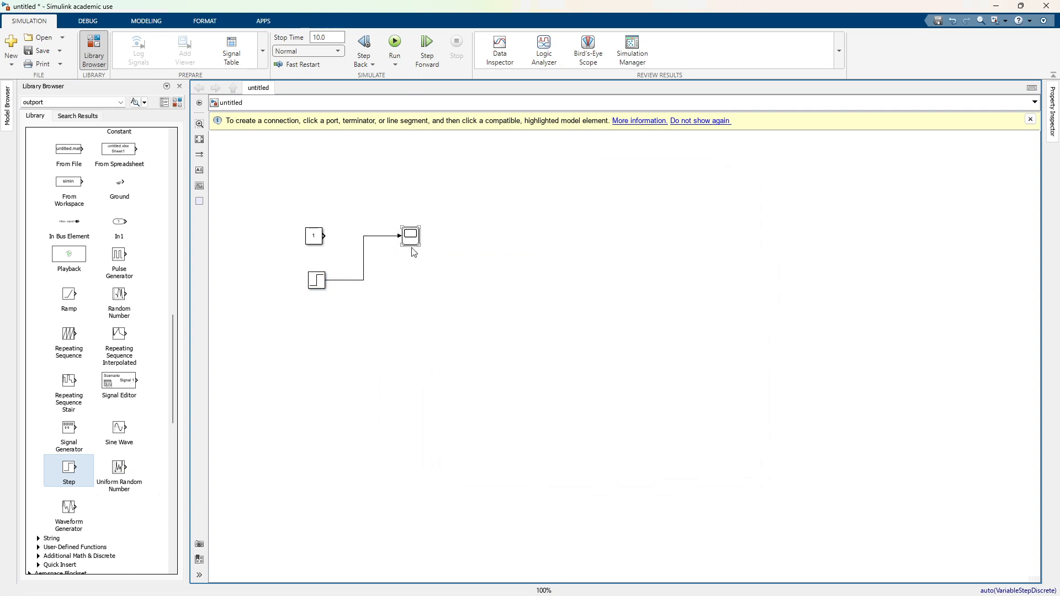
{"action": "left_click_drag", "start_coordinate": [420, 249], "coordinate": [434, 258]}
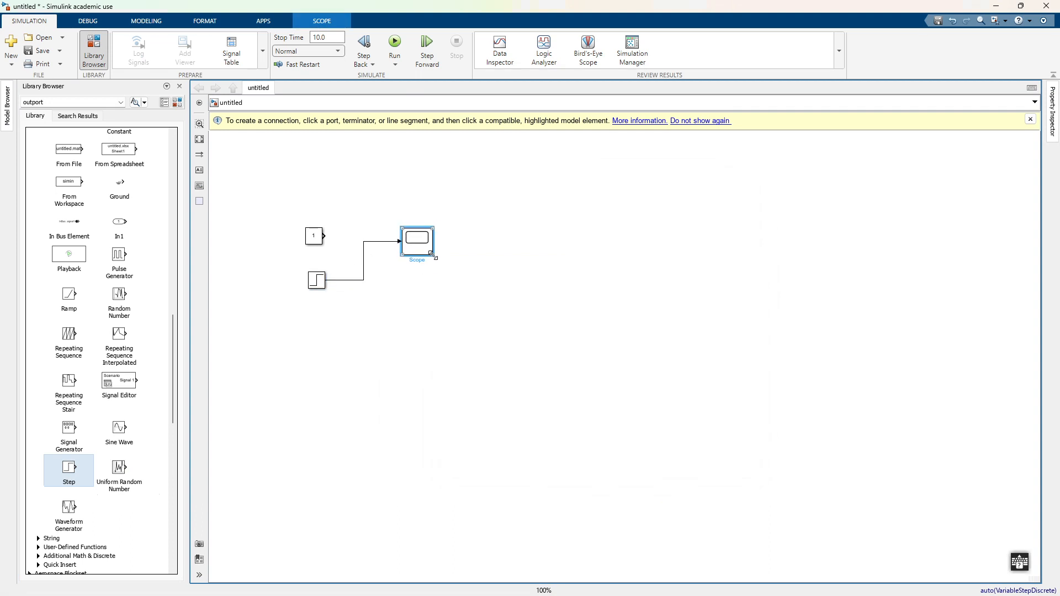
Step: Review the Step block's step time, initial value and final value, and accept them without changes
{"action": "double_click", "coordinate": [316, 280]}
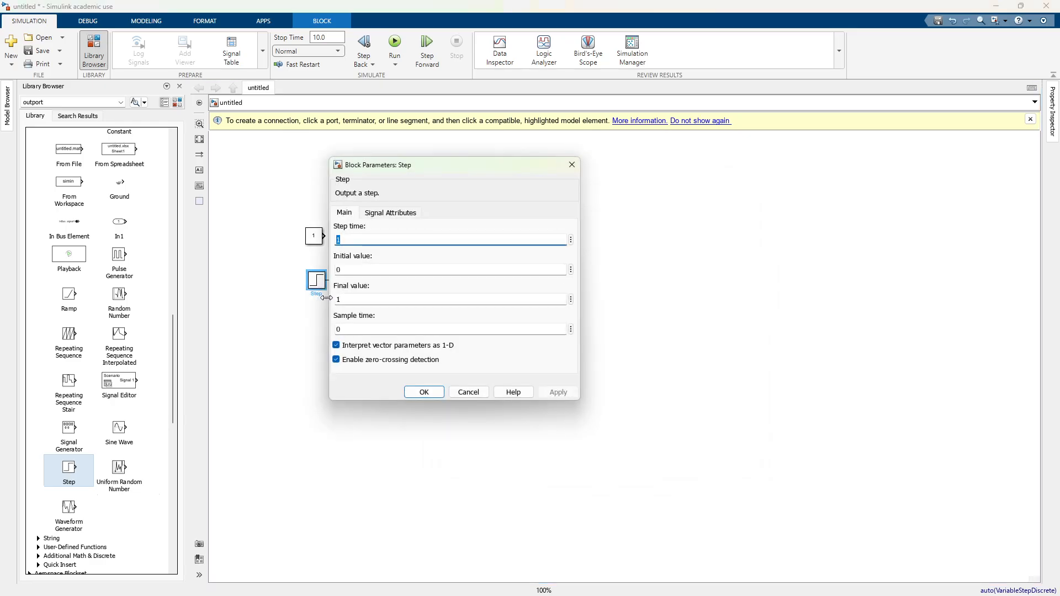
{"action": "double_click", "coordinate": [361, 272]}
{"action": "double_click", "coordinate": [368, 299]}
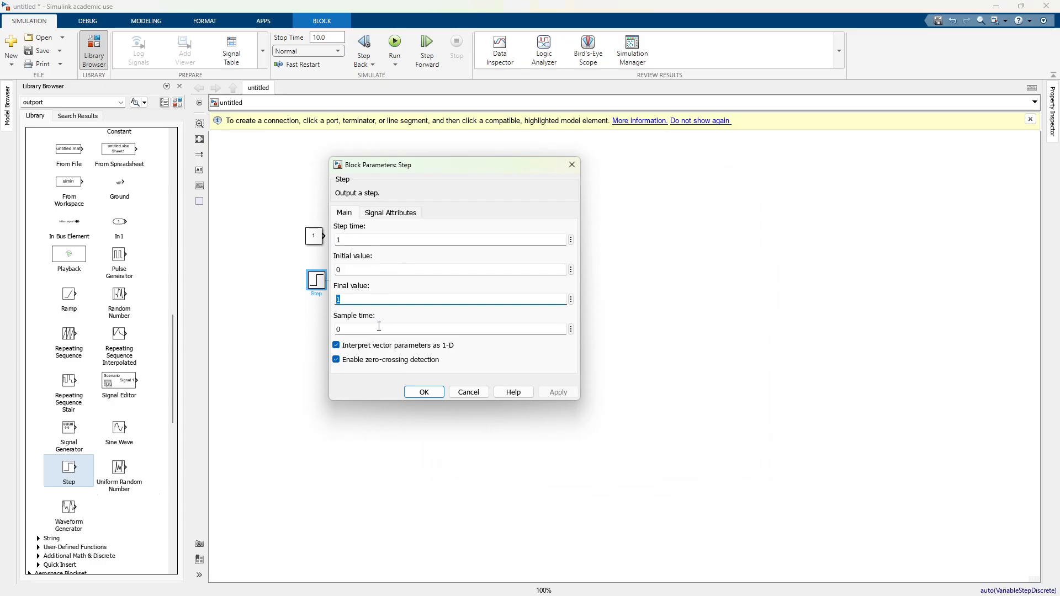
{"action": "double_click", "coordinate": [354, 240]}
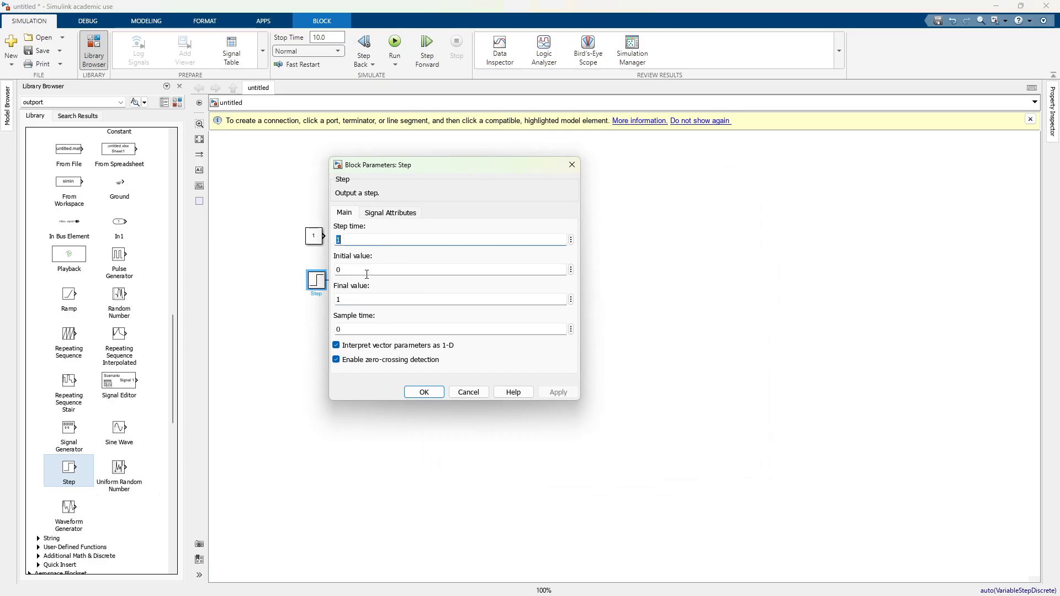
{"action": "left_click", "coordinate": [424, 393]}
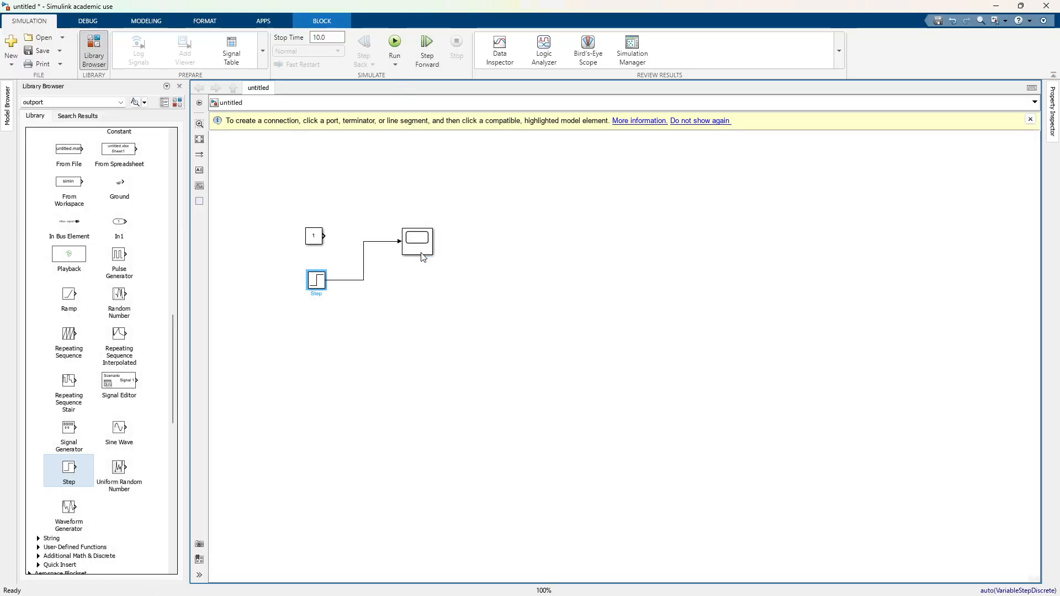
Step: Run the simulation, show the Scope's plot and scale its Y-axis limits to fit the whole step signal
{"action": "left_click", "coordinate": [421, 254]}
{"action": "double_click", "coordinate": [421, 254]}
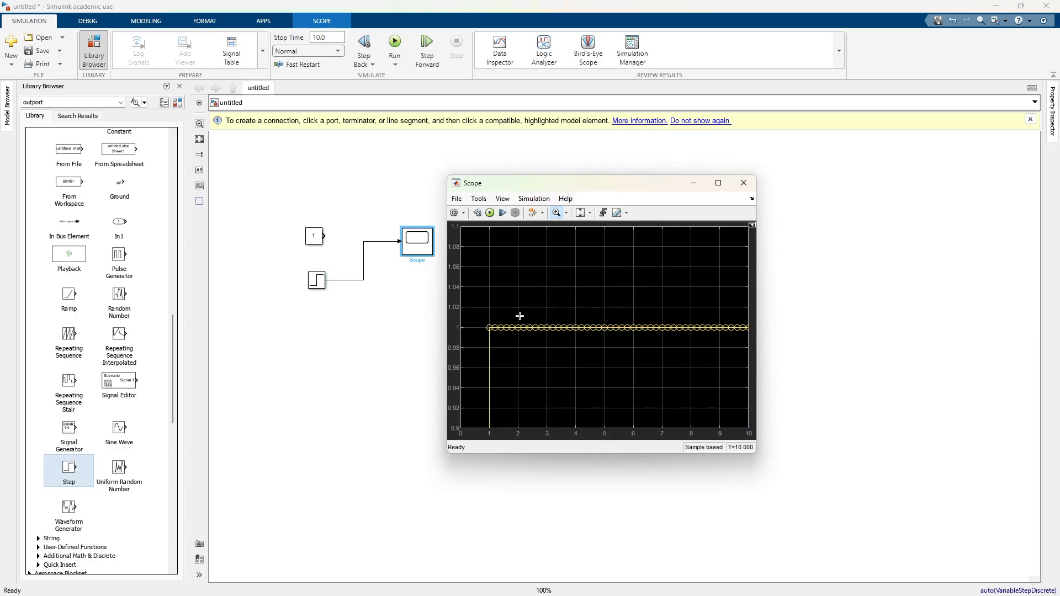
{"action": "left_click", "coordinate": [581, 217]}
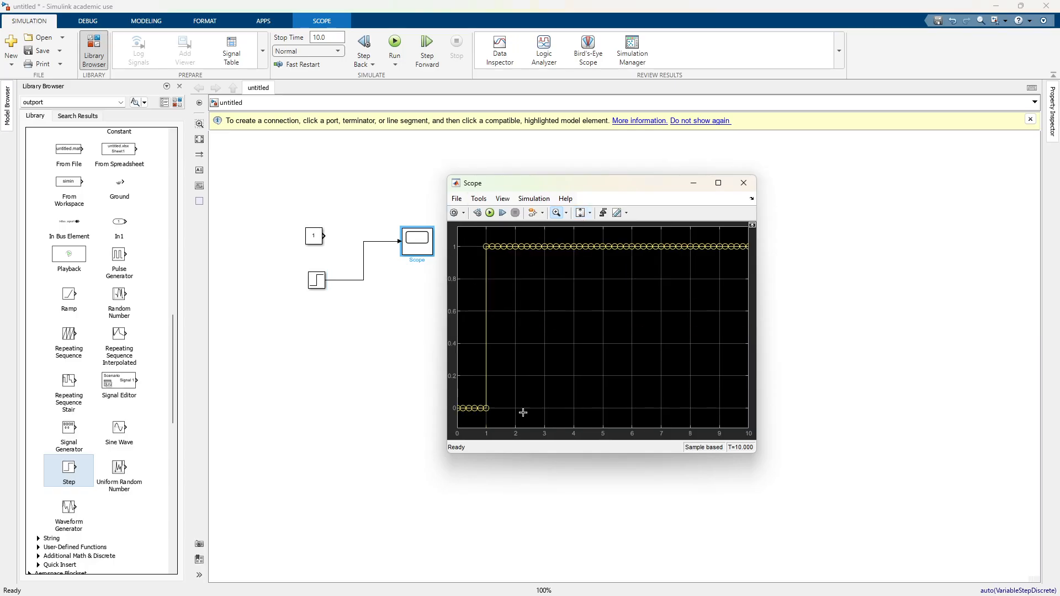
Step: Look through the Scope window's options, and hide and restore its menus and toolbar
{"action": "left_click", "coordinate": [465, 215]}
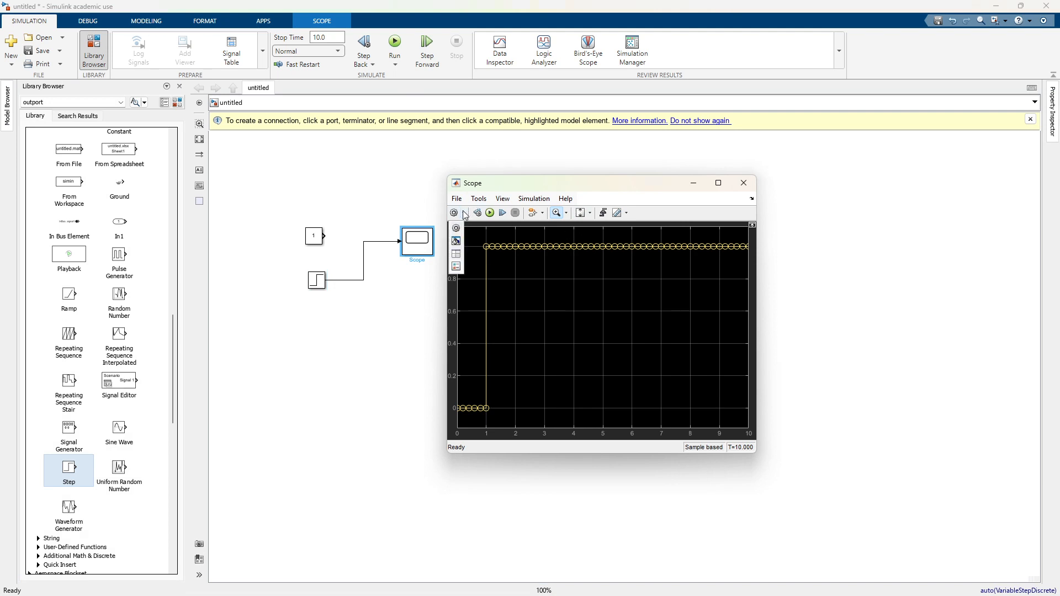
{"action": "left_click", "coordinate": [538, 201]}
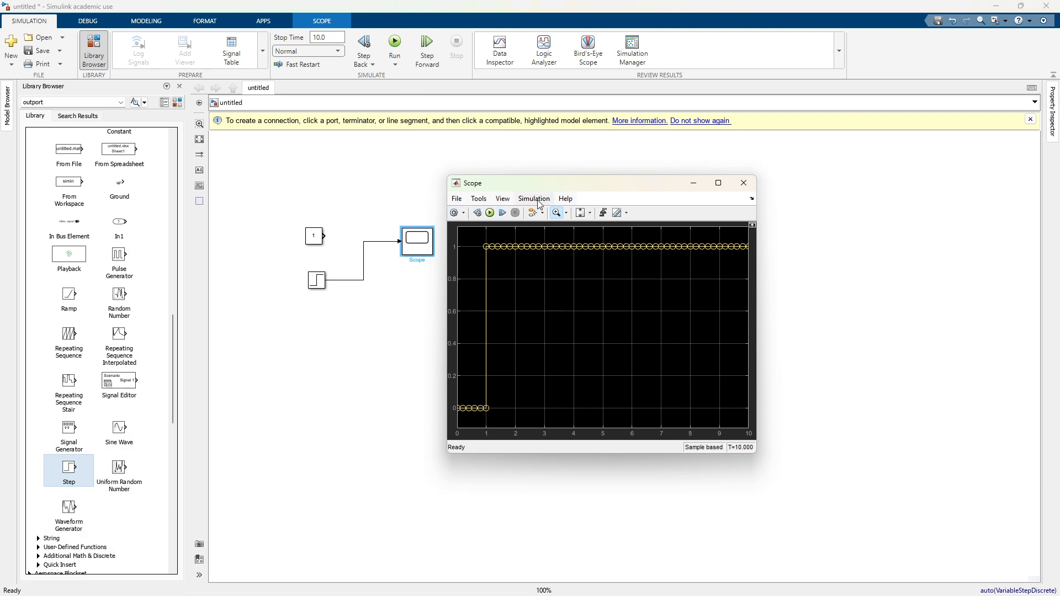
{"action": "mouse_move", "coordinate": [478, 202]}
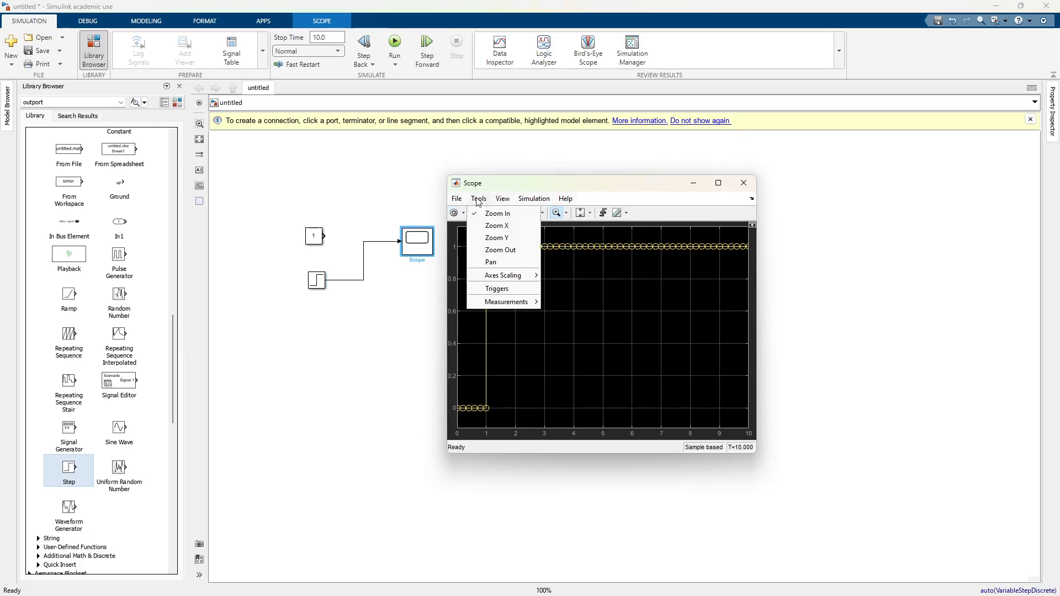
{"action": "left_click", "coordinate": [753, 226]}
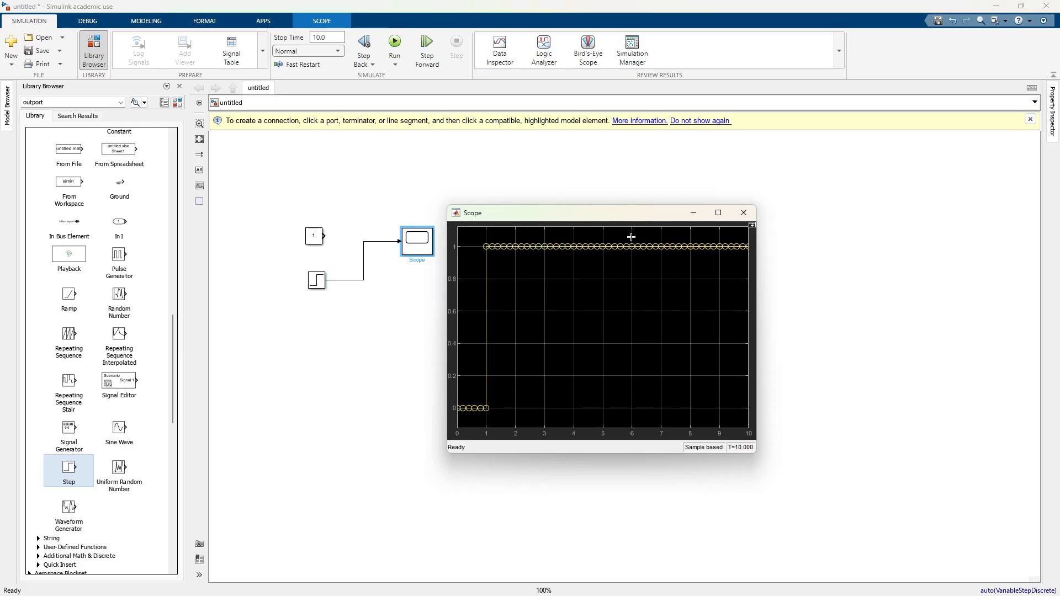
{"action": "left_click", "coordinate": [752, 225]}
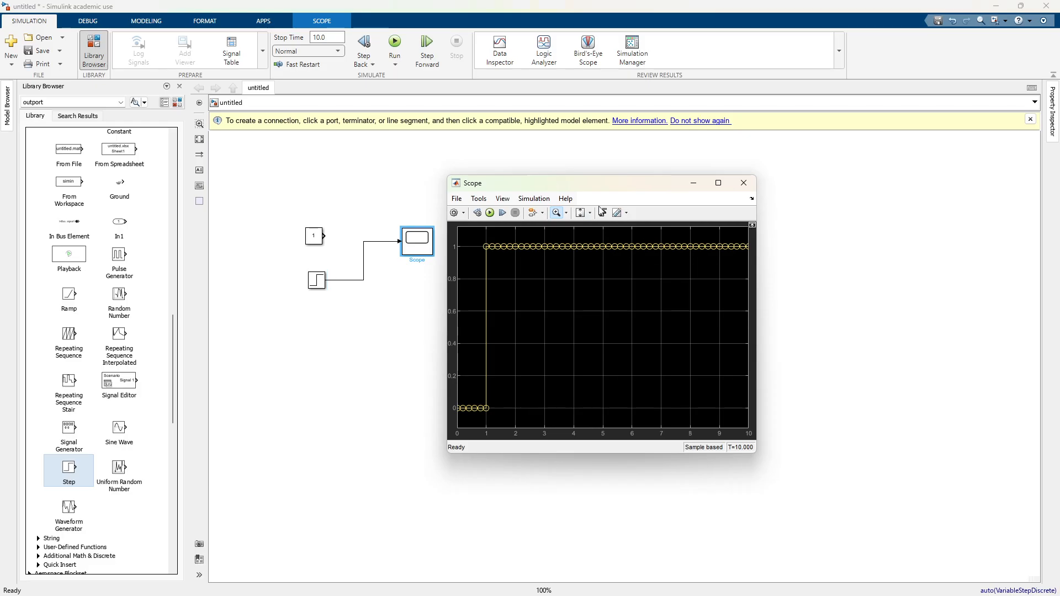
Step: Zoom in on the step signal in the Scope, rescale the Y-axis limits and fit the full signal in view again
{"action": "scroll", "coordinate": [573, 249], "scroll_direction": "up", "scroll_amount": 1}
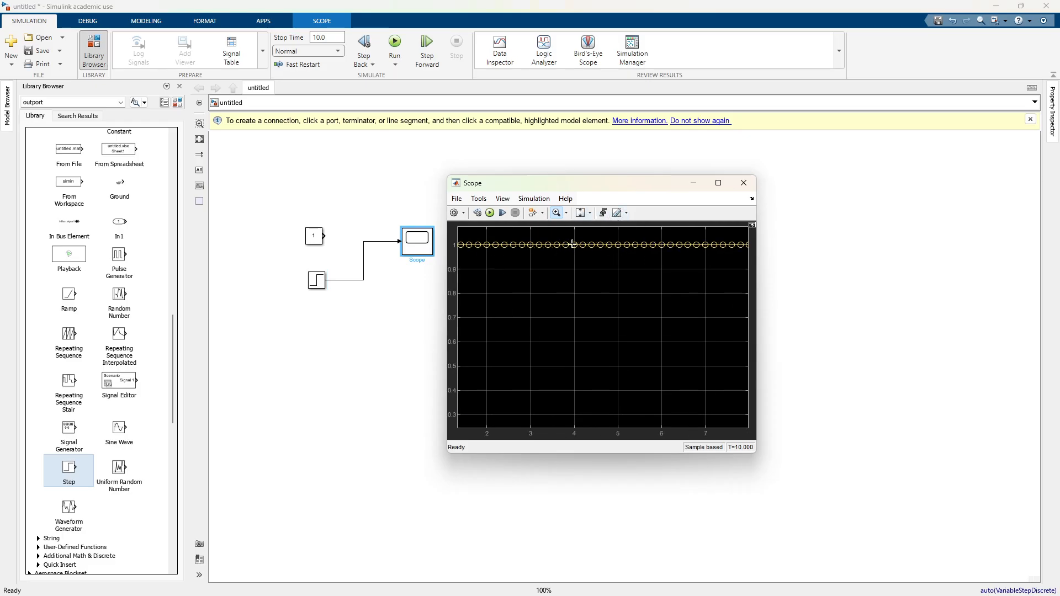
{"action": "left_click", "coordinate": [576, 212]}
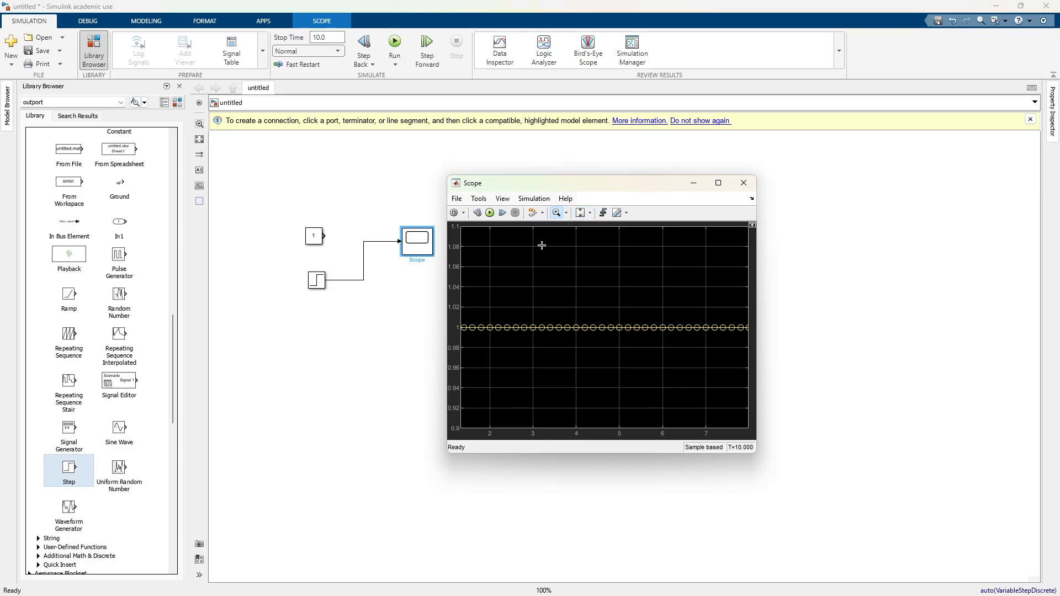
{"action": "left_click", "coordinate": [582, 213]}
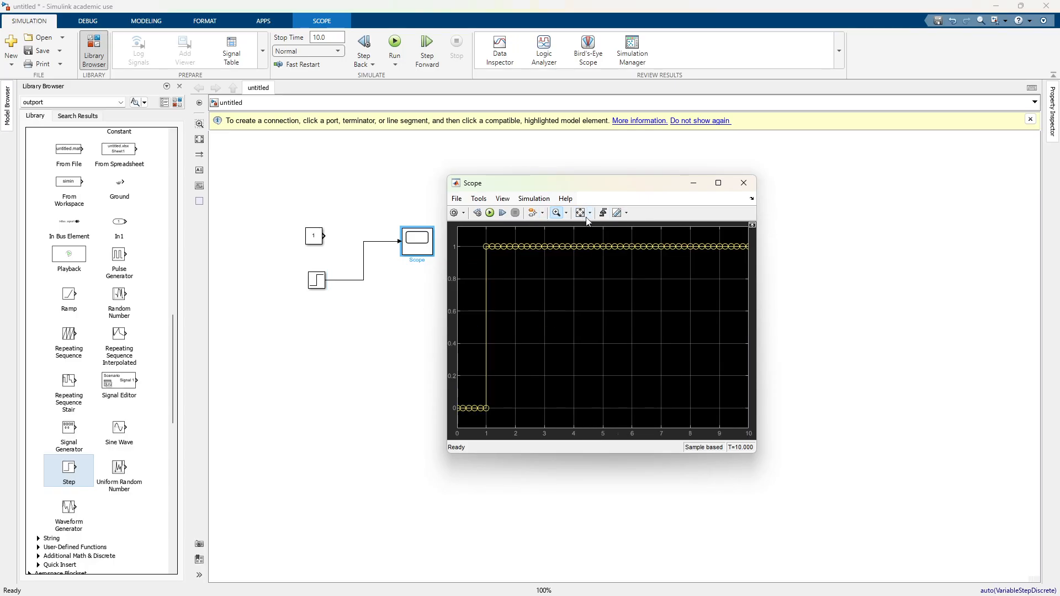
Step: Show the legend in the Scope's plot
{"action": "left_click", "coordinate": [541, 197]}
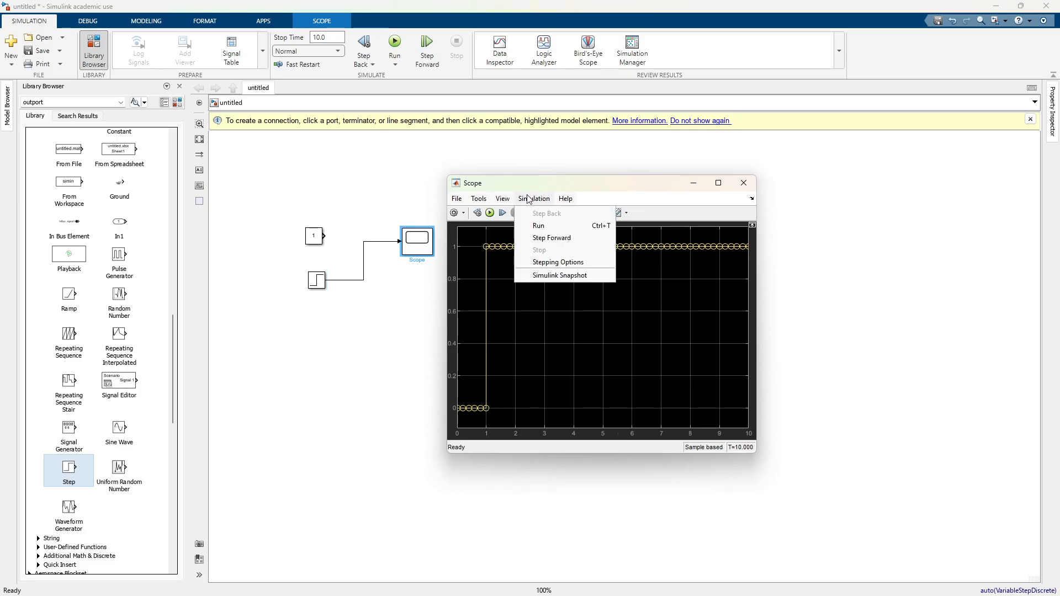
{"action": "mouse_move", "coordinate": [494, 200]}
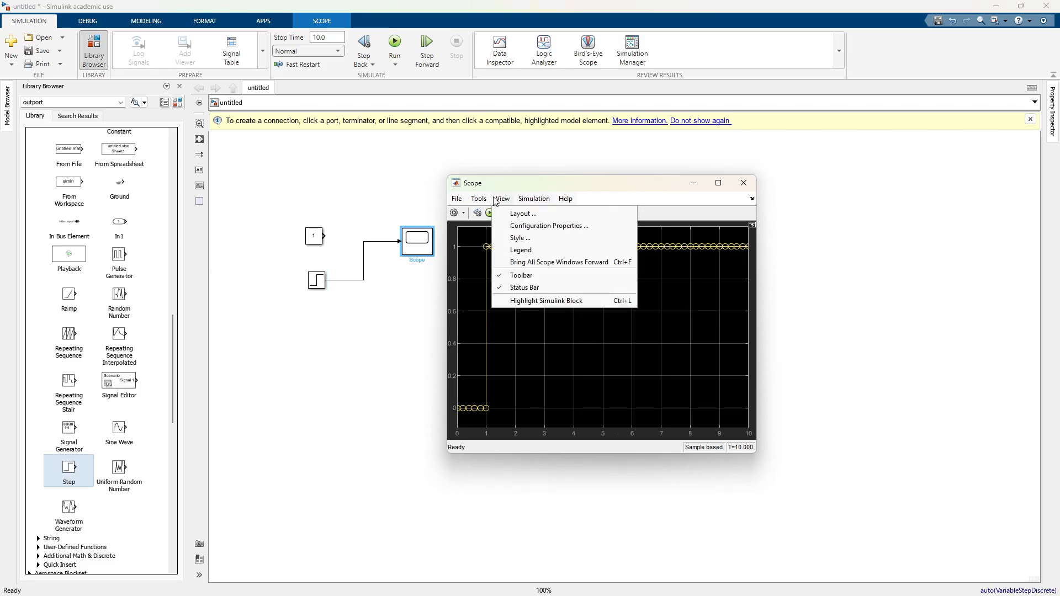
{"action": "left_click", "coordinate": [520, 249]}
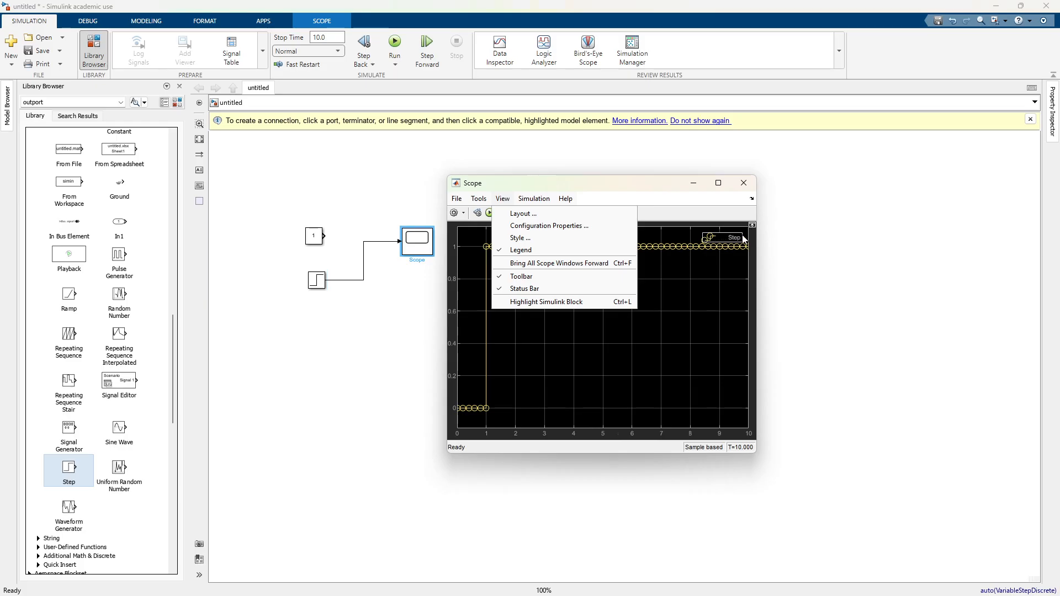
Step: Set the marker of the Step line to none in the Scope's style settings and apply the change
{"action": "left_click", "coordinate": [538, 241]}
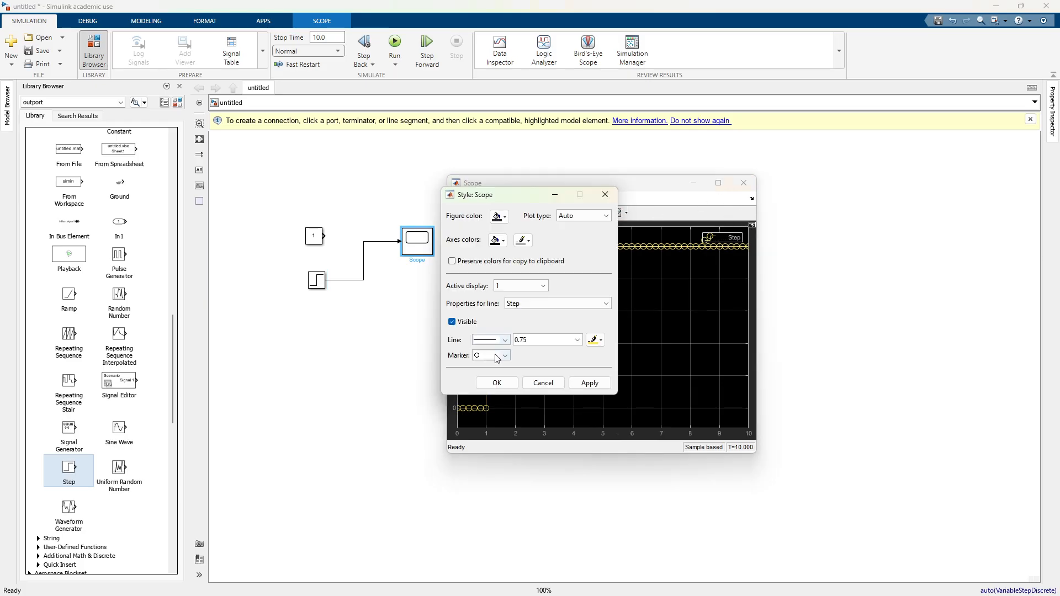
{"action": "left_click", "coordinate": [504, 355]}
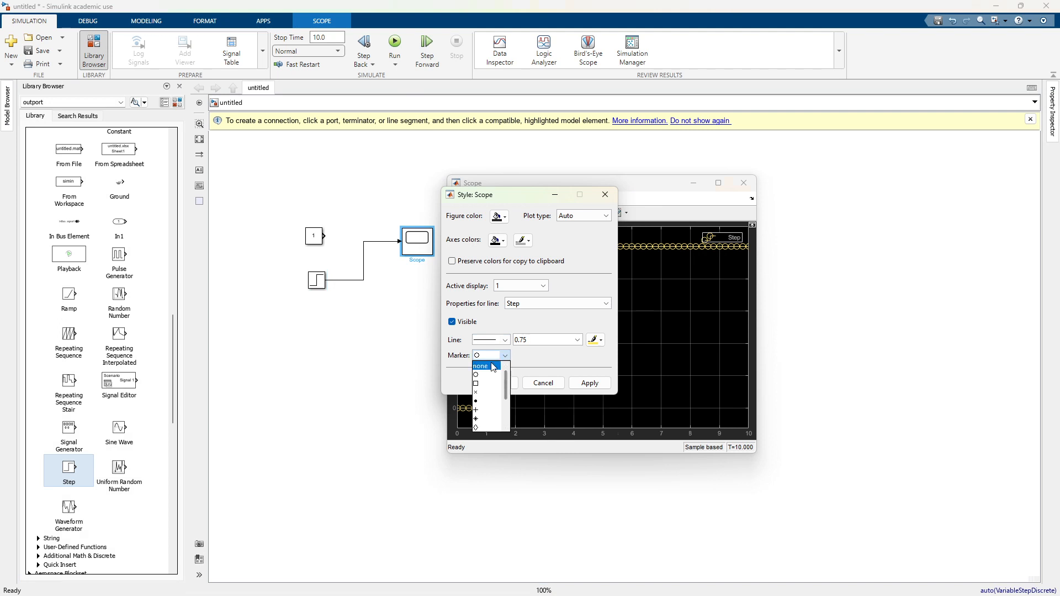
{"action": "left_click", "coordinate": [481, 366]}
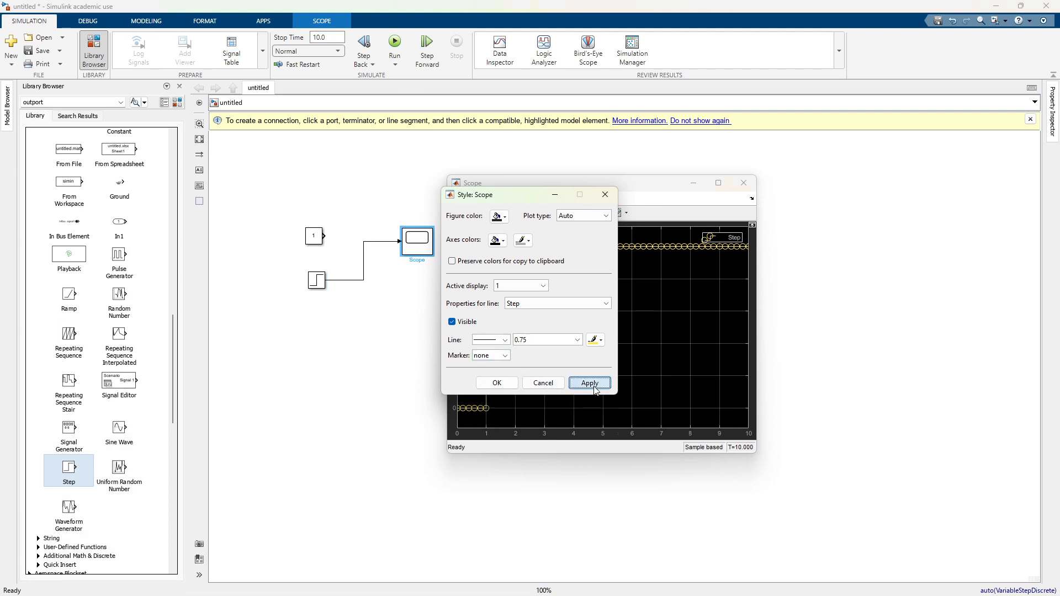
{"action": "left_click", "coordinate": [595, 386]}
{"action": "left_click", "coordinate": [496, 382]}
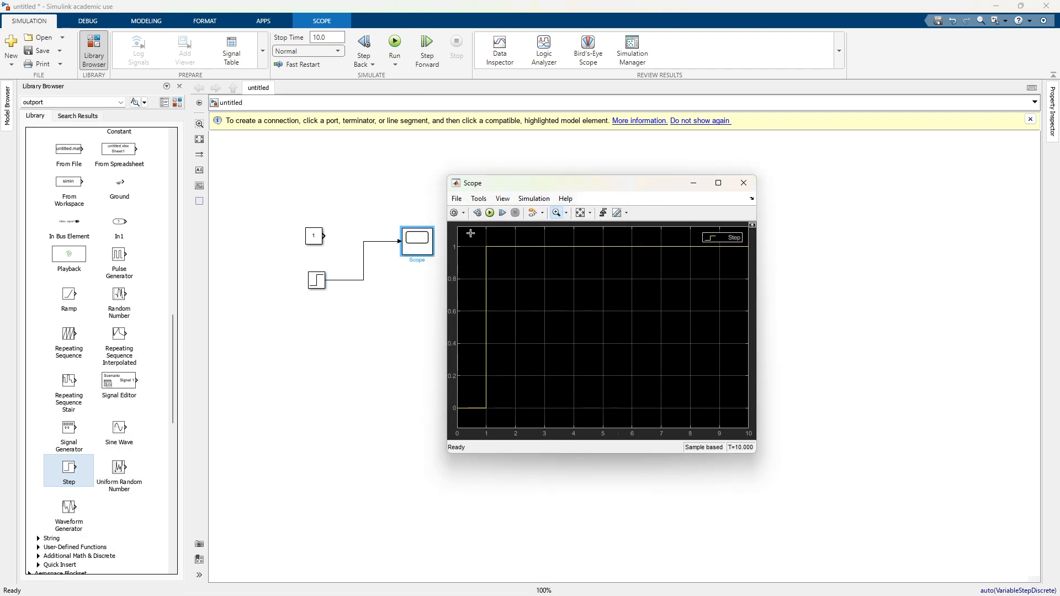
Step: Rewire the Scope's input line from the Step block to the Constant block and shift the Step block aside
{"action": "left_click", "coordinate": [743, 182]}
{"action": "left_click", "coordinate": [339, 280]}
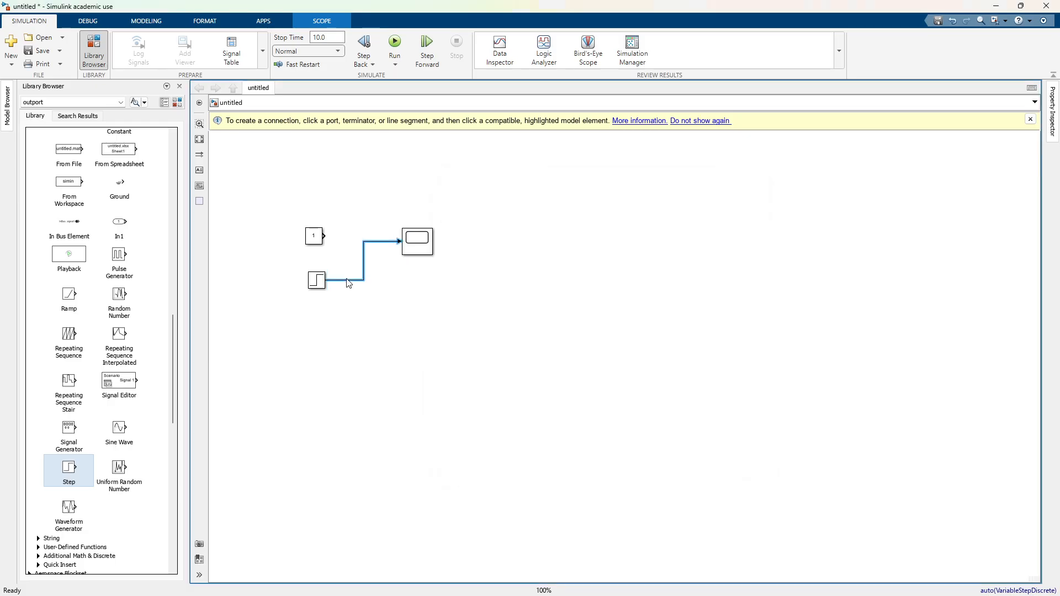
{"action": "left_click_drag", "start_coordinate": [334, 282], "coordinate": [379, 303]}
{"action": "left_click_drag", "start_coordinate": [319, 283], "coordinate": [325, 236]}
{"action": "left_click", "coordinate": [291, 285]}
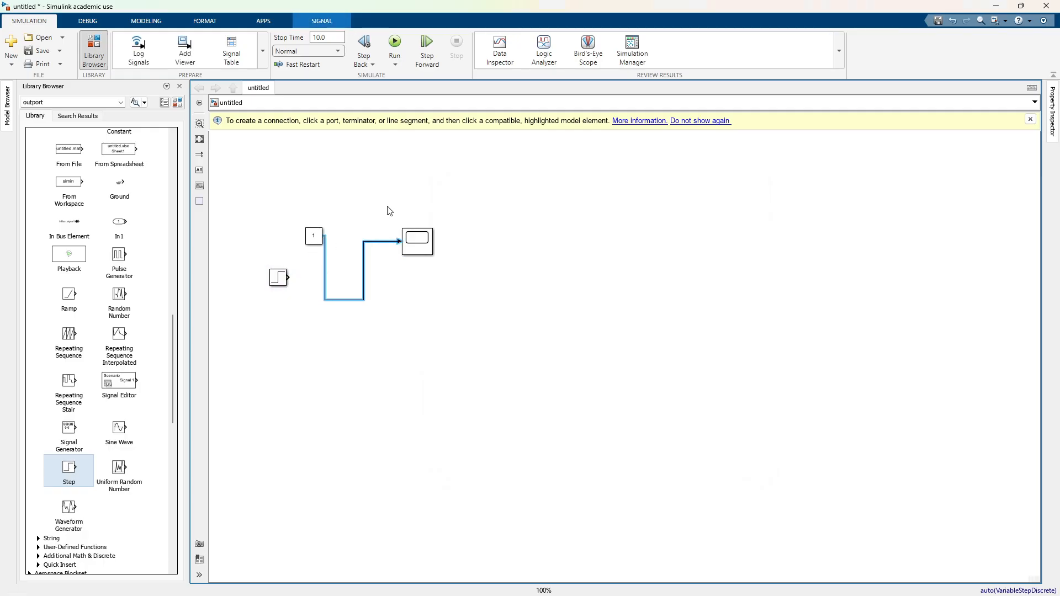
Step: Run the simulation with the Constant source and scale the Scope's axes to fit its signal
{"action": "left_click", "coordinate": [396, 41]}
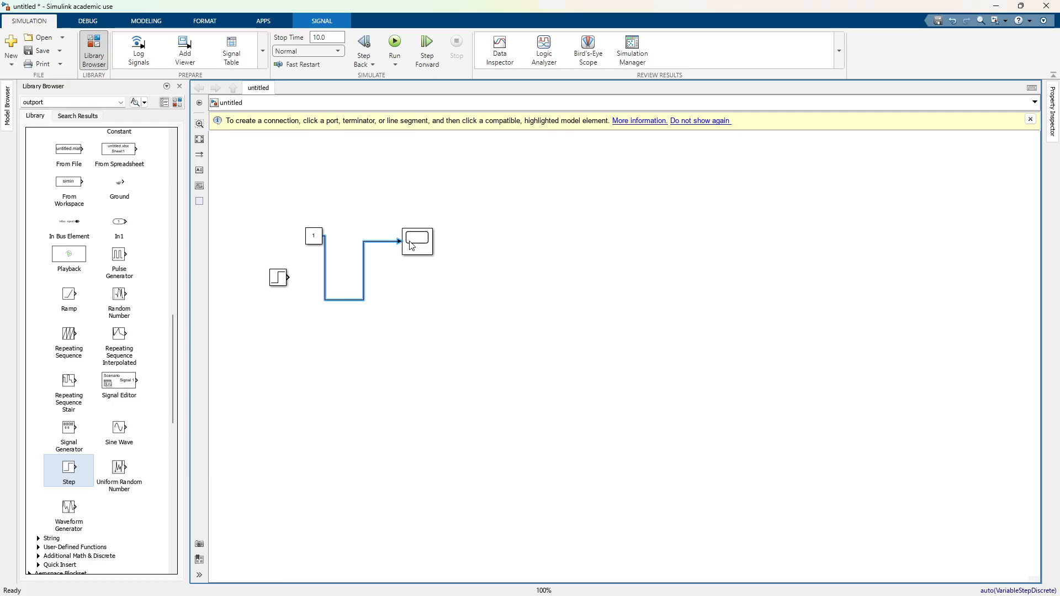
{"action": "double_click", "coordinate": [412, 246]}
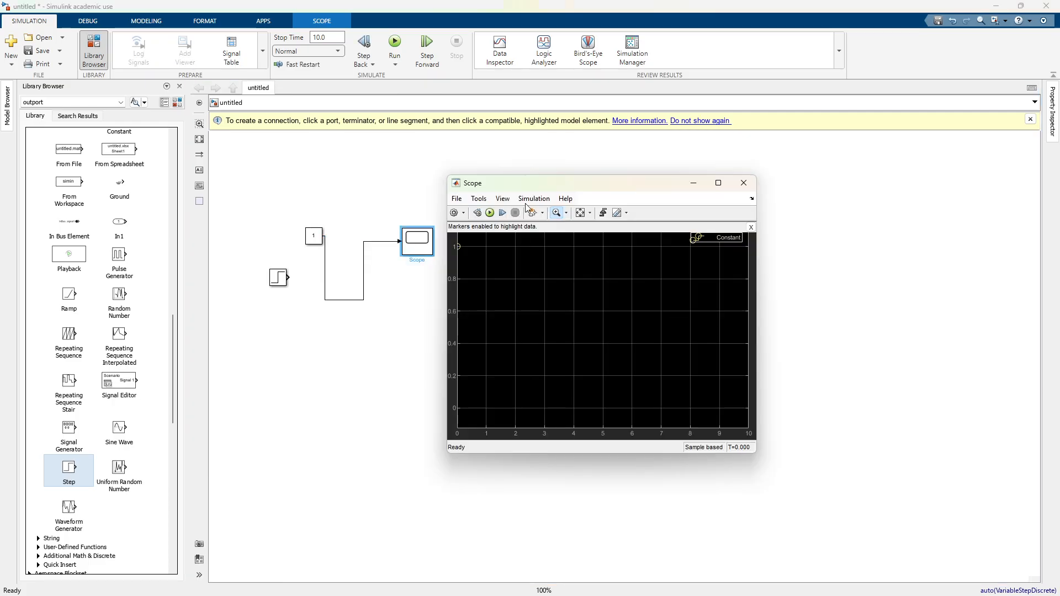
{"action": "left_click", "coordinate": [580, 214]}
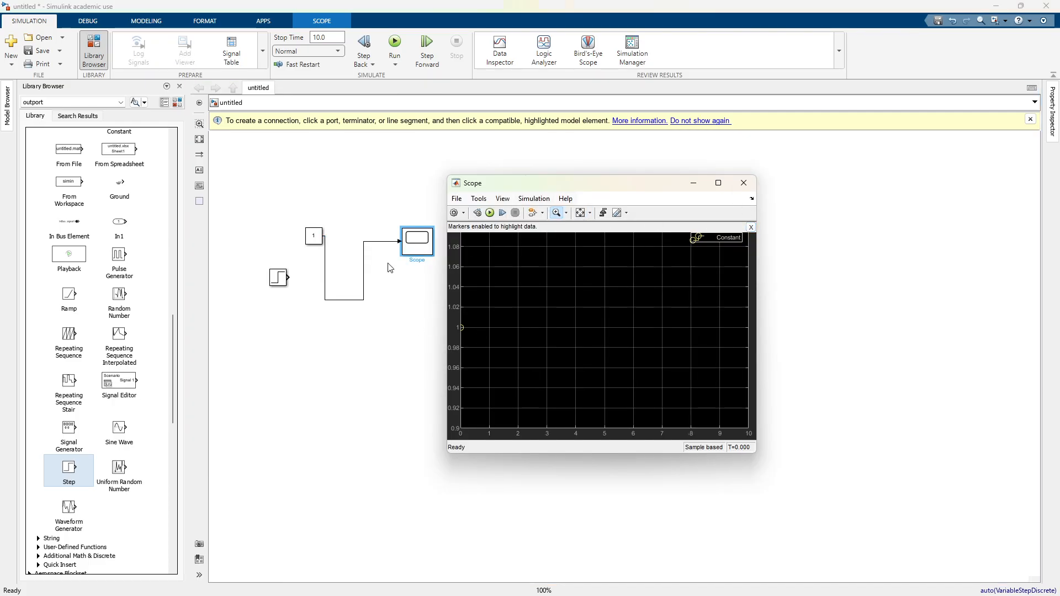
Step: Close the Scope and move the source end of its input line from the Constant block back to the Step block
{"action": "left_click", "coordinate": [743, 184]}
{"action": "left_click", "coordinate": [326, 277]}
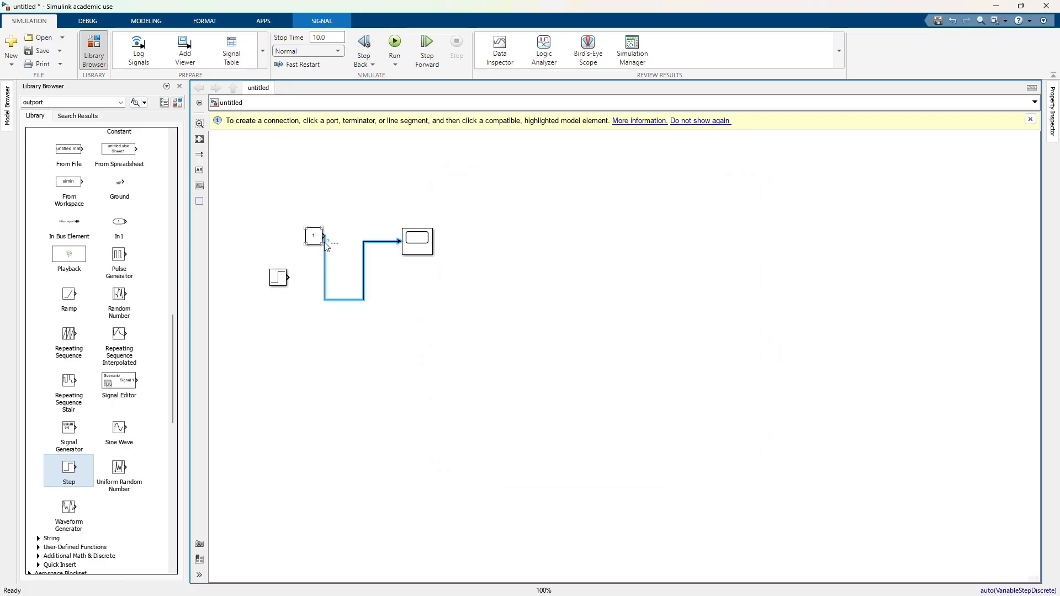
{"action": "left_click_drag", "start_coordinate": [326, 279], "coordinate": [345, 279]}
{"action": "left_click_drag", "start_coordinate": [328, 239], "coordinate": [288, 277]}
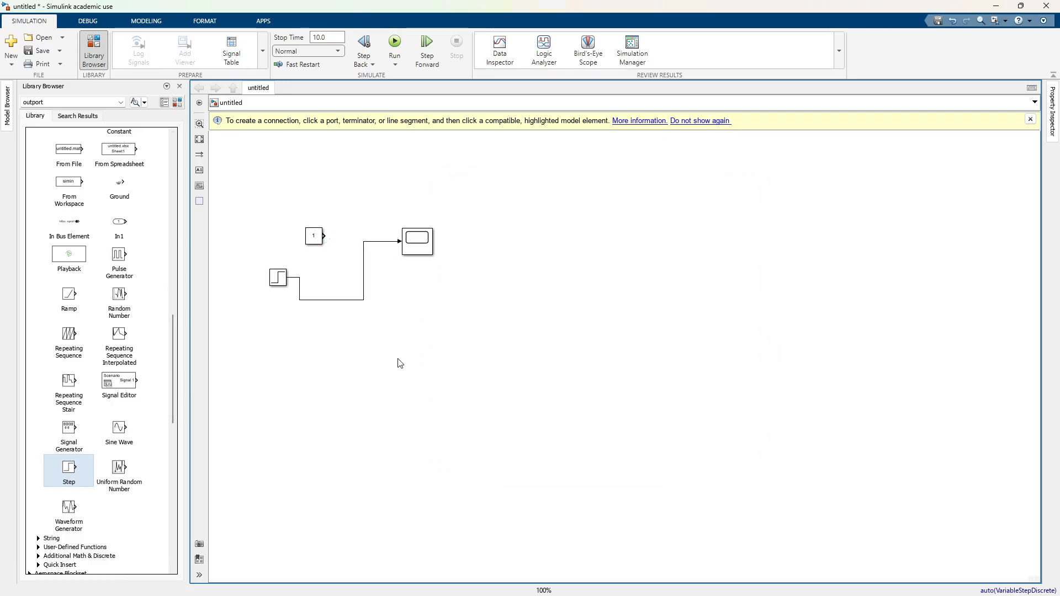
Step: Run the simulation from the Scope window with the Step source and scale the axes to fit the signal
{"action": "double_click", "coordinate": [424, 249]}
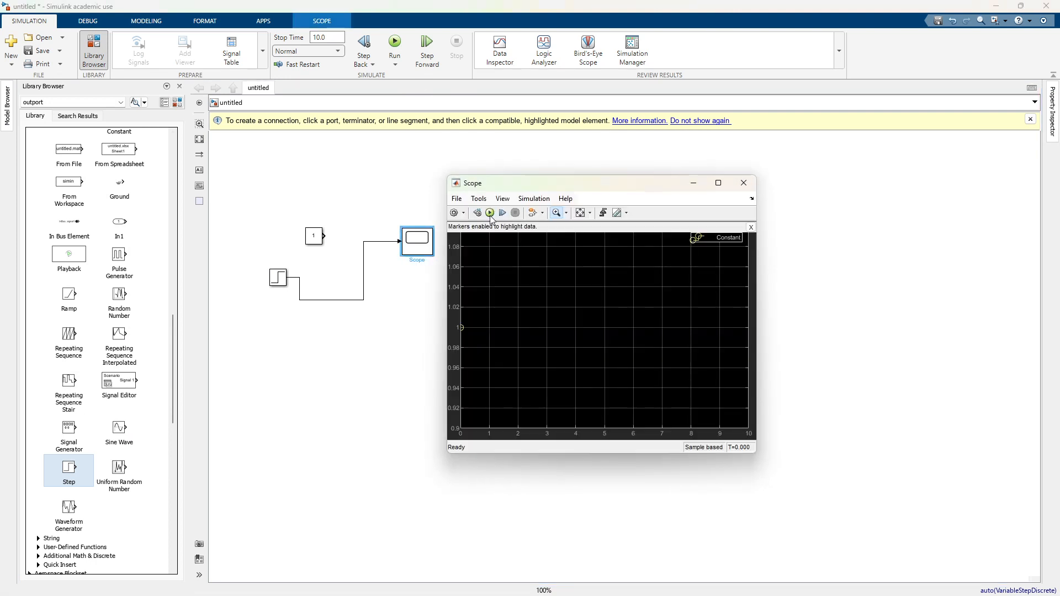
{"action": "left_click", "coordinate": [491, 218]}
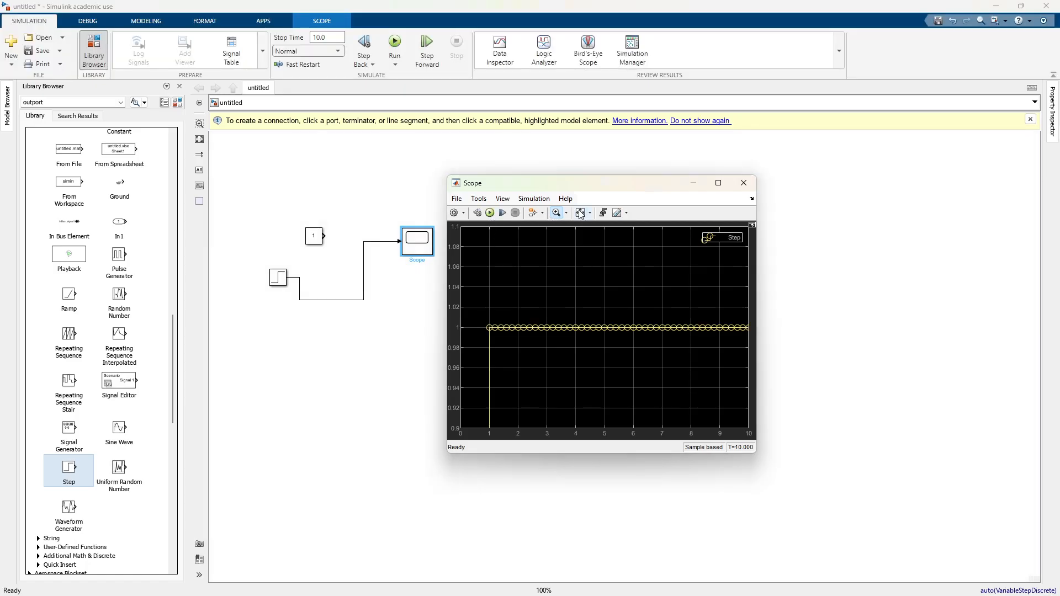
{"action": "left_click", "coordinate": [579, 213]}
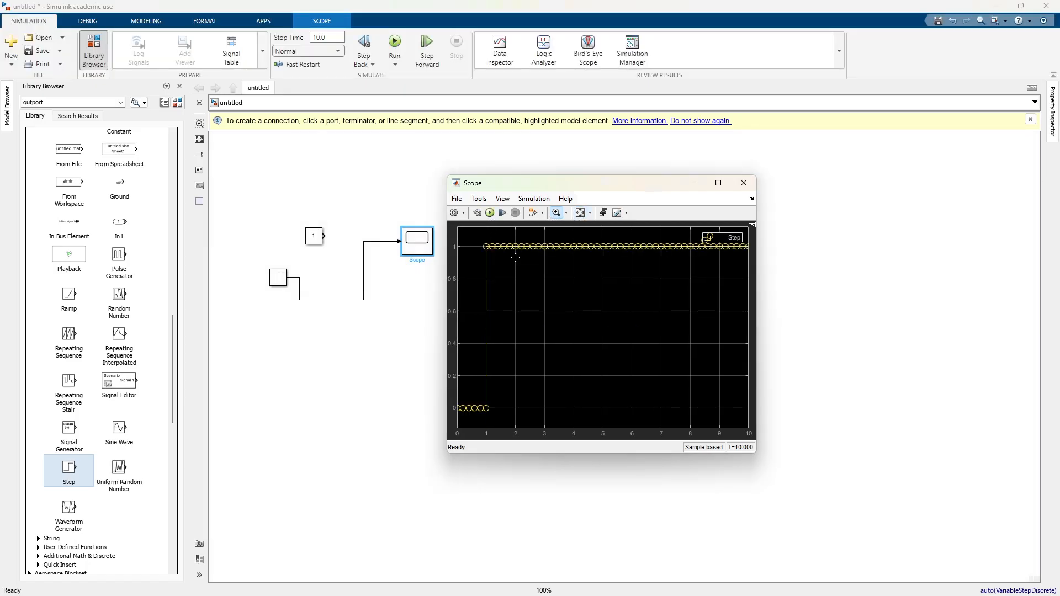
{"action": "left_click", "coordinate": [556, 213]}
Step: Align the Step block directly beneath the Constant block
{"action": "left_click_drag", "start_coordinate": [278, 285], "coordinate": [313, 287]}
{"action": "left_click", "coordinate": [355, 301]}
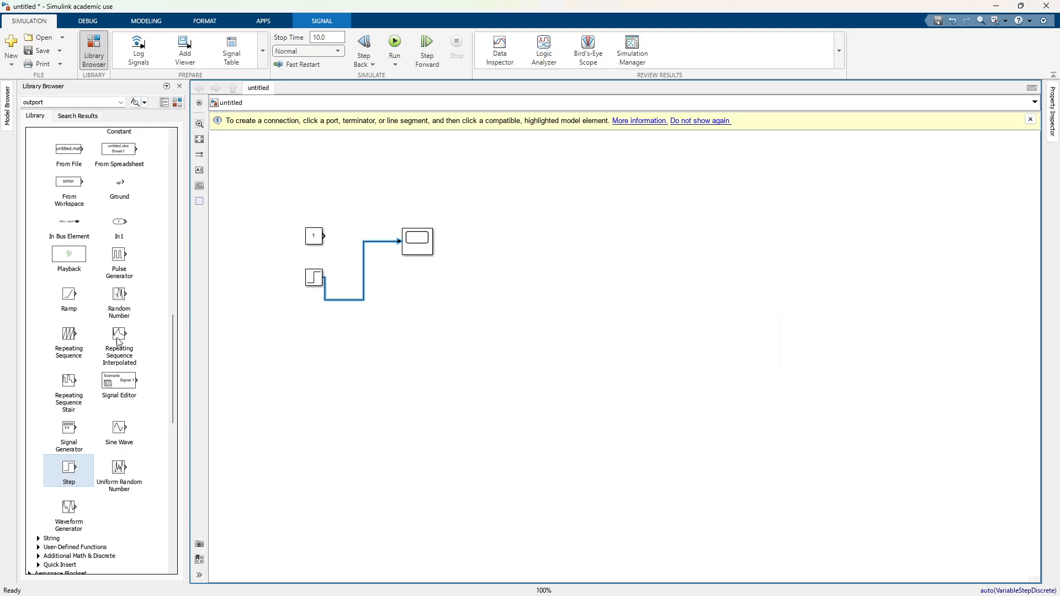
{"action": "scroll", "coordinate": [119, 345], "scroll_direction": "up", "scroll_amount": 3}
{"action": "scroll", "coordinate": [310, 366], "scroll_direction": "up", "scroll_amount": 1}
{"action": "left_click_drag", "start_coordinate": [347, 241], "coordinate": [384, 330]}
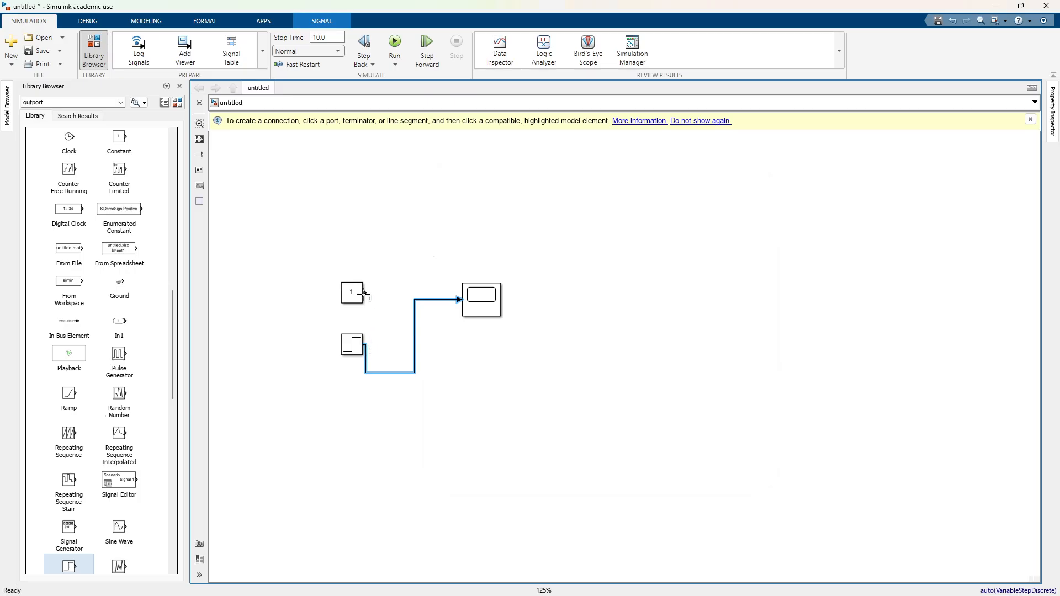
Step: Look through the Commonly Used Blocks and the other block categories in the Simulink library
{"action": "scroll", "coordinate": [146, 380], "scroll_direction": "up", "scroll_amount": 15}
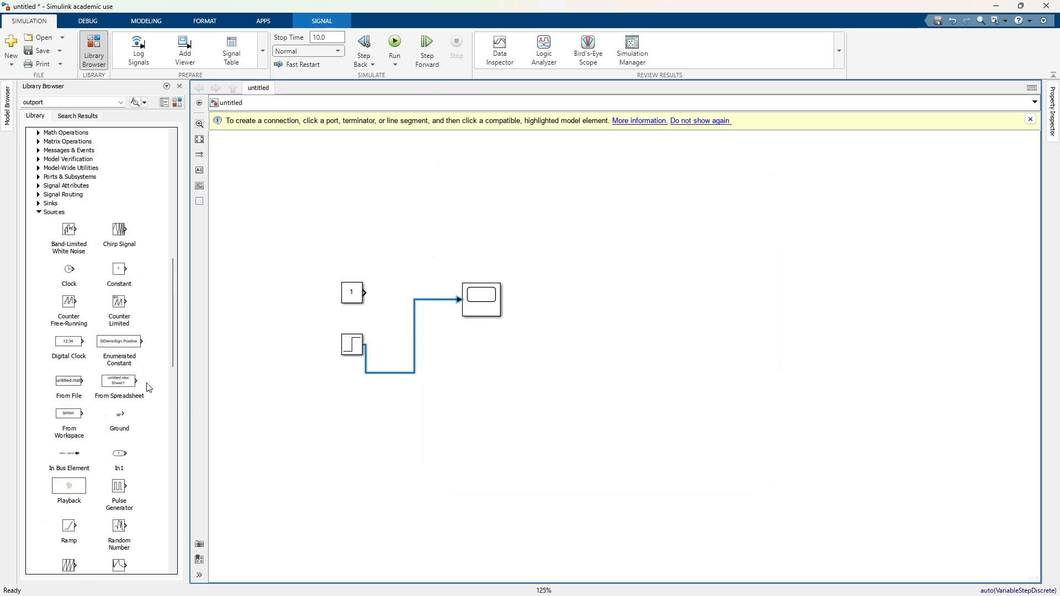
{"action": "scroll", "coordinate": [103, 385], "scroll_direction": "up", "scroll_amount": 1}
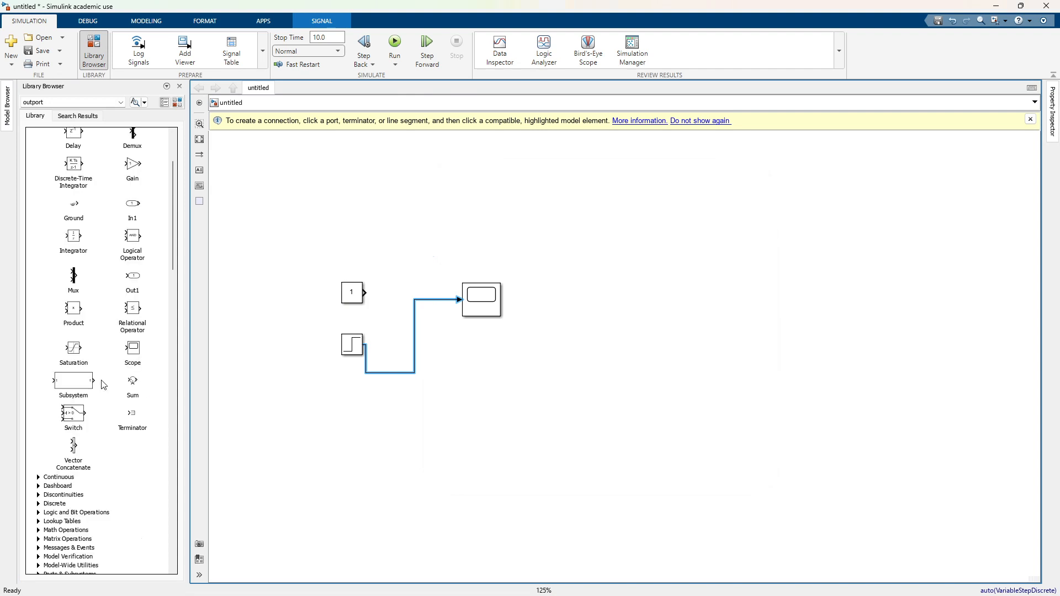
{"action": "scroll", "coordinate": [97, 390], "scroll_direction": "up", "scroll_amount": 3}
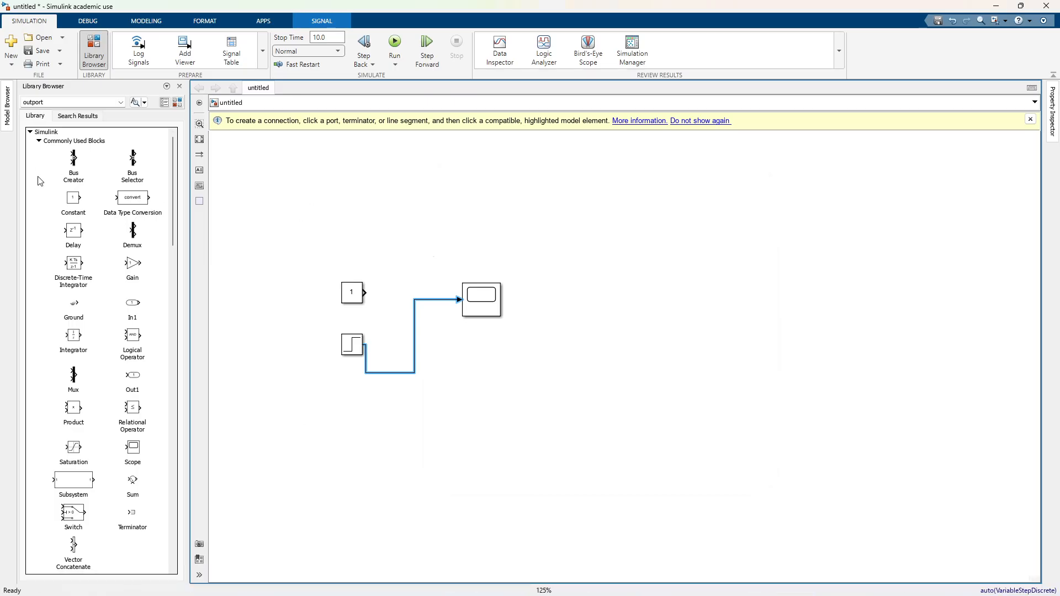
{"action": "scroll", "coordinate": [40, 181], "scroll_direction": "down", "scroll_amount": 12}
{"action": "scroll", "coordinate": [55, 166], "scroll_direction": "up", "scroll_amount": 7}
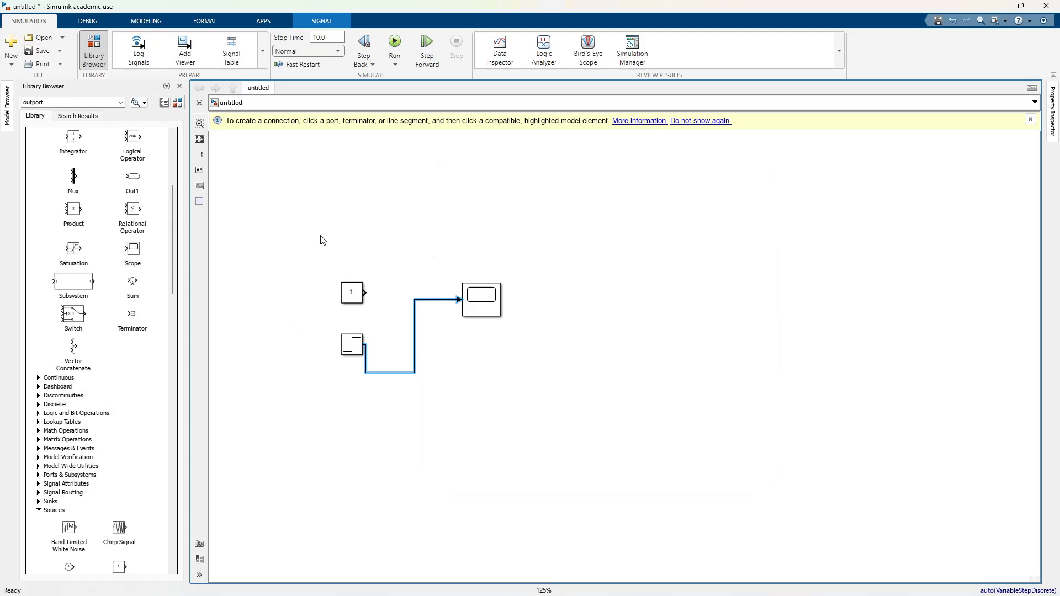
Step: Add a Manual Switch block to the model above the Constant block using a quick search for "manual"
{"action": "left_click", "coordinate": [362, 231]}
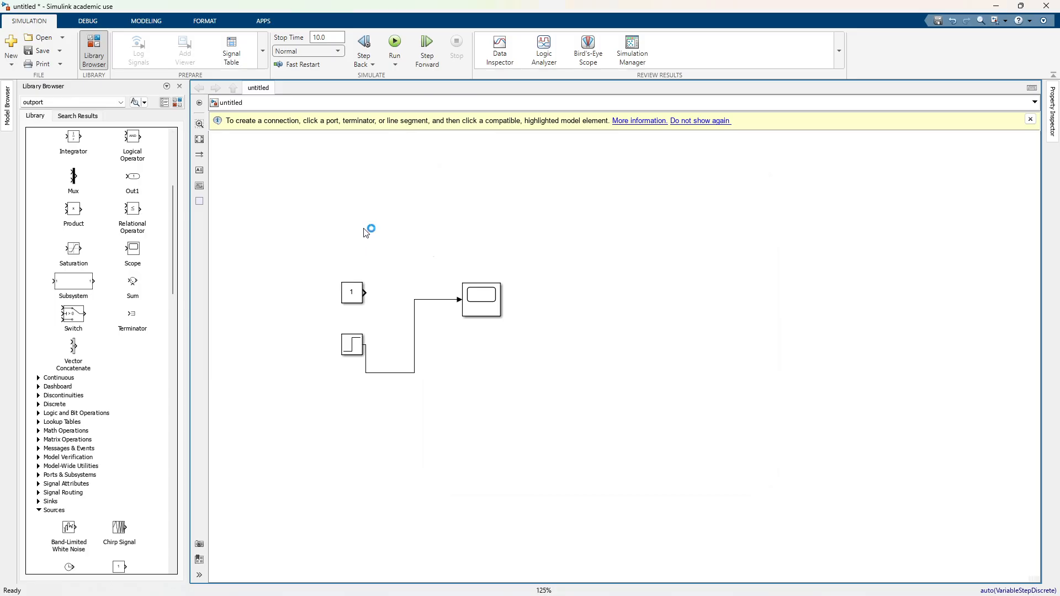
{"action": "type", "text": "ma"}
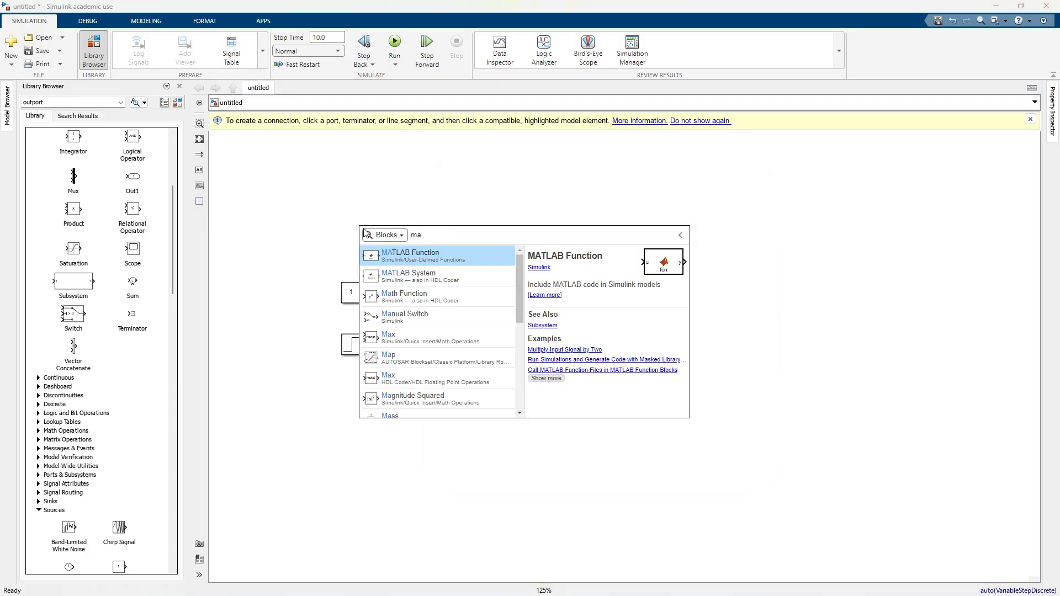
{"action": "type", "text": "nual"}
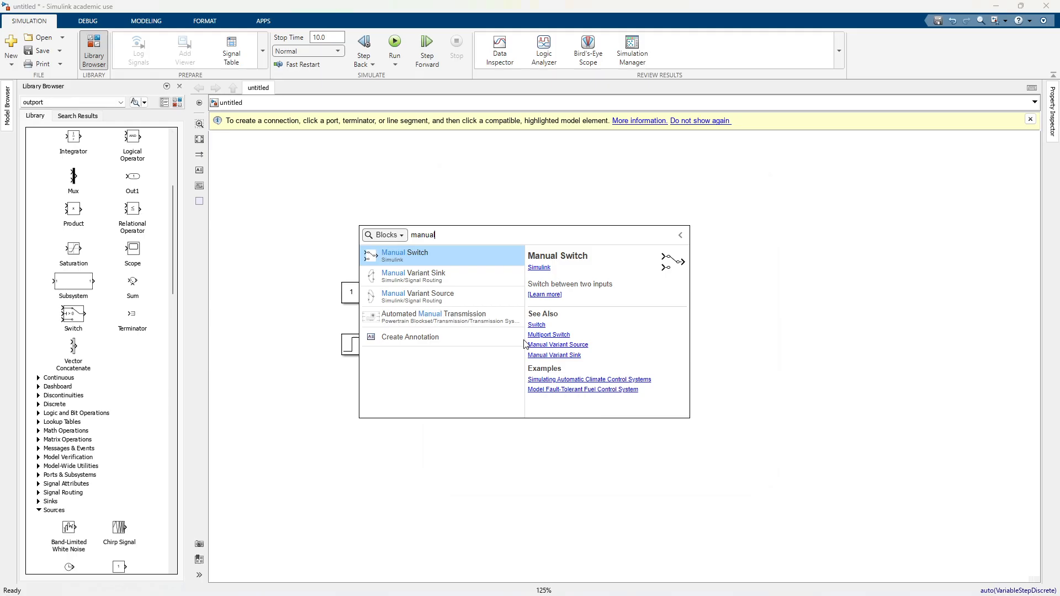
{"action": "left_click", "coordinate": [449, 255]}
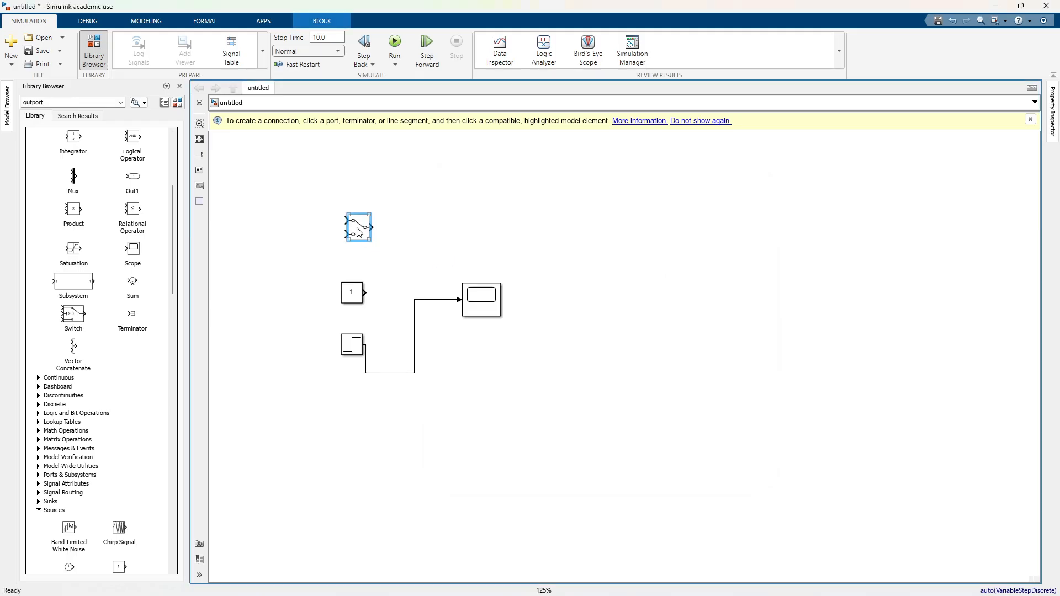
Step: Insert the Manual Switch into the Scope's line, connect Constant and Step to its inputs, and align the Scope with its output
{"action": "left_click_drag", "start_coordinate": [367, 241], "coordinate": [380, 310]}
{"action": "left_click", "coordinate": [370, 354]}
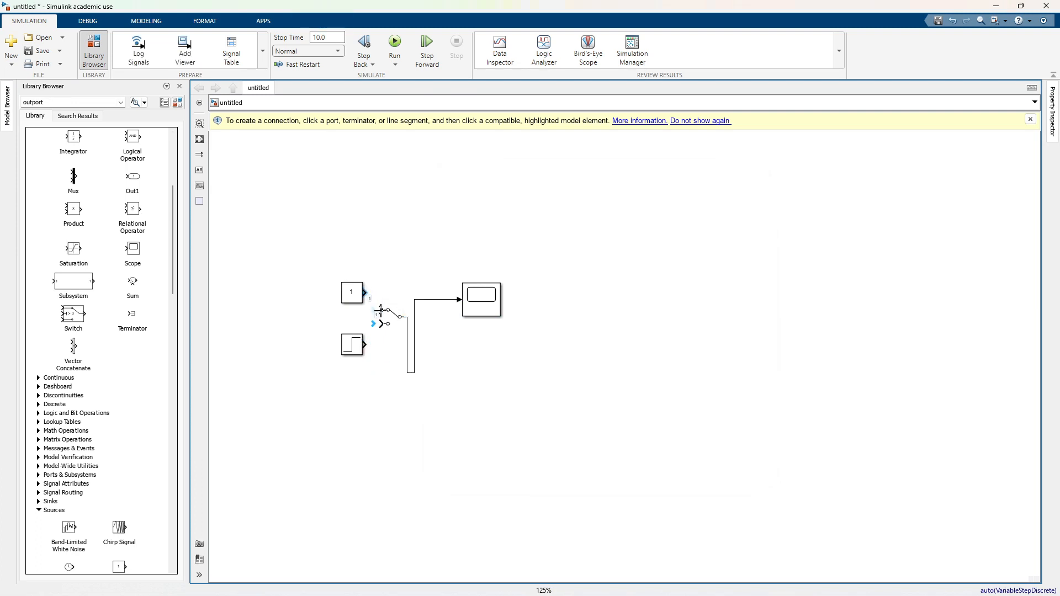
{"action": "left_click_drag", "start_coordinate": [367, 348], "coordinate": [380, 324]}
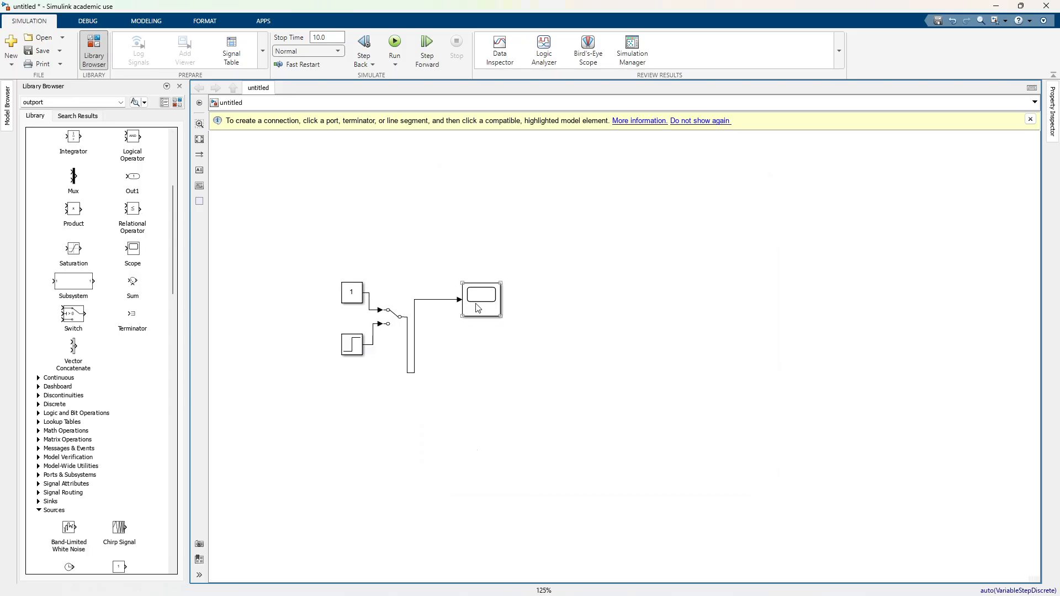
{"action": "mouse_move", "coordinate": [478, 308]}
{"action": "left_mouse_down"}
{"action": "mouse_move", "coordinate": [486, 325]}
{"action": "mouse_move", "coordinate": [471, 326]}
{"action": "left_mouse_up"}
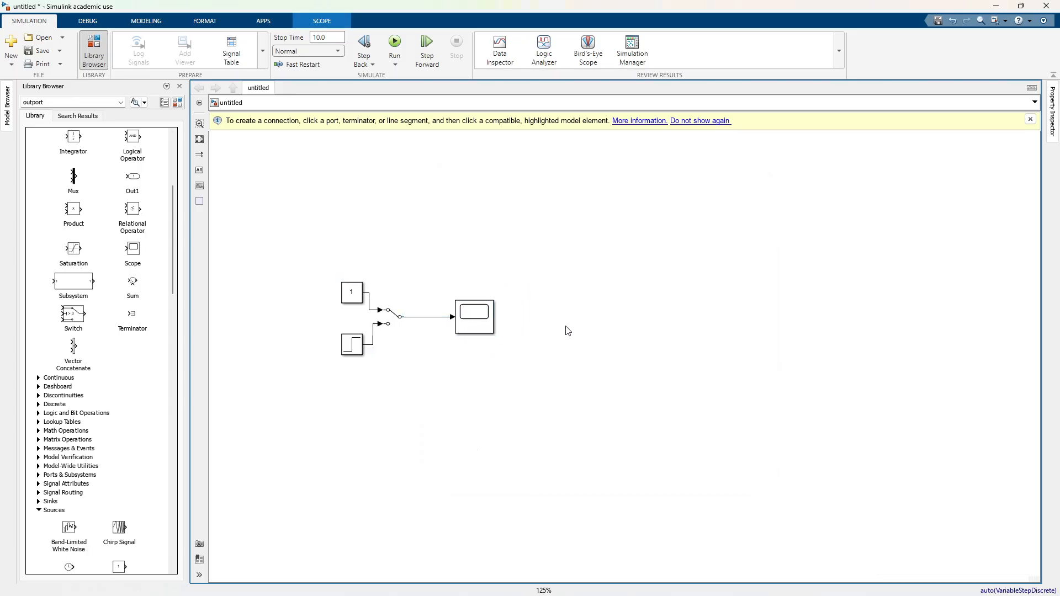
Step: Run the simulation with the switch on the Constant input, place the Scope window beside the model and fit its axes to the signal
{"action": "left_click", "coordinate": [568, 330]}
{"action": "left_click", "coordinate": [394, 43]}
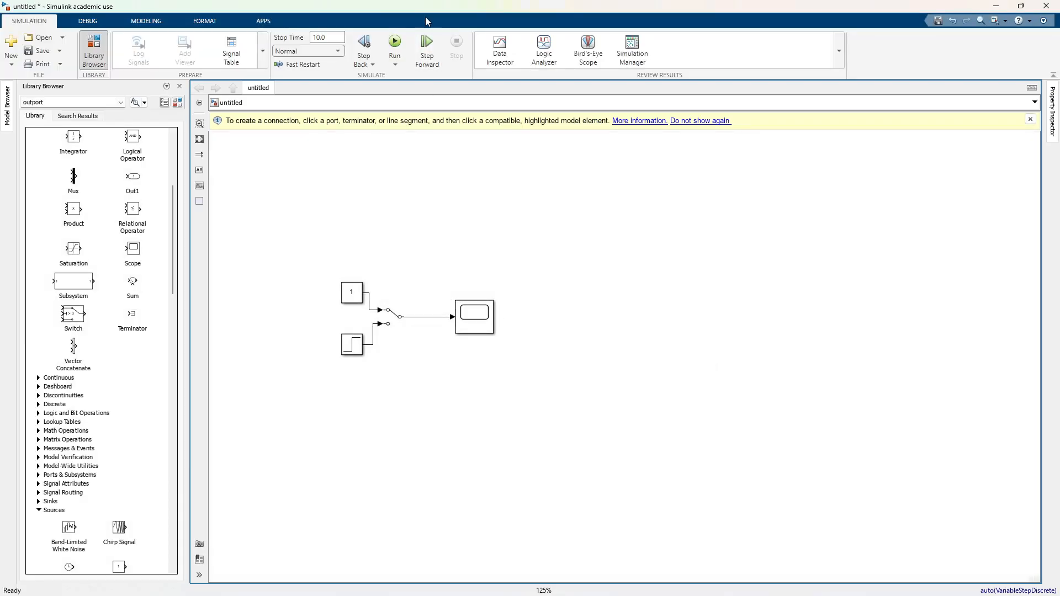
{"action": "left_click", "coordinate": [382, 305]}
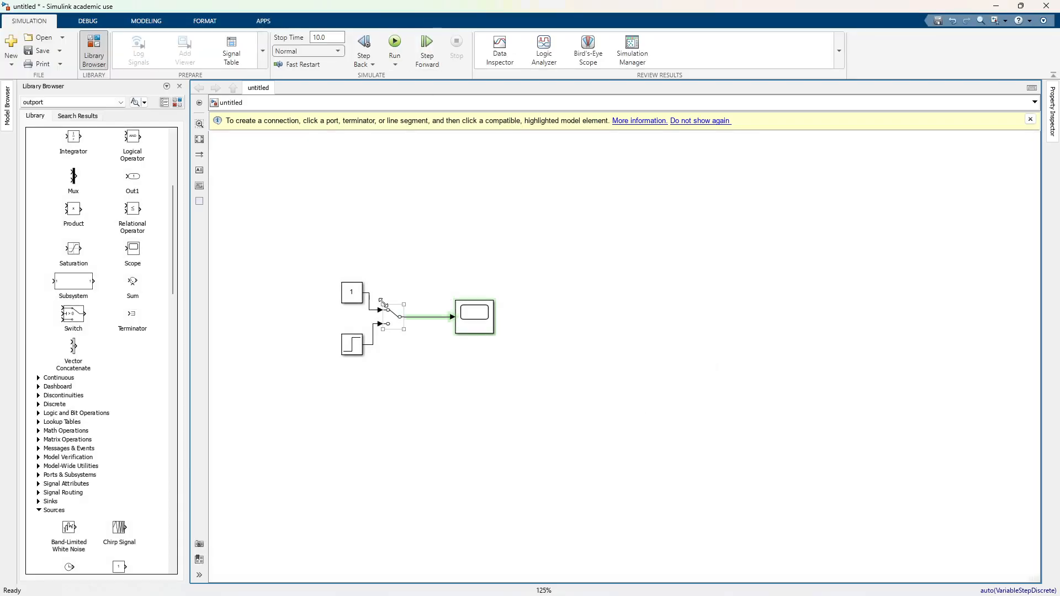
{"action": "double_click", "coordinate": [472, 319]}
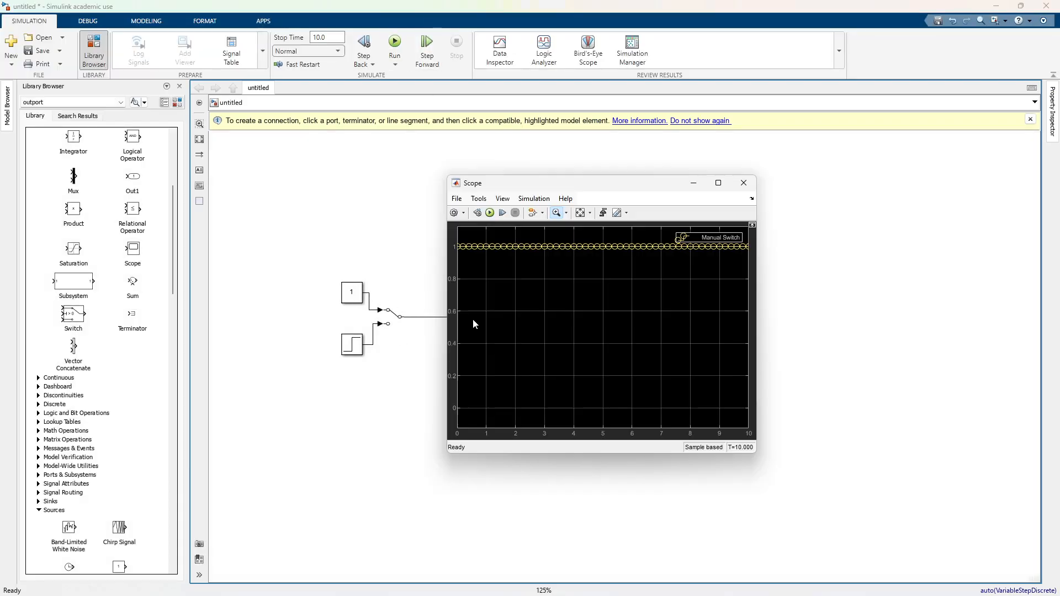
{"action": "left_click_drag", "start_coordinate": [616, 184], "coordinate": [787, 198]}
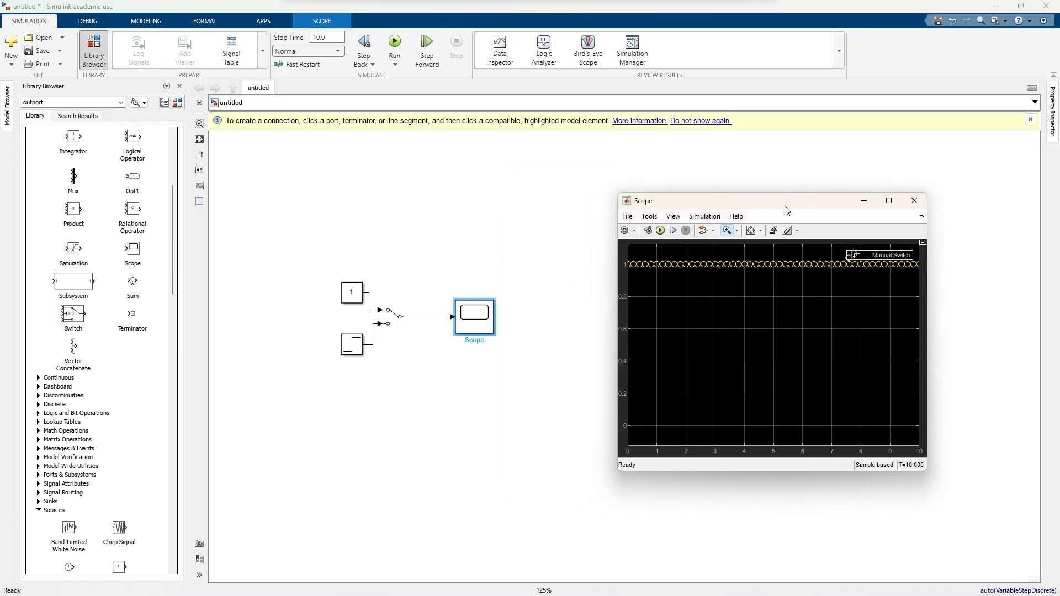
{"action": "left_click", "coordinate": [753, 227]}
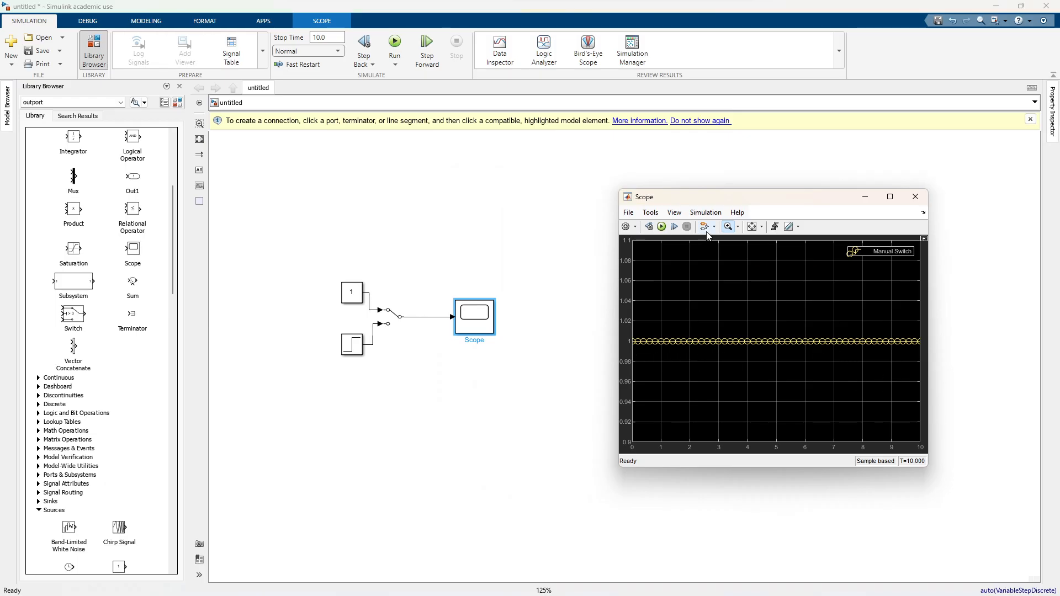
{"action": "left_click", "coordinate": [626, 227]}
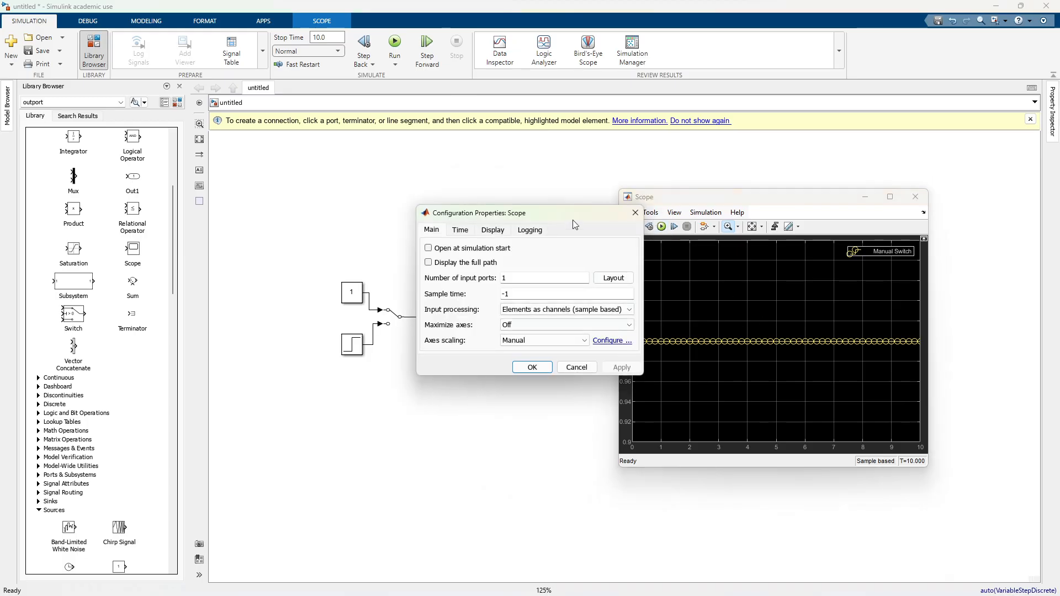
{"action": "left_click", "coordinate": [639, 216]}
{"action": "left_click", "coordinate": [632, 215]}
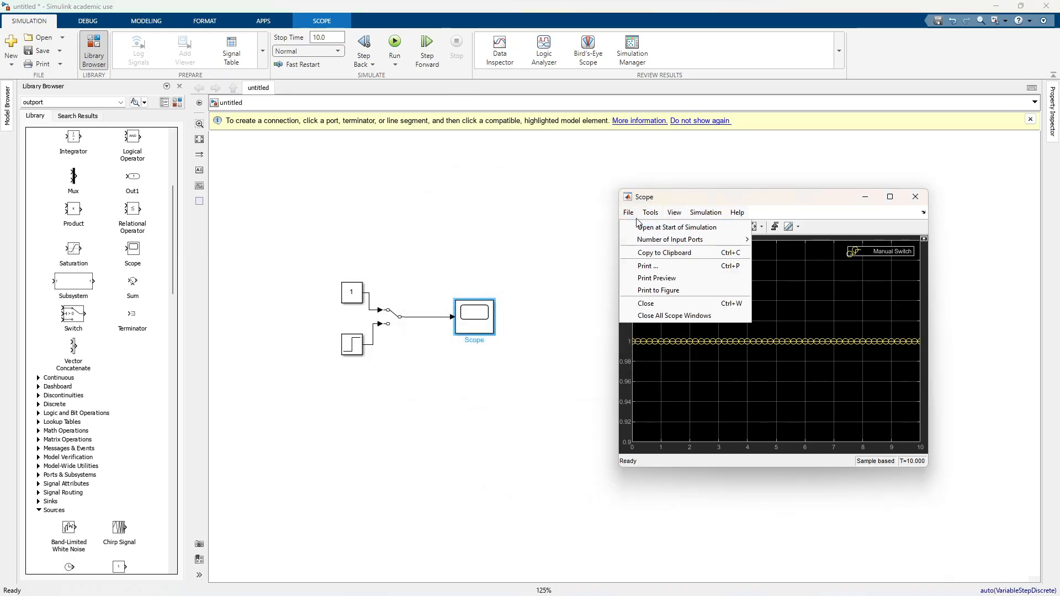
Step: Set the marker of the Manual Switch line to none in the Scope's style settings, keeping the line visible
{"action": "mouse_move", "coordinate": [670, 209]}
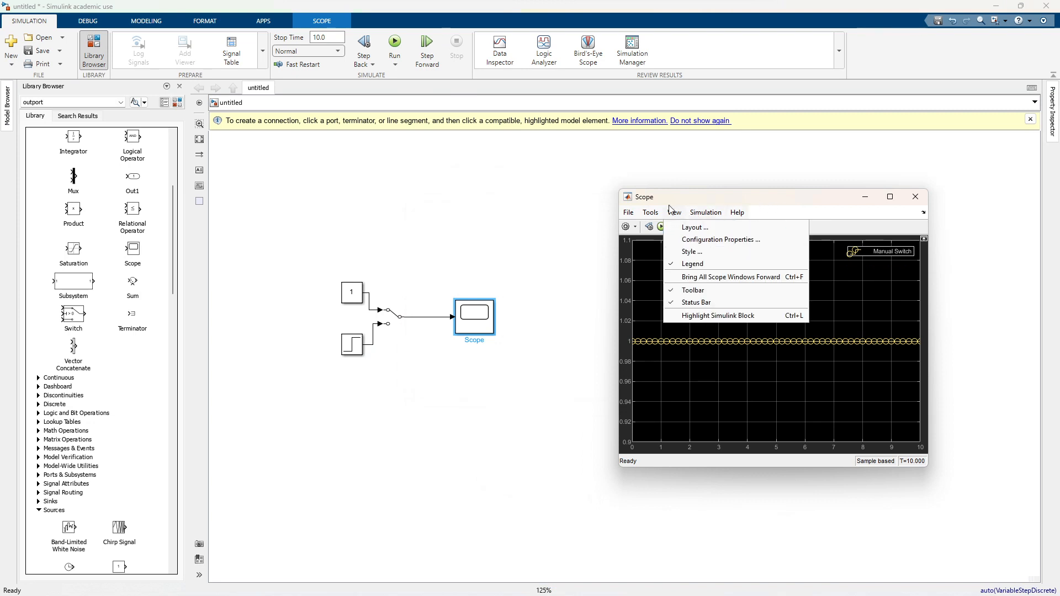
{"action": "left_click", "coordinate": [694, 256]}
{"action": "left_click", "coordinate": [499, 356]}
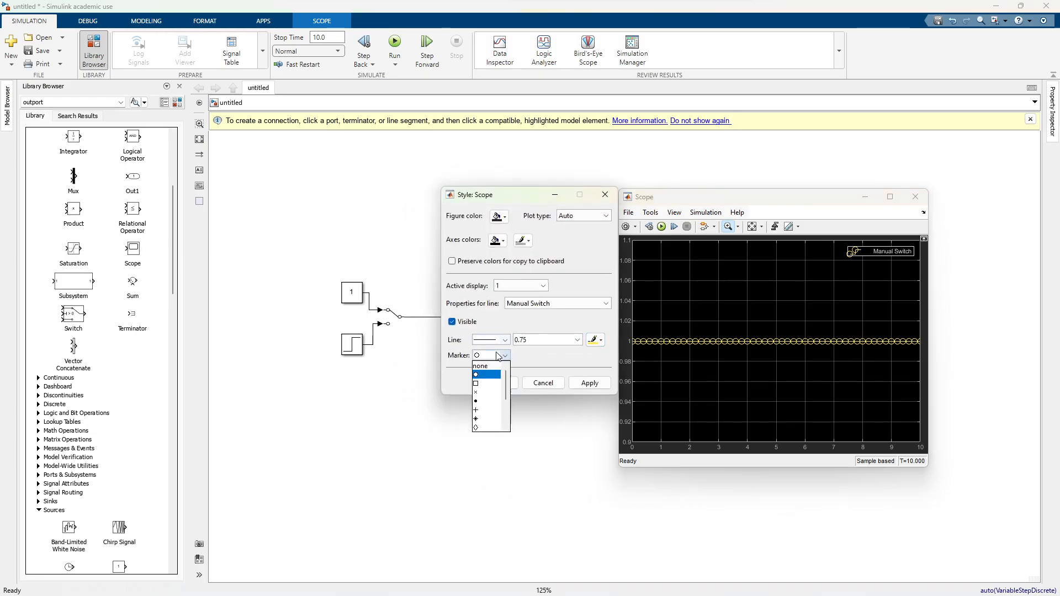
{"action": "left_click", "coordinate": [452, 322]}
{"action": "left_click", "coordinate": [590, 383]}
{"action": "left_click", "coordinate": [452, 322]}
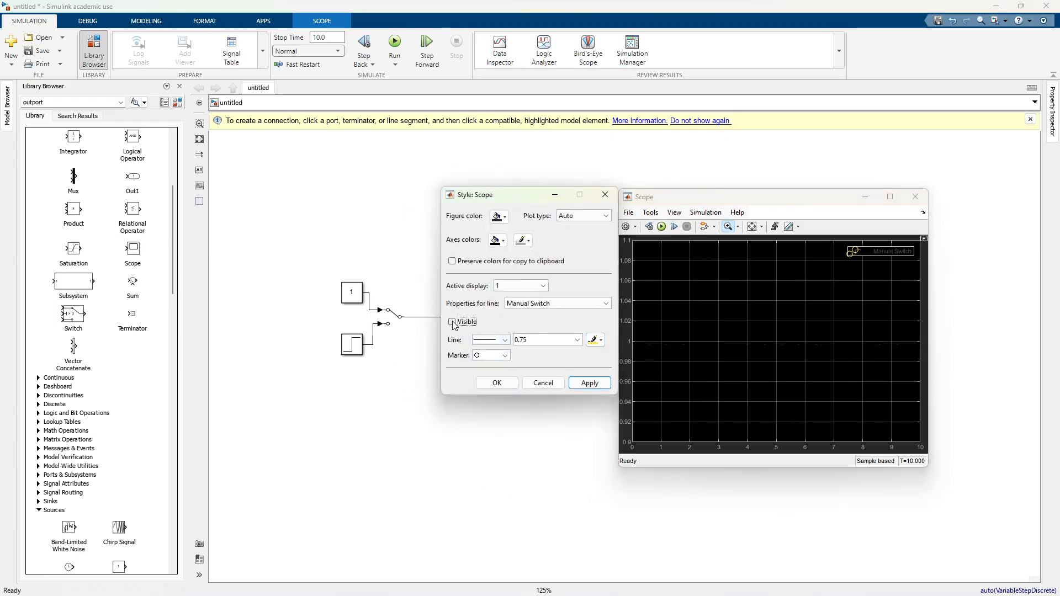
{"action": "left_click", "coordinate": [492, 356]}
{"action": "left_click", "coordinate": [497, 366]}
{"action": "left_click", "coordinate": [590, 383]}
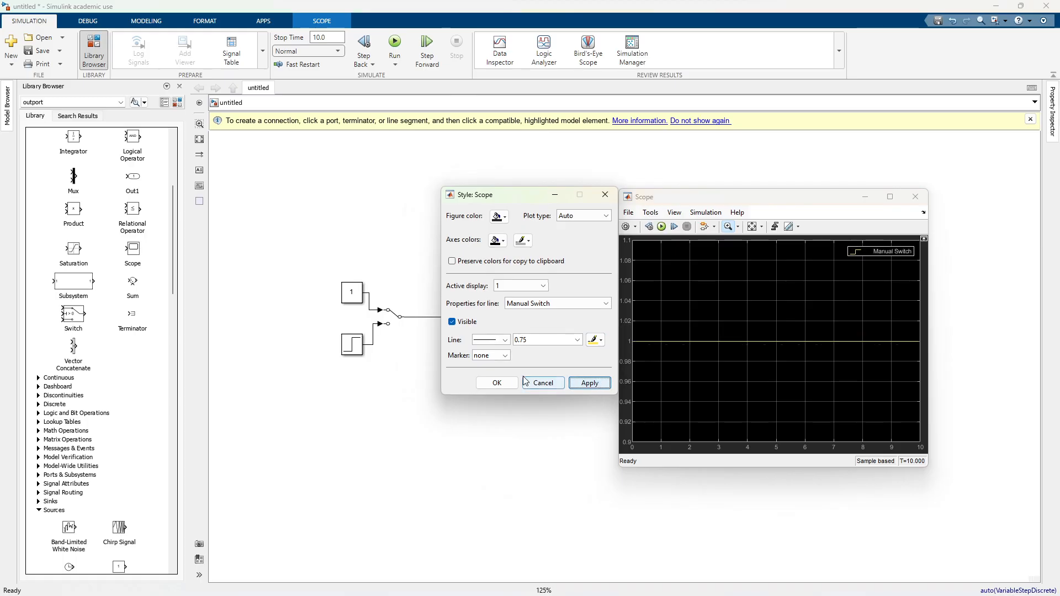
{"action": "left_click", "coordinate": [496, 384]}
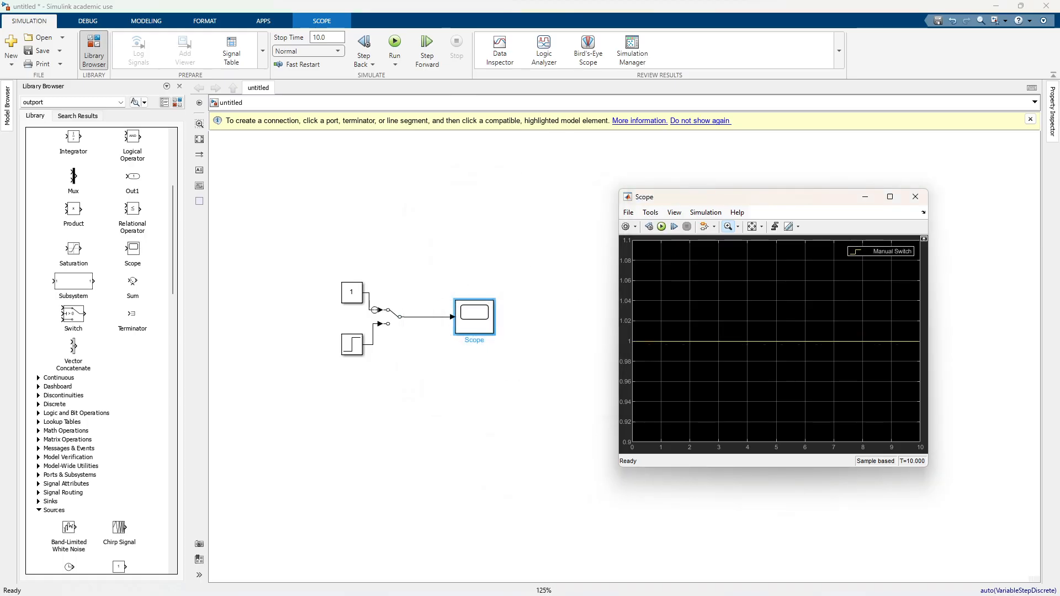
Step: Flip the Manual Switch to the Step input and pin the Scope window on top of the model window
{"action": "double_click", "coordinate": [393, 316]}
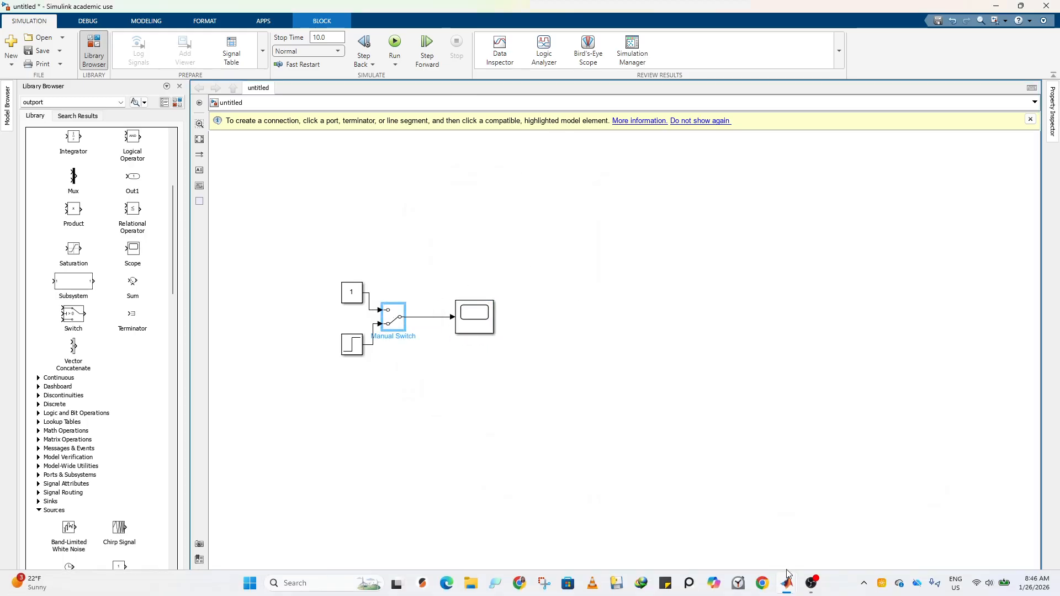
{"action": "mouse_move", "coordinate": [788, 583]}
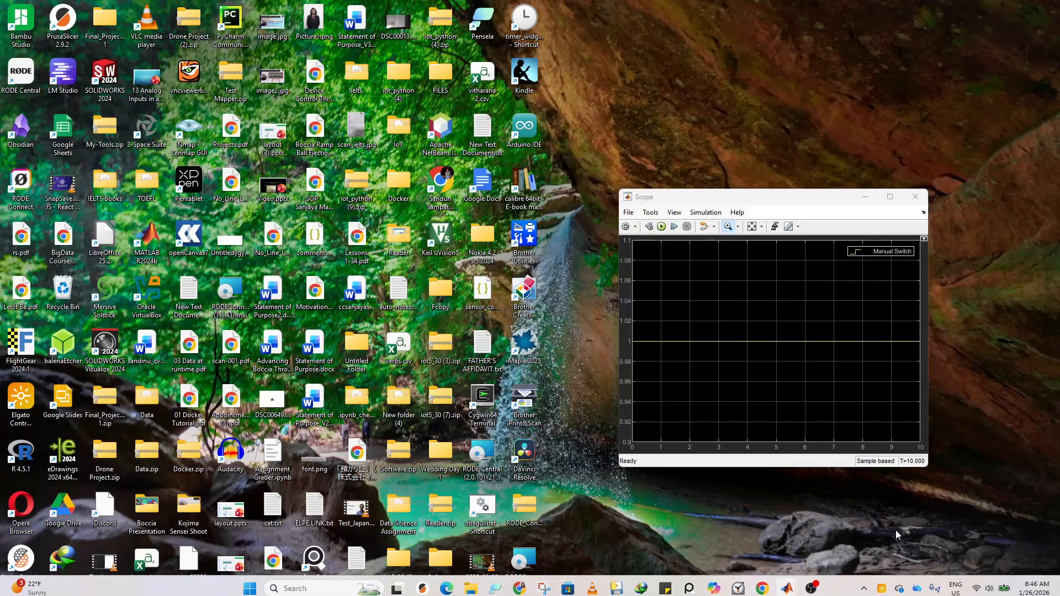
{"action": "left_click", "coordinate": [895, 530]}
{"action": "right_click", "coordinate": [768, 201]}
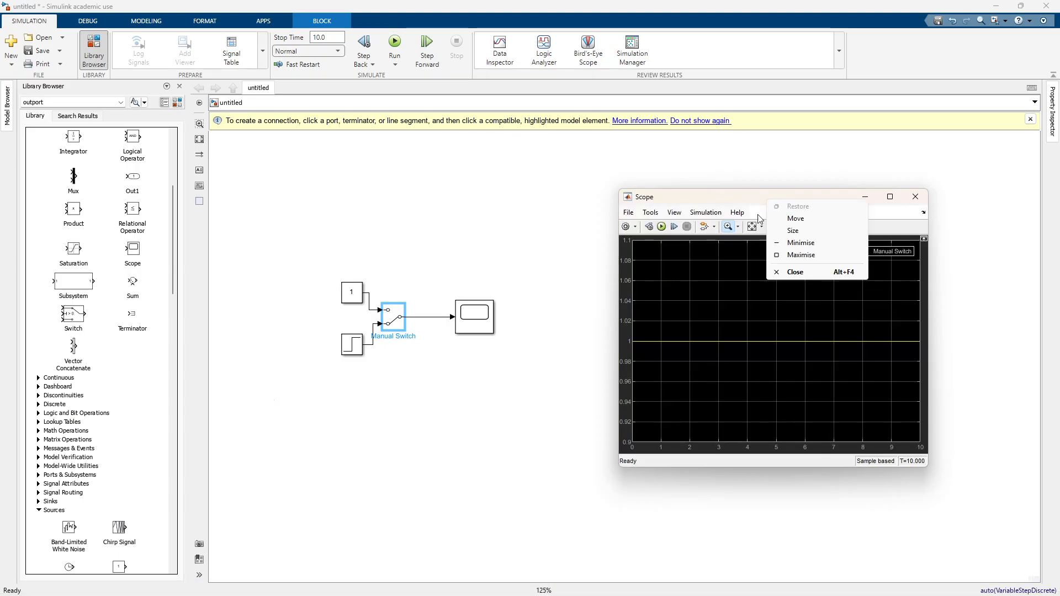
{"action": "left_click", "coordinate": [733, 202]}
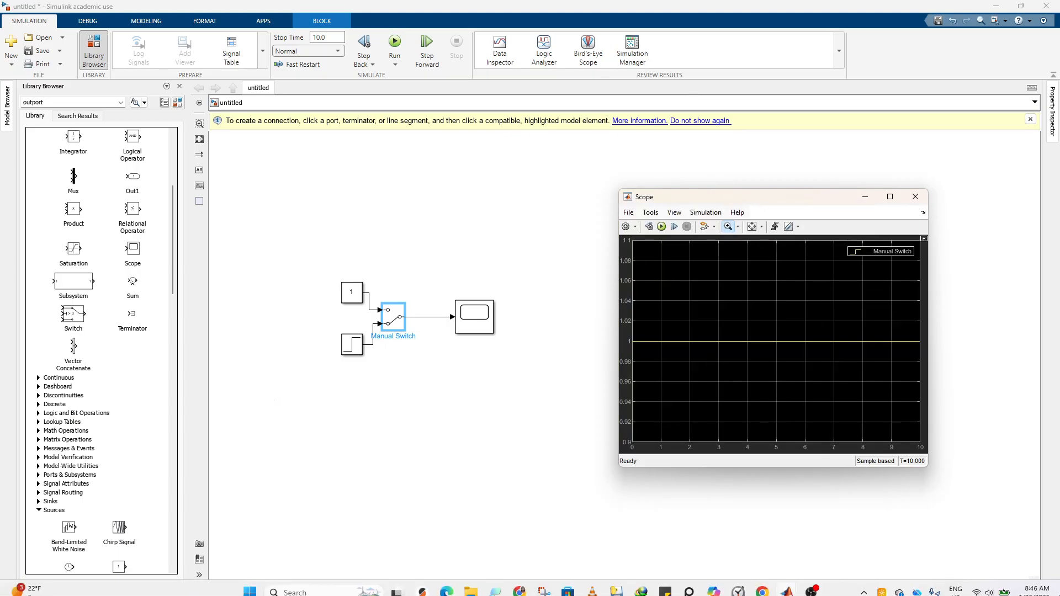
{"action": "left_click", "coordinate": [870, 583]}
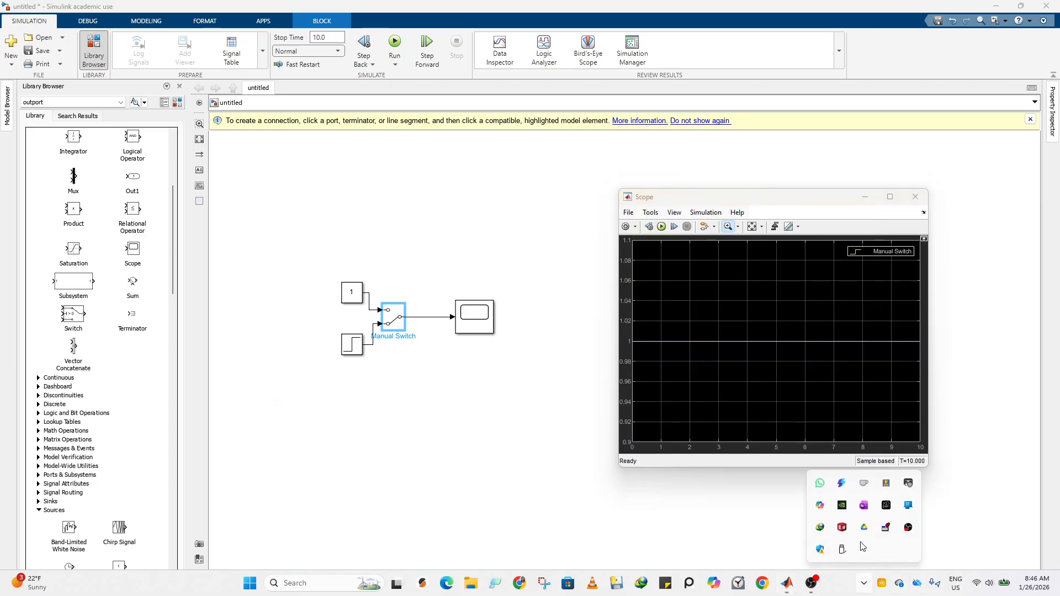
{"action": "left_click", "coordinate": [883, 529]}
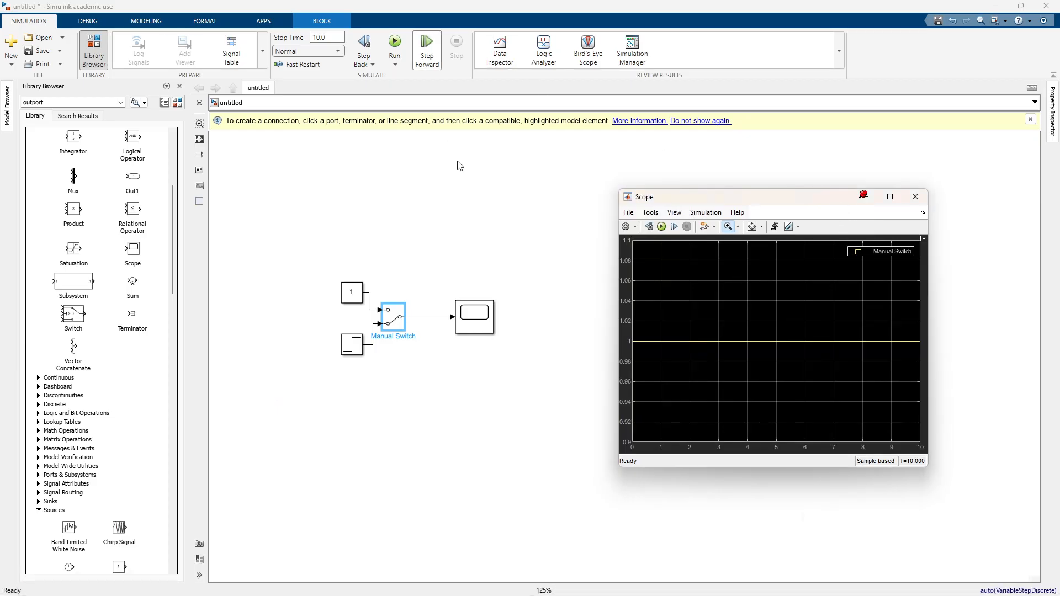
Step: Run the simulation on the Step input and fit the Scope's axes to the signal, choosing automatic scaling of the axes limits
{"action": "left_click", "coordinate": [661, 226]}
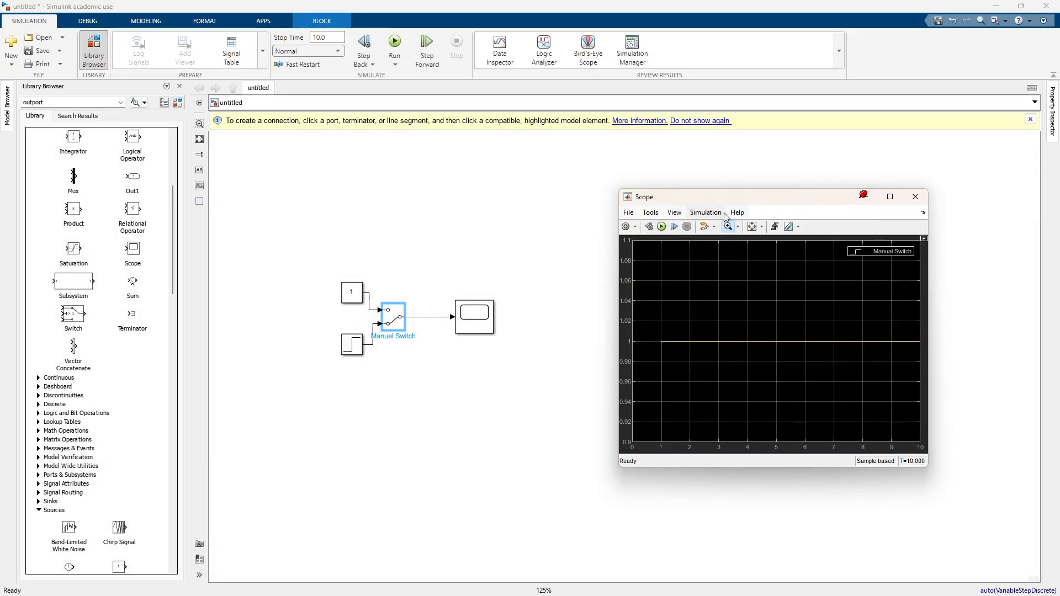
{"action": "left_click", "coordinate": [751, 231]}
{"action": "left_click", "coordinate": [673, 212]}
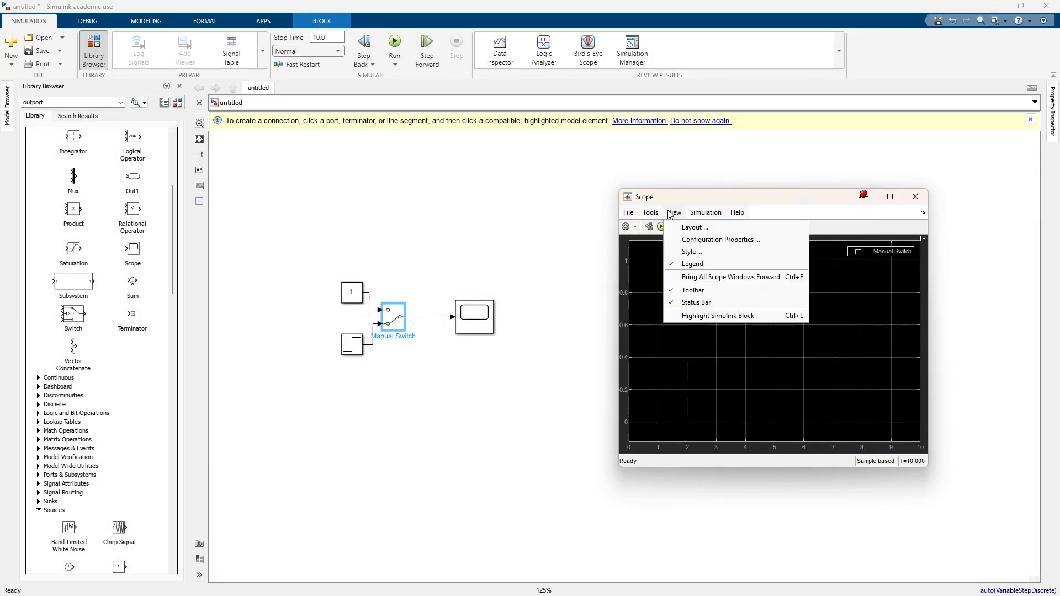
{"action": "mouse_move", "coordinate": [650, 213]}
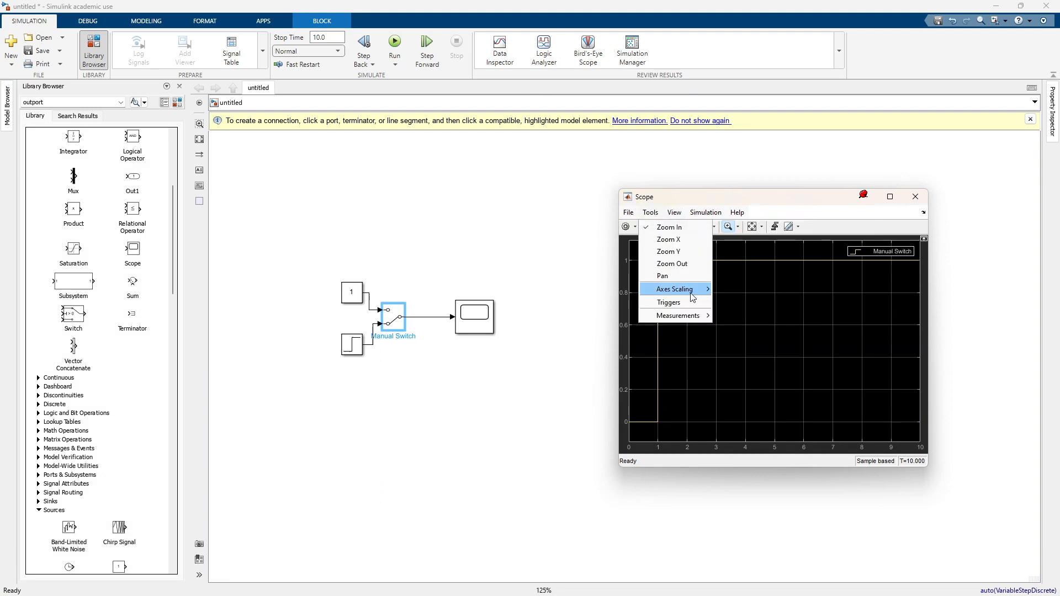
{"action": "mouse_move", "coordinate": [695, 288]}
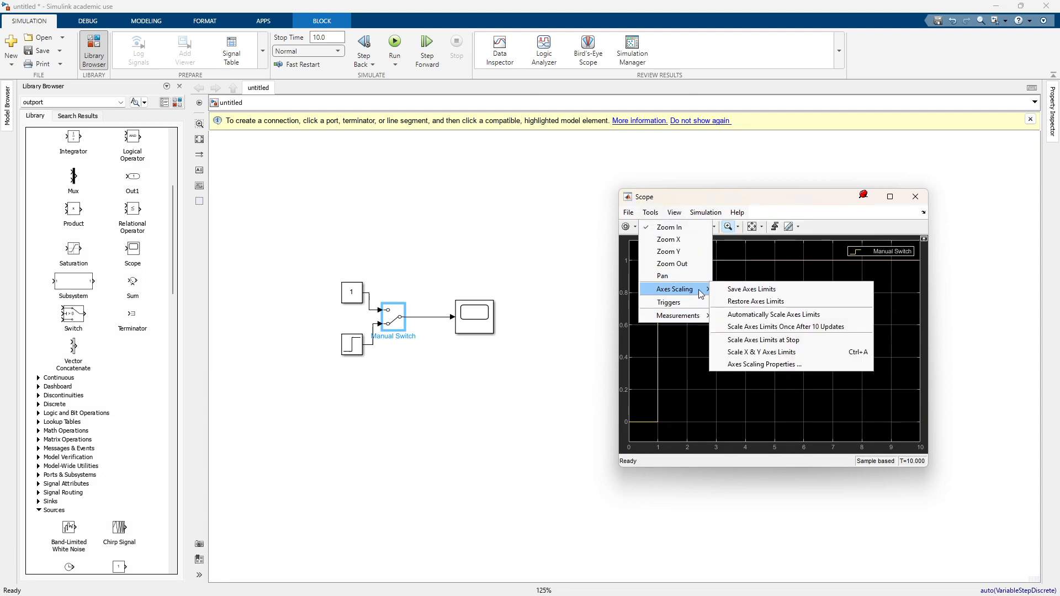
{"action": "left_click", "coordinate": [777, 318]}
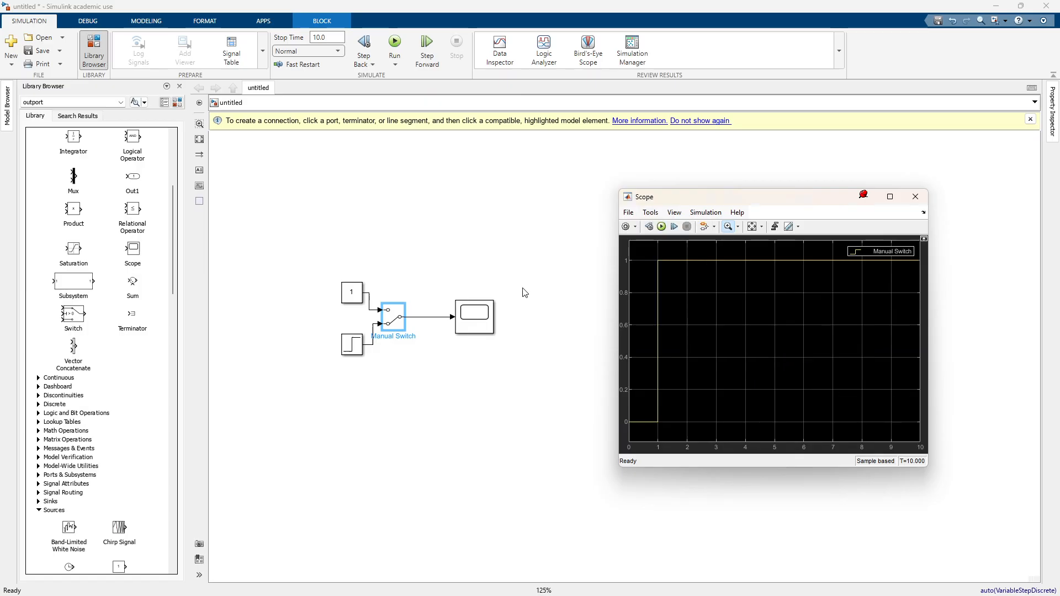
Step: Run the simulation with the Manual Switch on the Constant input and again with it back on the Step input
{"action": "double_click", "coordinate": [386, 320]}
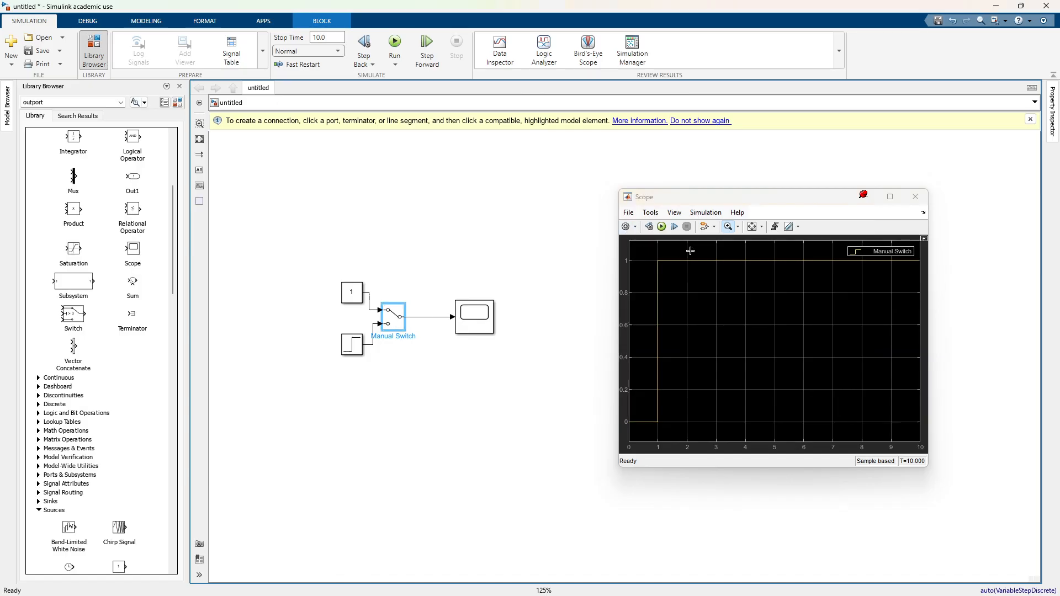
{"action": "left_click", "coordinate": [661, 226]}
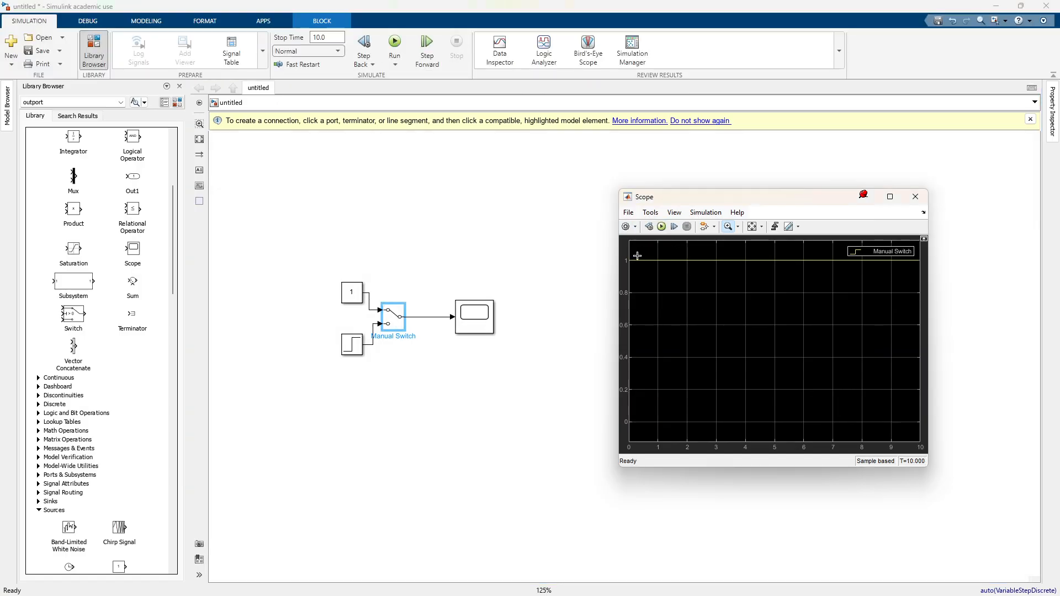
{"action": "double_click", "coordinate": [406, 317]}
{"action": "left_click", "coordinate": [661, 226]}
Step: Move the Scope block closer to the Manual Switch and add a Sine Wave block from the Sources library below the Step block
{"action": "scroll", "coordinate": [384, 337], "scroll_direction": "up", "scroll_amount": 2}
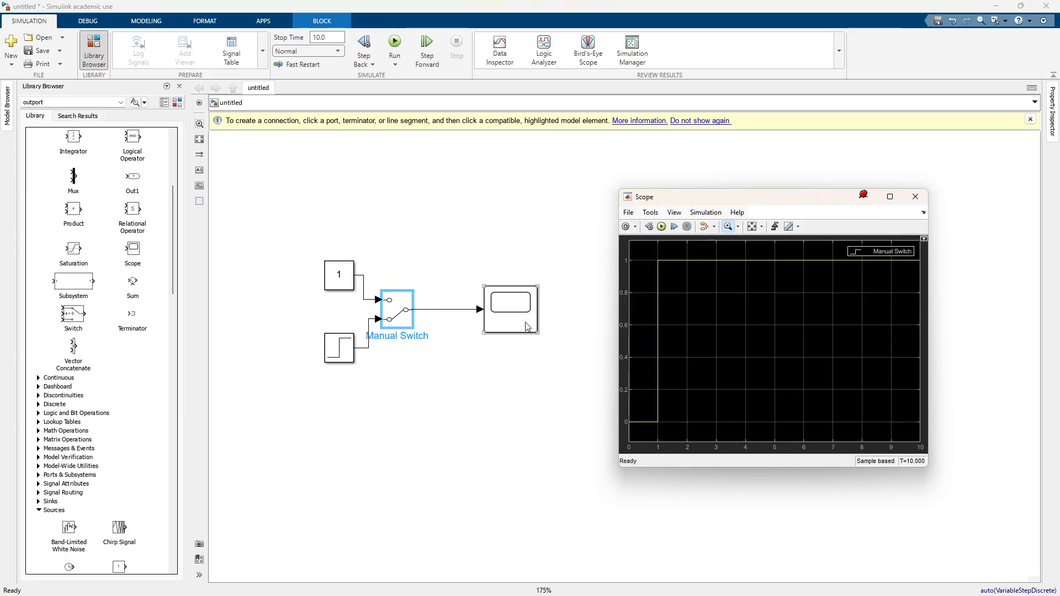
{"action": "left_click_drag", "start_coordinate": [528, 326], "coordinate": [502, 326]}
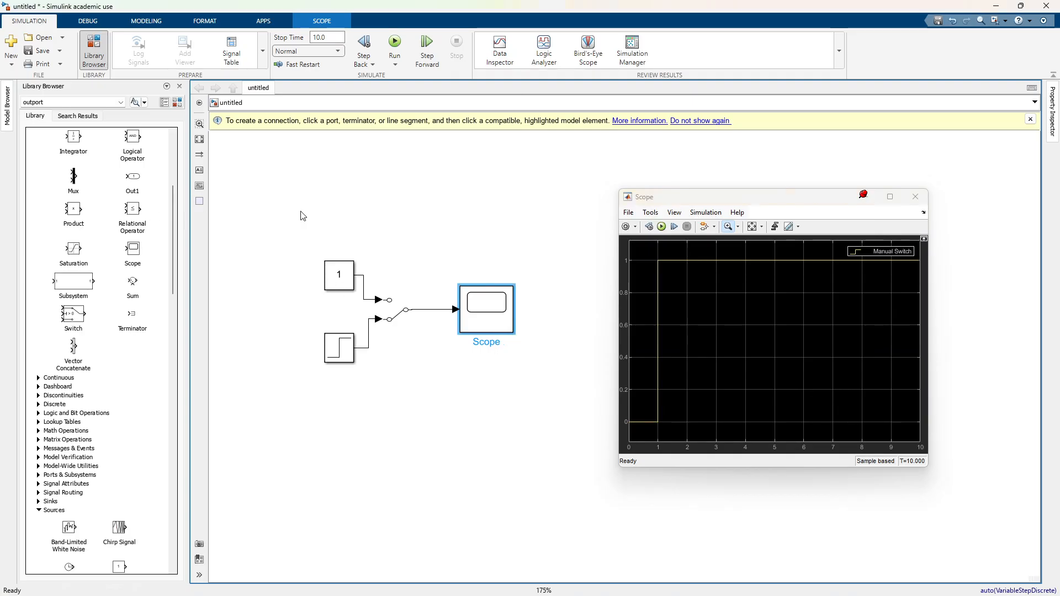
{"action": "scroll", "coordinate": [71, 350], "scroll_direction": "up", "scroll_amount": 5}
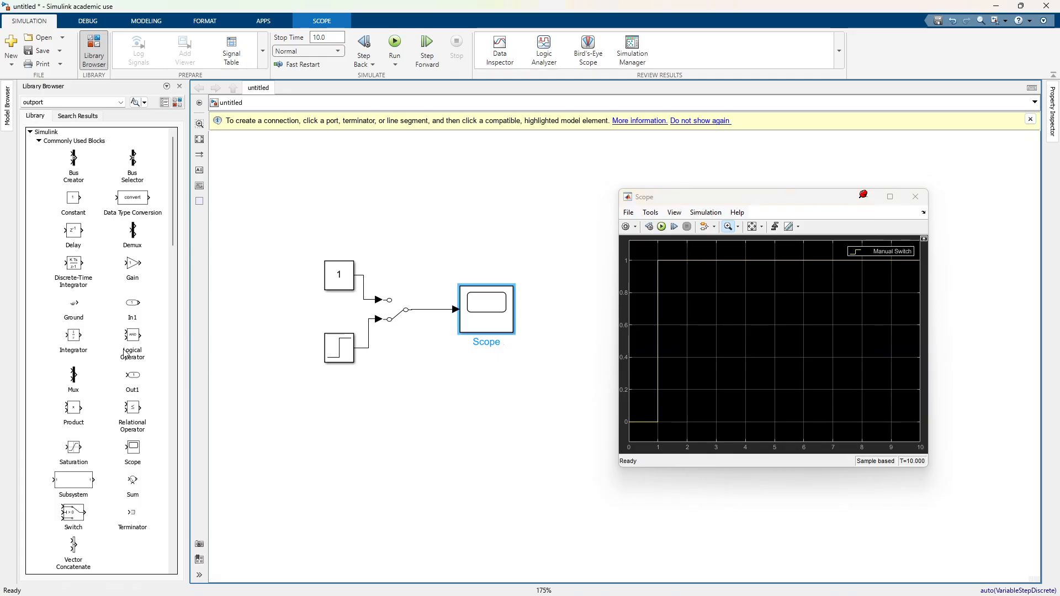
{"action": "scroll", "coordinate": [127, 338], "scroll_direction": "down", "scroll_amount": 10}
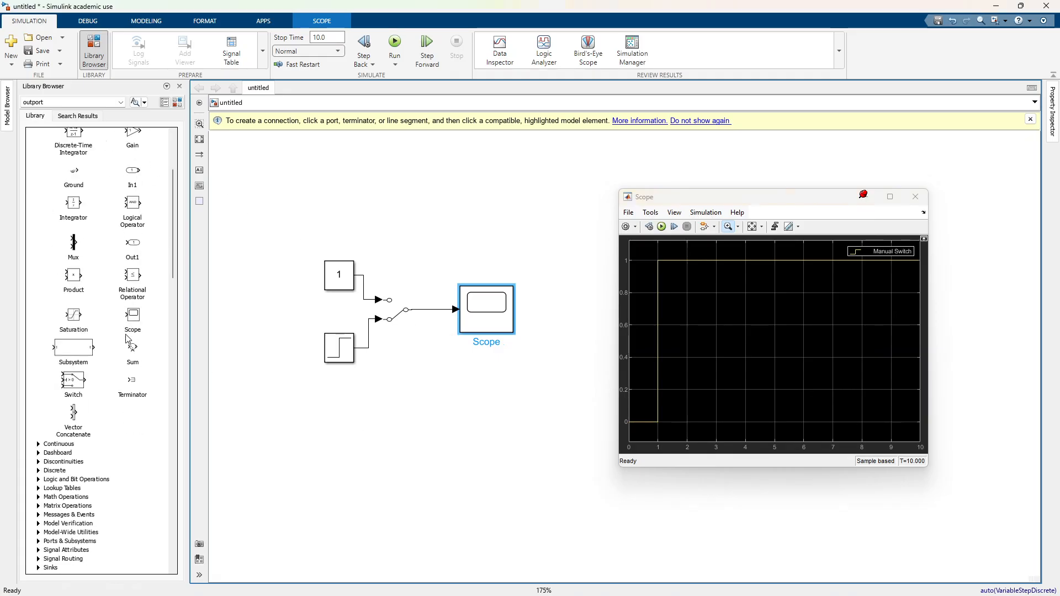
{"action": "scroll", "coordinate": [107, 414], "scroll_direction": "down", "scroll_amount": 2}
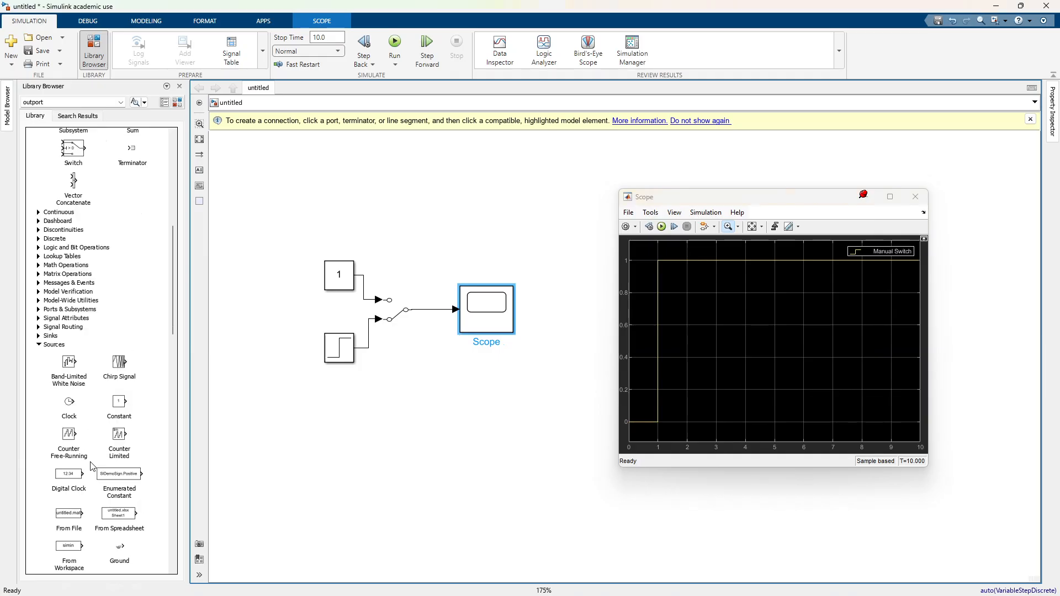
{"action": "scroll", "coordinate": [144, 353], "scroll_direction": "down", "scroll_amount": 3}
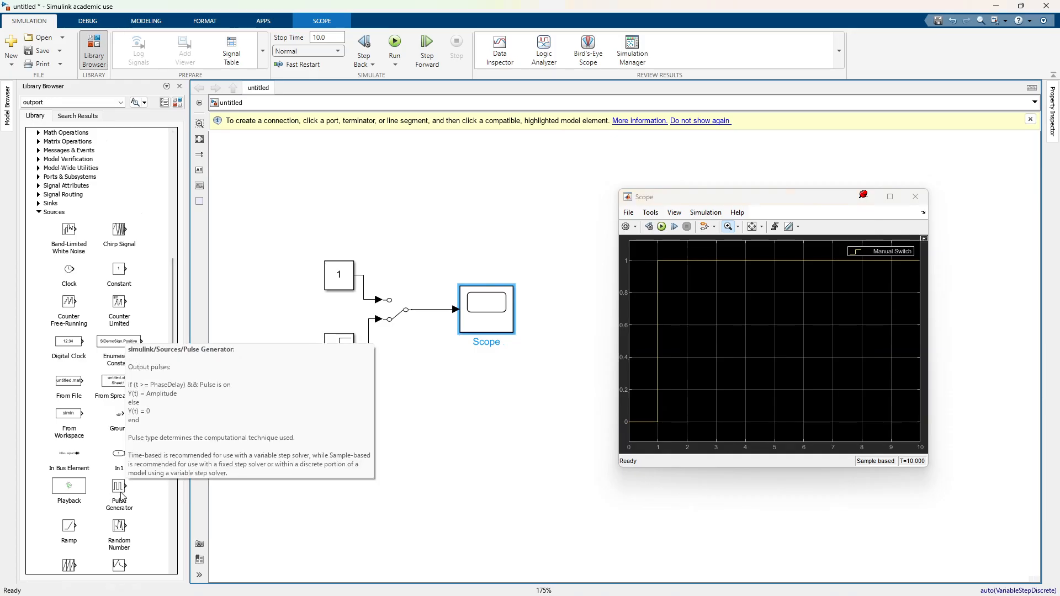
{"action": "scroll", "coordinate": [77, 483], "scroll_direction": "down", "scroll_amount": 2}
{"action": "scroll", "coordinate": [133, 448], "scroll_direction": "down", "scroll_amount": 4}
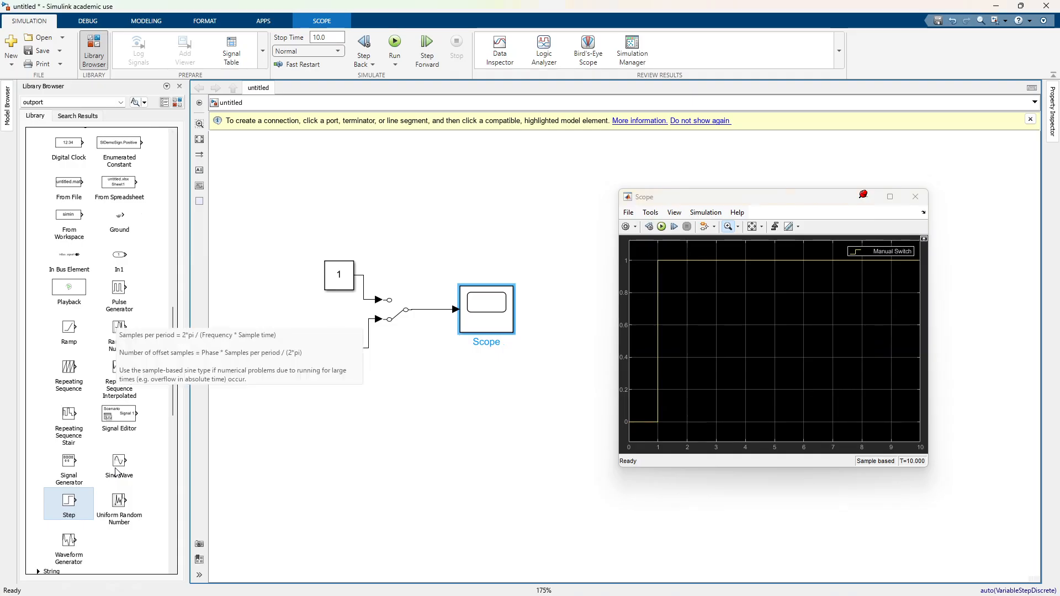
{"action": "left_click_drag", "start_coordinate": [119, 464], "coordinate": [341, 426]}
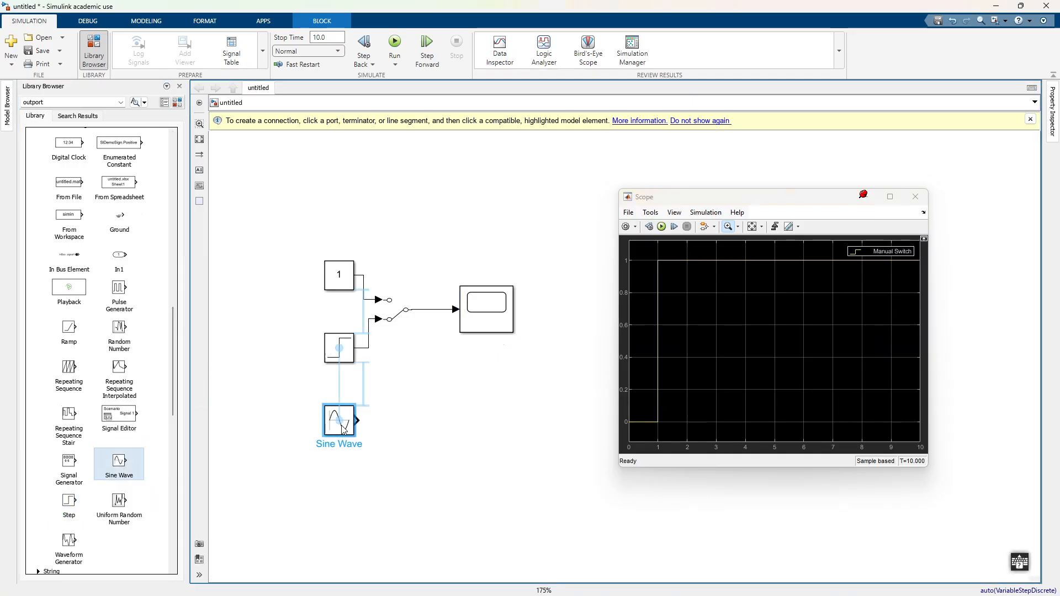
Step: Flip the Manual Switch to its upper input and replace the Constant block with the Sine Wave block on that input
{"action": "double_click", "coordinate": [391, 319]}
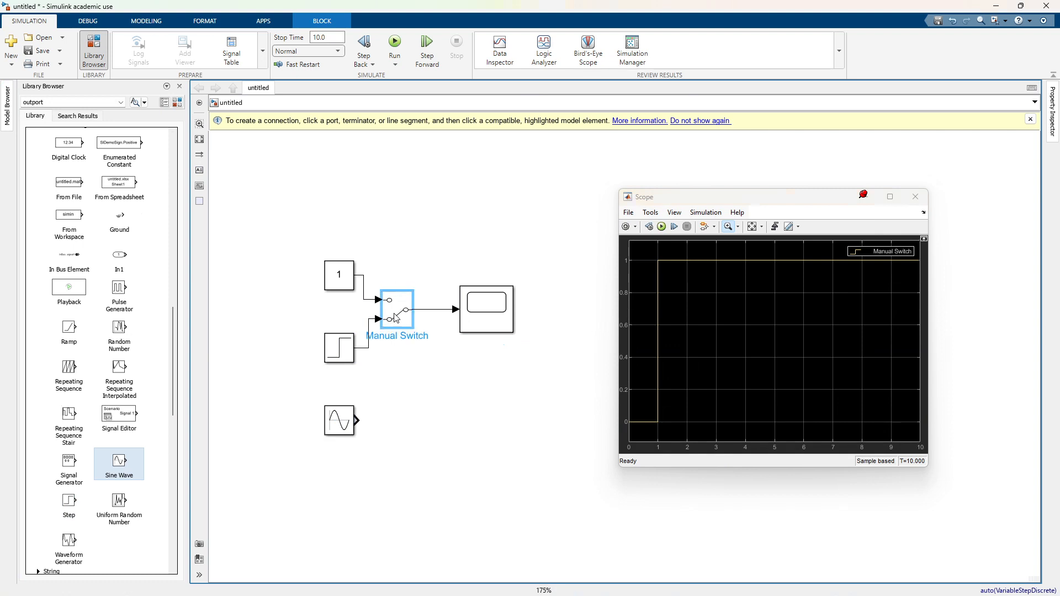
{"action": "double_click", "coordinate": [396, 312]}
{"action": "left_click", "coordinate": [339, 289]}
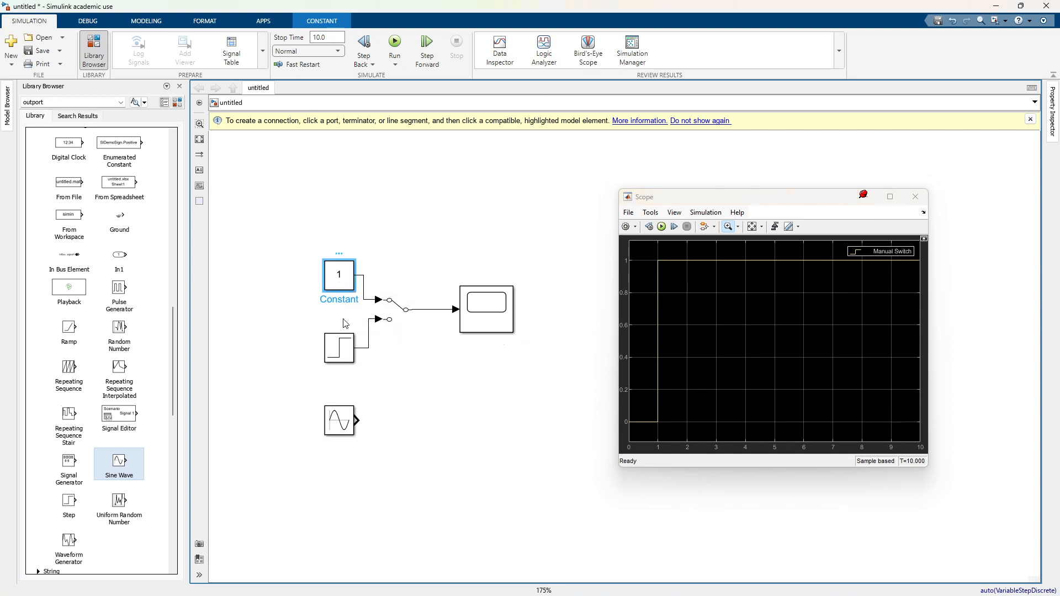
{"action": "key", "text": "Delete"}
{"action": "left_click_drag", "start_coordinate": [348, 427], "coordinate": [343, 283]}
{"action": "left_click", "coordinate": [404, 259]}
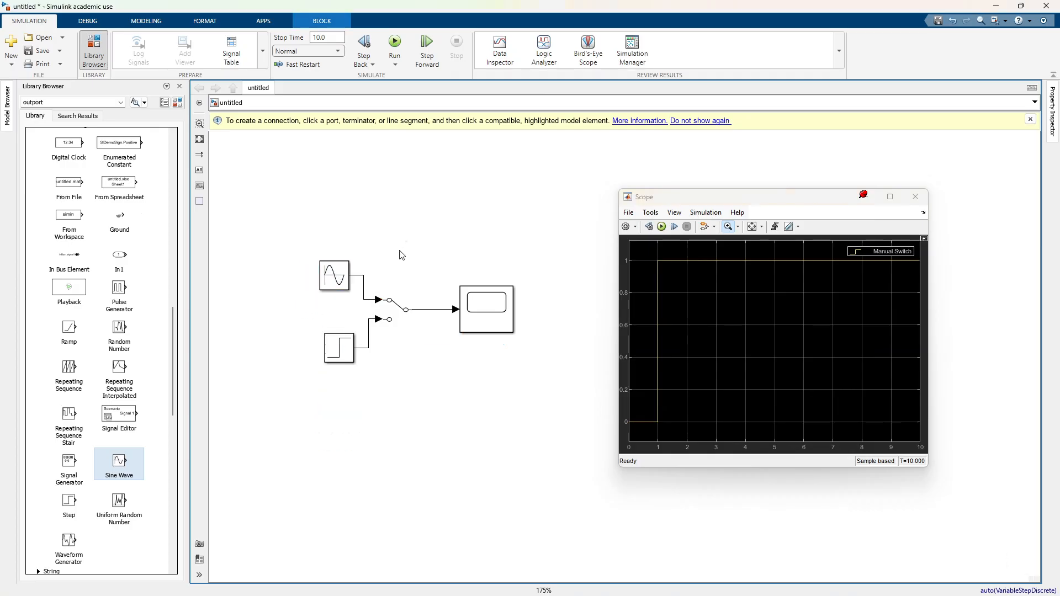
Step: Run the simulation on the Sine Wave input with the Scope's axes fitted, and again with the switch on the Step input
{"action": "left_click", "coordinate": [397, 43]}
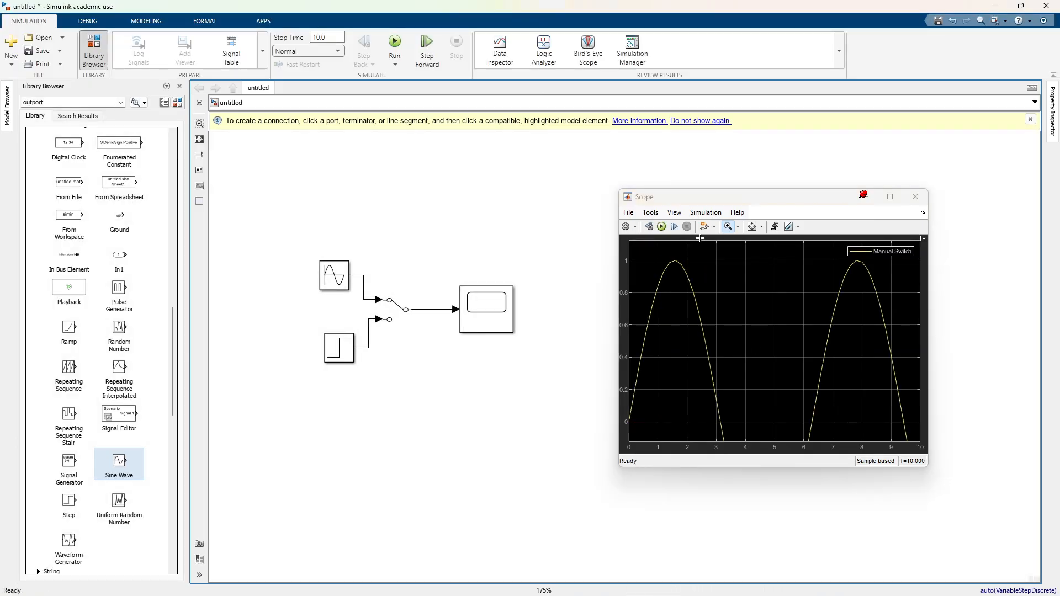
{"action": "left_click", "coordinate": [751, 230]}
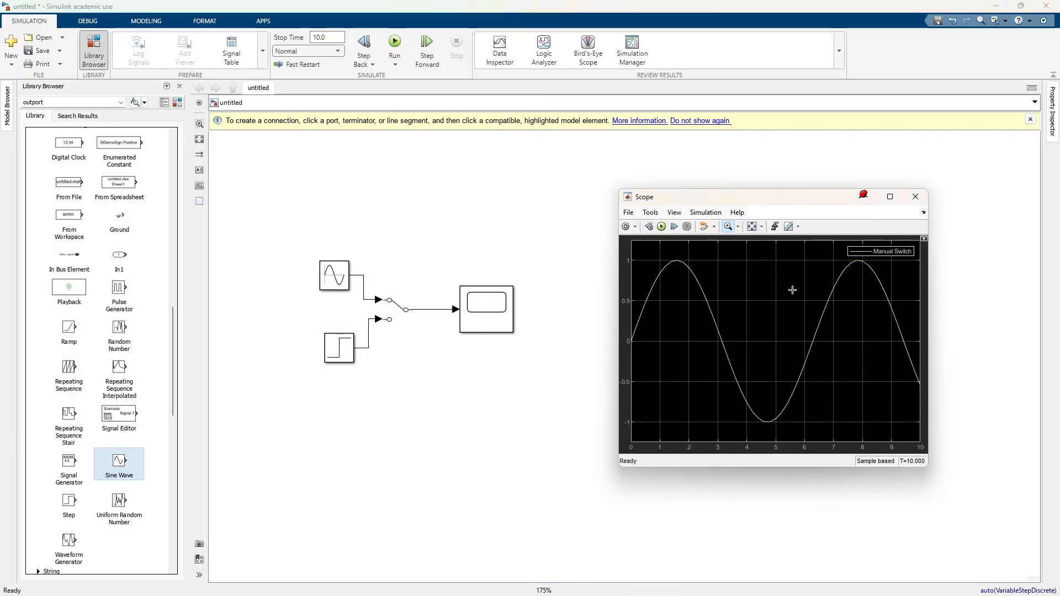
{"action": "double_click", "coordinate": [397, 309]}
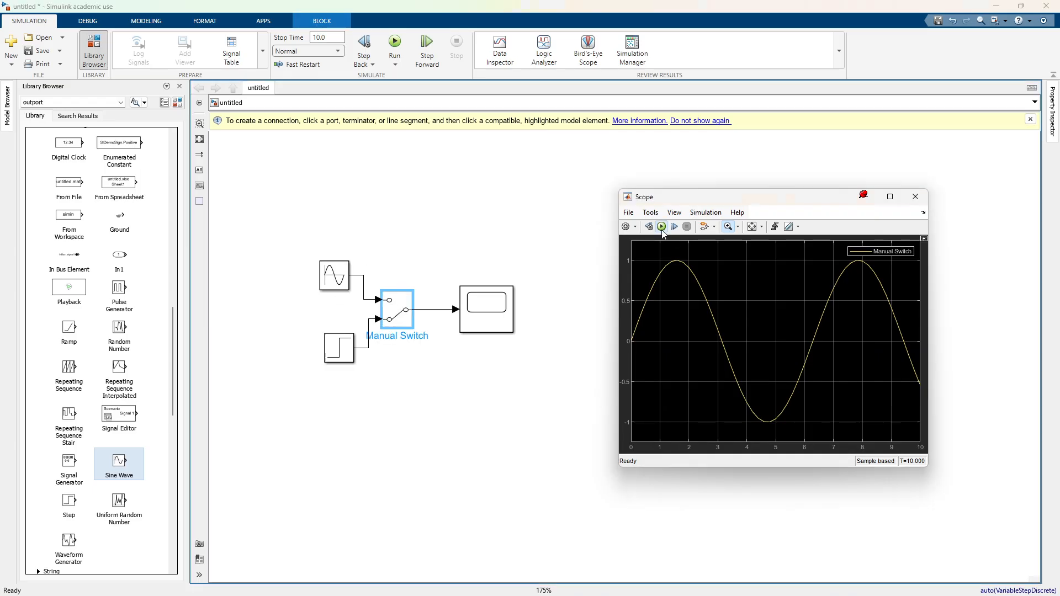
{"action": "left_click", "coordinate": [662, 226]}
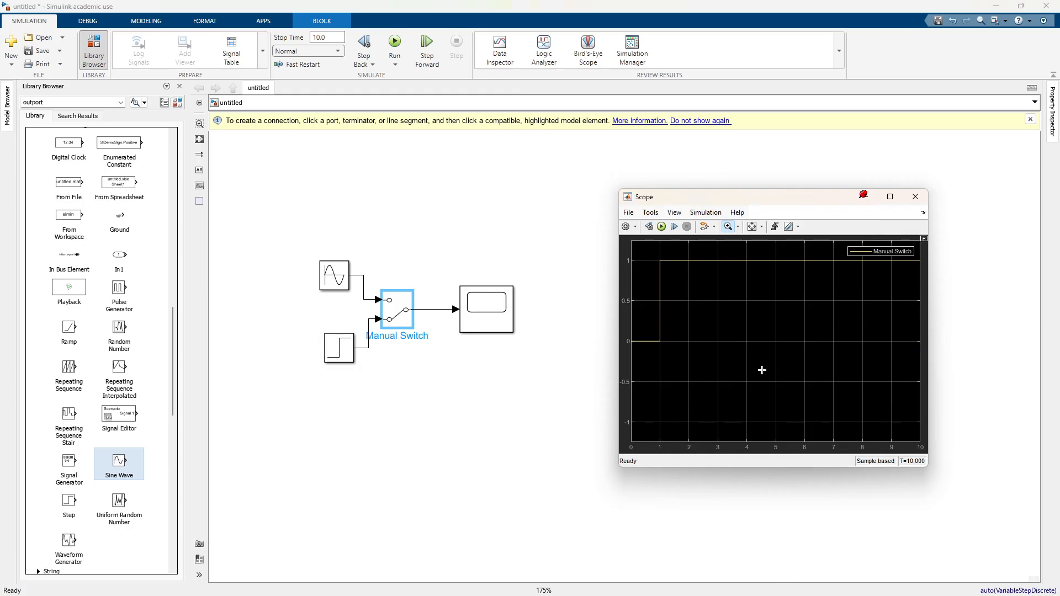
Step: Set the Sine Wave block's amplitude to 1 and apply its parameters
{"action": "double_click", "coordinate": [335, 278]}
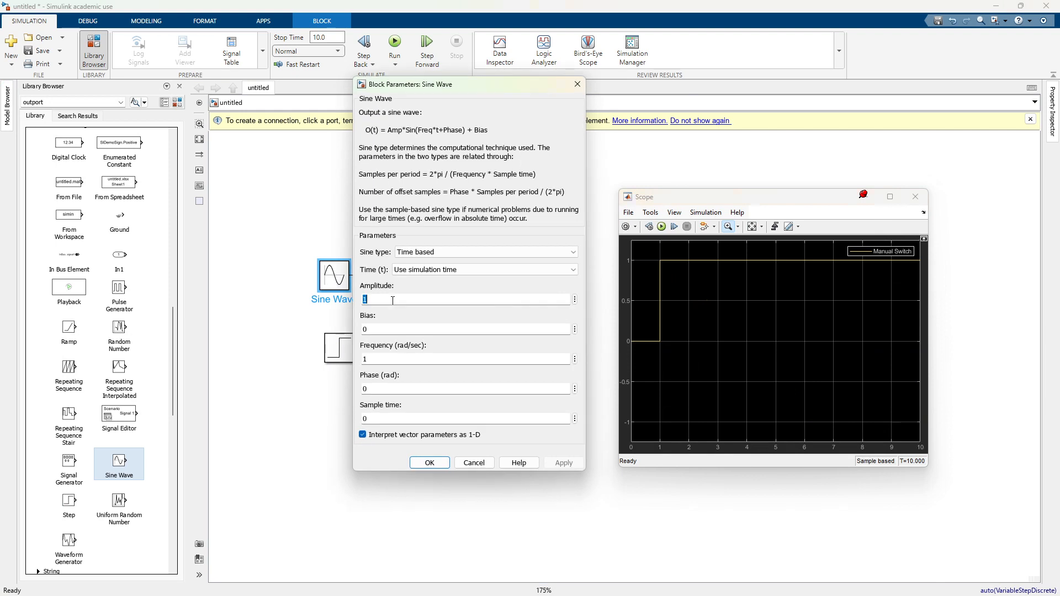
{"action": "type", "text": "1"}
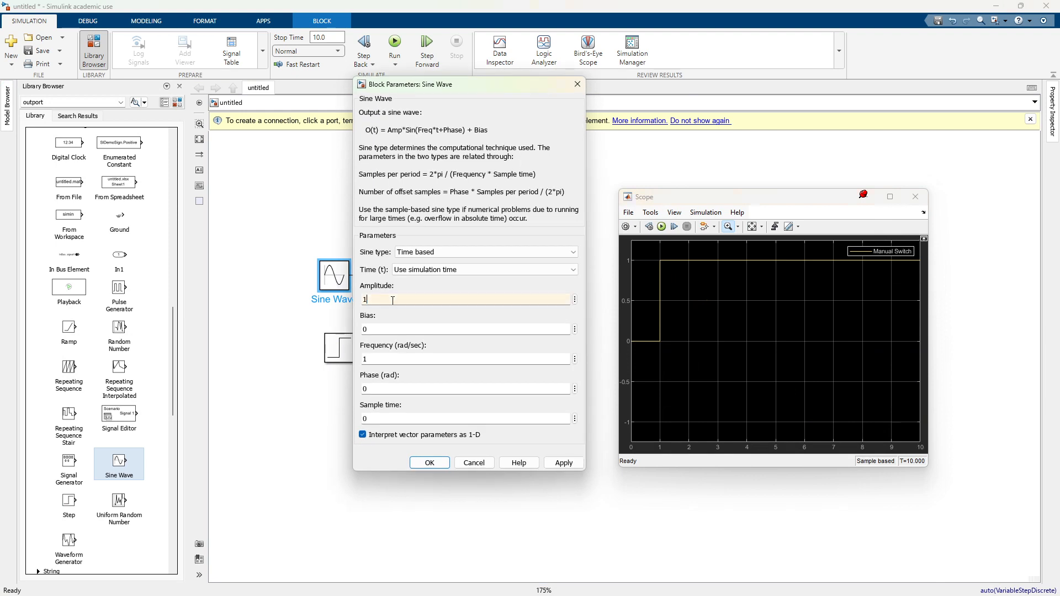
{"action": "left_click", "coordinate": [574, 466]}
{"action": "left_click", "coordinate": [430, 463]}
Step: Set the Step block's step time to 5 and its final value to 2
{"action": "double_click", "coordinate": [339, 354]}
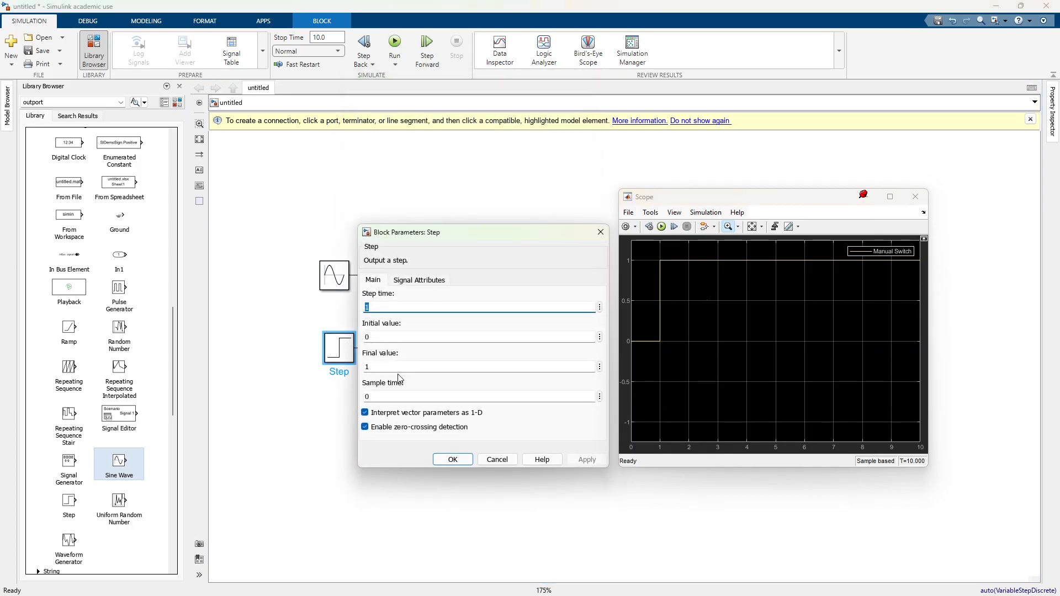
{"action": "key", "text": "Tab"}
{"action": "key", "text": "Tab"}
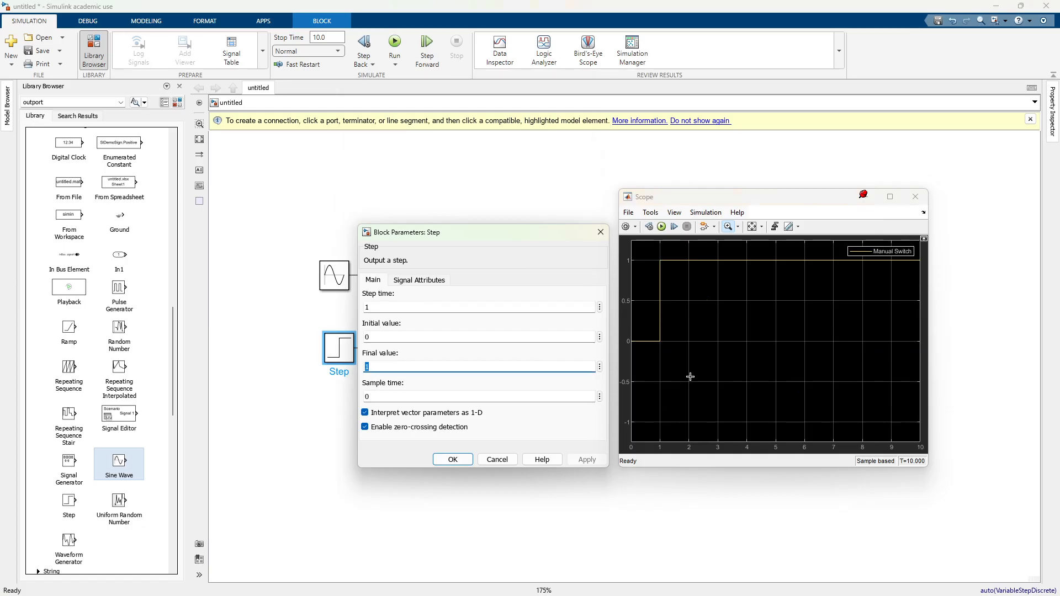
{"action": "double_click", "coordinate": [385, 304]}
{"action": "type", "text": "5"}
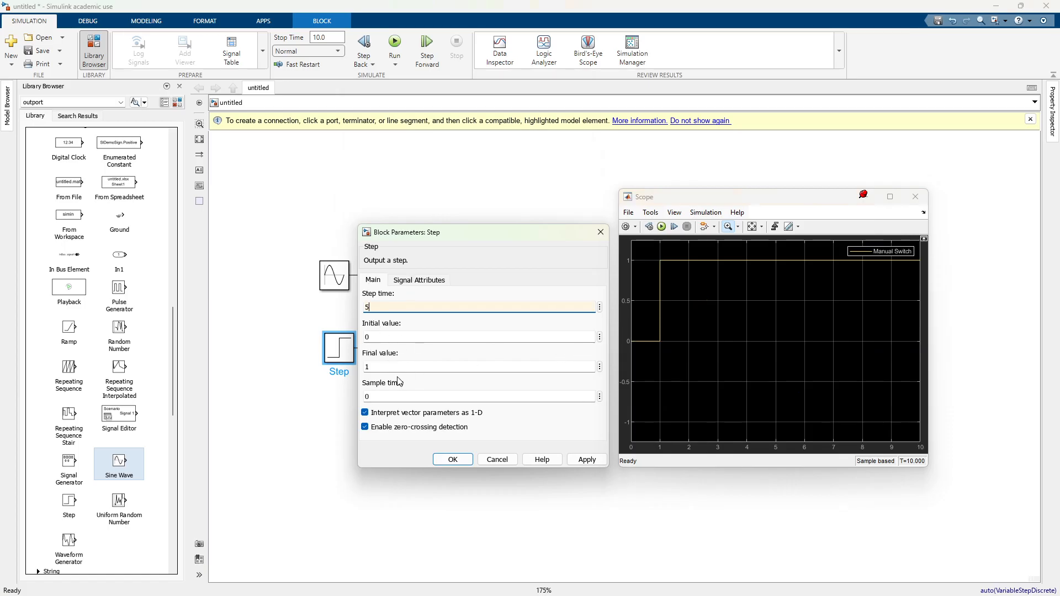
{"action": "double_click", "coordinate": [378, 365]}
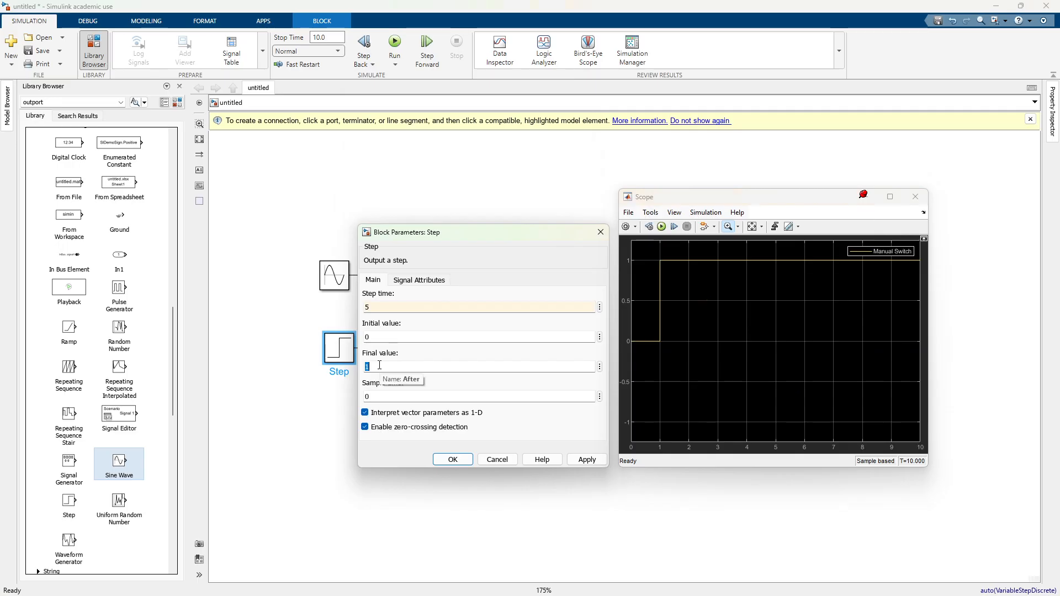
{"action": "type", "text": "25"}
{"action": "left_click", "coordinate": [463, 459]}
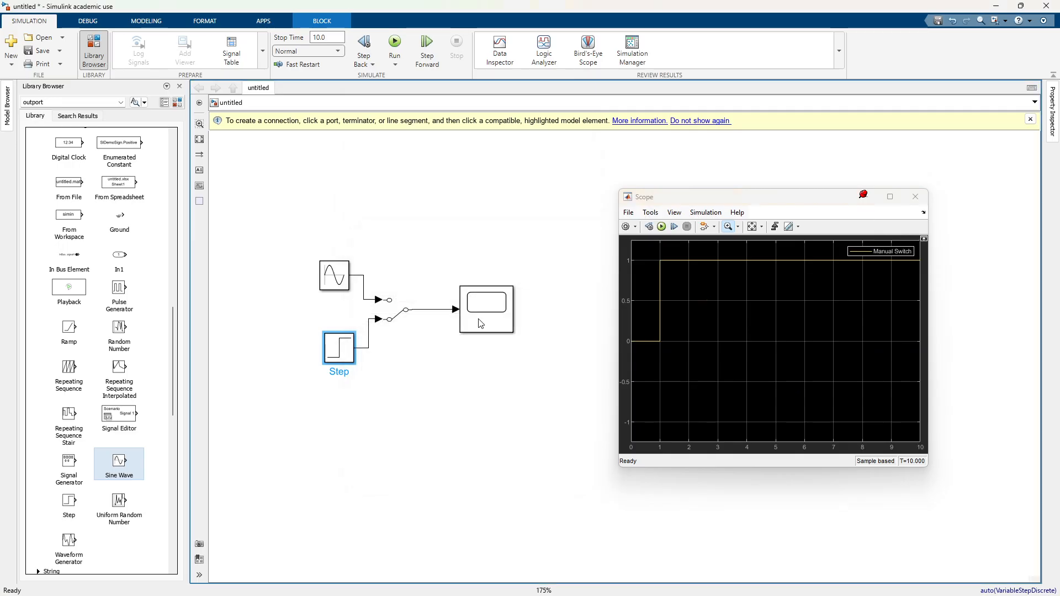
Step: Run the simulation with the Manual Switch on the Step input and fit the Scope's axes to the signal
{"action": "left_click", "coordinate": [661, 226]}
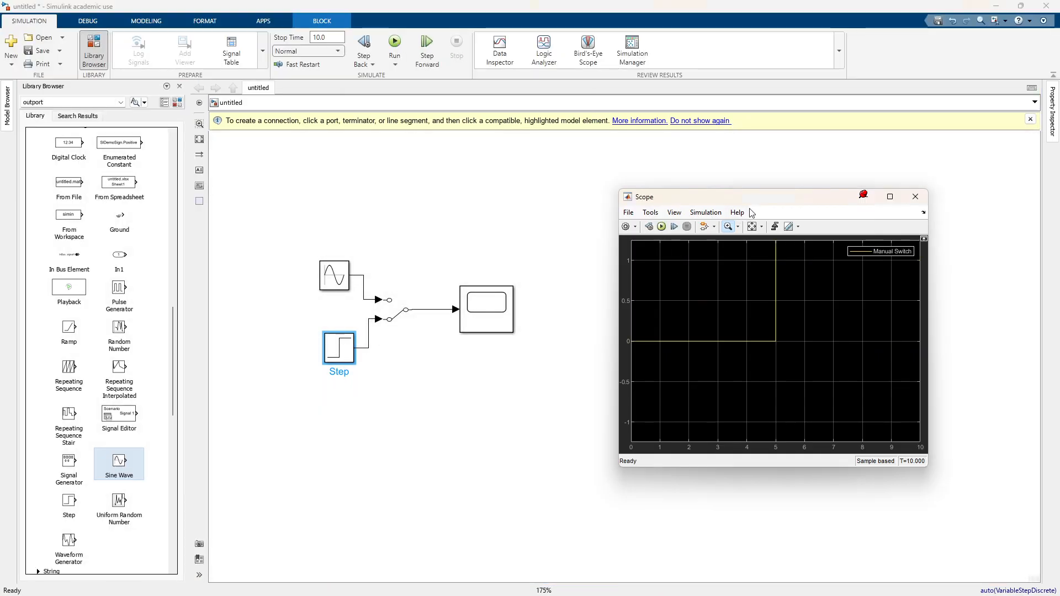
{"action": "left_click", "coordinate": [753, 227]}
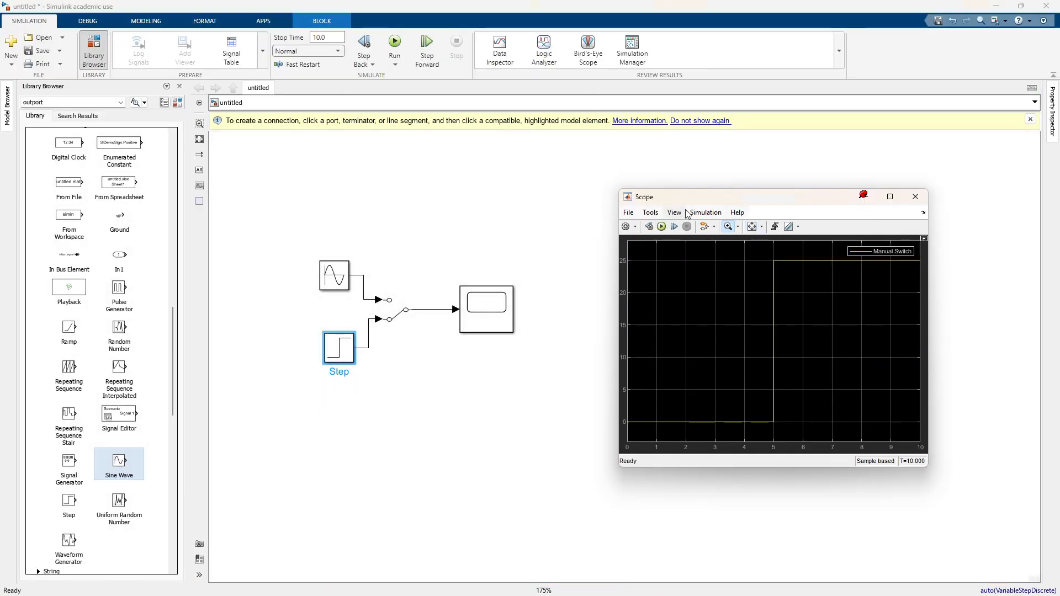
{"action": "left_click", "coordinate": [738, 229]}
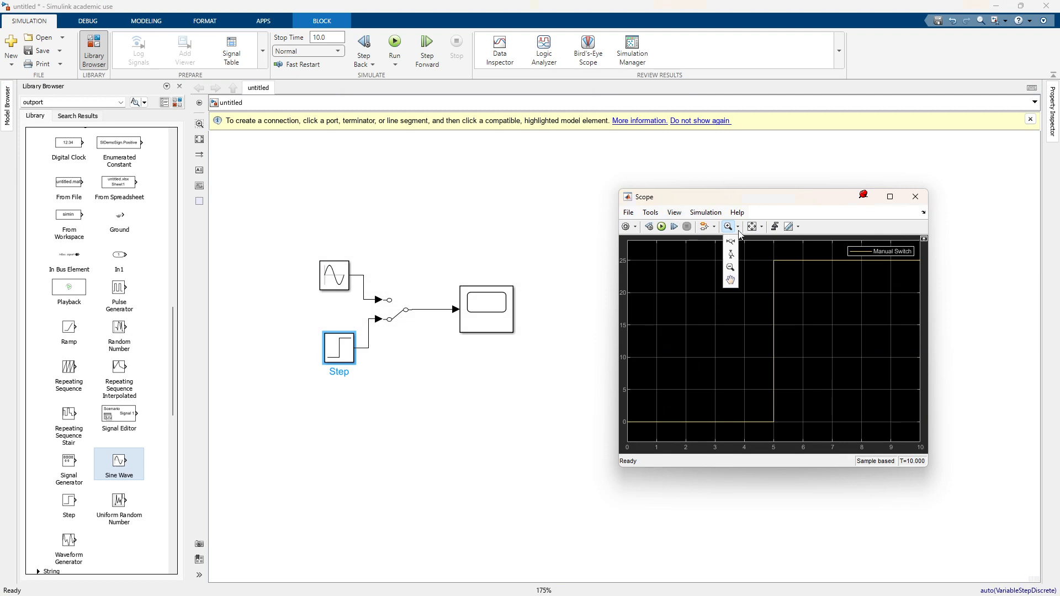
{"action": "left_click", "coordinate": [674, 213]}
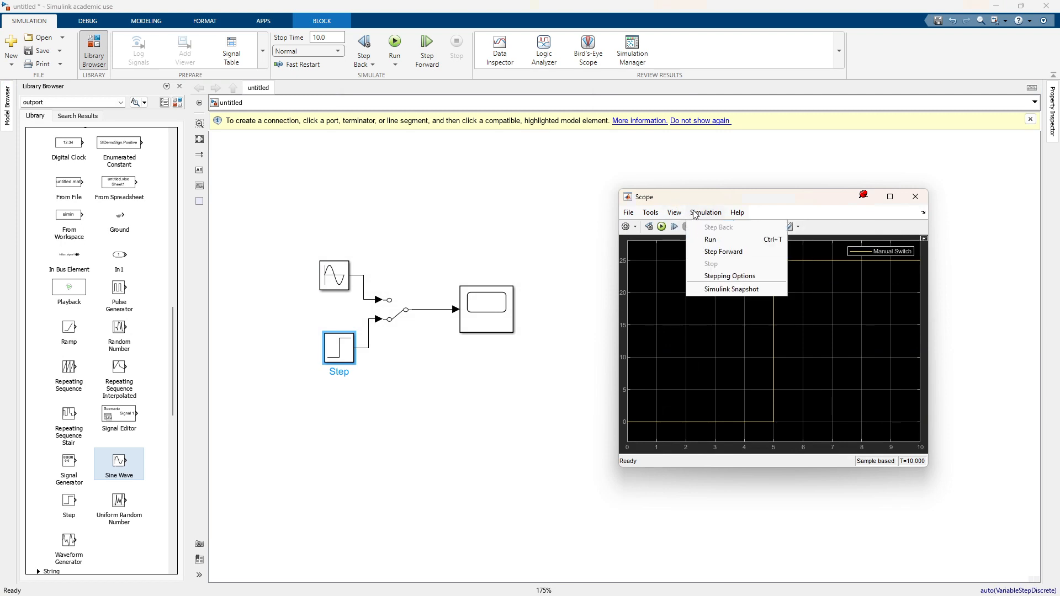
{"action": "left_click", "coordinate": [650, 214]}
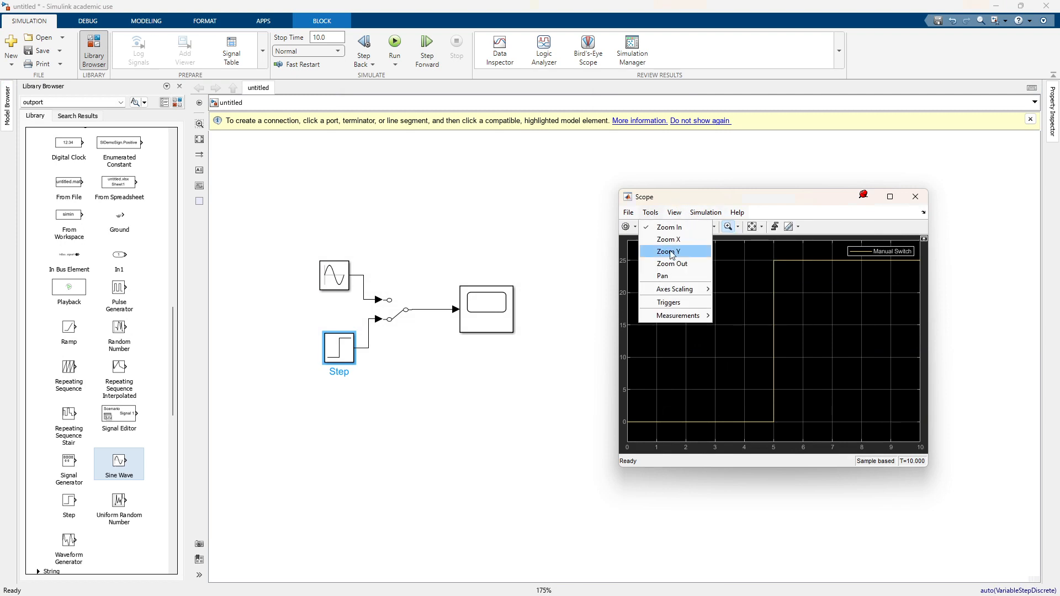
{"action": "mouse_move", "coordinate": [702, 289]}
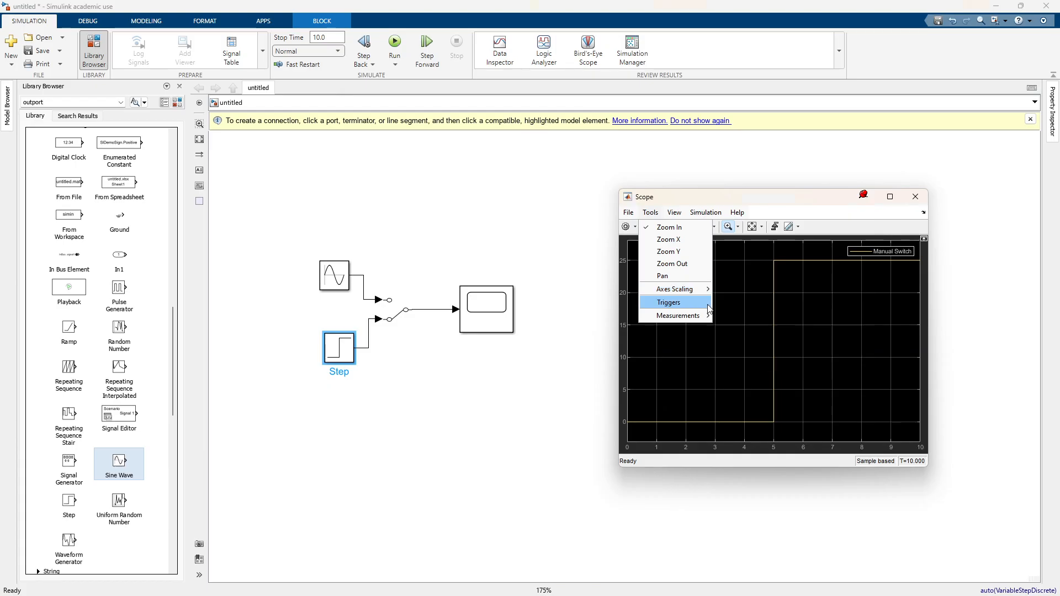
{"action": "mouse_move", "coordinate": [705, 323]}
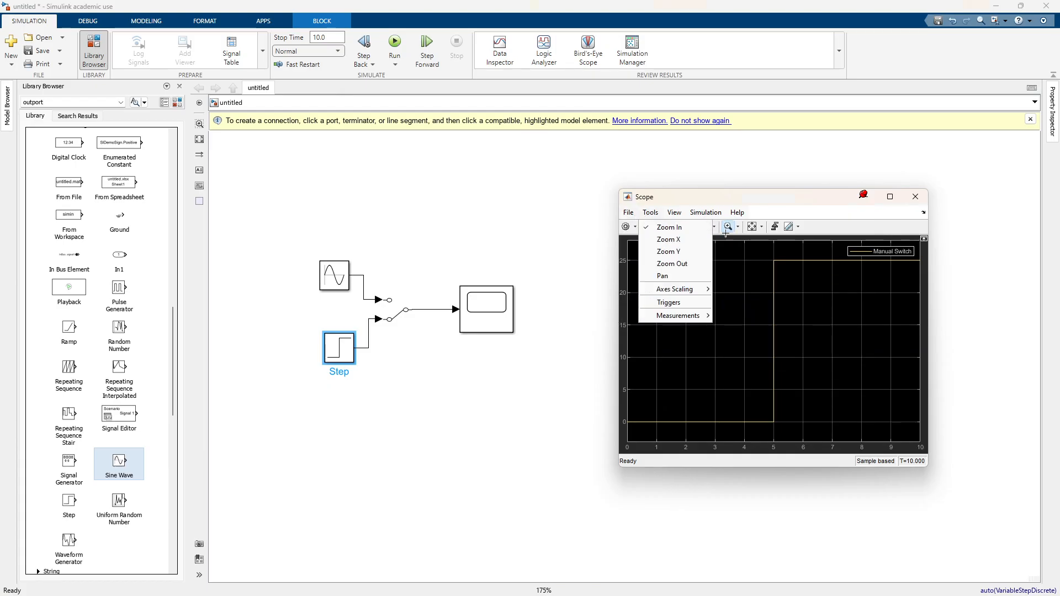
{"action": "left_click", "coordinate": [766, 218]}
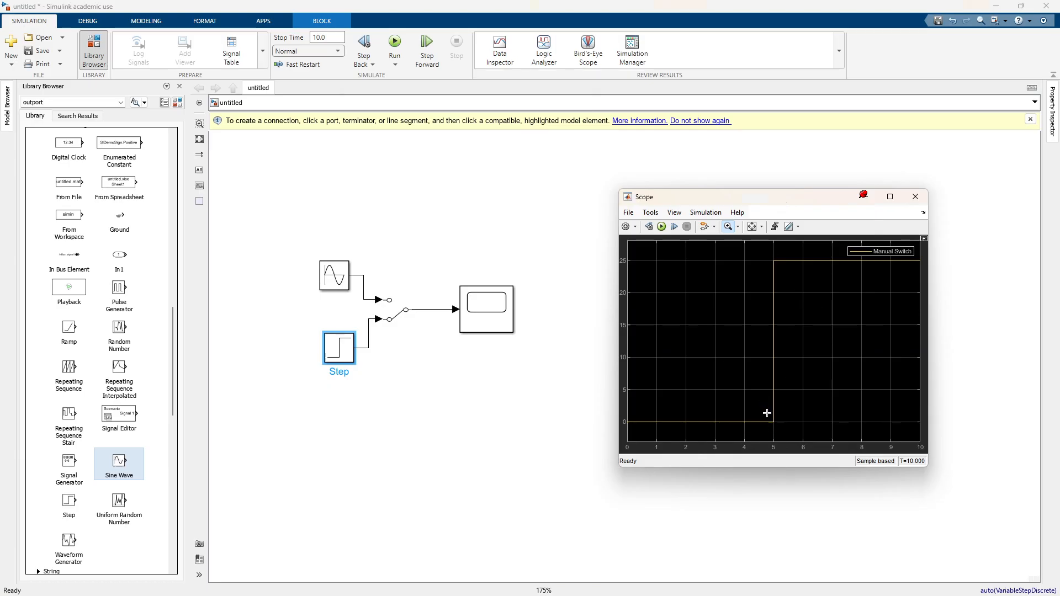
Step: Flip the Manual Switch to the Sine Wave input, rerun the simulation and fit the Scope's axes
{"action": "left_click", "coordinate": [397, 310]}
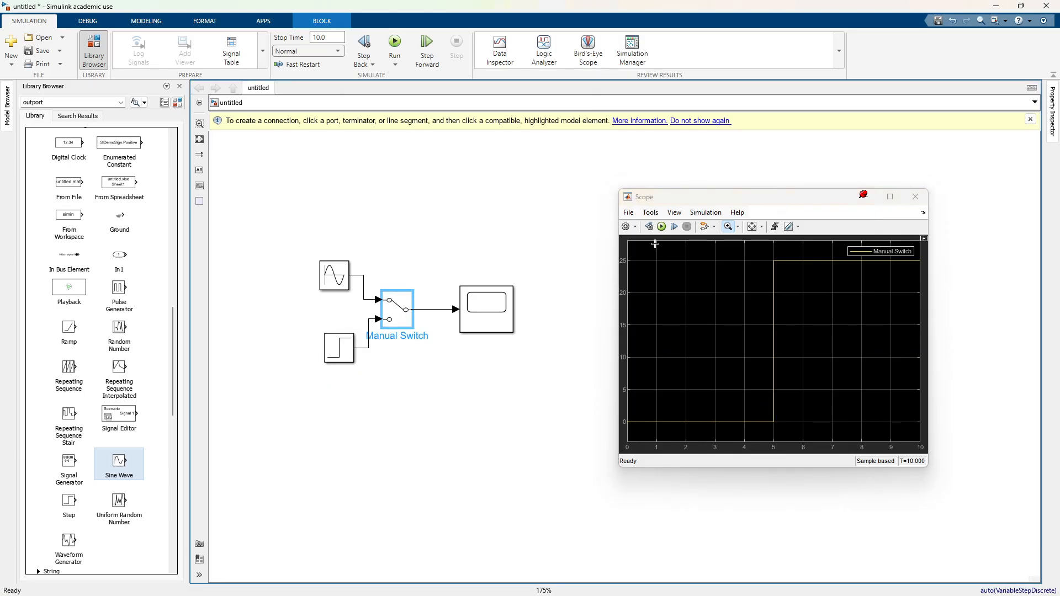
{"action": "left_click", "coordinate": [661, 227]}
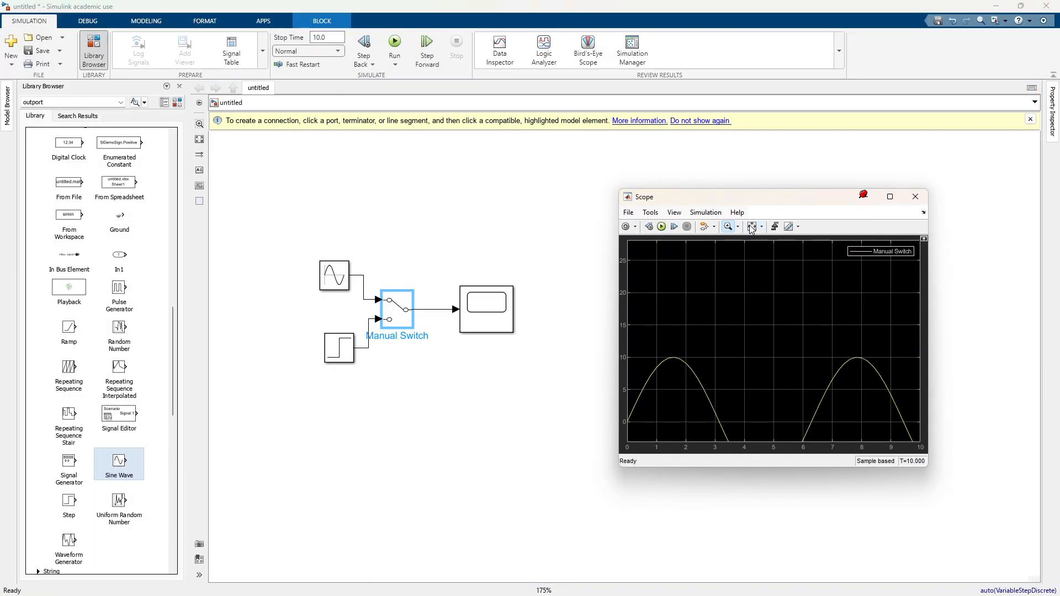
{"action": "left_click", "coordinate": [753, 227]}
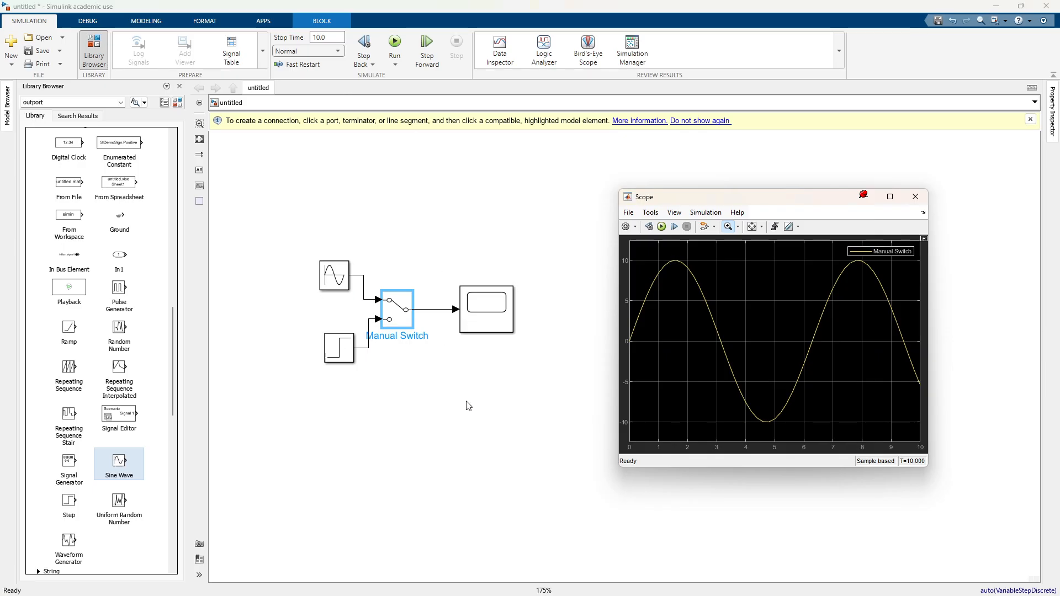
Step: Add a Transfer Fcn block to the model and place it below the Manual Switch
{"action": "left_click", "coordinate": [407, 232]}
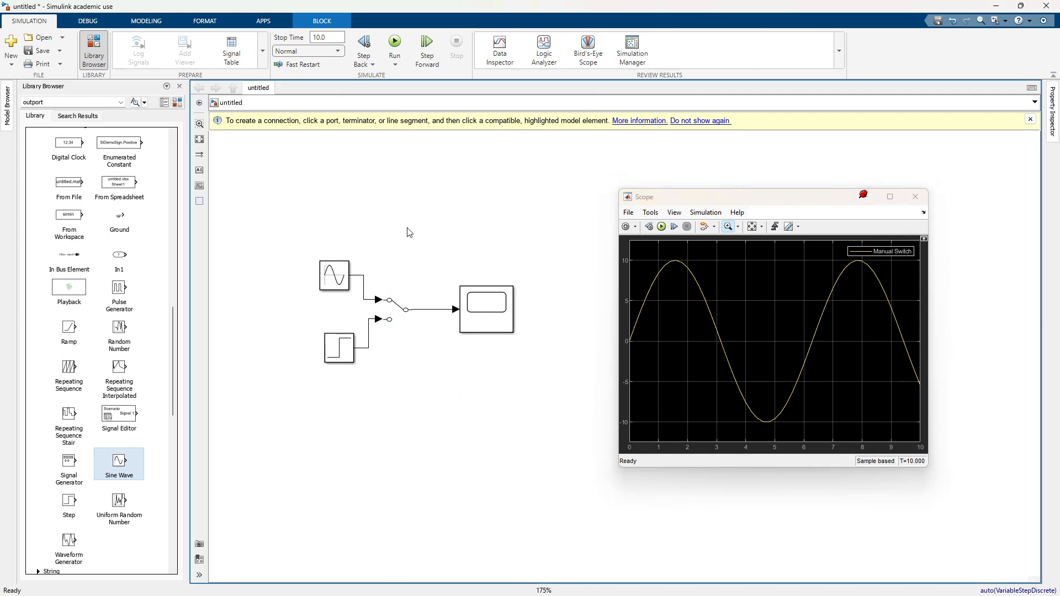
{"action": "double_click", "coordinate": [410, 245]}
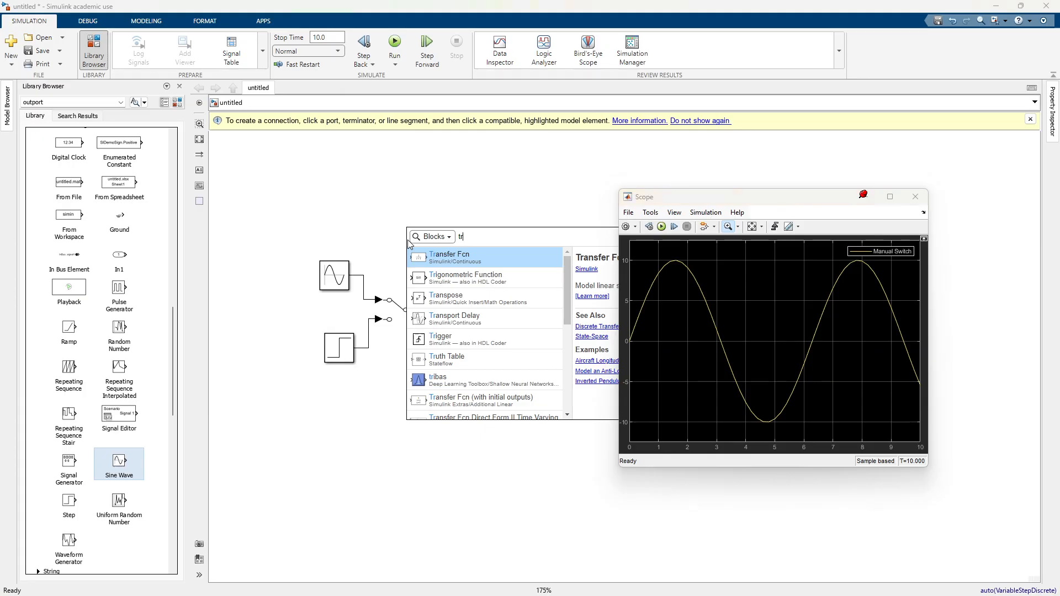
{"action": "left_click", "coordinate": [488, 258]}
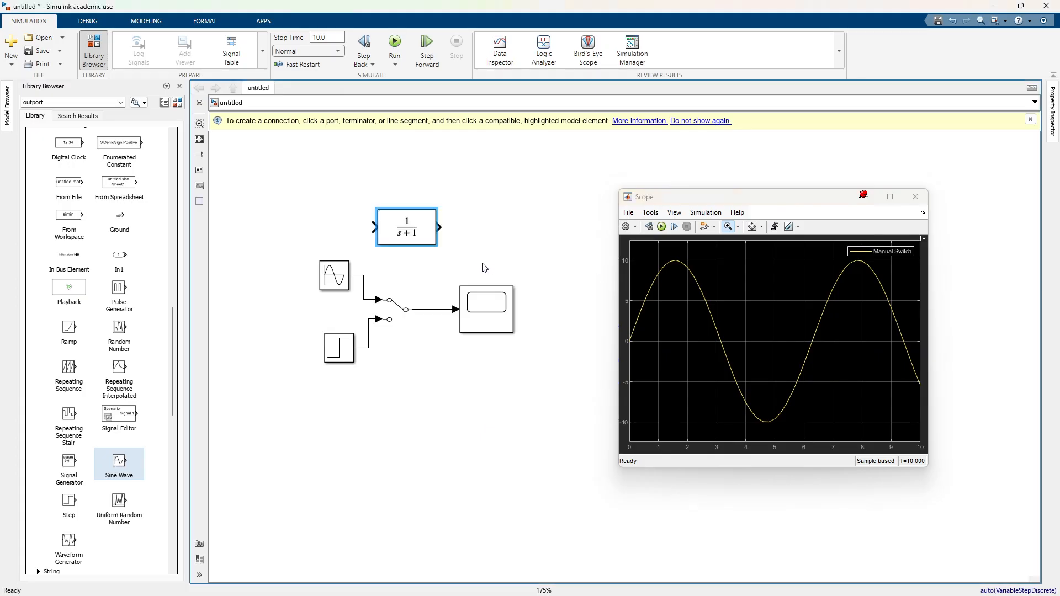
{"action": "left_click_drag", "start_coordinate": [409, 233], "coordinate": [457, 421]}
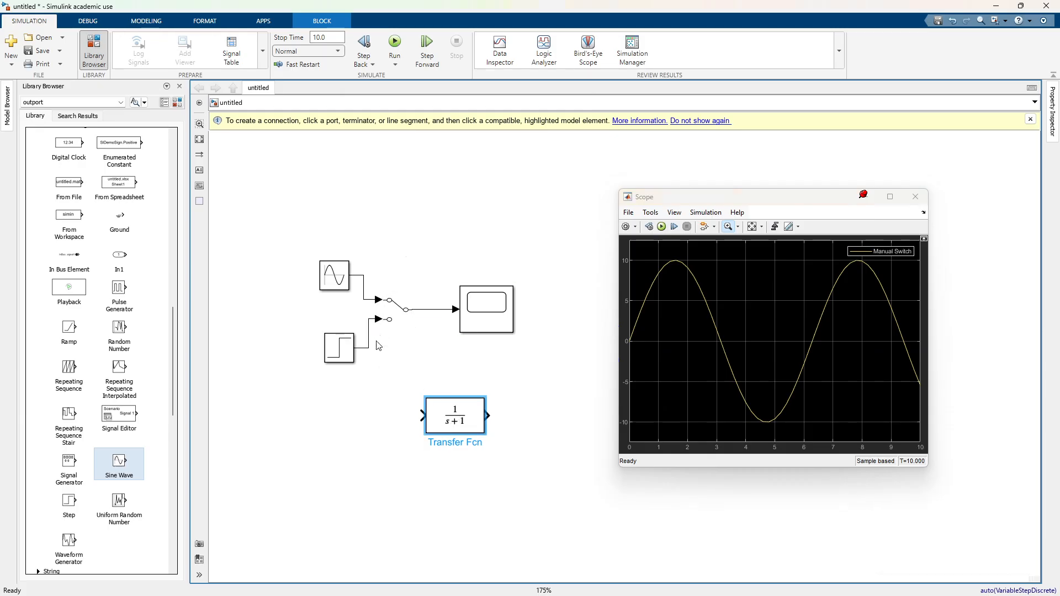
{"action": "left_click_drag", "start_coordinate": [462, 422], "coordinate": [433, 422]}
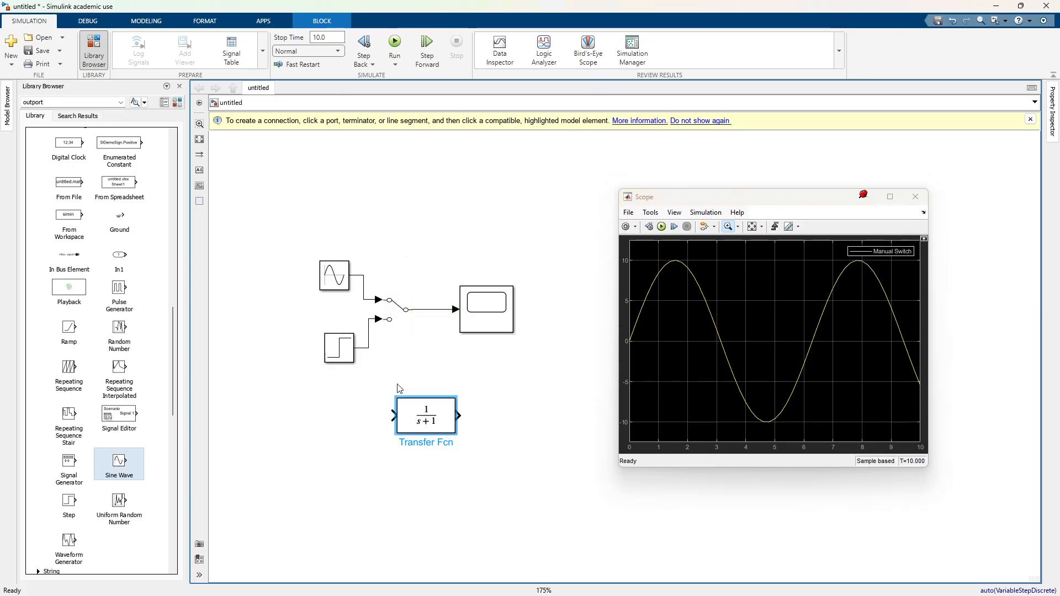
Step: Move the Scope block down and away from the switch, and wire the Transfer Fcn block between the Manual Switch and the Scope
{"action": "left_click", "coordinate": [443, 309]}
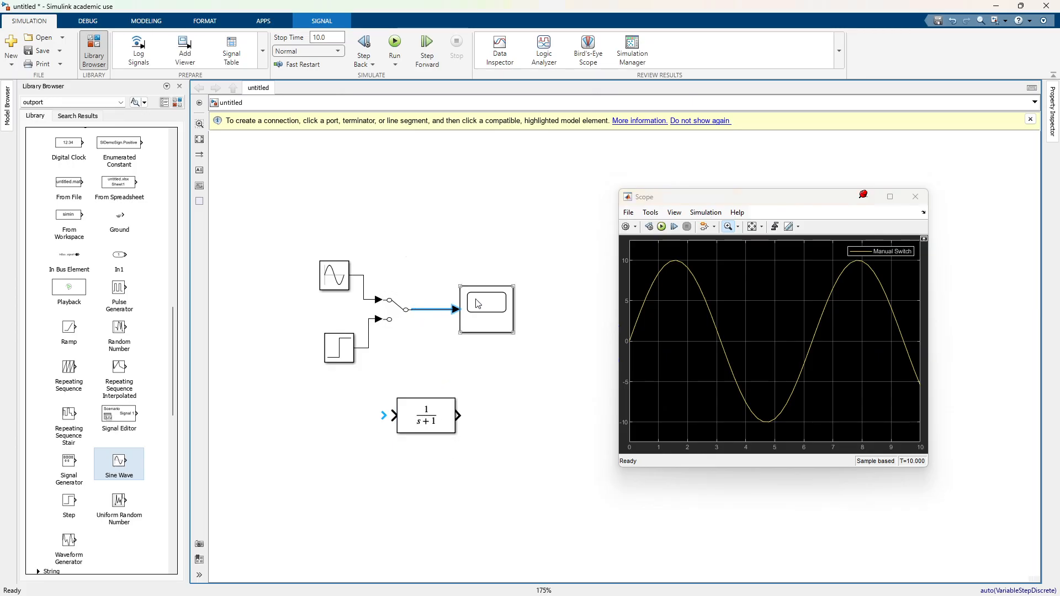
{"action": "left_click_drag", "start_coordinate": [481, 308], "coordinate": [551, 381]}
{"action": "left_click", "coordinate": [440, 310]}
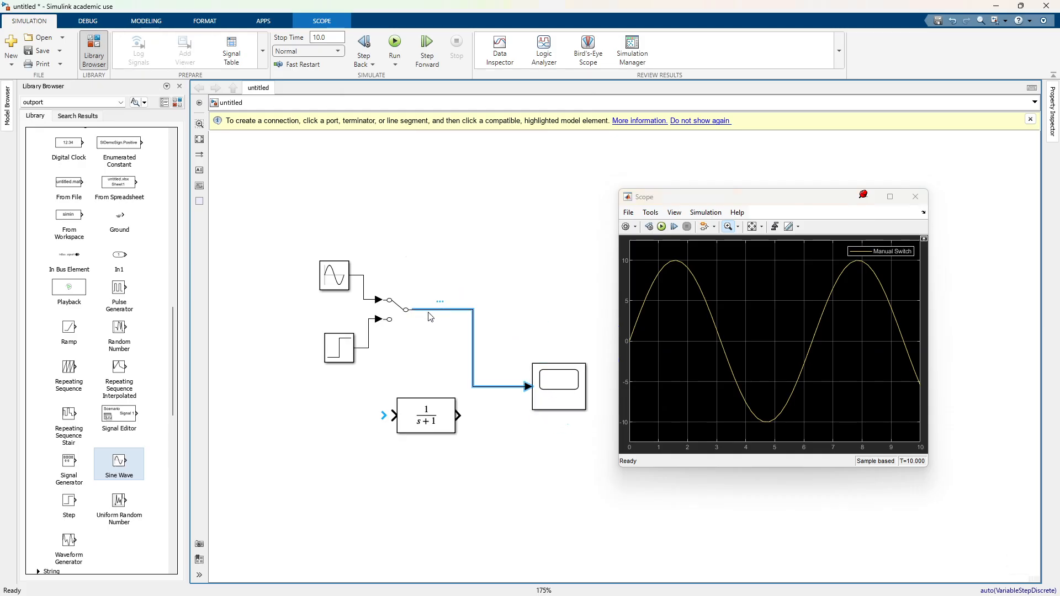
{"action": "left_click_drag", "start_coordinate": [411, 312], "coordinate": [402, 387]}
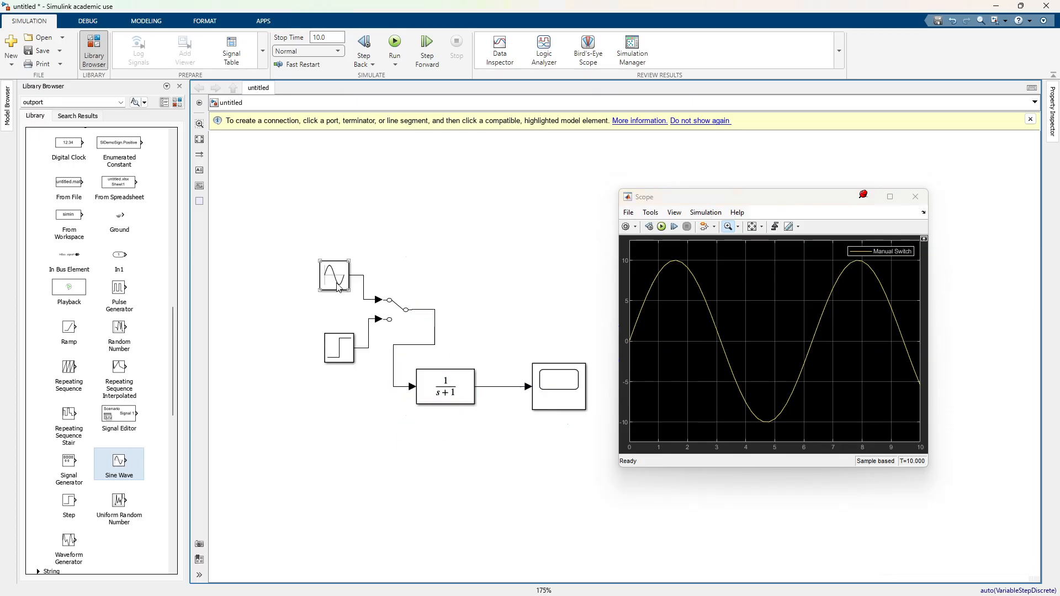
Step: Space the Sine Wave and Step blocks farther from the Manual Switch and bring the Scope slightly closer to the Transfer Fcn block
{"action": "left_click_drag", "start_coordinate": [334, 276], "coordinate": [305, 257]}
{"action": "left_click_drag", "start_coordinate": [339, 349], "coordinate": [305, 348]}
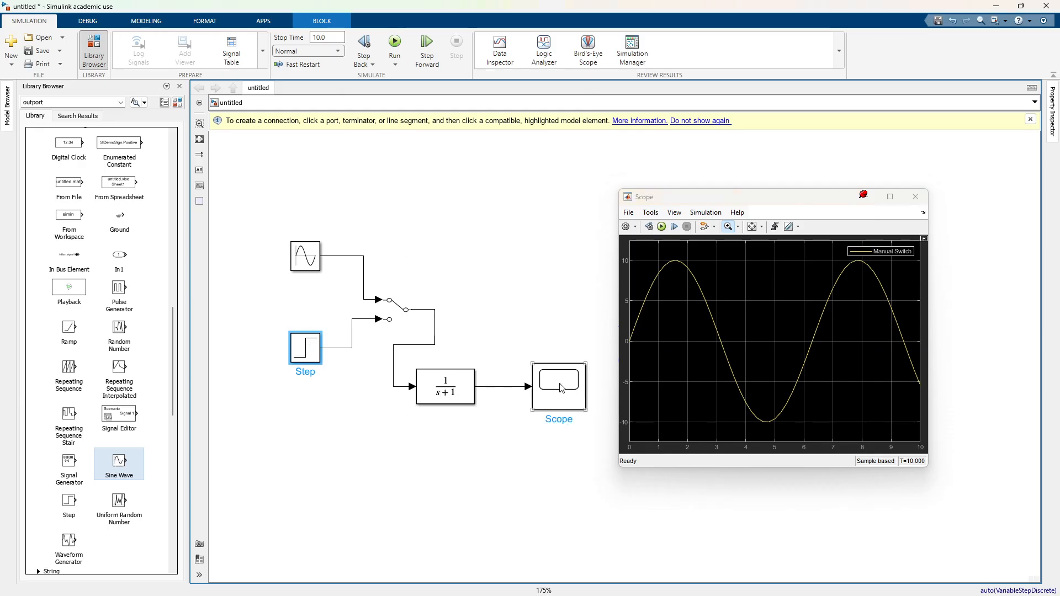
{"action": "left_click_drag", "start_coordinate": [560, 387], "coordinate": [550, 387]}
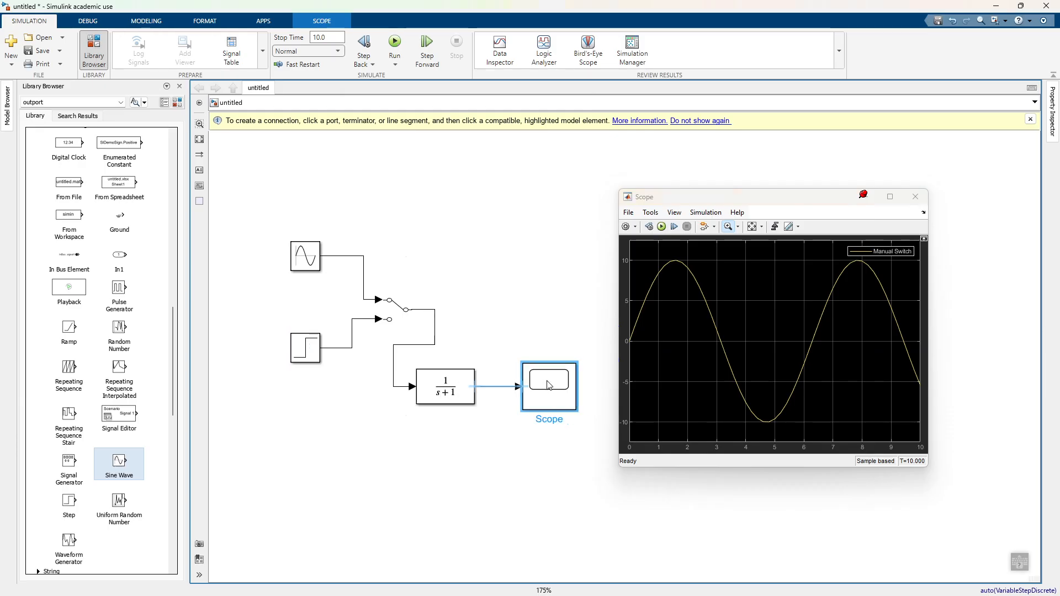
Step: Run the simulation with the Sine Wave passing through the Transfer Fcn block and fit the Scope's axes
{"action": "left_click", "coordinate": [662, 228]}
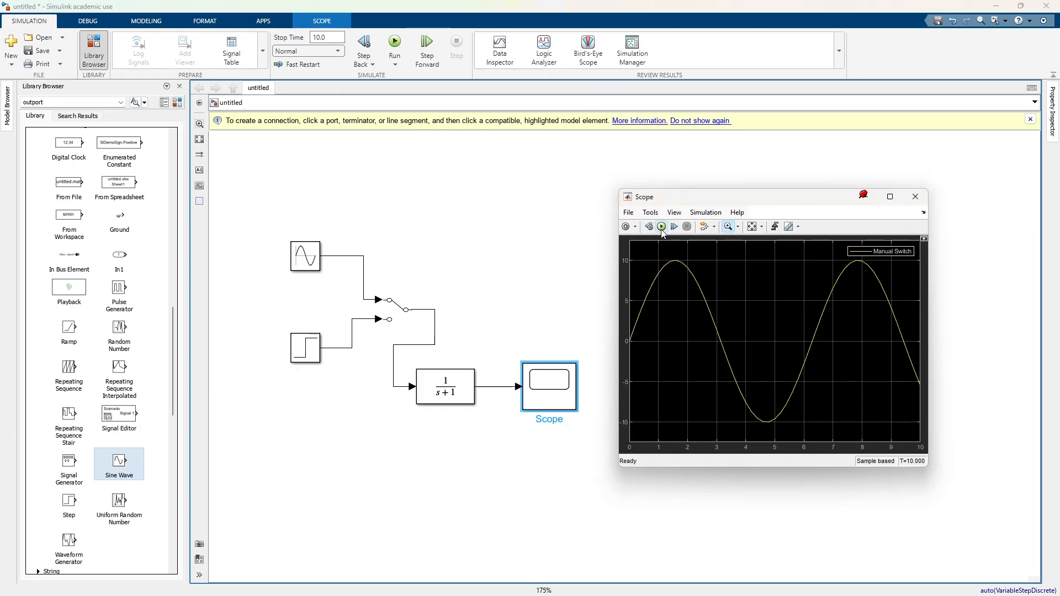
{"action": "left_click", "coordinate": [753, 229]}
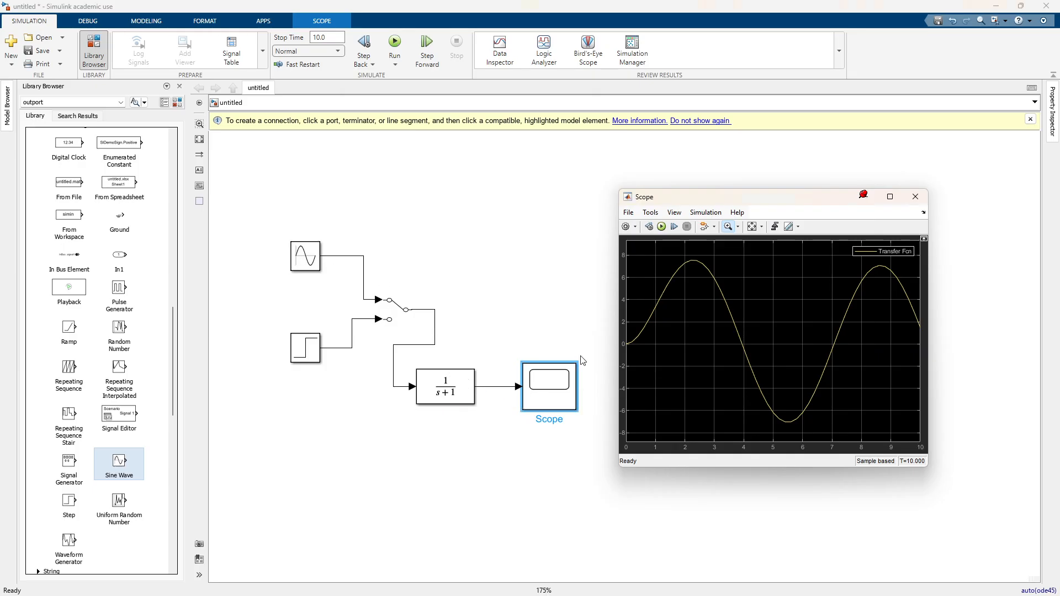
Step: Connect the Sine Wave output to a second Scope input while keeping its branch to the Manual Switch's upper input
{"action": "left_click", "coordinate": [360, 256]}
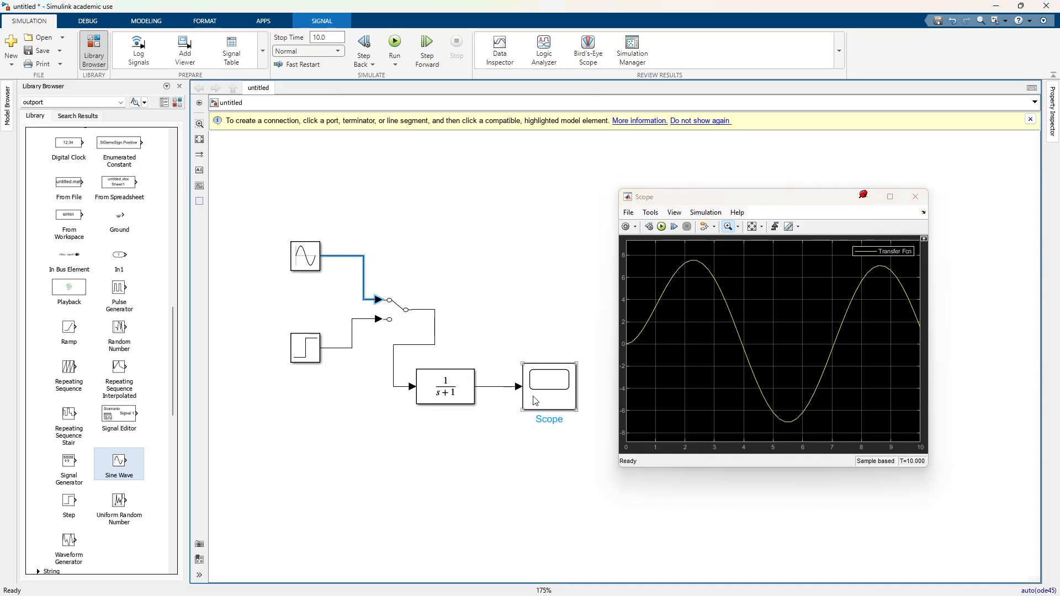
{"action": "left_click", "coordinate": [322, 256]}
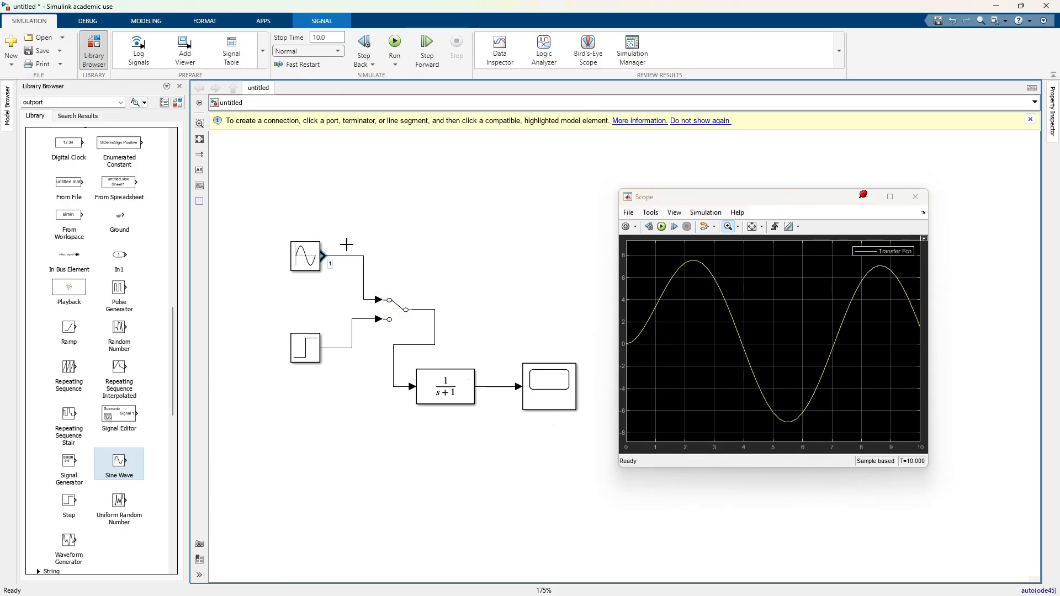
{"action": "left_click_drag", "start_coordinate": [346, 244], "coordinate": [526, 378]}
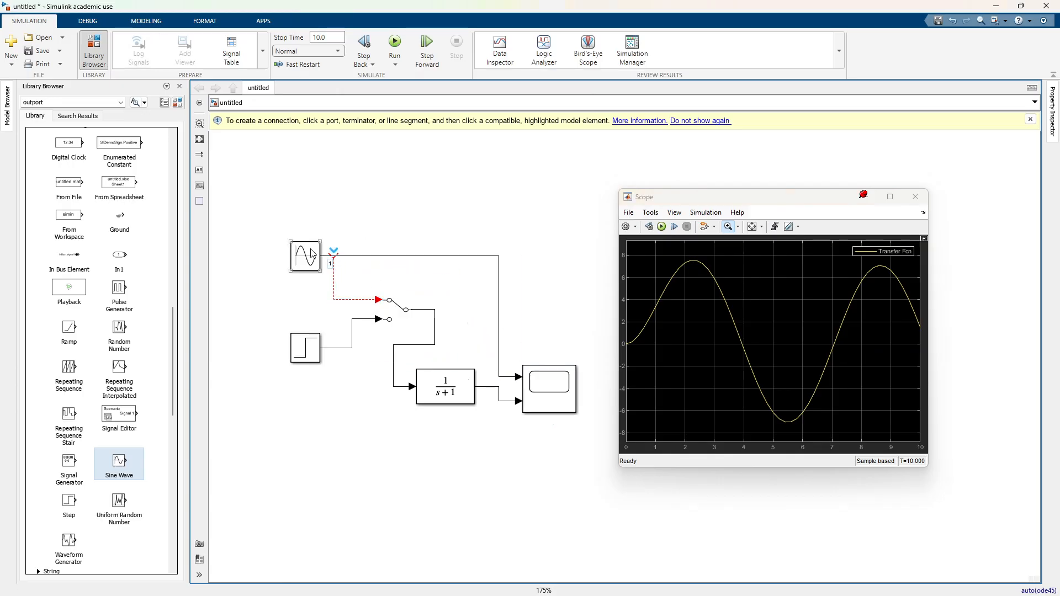
{"action": "left_click", "coordinate": [334, 277]}
{"action": "left_click", "coordinate": [312, 254]}
{"action": "left_click", "coordinate": [410, 318]}
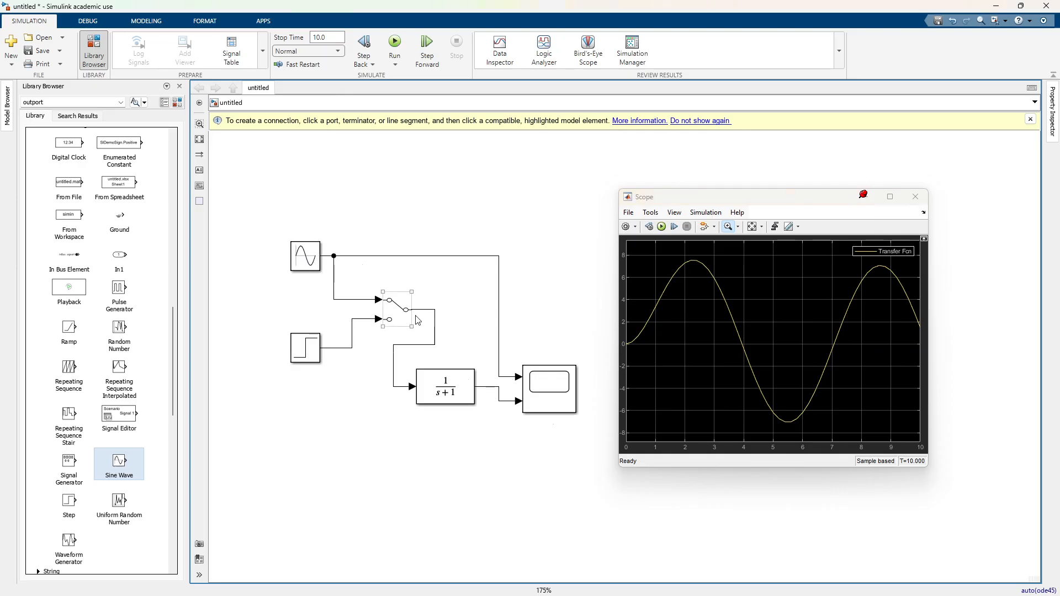
{"action": "left_click", "coordinate": [419, 321]}
{"action": "left_click", "coordinate": [467, 399]}
Step: Run the simulation and fit the Scope's axes to compare the Sine Wave signal with the Transfer Fcn output
{"action": "left_click", "coordinate": [661, 227]}
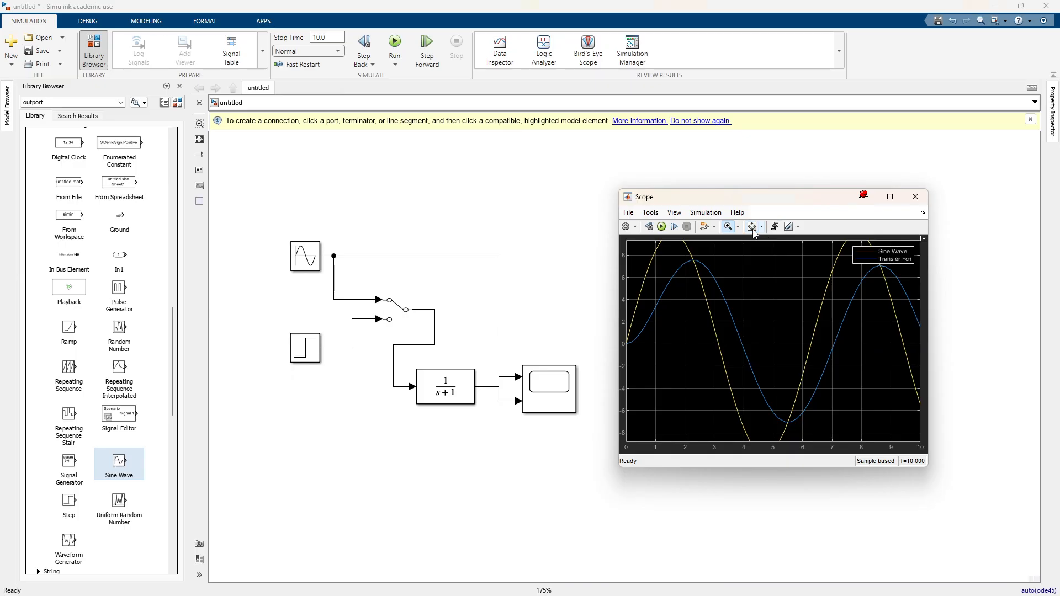
{"action": "left_click", "coordinate": [753, 230]}
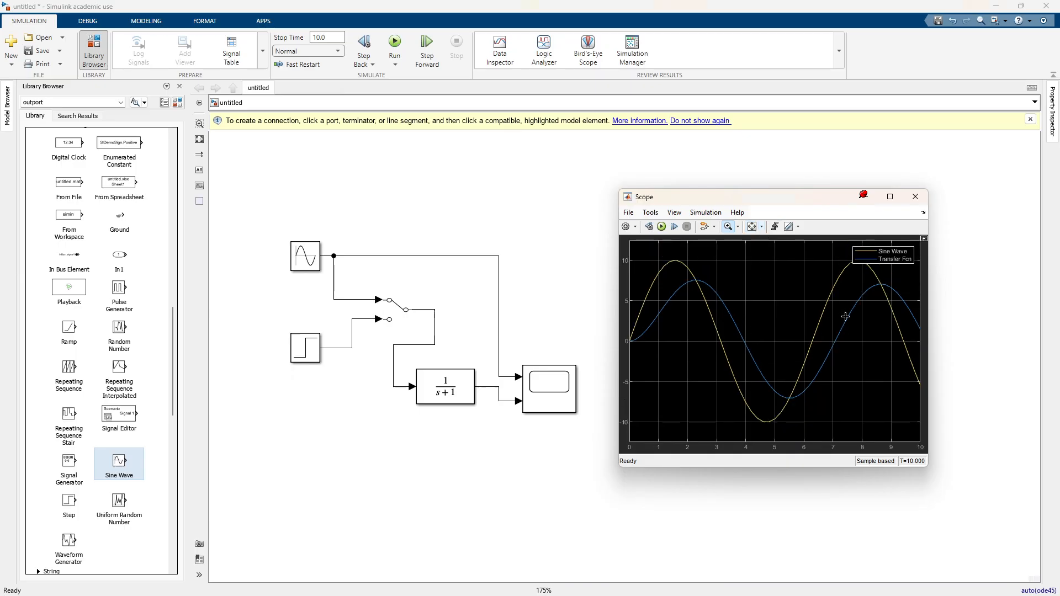
{"action": "left_click", "coordinate": [734, 227]}
Step: Review the Transfer Fcn block's numerator and denominator coefficients and close its parameters without changes
{"action": "double_click", "coordinate": [457, 382]}
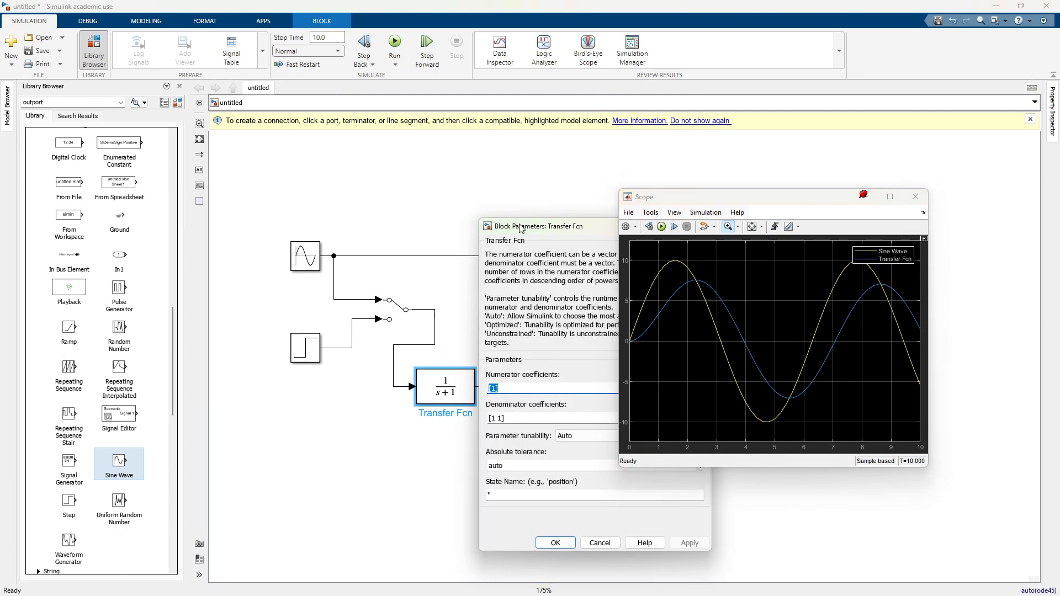
{"action": "left_click_drag", "start_coordinate": [519, 226], "coordinate": [277, 171]}
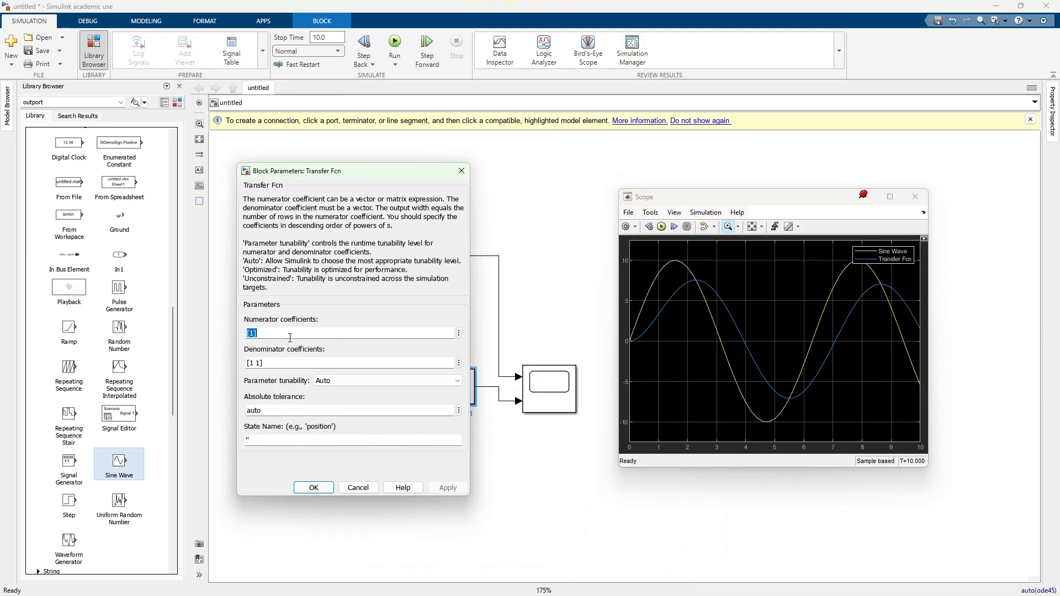
{"action": "left_click", "coordinate": [271, 333]}
{"action": "left_click", "coordinate": [462, 171]}
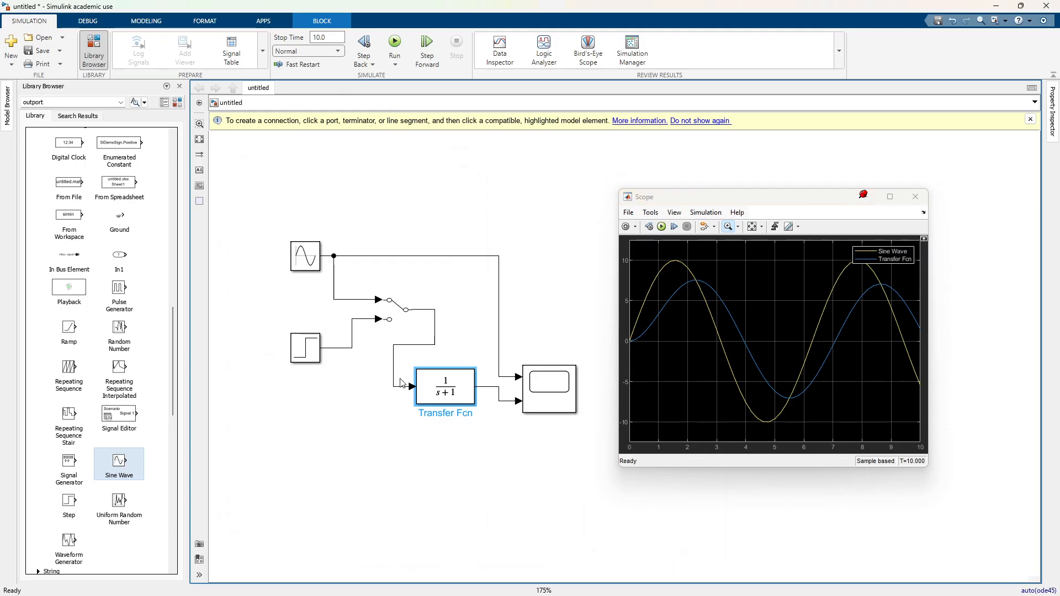
Step: Flip the Manual Switch to the Step input and delete the Sine Wave branch feeding the Scope's upper input
{"action": "left_click", "coordinate": [478, 394]}
{"action": "double_click", "coordinate": [398, 312]}
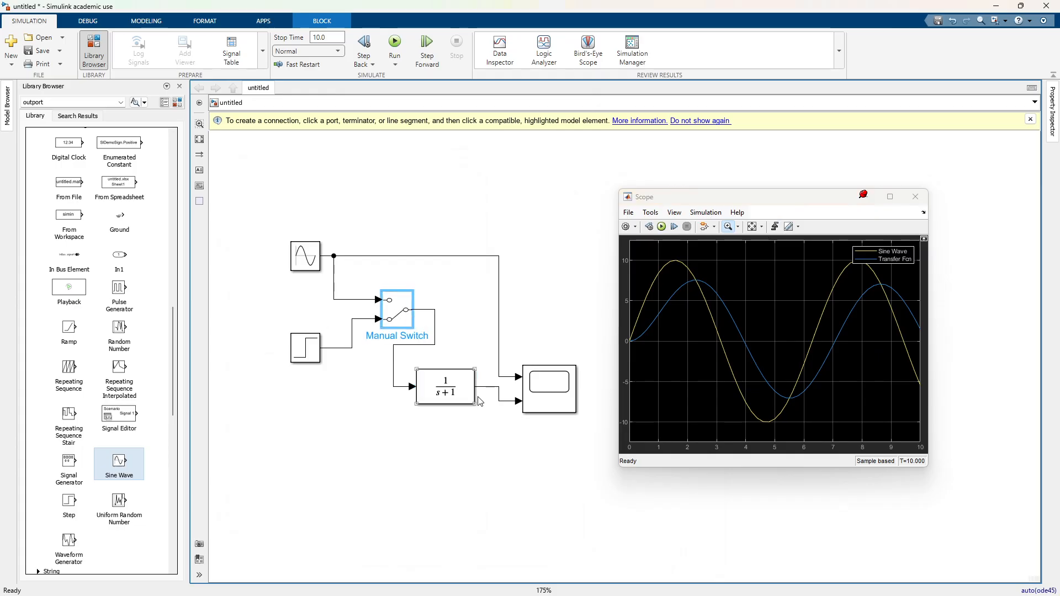
{"action": "left_click", "coordinate": [344, 256]}
{"action": "left_click_drag", "start_coordinate": [334, 256], "coordinate": [449, 278]}
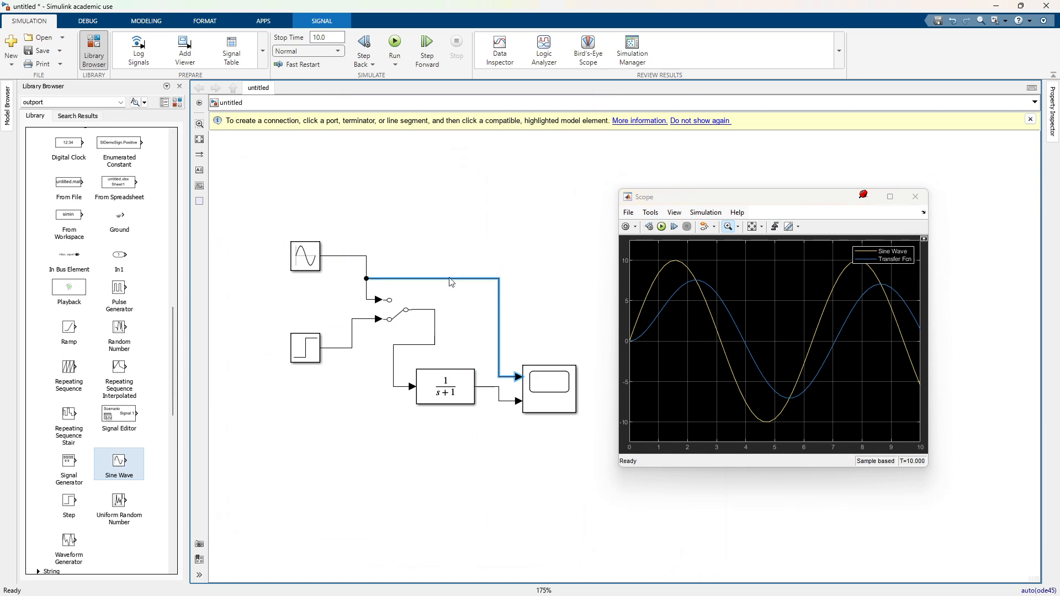
{"action": "left_click", "coordinate": [366, 278]}
{"action": "left_click", "coordinate": [404, 280]}
{"action": "key", "text": "Delete"}
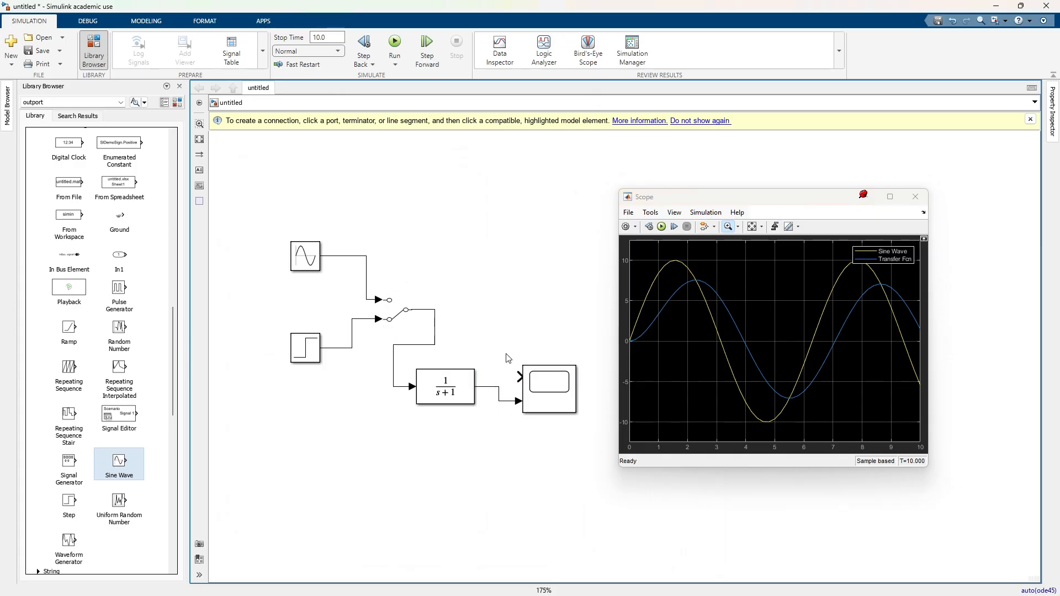
Step: Branch the Manual Switch output to the Scope's upper input, and run the simulation with the Scope's axes fitted to the step response
{"action": "left_click_drag", "start_coordinate": [519, 377], "coordinate": [435, 329]}
{"action": "left_click", "coordinate": [494, 300]}
{"action": "left_click", "coordinate": [395, 44]}
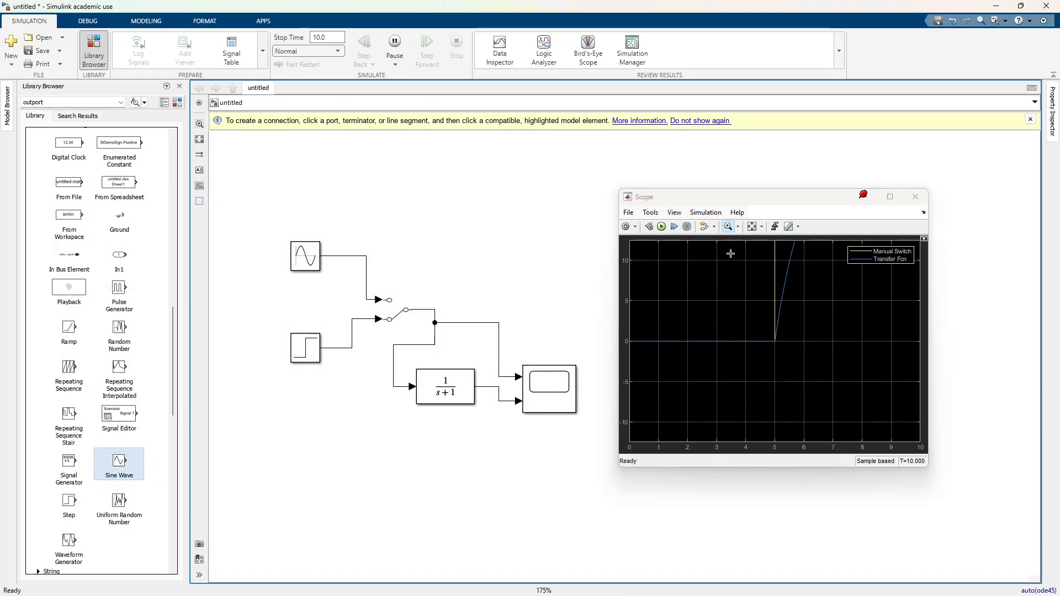
{"action": "left_click", "coordinate": [748, 231]}
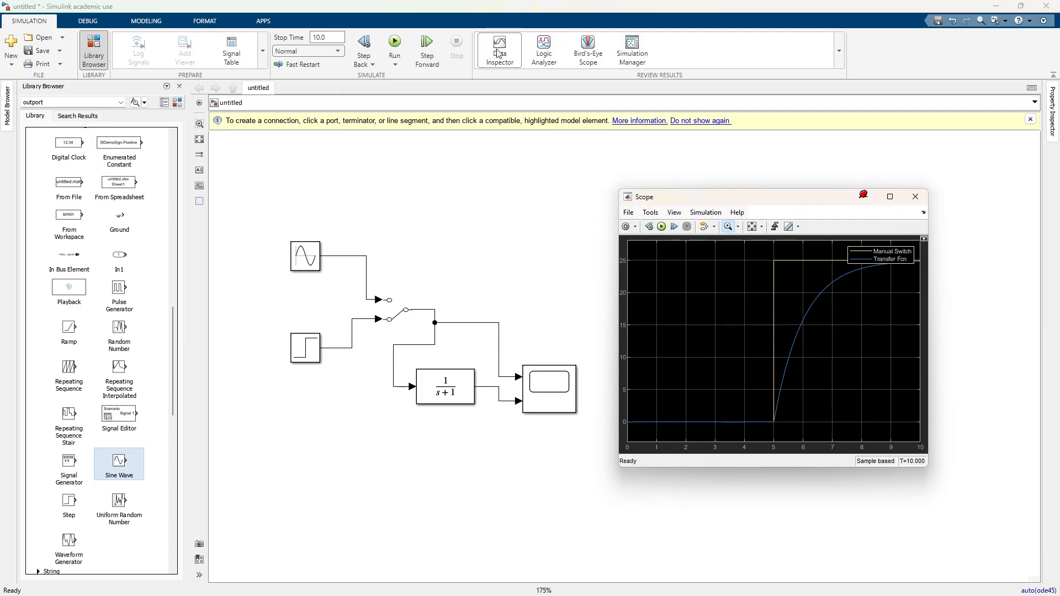
Step: Flip the Manual Switch to the Sine Wave input and rerun the simulation with the Scope's axes fitted
{"action": "double_click", "coordinate": [398, 312]}
{"action": "left_click", "coordinate": [395, 44]}
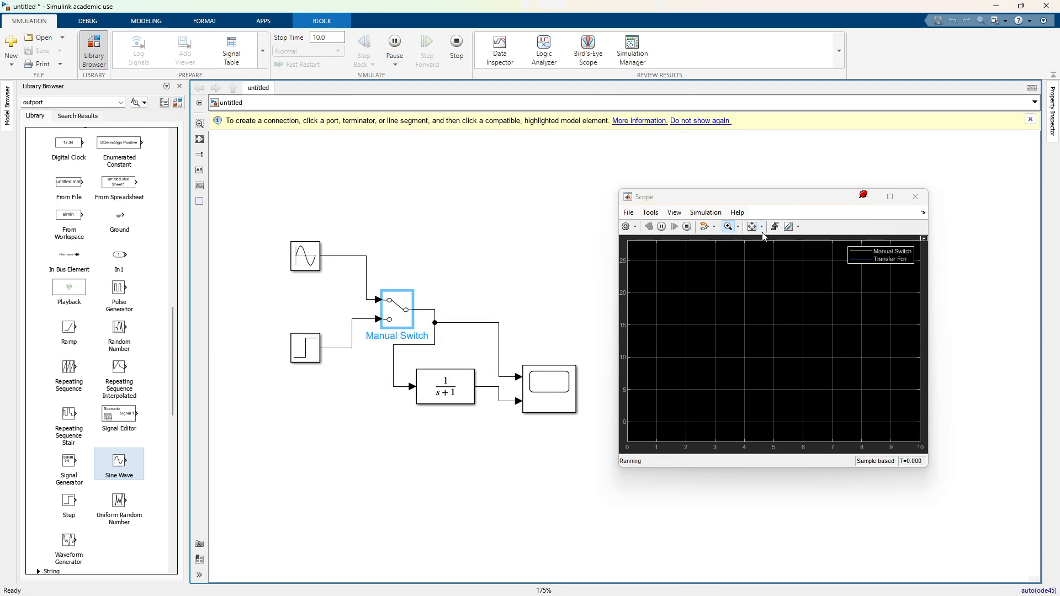
{"action": "left_click", "coordinate": [752, 227]}
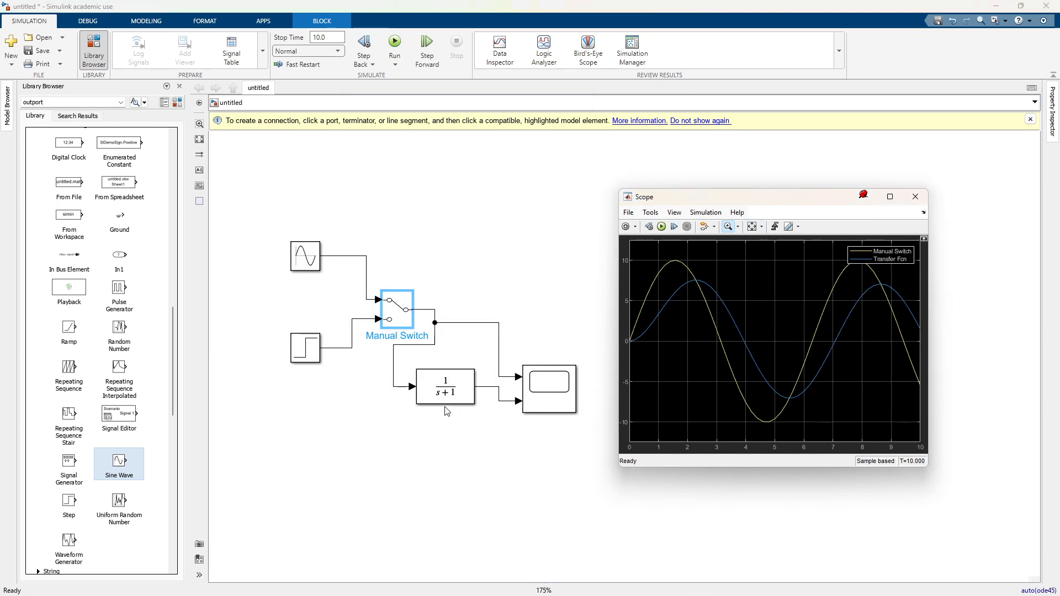
Step: Spread out the layout by moving the Transfer Fcn block down and the Scope block far to the right, adjusting the line between them
{"action": "left_click_drag", "start_coordinate": [803, 203], "coordinate": [907, 122]}
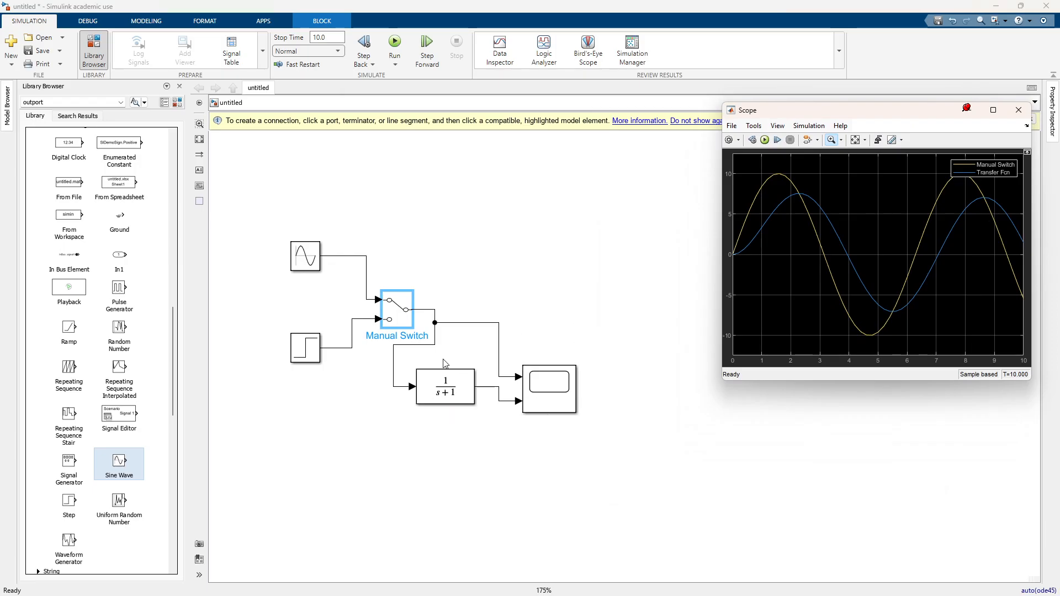
{"action": "left_click_drag", "start_coordinate": [442, 392], "coordinate": [456, 493]}
{"action": "left_click", "coordinate": [549, 389]}
{"action": "left_click_drag", "start_coordinate": [666, 459], "coordinate": [667, 489]}
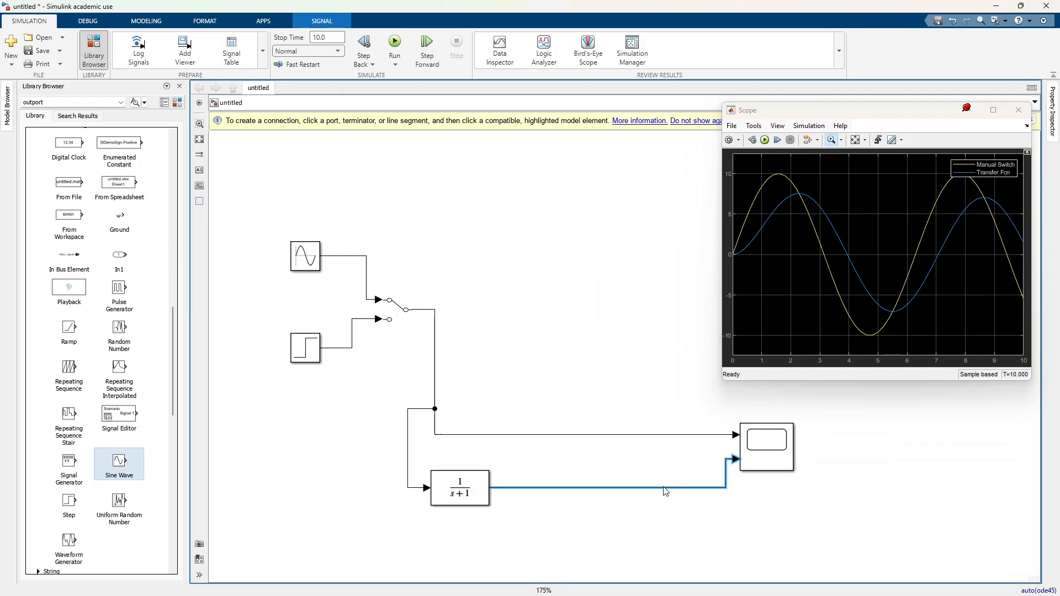
{"action": "left_click_drag", "start_coordinate": [766, 448], "coordinate": [786, 439]}
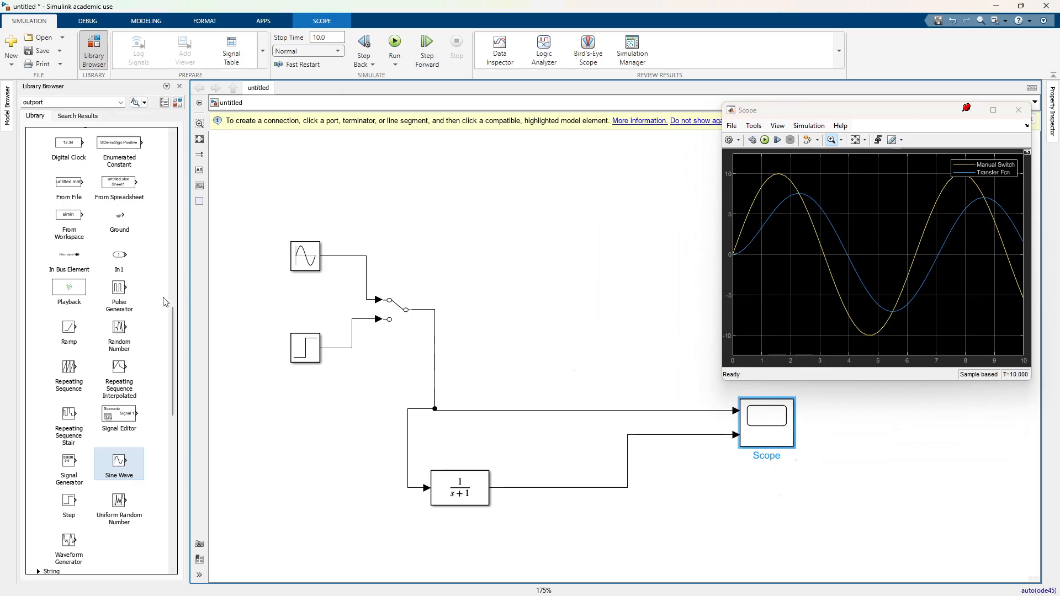
Step: Insert an Add block and place it below the Scope block
{"action": "left_click", "coordinate": [535, 284]}
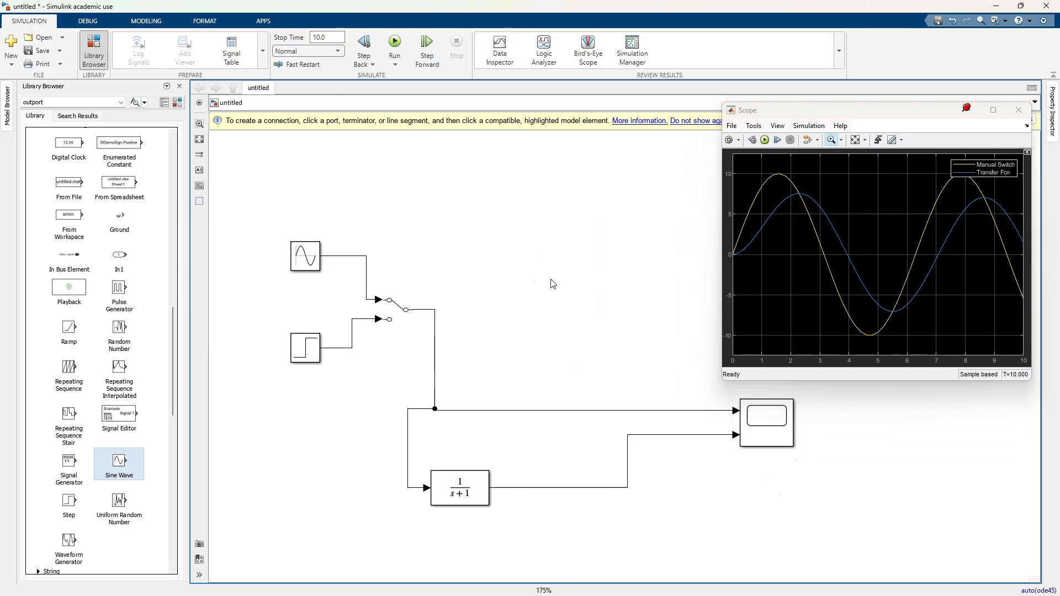
{"action": "type", "text": "add"}
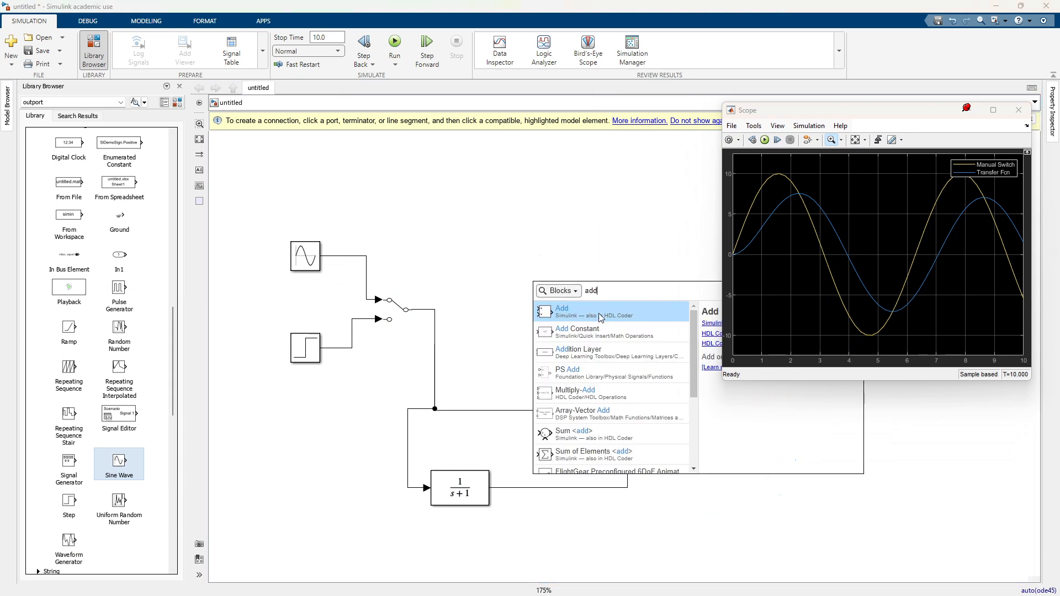
{"action": "left_click", "coordinate": [603, 315]}
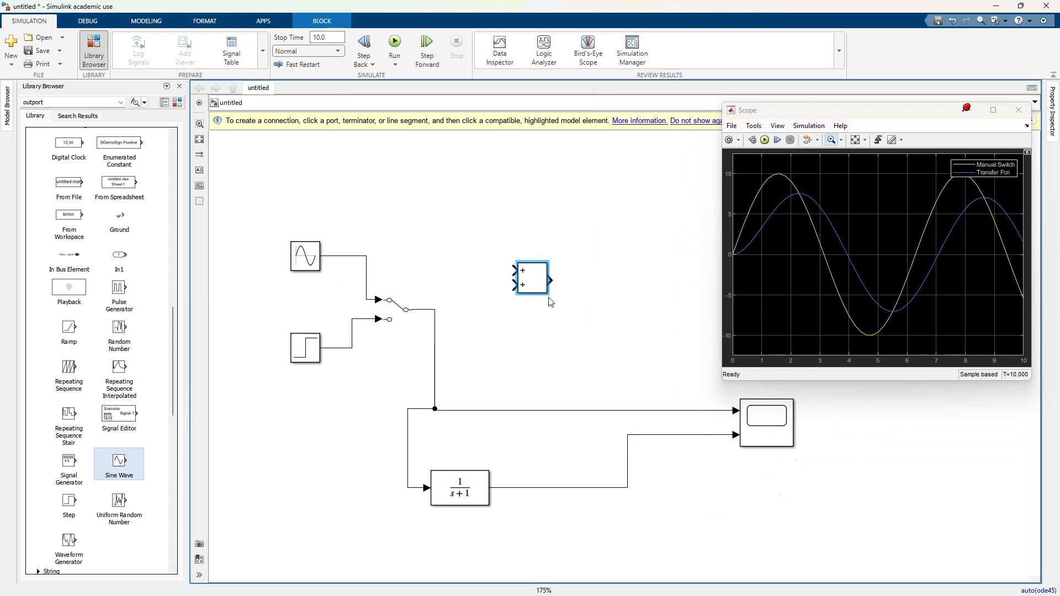
{"action": "left_click_drag", "start_coordinate": [535, 282], "coordinate": [717, 502]}
Step: Set the Add block's list of signs to +- and apply the change
{"action": "double_click", "coordinate": [715, 498]}
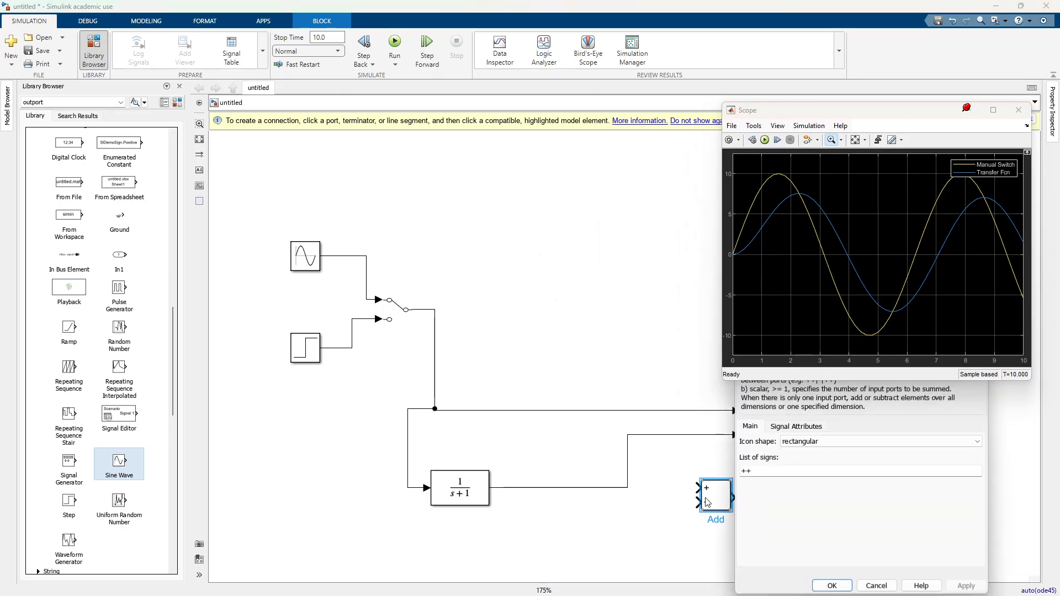
{"action": "double_click", "coordinate": [745, 471]}
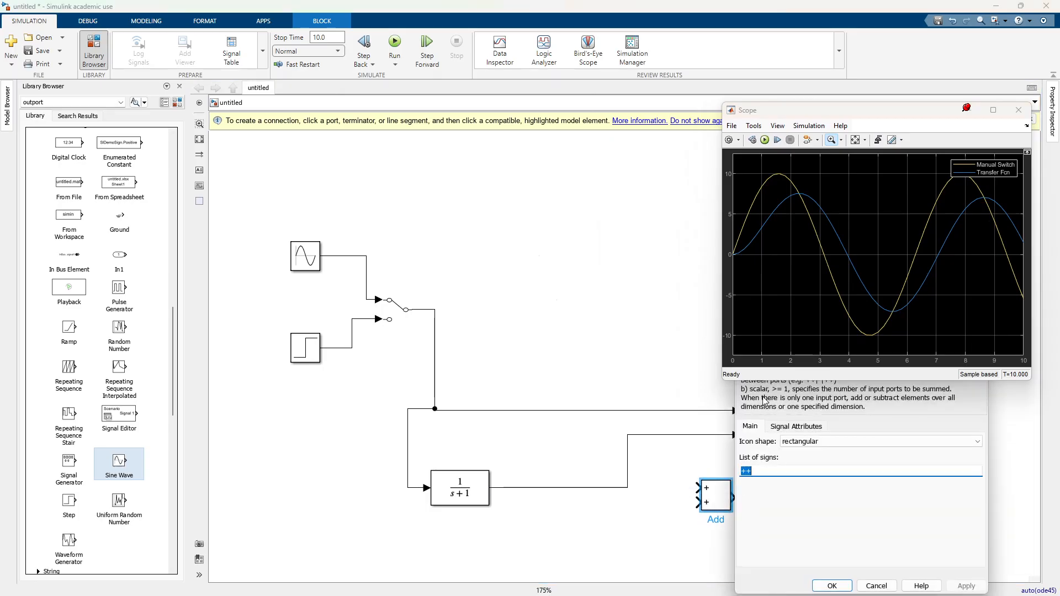
{"action": "left_click_drag", "start_coordinate": [789, 112], "coordinate": [771, 35]}
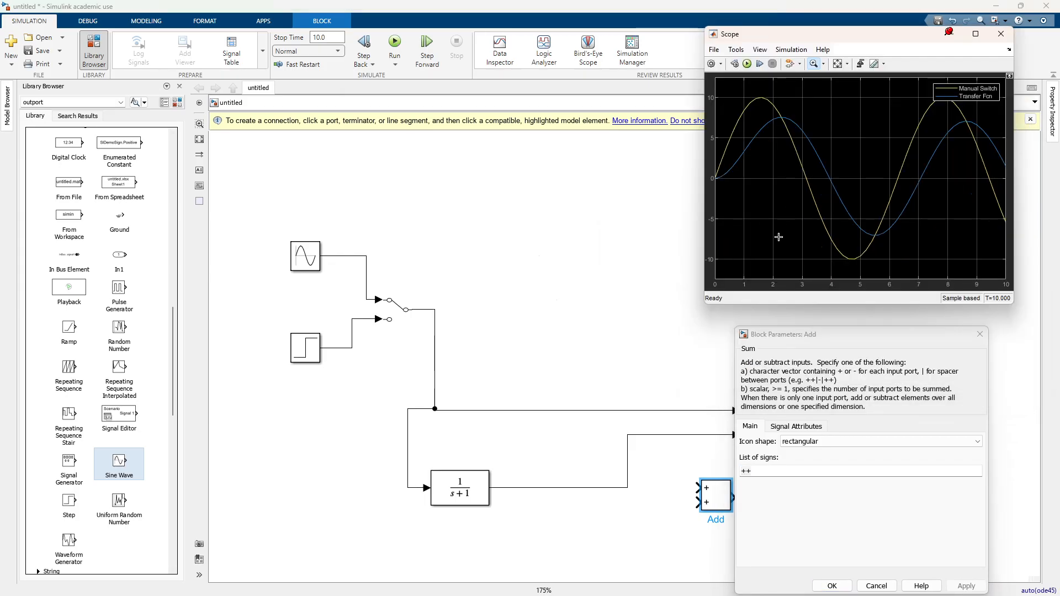
{"action": "left_click_drag", "start_coordinate": [783, 335], "coordinate": [474, 144]}
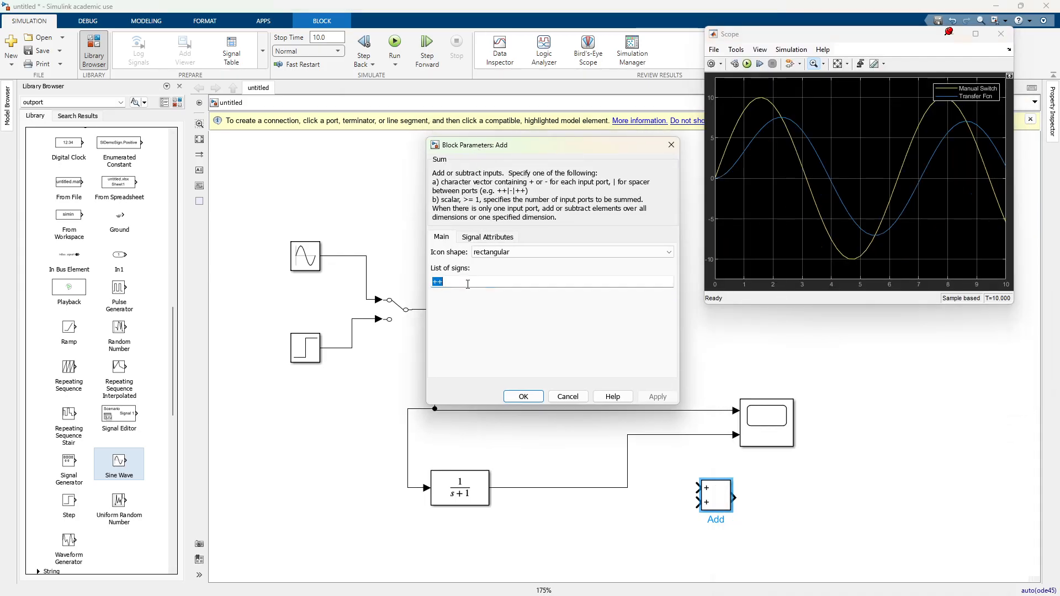
{"action": "type", "text": "+"}
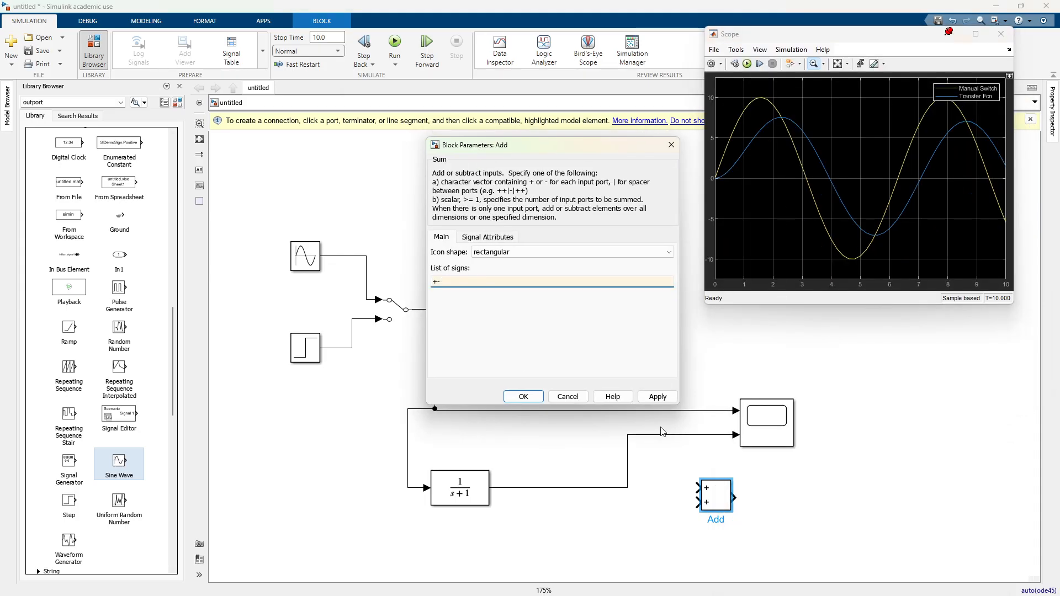
{"action": "left_click", "coordinate": [657, 397]}
{"action": "left_click", "coordinate": [525, 398]}
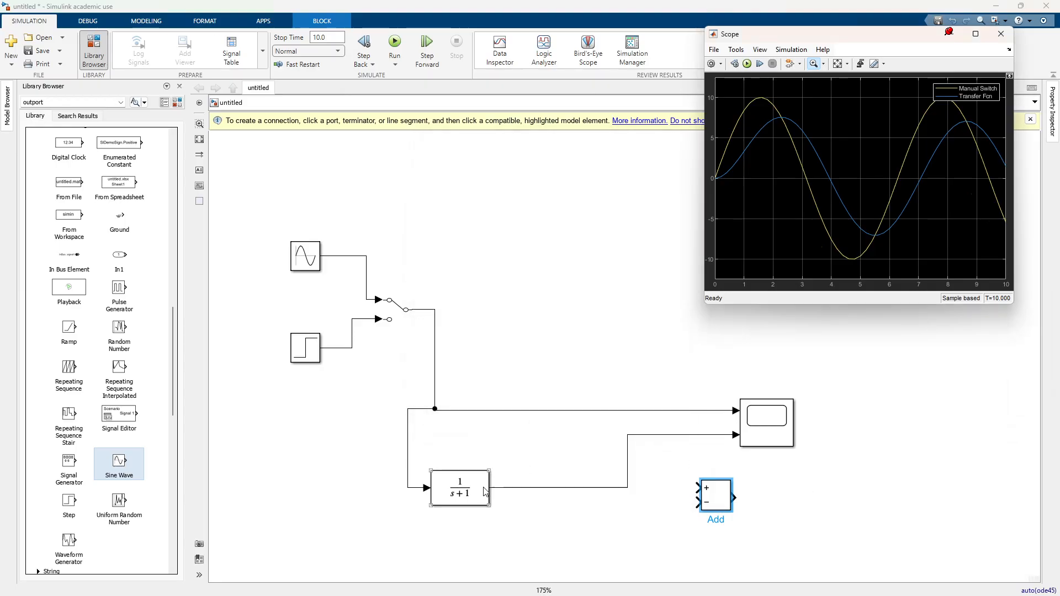
Step: Connect the Transfer Fcn output to Add's plus input, the Manual Switch output to its minus input, and Add's output to a third Scope input
{"action": "left_click_drag", "start_coordinate": [697, 488], "coordinate": [671, 435]}
{"action": "mouse_move", "coordinate": [710, 493]}
{"action": "left_mouse_down"}
{"action": "mouse_move", "coordinate": [697, 513]}
{"action": "mouse_move", "coordinate": [659, 509]}
{"action": "mouse_move", "coordinate": [499, 404]}
{"action": "mouse_move", "coordinate": [533, 410]}
{"action": "left_mouse_up"}
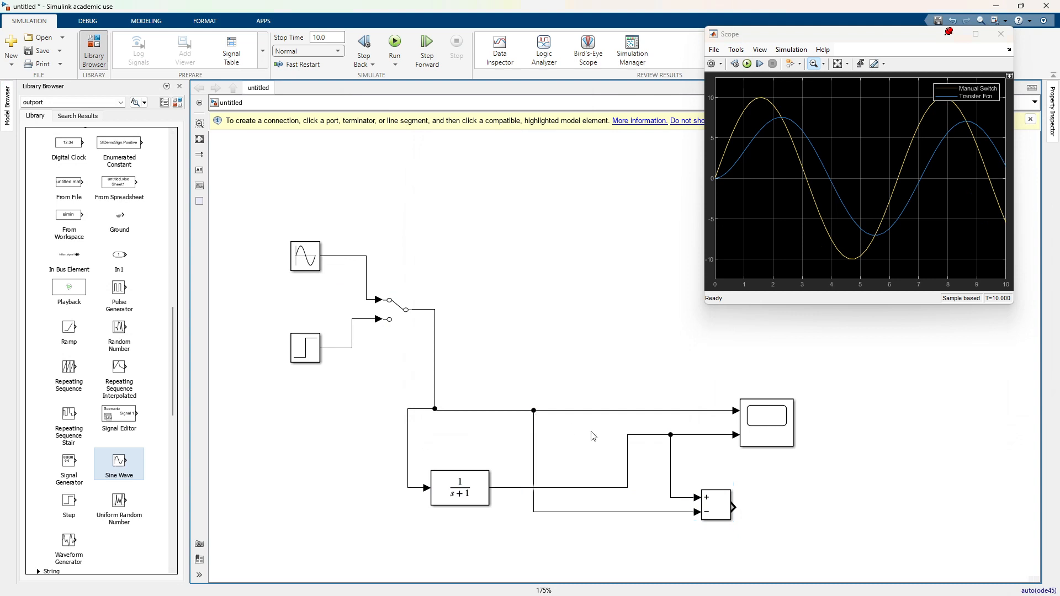
{"action": "left_click_drag", "start_coordinate": [737, 505], "coordinate": [812, 437]}
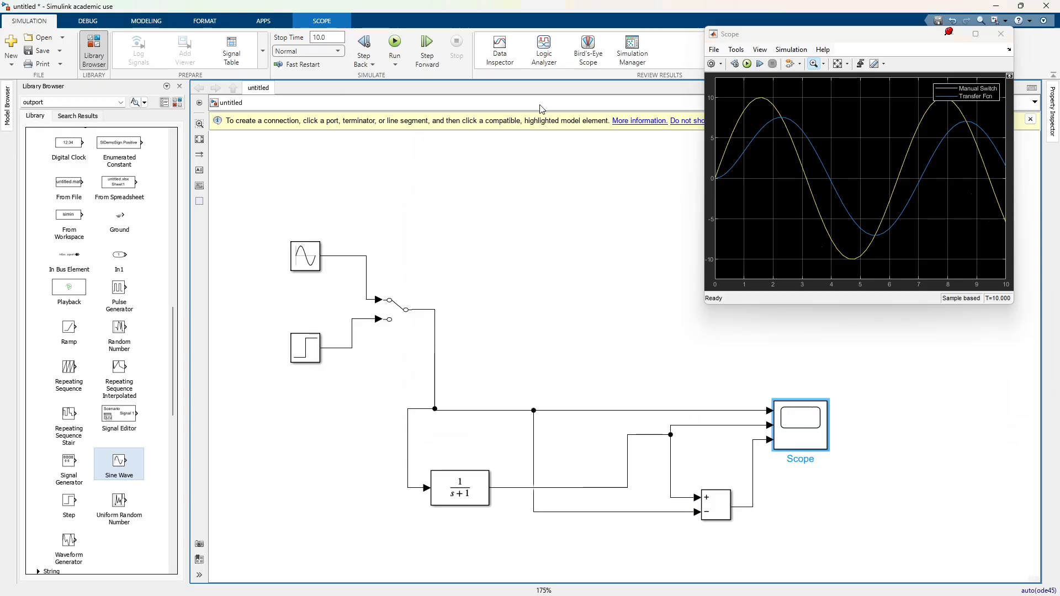
Step: Run the simulation to compare the Add output with the other two signals in the Scope
{"action": "left_click", "coordinate": [746, 65]}
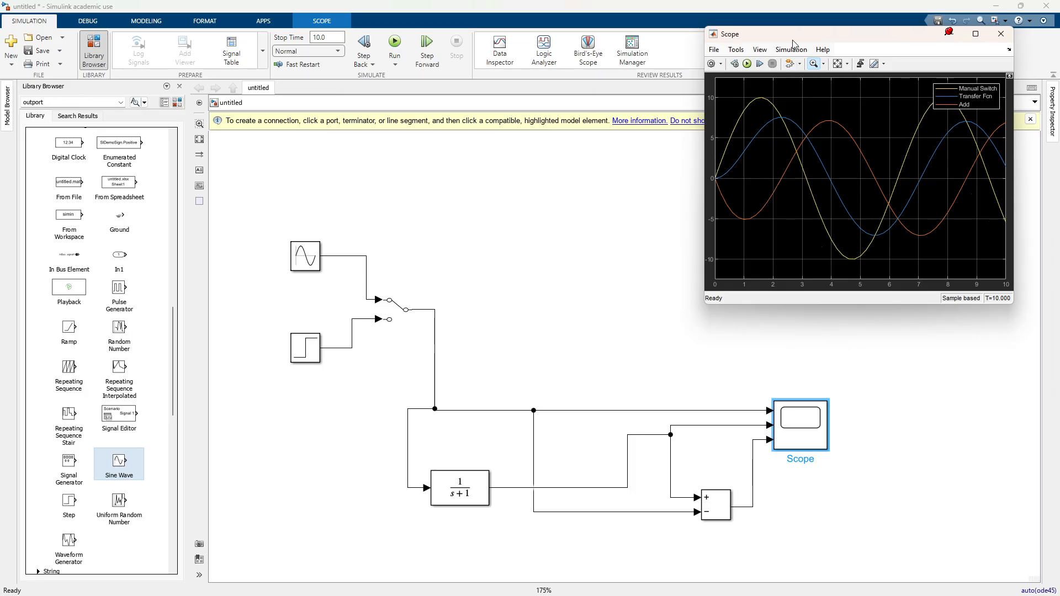
{"action": "left_click_drag", "start_coordinate": [793, 44], "coordinate": [701, 42]}
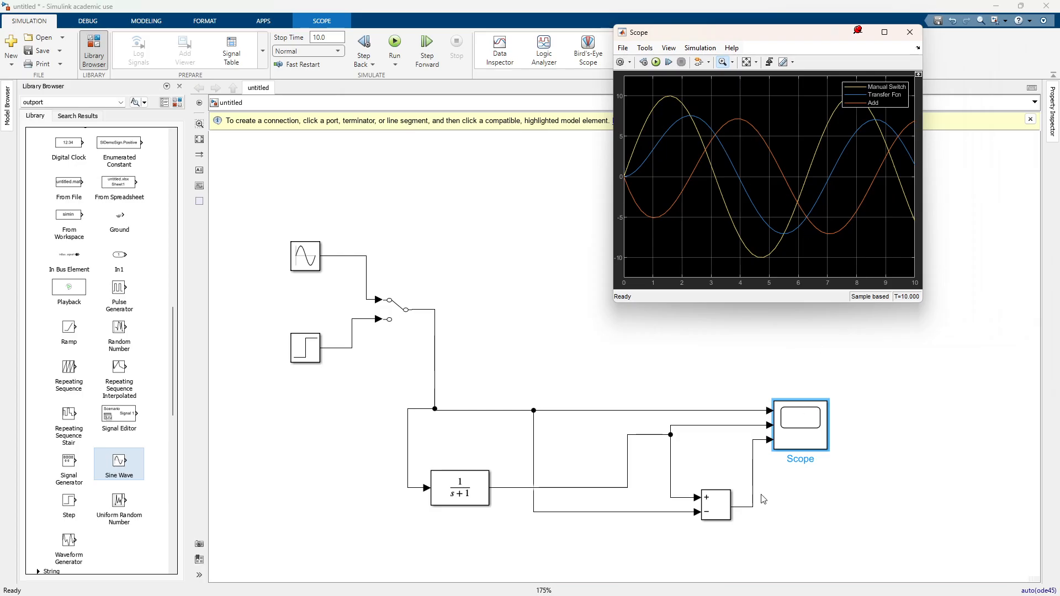
Step: Set the Add block's list of signs to -+ and rerun the simulation
{"action": "left_click", "coordinate": [717, 512]}
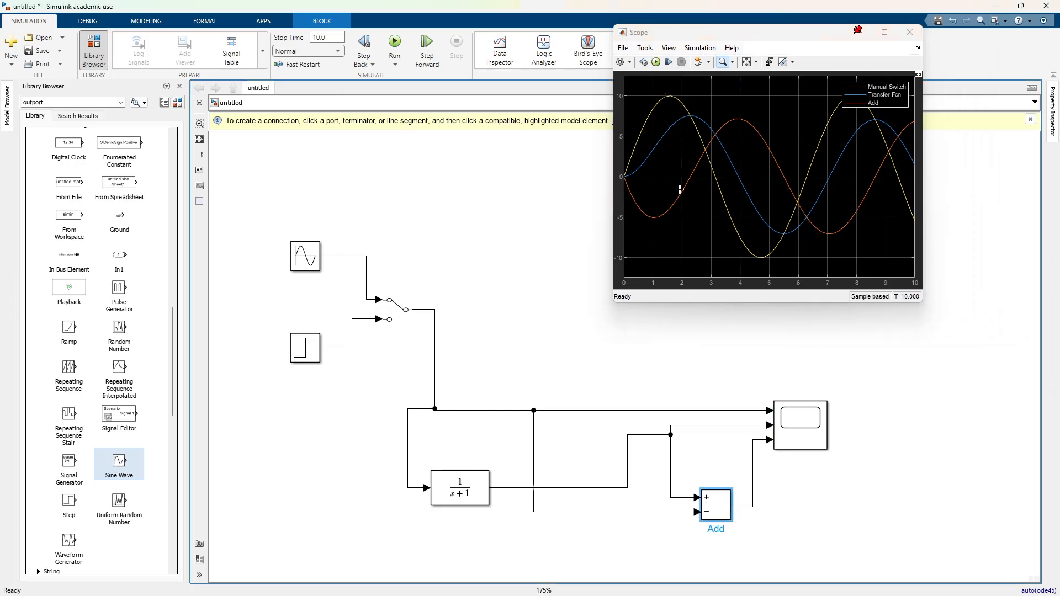
{"action": "double_click", "coordinate": [724, 506]}
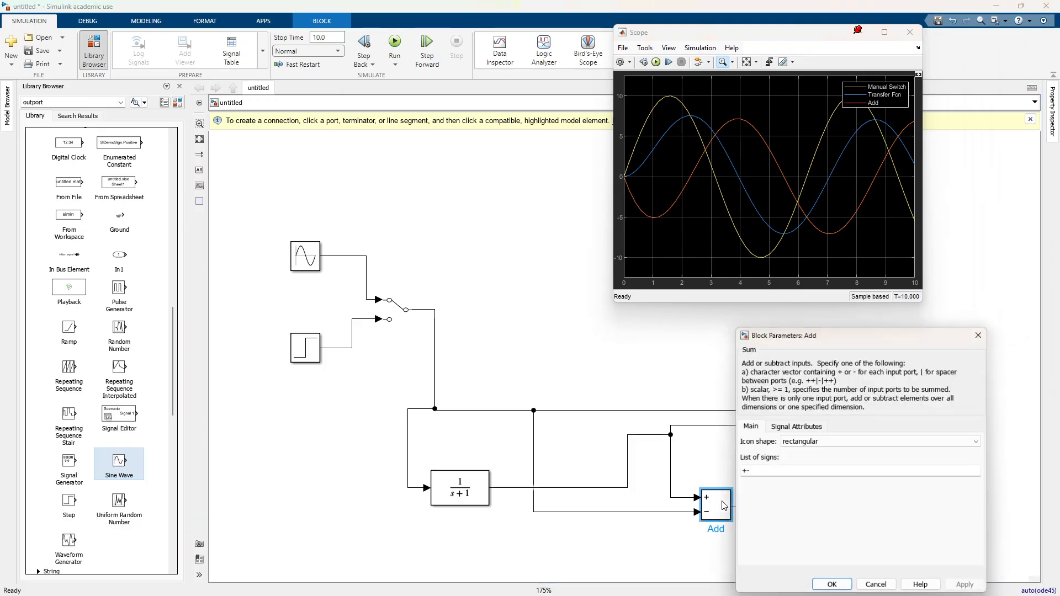
{"action": "double_click", "coordinate": [752, 473]}
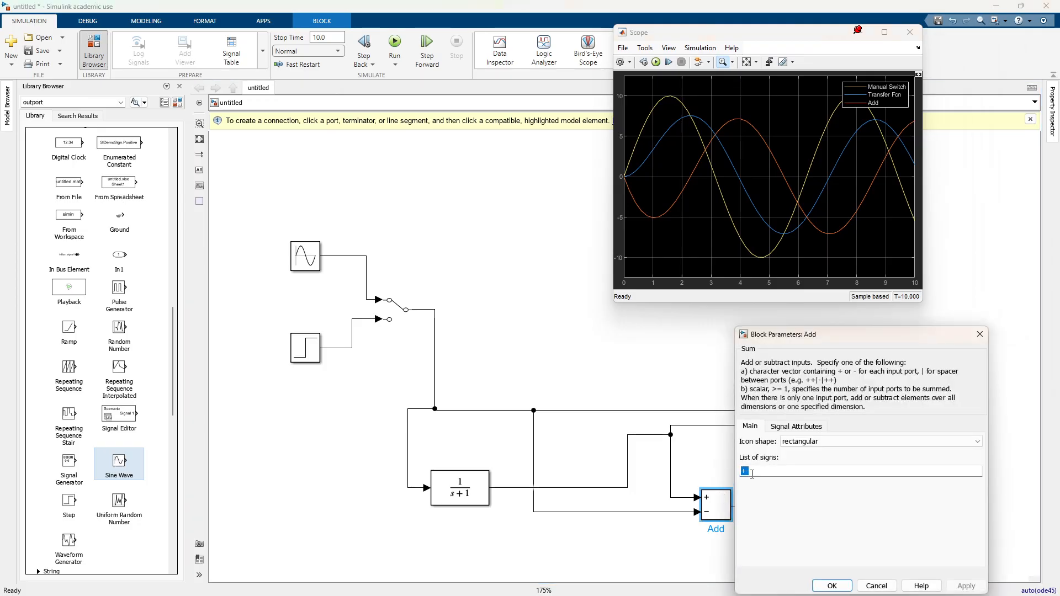
{"action": "type", "text": "-+"}
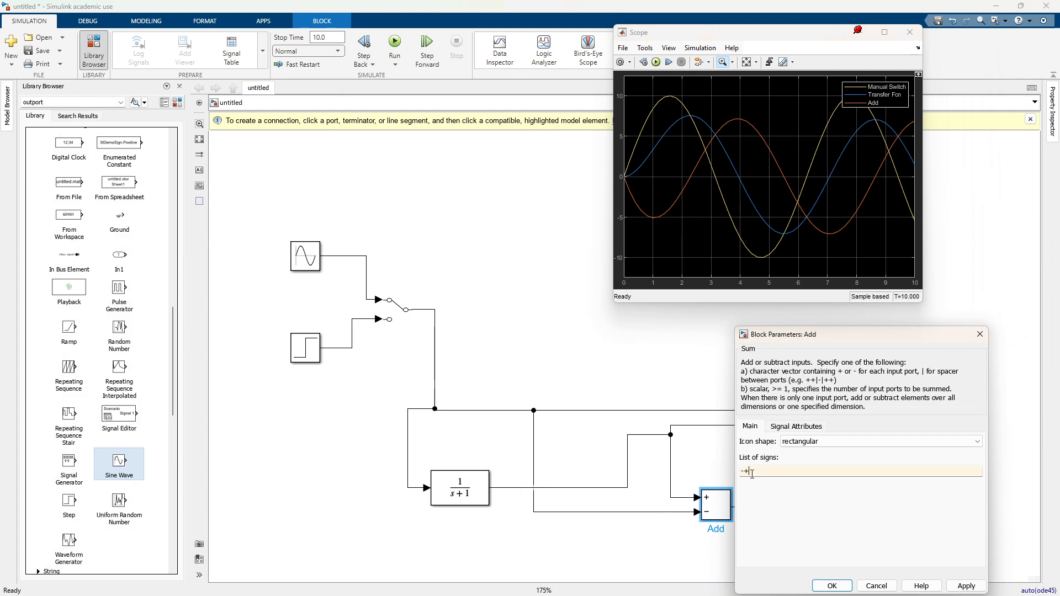
{"action": "left_click", "coordinate": [966, 585]}
{"action": "left_click", "coordinate": [831, 586]}
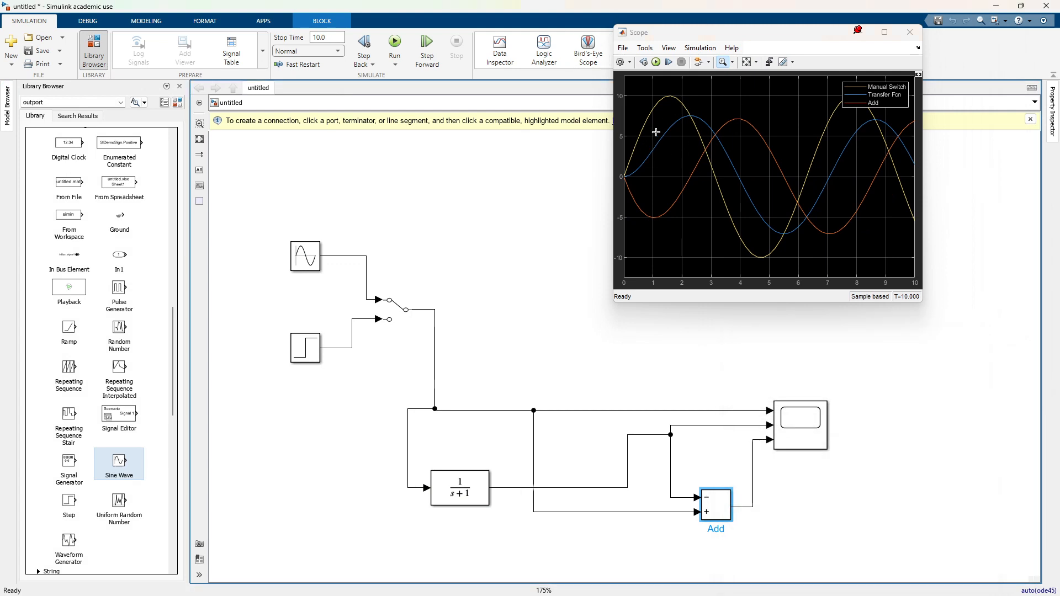
{"action": "left_click", "coordinate": [656, 62]}
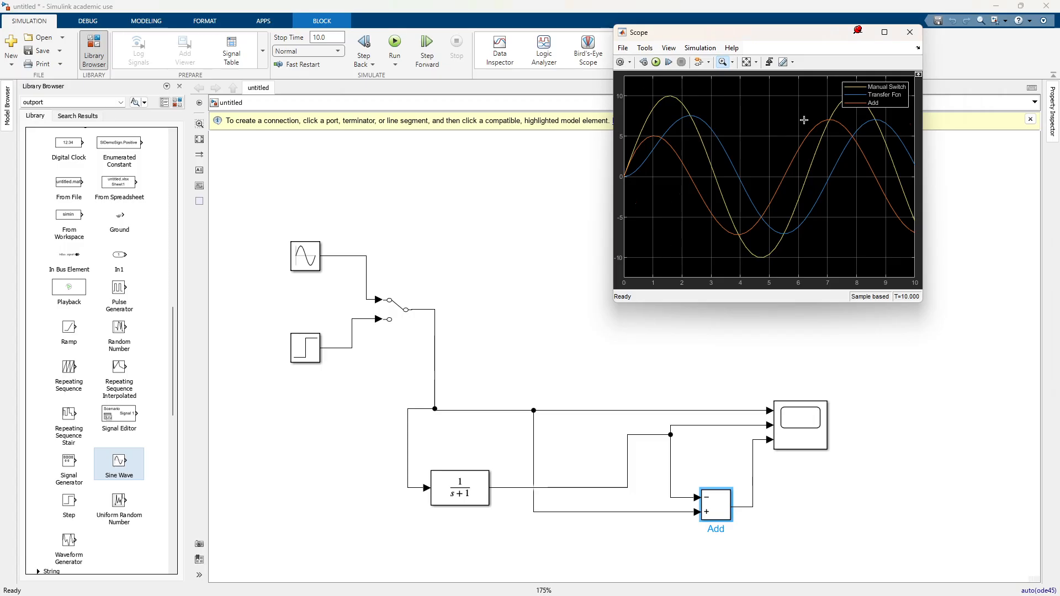
Step: Set the Add block's list of signs back to +- and rerun the simulation, keeping the Scope window clear of the model
{"action": "double_click", "coordinate": [722, 503]}
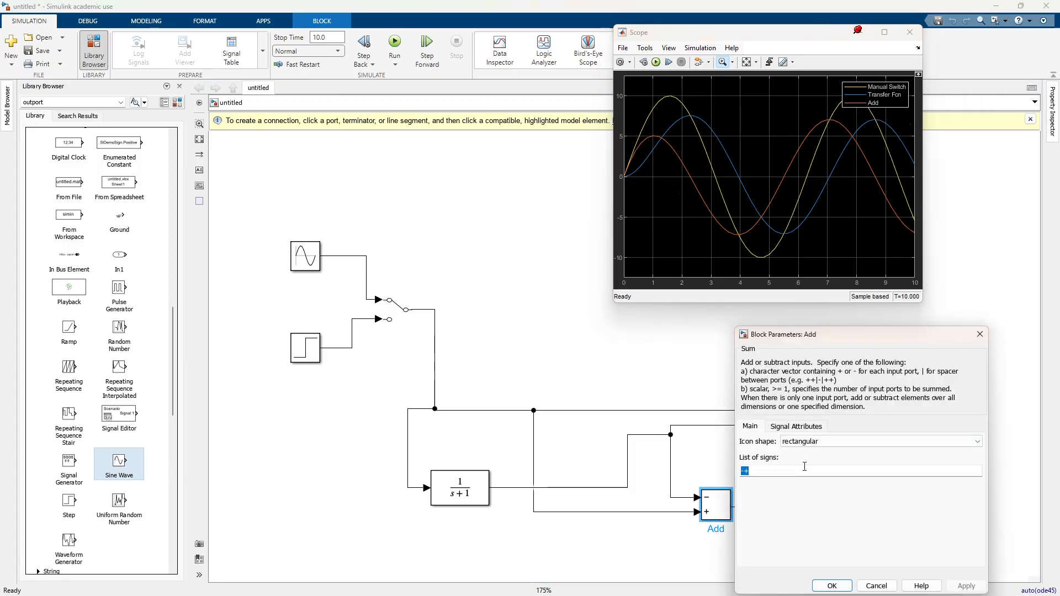
{"action": "type", "text": "+-"}
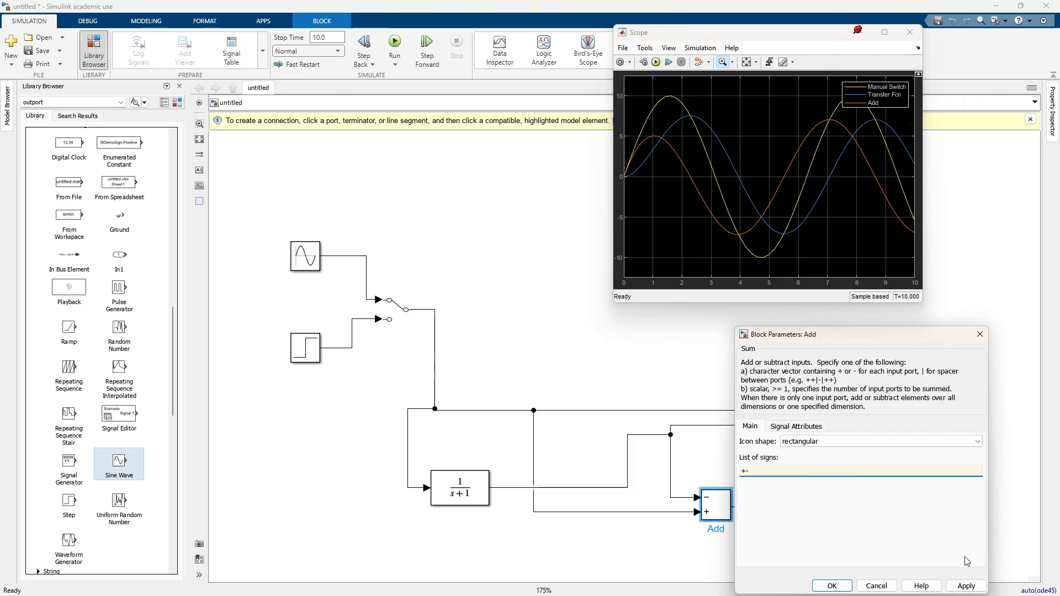
{"action": "left_click", "coordinate": [966, 585]}
{"action": "left_click", "coordinate": [656, 62]}
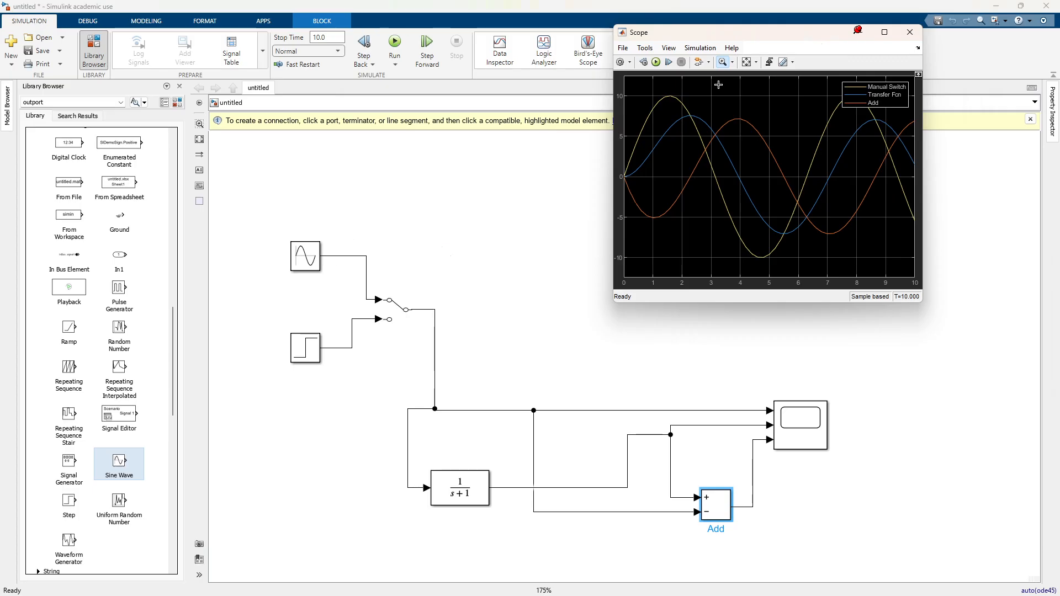
{"action": "left_click_drag", "start_coordinate": [710, 34], "coordinate": [830, 21]}
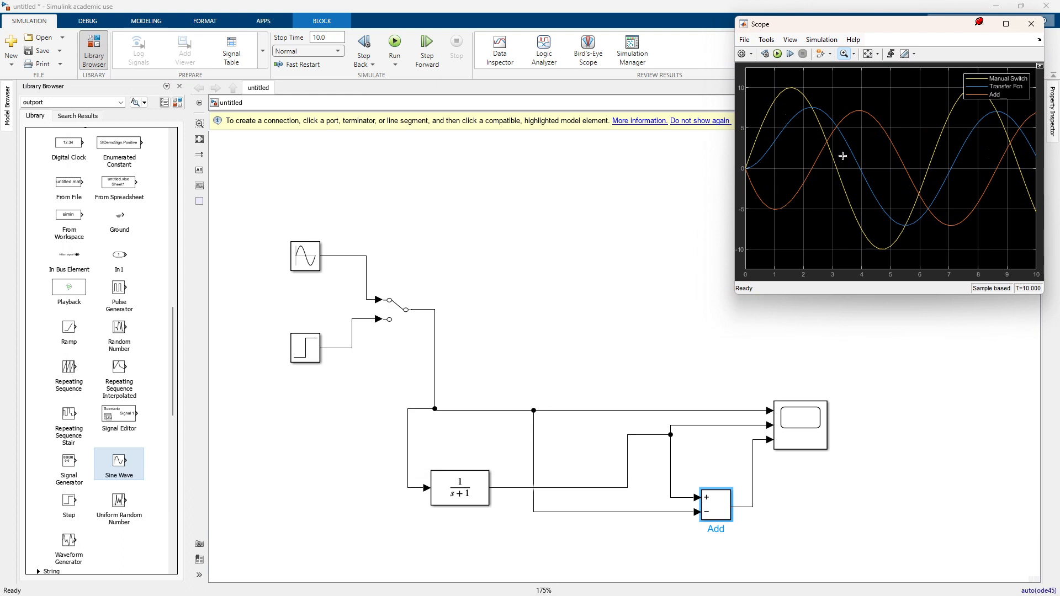
Step: Move the Transfer Fcn, Add and Scope blocks together up and to the right relative to the source blocks
{"action": "scroll", "coordinate": [850, 363], "scroll_direction": "down", "scroll_amount": 1}
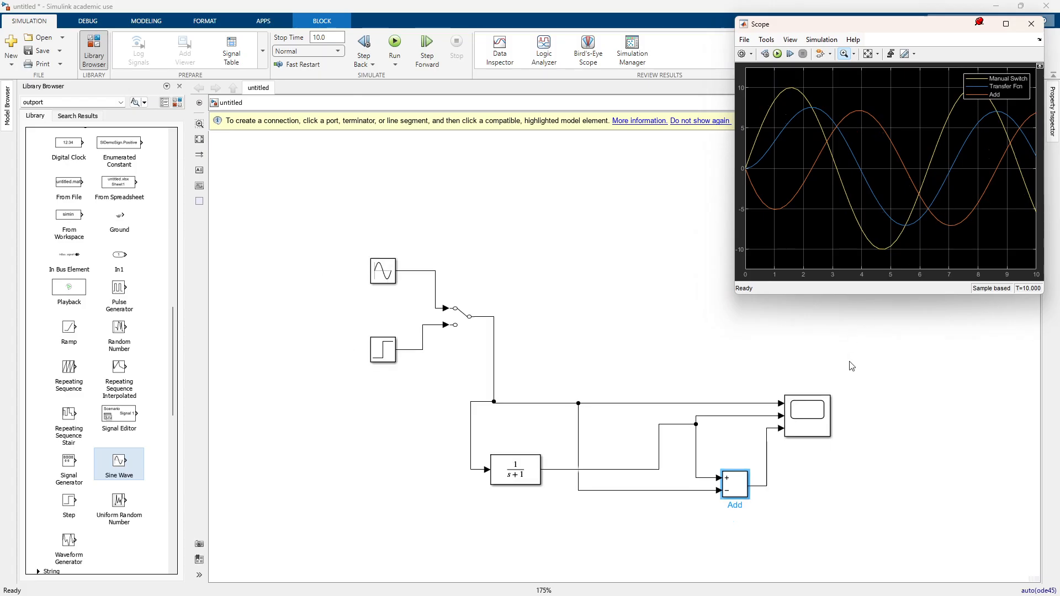
{"action": "left_click_drag", "start_coordinate": [845, 381], "coordinate": [363, 542]}
{"action": "left_click_drag", "start_coordinate": [726, 371], "coordinate": [771, 305]}
{"action": "left_click", "coordinate": [409, 265]}
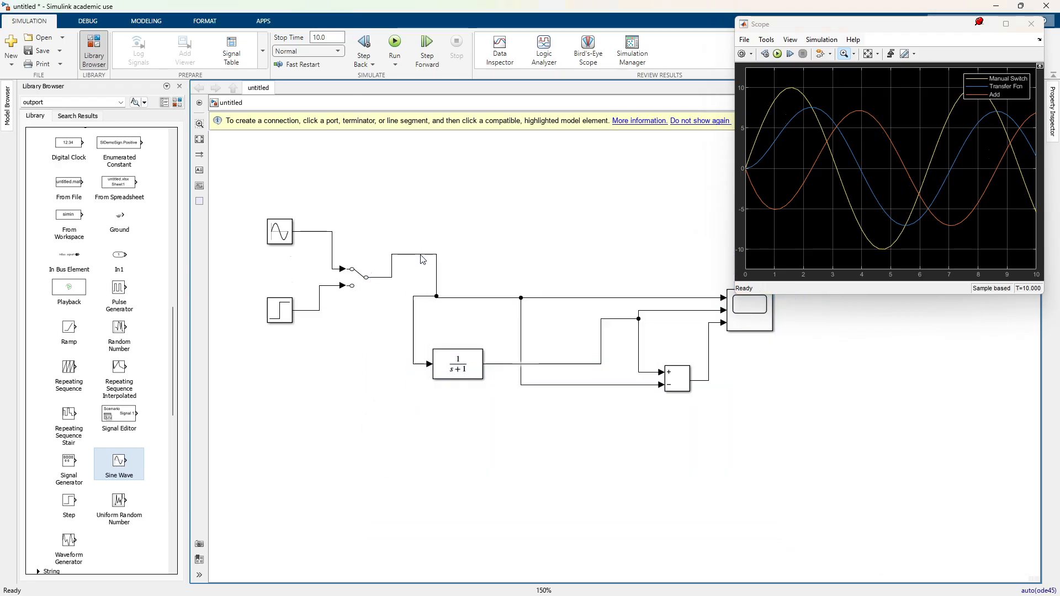
Step: Straighten the Manual Switch output line and move the Sine Wave, Step and Manual Switch blocks down in line with it
{"action": "left_click_drag", "start_coordinate": [420, 255], "coordinate": [405, 331]}
{"action": "left_click_drag", "start_coordinate": [436, 297], "coordinate": [411, 314]}
{"action": "left_click_drag", "start_coordinate": [262, 195], "coordinate": [366, 365]}
{"action": "left_click_drag", "start_coordinate": [348, 324], "coordinate": [347, 377]}
{"action": "left_click", "coordinate": [763, 356]}
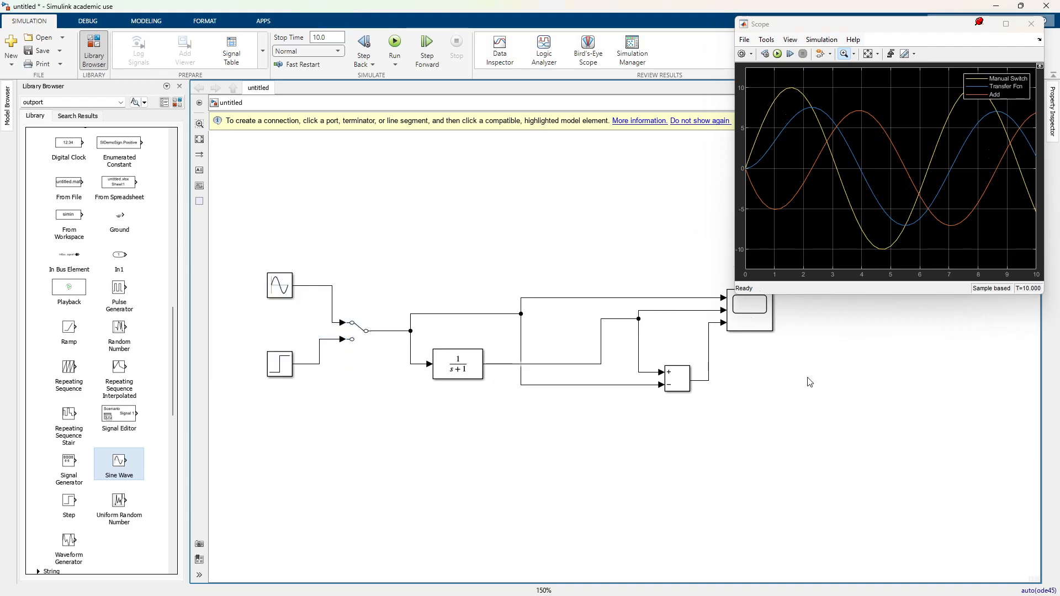
Step: Move the Scope and Add blocks left and straighten the Manual Switch and Transfer Fcn signal lines into the Scope
{"action": "left_click", "coordinate": [769, 327]}
{"action": "left_click_drag", "start_coordinate": [768, 327], "coordinate": [738, 328]}
{"action": "left_click_drag", "start_coordinate": [678, 378], "coordinate": [648, 379]}
{"action": "left_click_drag", "start_coordinate": [586, 364], "coordinate": [585, 318]}
{"action": "left_click_drag", "start_coordinate": [720, 308], "coordinate": [720, 318]}
{"action": "left_click_drag", "start_coordinate": [501, 312], "coordinate": [505, 305]}
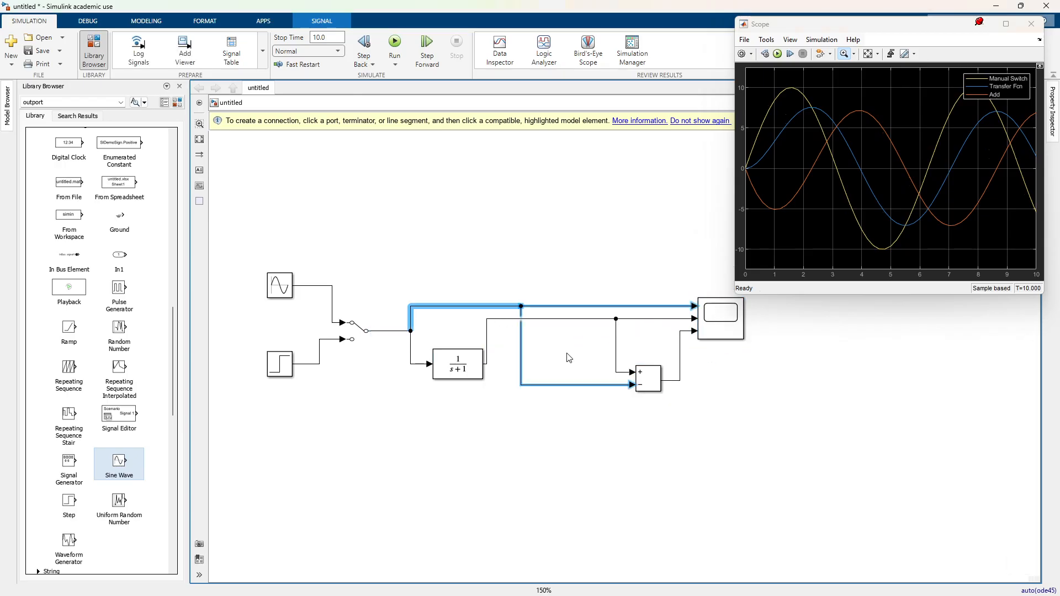
{"action": "left_click", "coordinate": [651, 443]}
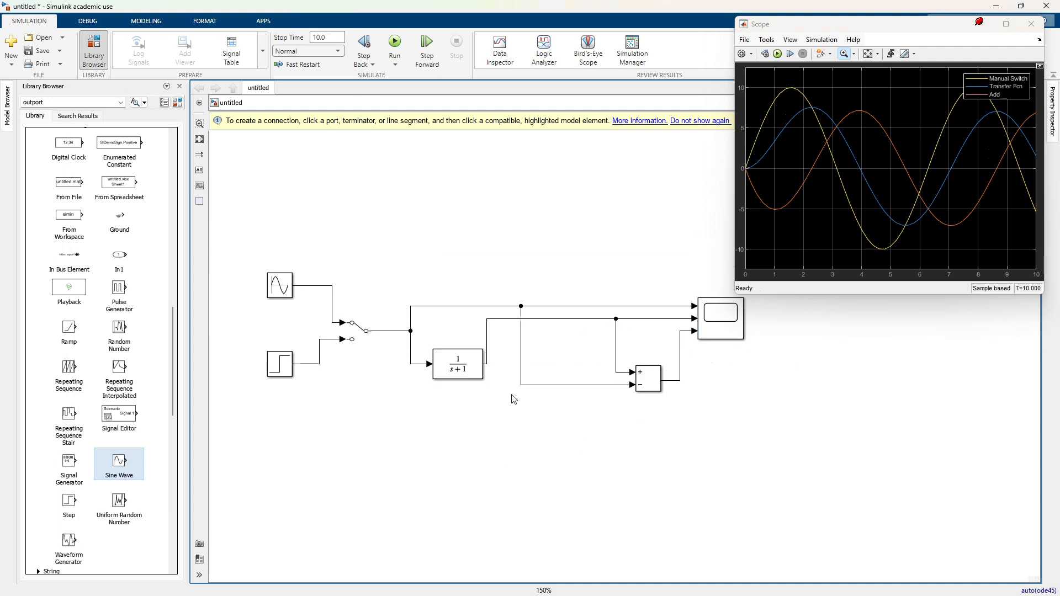
Step: Add a PID Controller block in the empty canvas area just below the existing model's Transfer Fcn
{"action": "scroll", "coordinate": [582, 448], "scroll_direction": "down", "scroll_amount": 2}
{"action": "left_click_drag", "start_coordinate": [583, 448], "coordinate": [505, 319]}
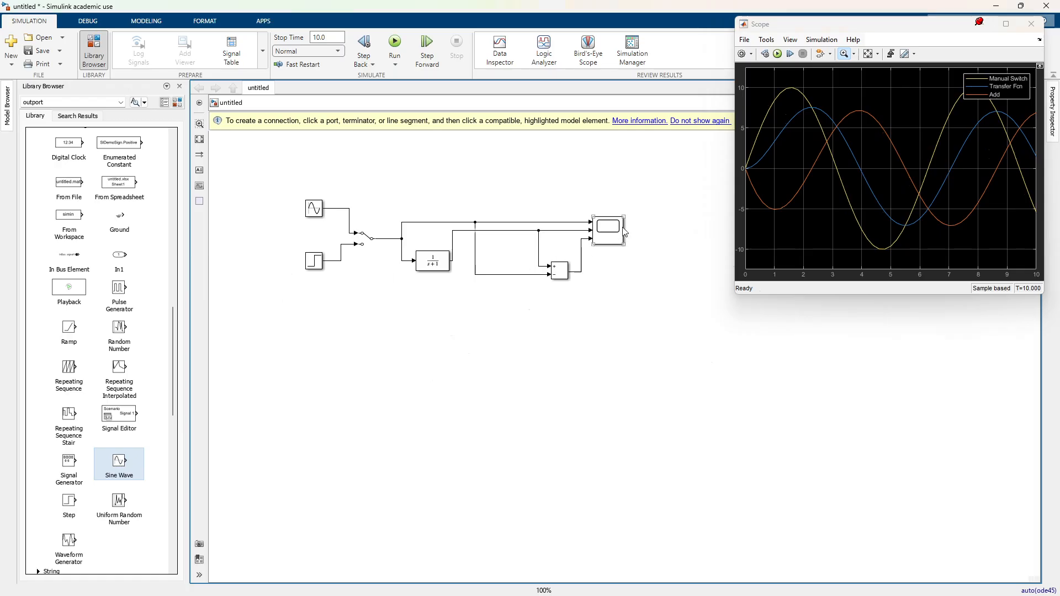
{"action": "type", "text": "p"}
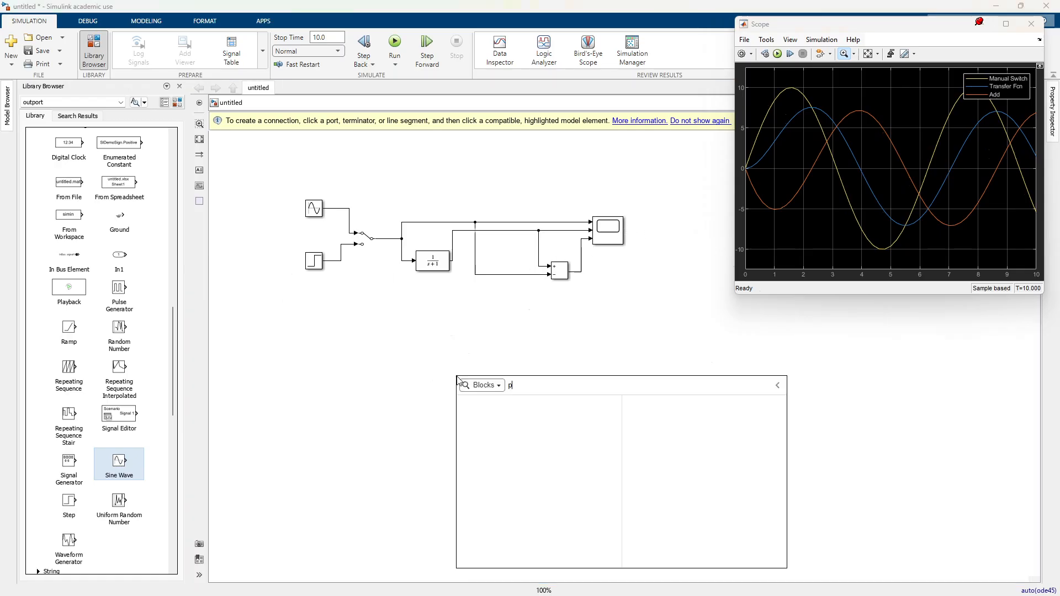
{"action": "type", "text": "id"}
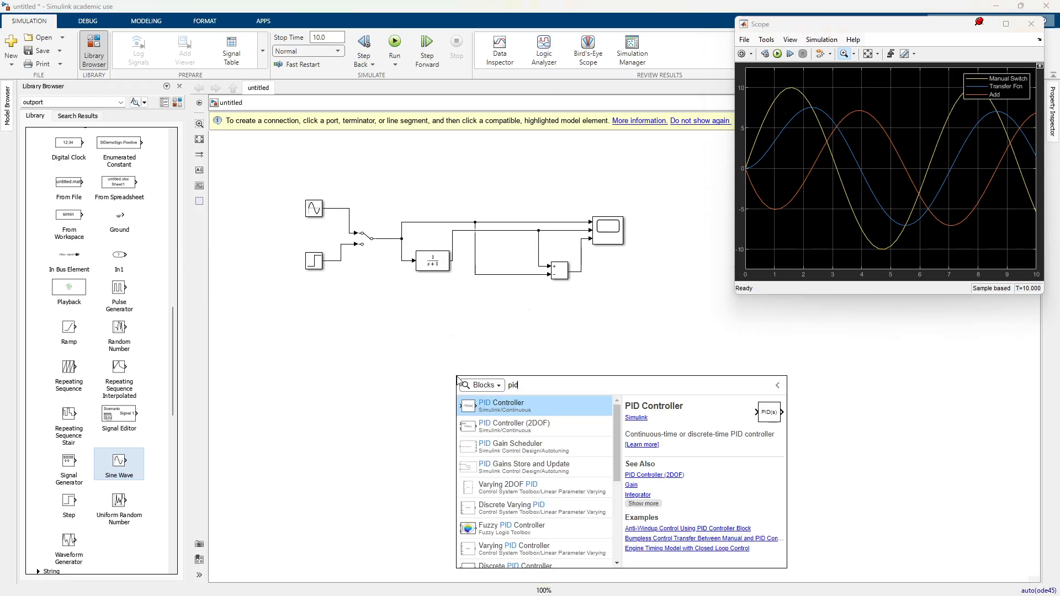
{"action": "left_click", "coordinate": [534, 409]}
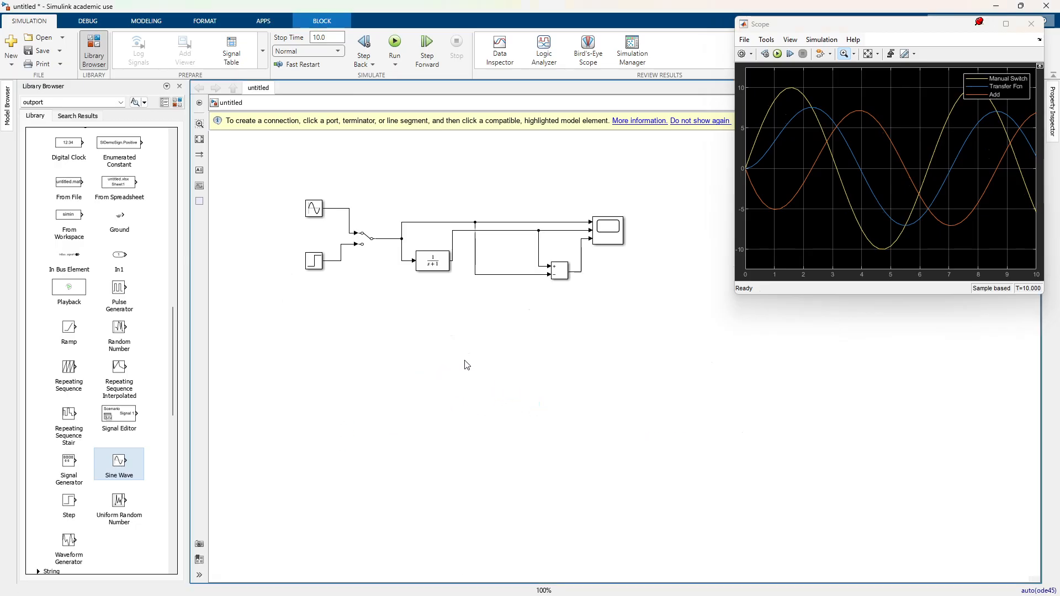
{"action": "scroll", "coordinate": [460, 359], "scroll_direction": "up", "scroll_amount": 2}
{"action": "scroll", "coordinate": [460, 359], "scroll_direction": "down", "scroll_amount": 1}
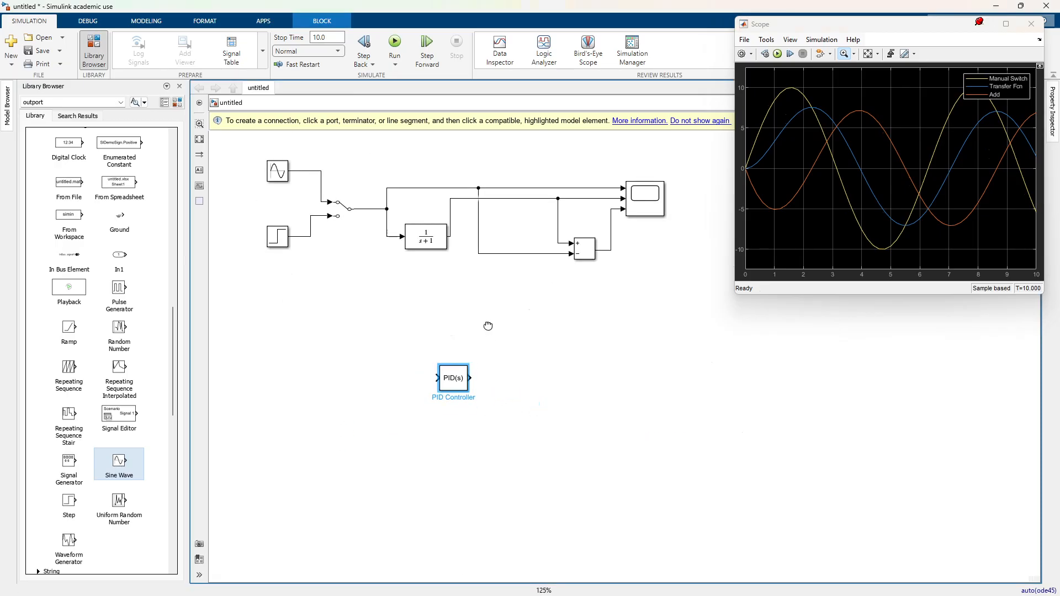
{"action": "left_click_drag", "start_coordinate": [488, 327], "coordinate": [506, 405]}
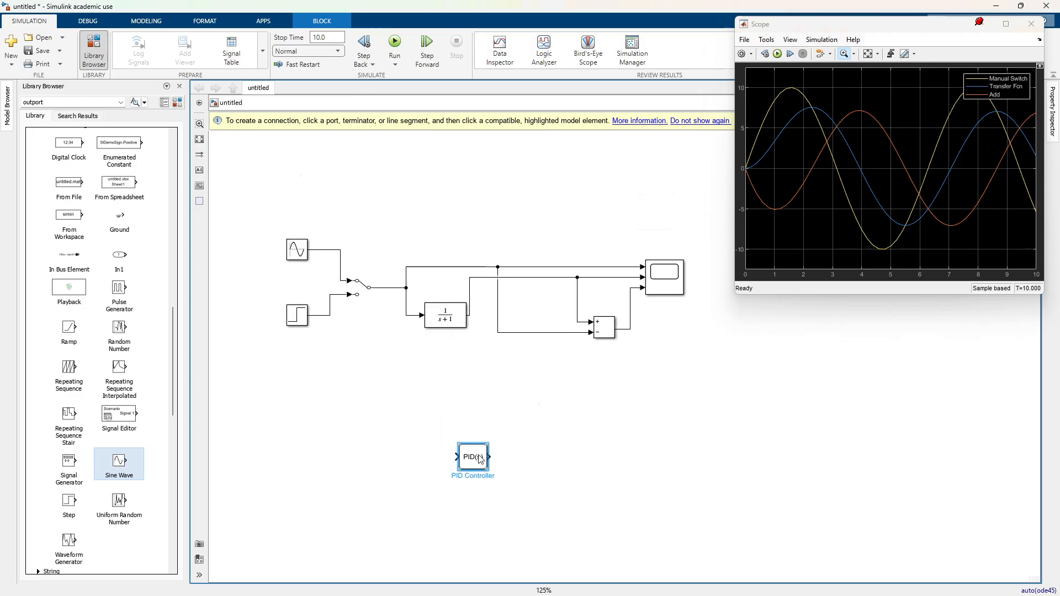
{"action": "left_click_drag", "start_coordinate": [481, 460], "coordinate": [439, 401]}
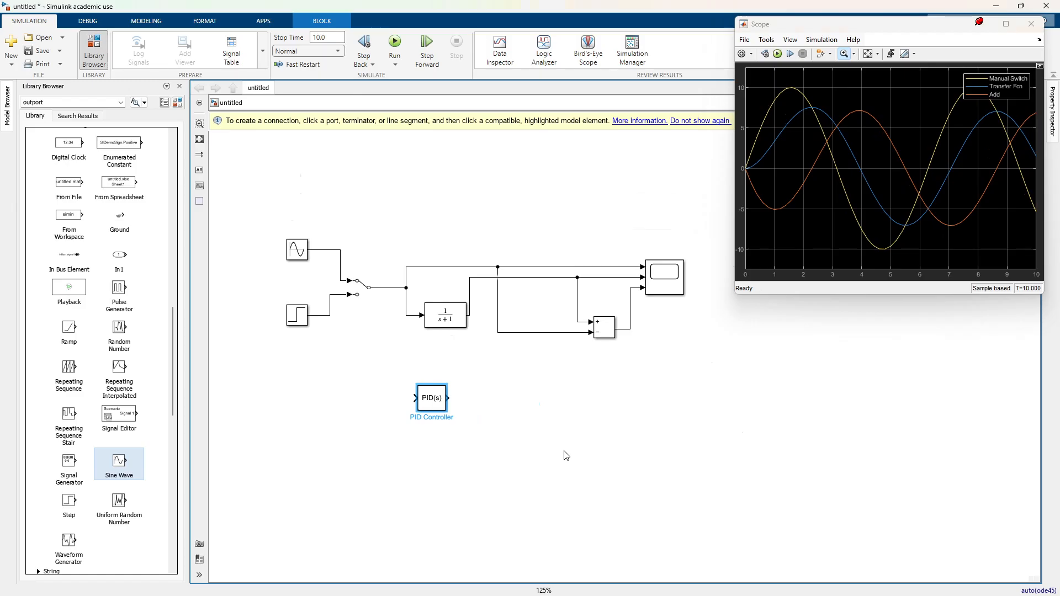
{"action": "left_click", "coordinate": [569, 544]}
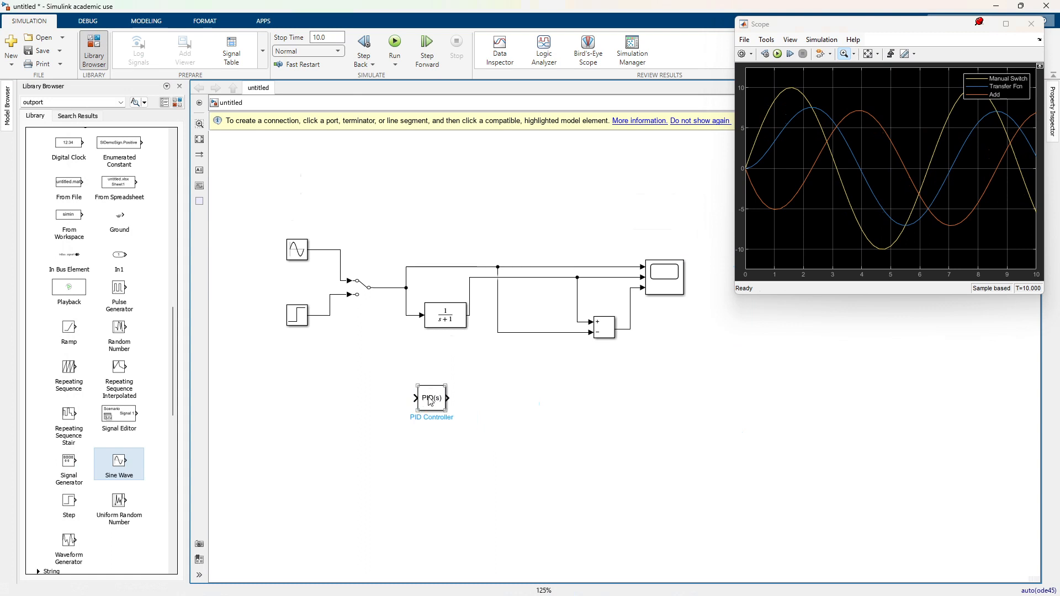
Step: Duplicate the Transfer Fcn block and place the copy level with the PID Controller on its output side
{"action": "left_click", "coordinate": [452, 328]}
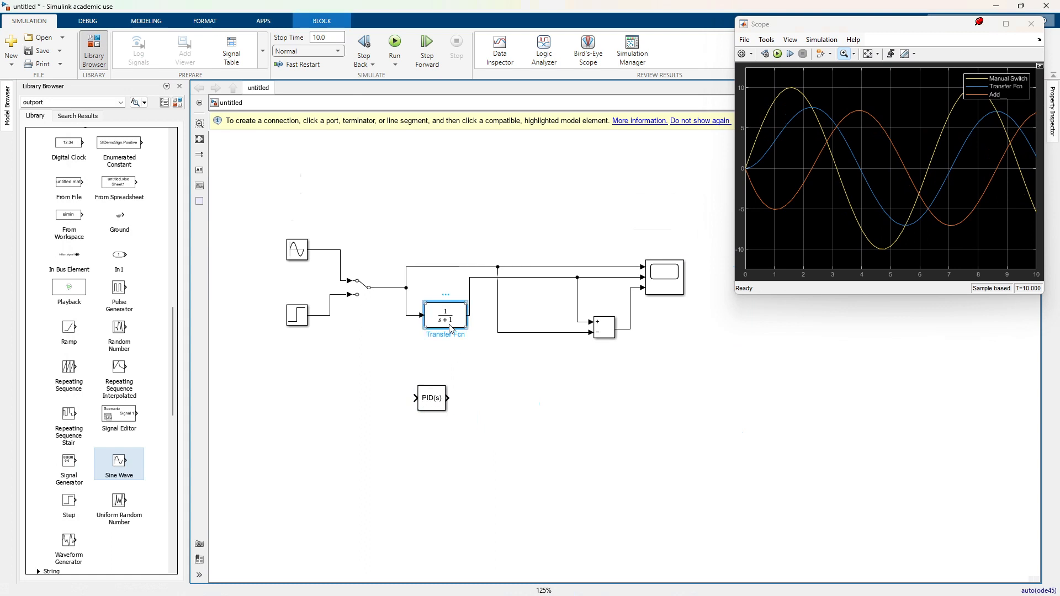
{"action": "left_click", "coordinate": [517, 410]}
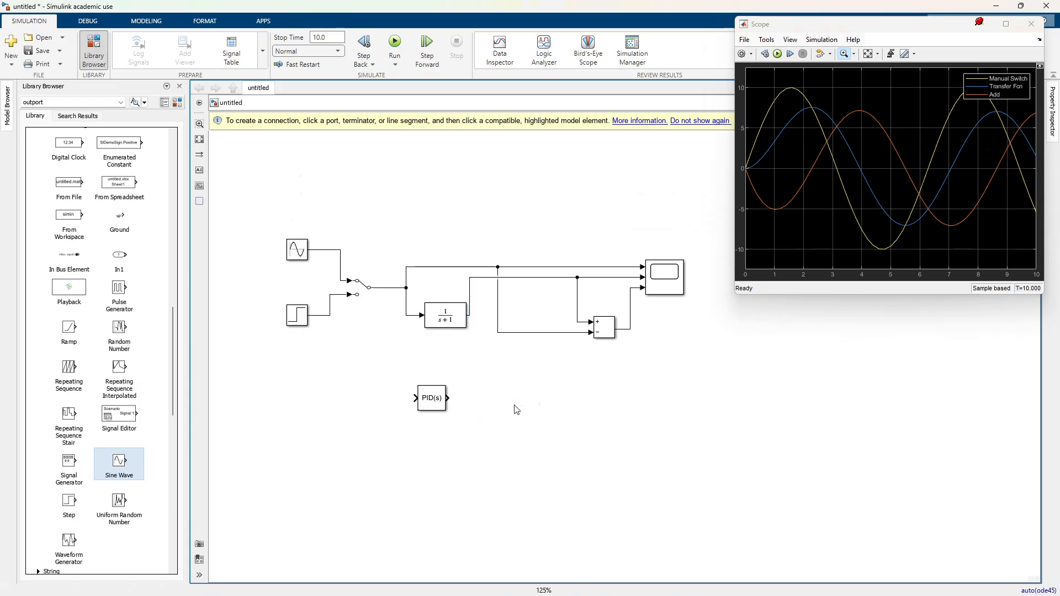
{"action": "key", "text": "ctrl+v"}
{"action": "left_click_drag", "start_coordinate": [532, 411], "coordinate": [542, 398]}
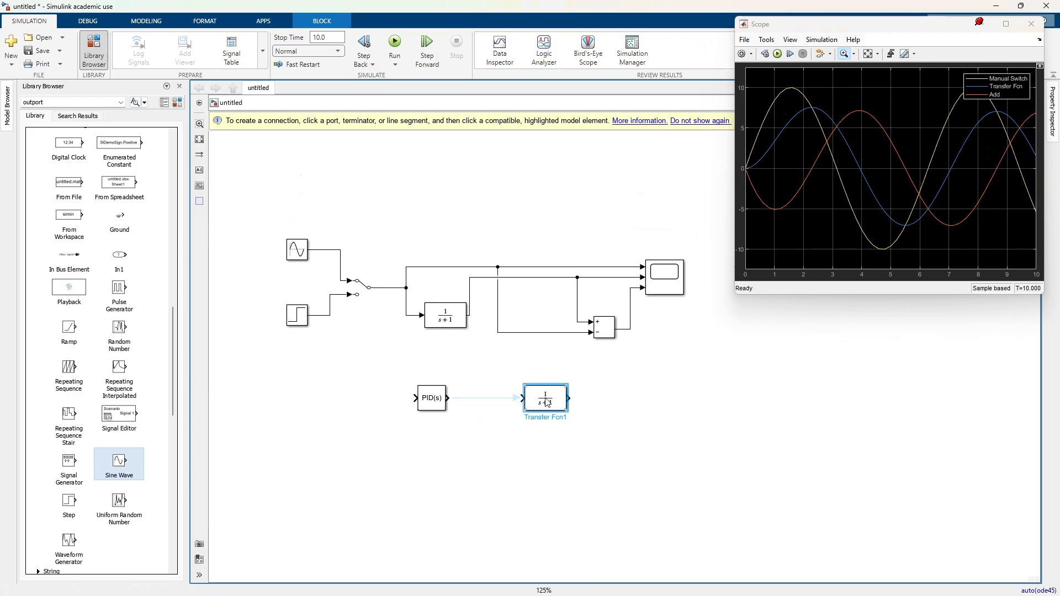
Step: Move the PID Controller aside and place a copy of the Step block in line with the copied Transfer Fcn
{"action": "left_click_drag", "start_coordinate": [433, 395], "coordinate": [364, 482]}
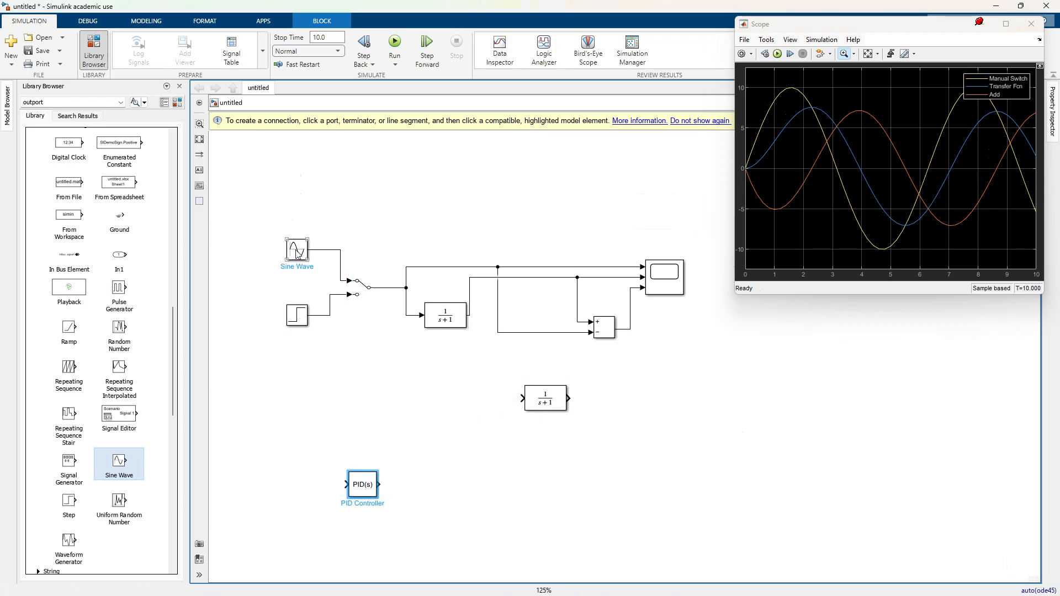
{"action": "left_click", "coordinate": [301, 330]}
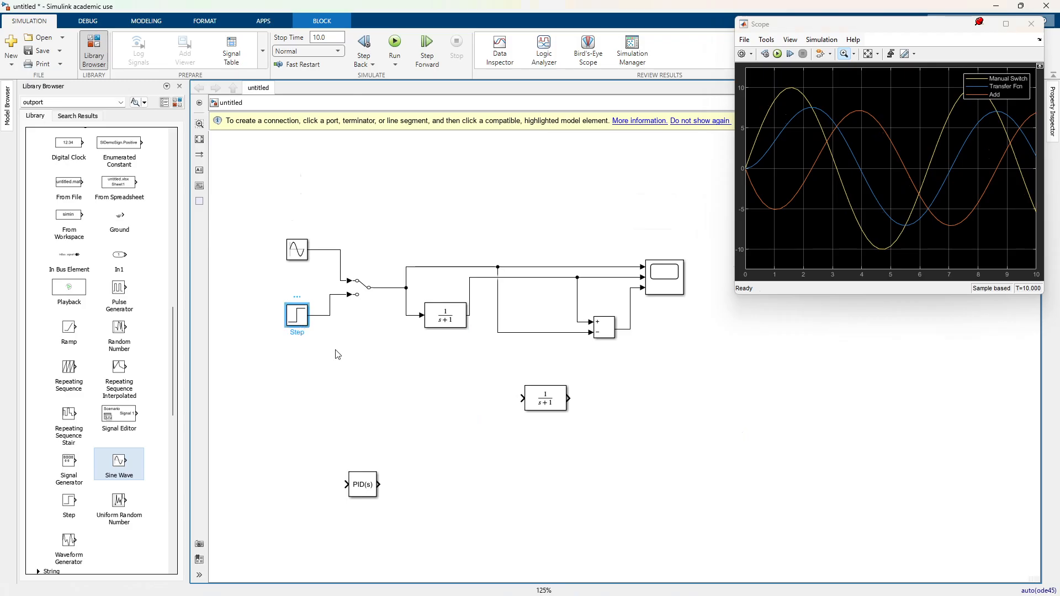
{"action": "key", "text": "ctrl+c"}
{"action": "key", "text": "ctrl+v"}
{"action": "left_click_drag", "start_coordinate": [307, 333], "coordinate": [345, 405]}
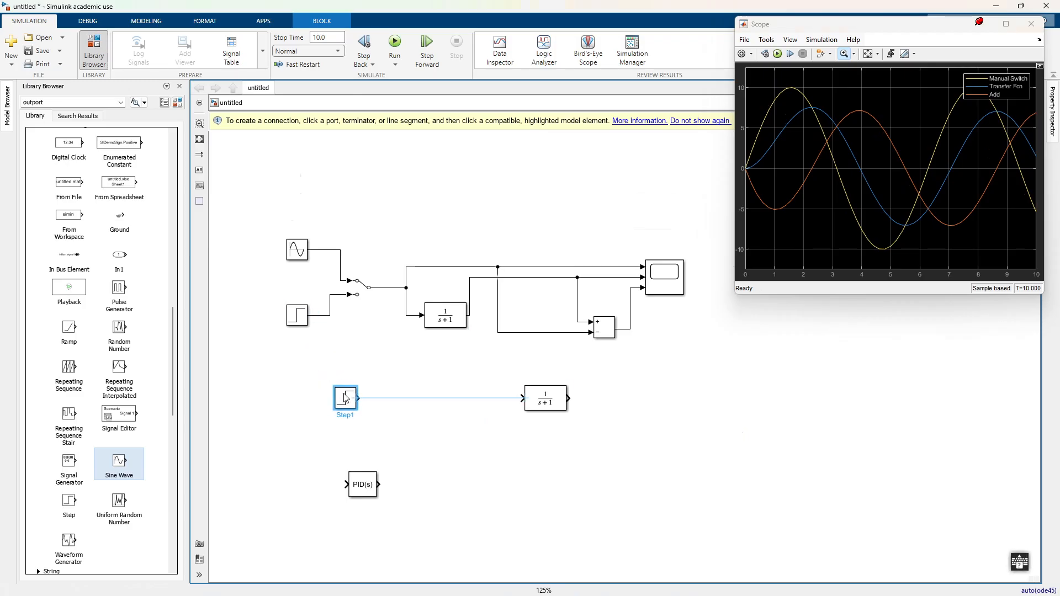
Step: Connect the copied Step to the copied Transfer Fcn and move that Transfer Fcn closer to the Step
{"action": "left_click", "coordinate": [362, 398]}
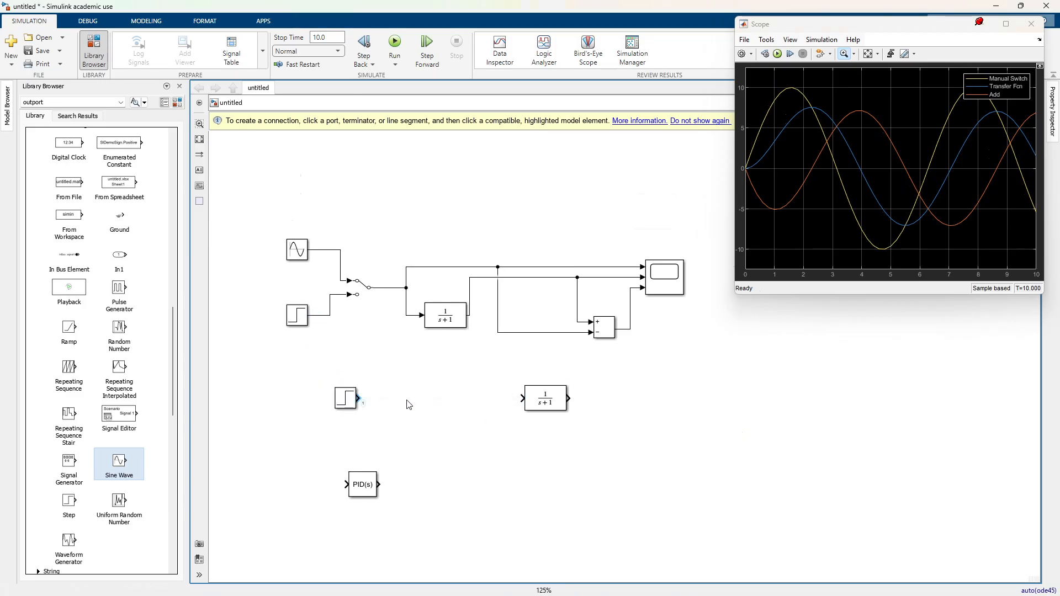
{"action": "left_click", "coordinate": [551, 401]}
{"action": "left_click", "coordinate": [344, 404]}
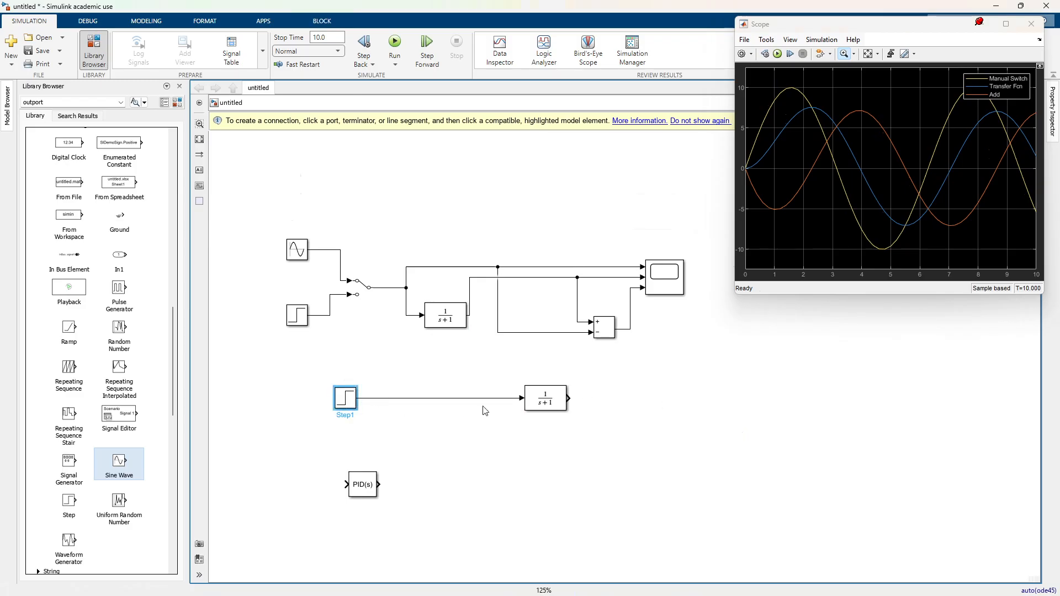
{"action": "left_click", "coordinate": [544, 402]}
{"action": "left_click_drag", "start_coordinate": [540, 409], "coordinate": [465, 408]}
Step: Duplicate the Scope block and place the copy on the output side of the lower Transfer Fcn
{"action": "left_click", "coordinate": [667, 299]}
{"action": "left_click", "coordinate": [674, 266]}
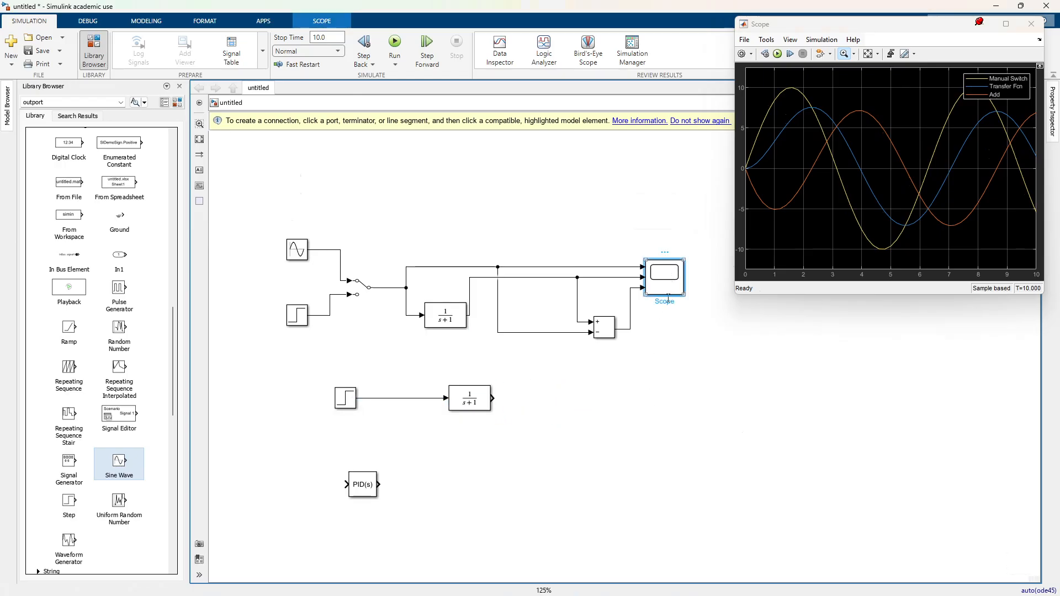
{"action": "key", "text": "ctrl+c"}
{"action": "key", "text": "ctrl+v"}
{"action": "left_click_drag", "start_coordinate": [679, 294], "coordinate": [618, 416]}
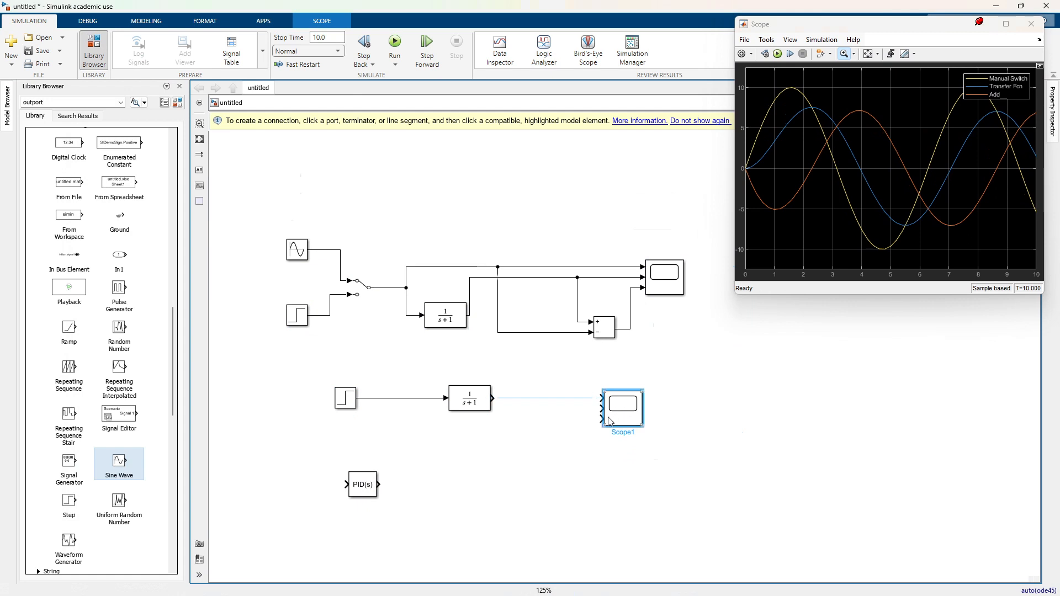
{"action": "double_click", "coordinate": [626, 408]}
{"action": "right_click", "coordinate": [628, 408]}
{"action": "left_click", "coordinate": [665, 575]}
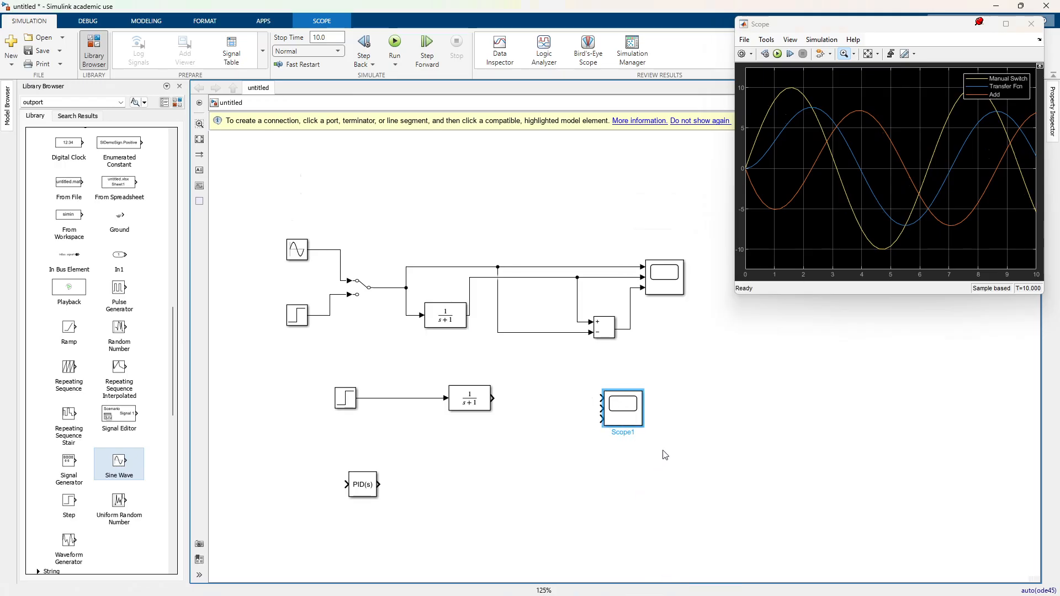
{"action": "left_click_drag", "start_coordinate": [691, 246], "coordinate": [274, 111]}
{"action": "left_click", "coordinate": [301, 125]}
{"action": "left_click", "coordinate": [249, 125]}
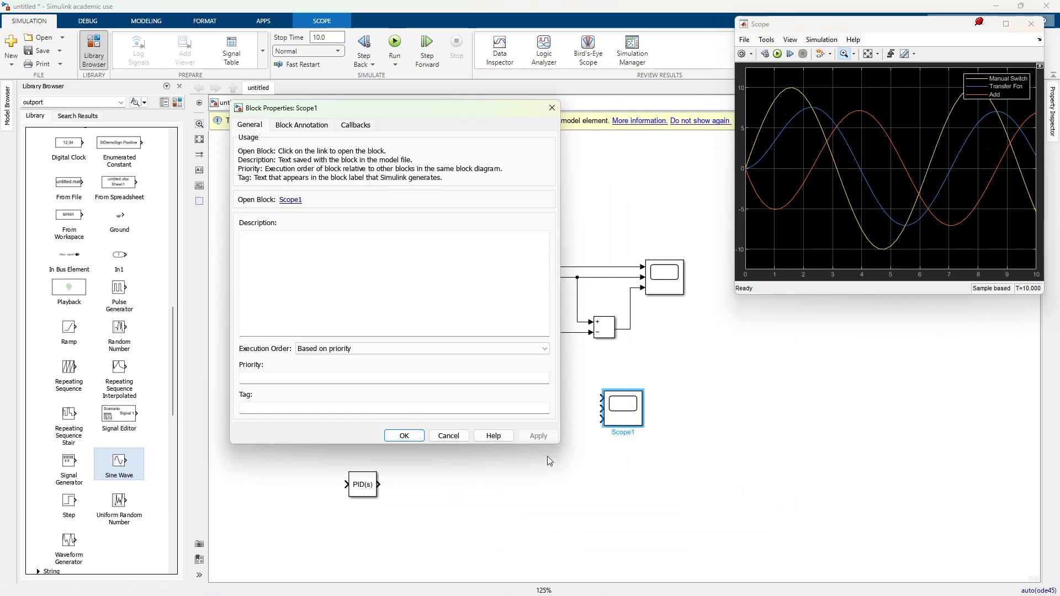
{"action": "left_click_drag", "start_coordinate": [546, 448], "coordinate": [546, 492]}
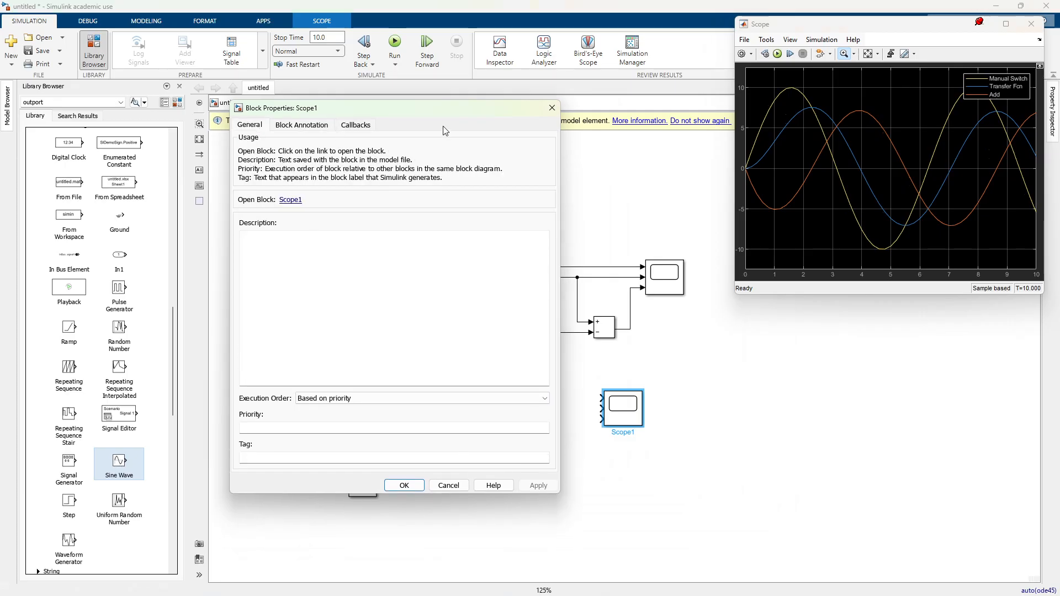
{"action": "left_click", "coordinate": [551, 107]}
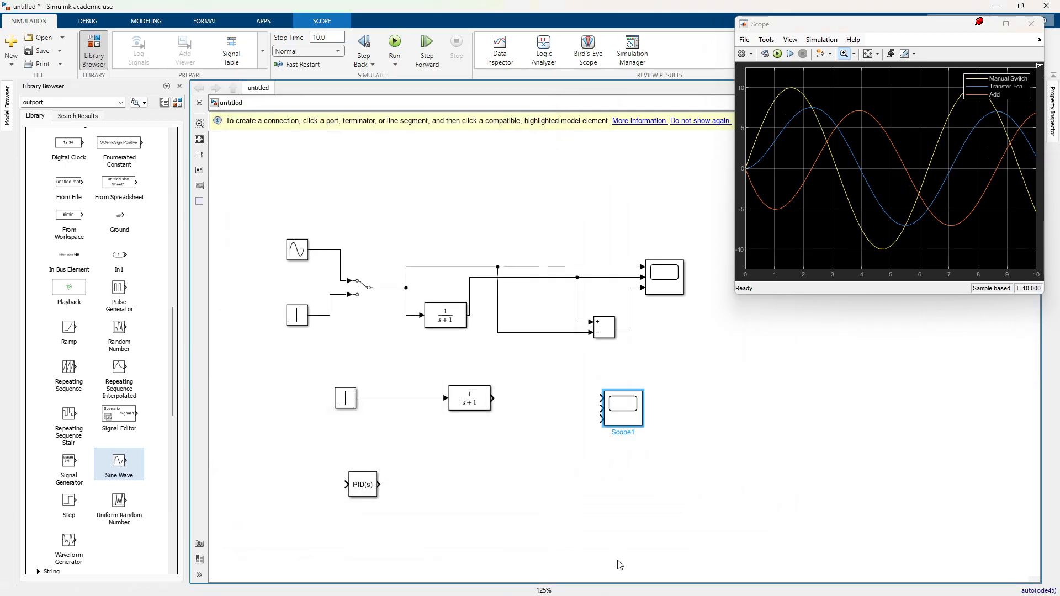
Step: Reduce the copied Scope to a single input port and connect it to the lower Transfer Fcn output
{"action": "left_click", "coordinate": [600, 418]}
{"action": "key", "text": "Delete"}
{"action": "left_click", "coordinate": [602, 421]}
{"action": "key", "text": "Delete"}
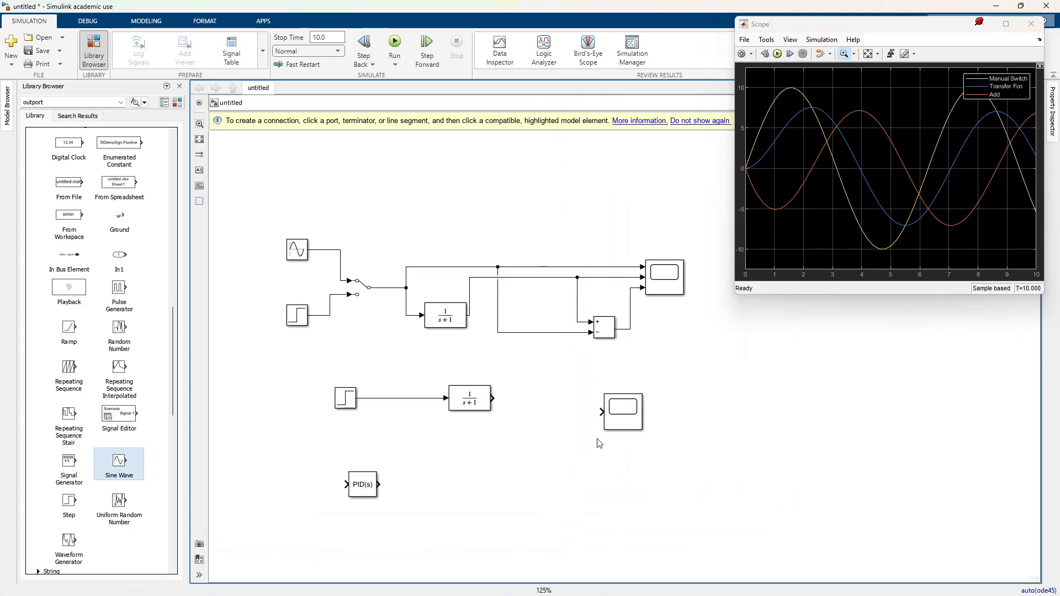
{"action": "left_click_drag", "start_coordinate": [635, 415], "coordinate": [576, 402]}
{"action": "left_click", "coordinate": [578, 508]}
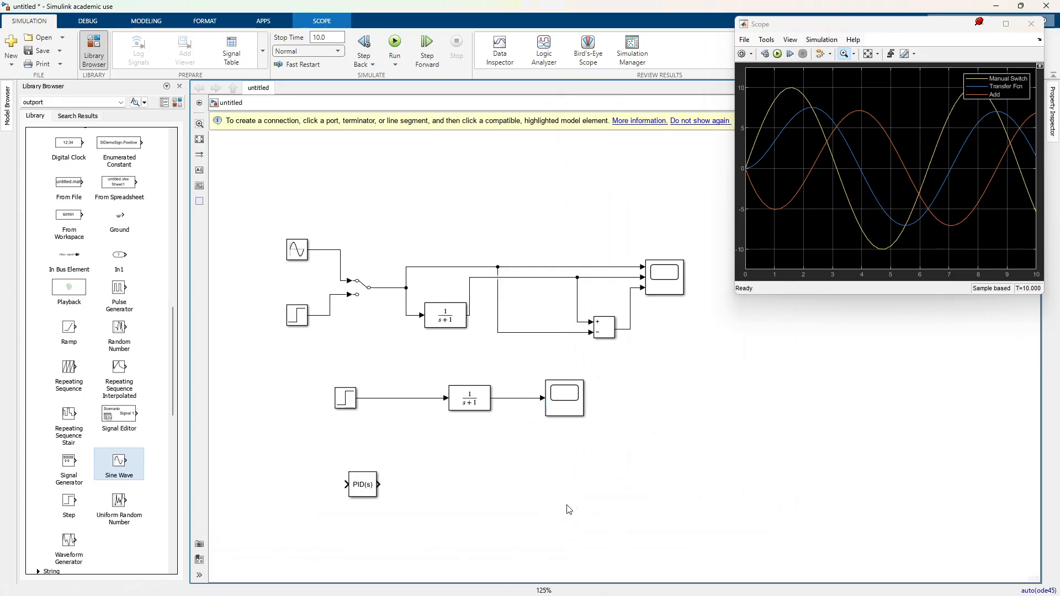
Step: Space out the lower Step, Transfer Fcn and Scope, and insert the PID Controller into the line between Step and Transfer Fcn
{"action": "left_click_drag", "start_coordinate": [558, 410], "coordinate": [577, 410]}
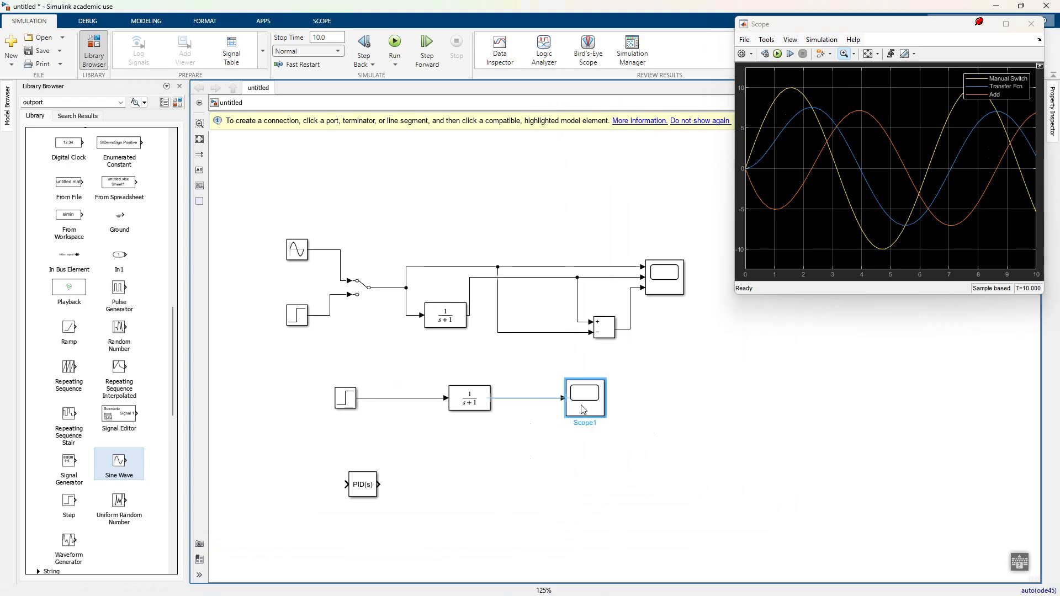
{"action": "left_click_drag", "start_coordinate": [473, 403], "coordinate": [484, 402]}
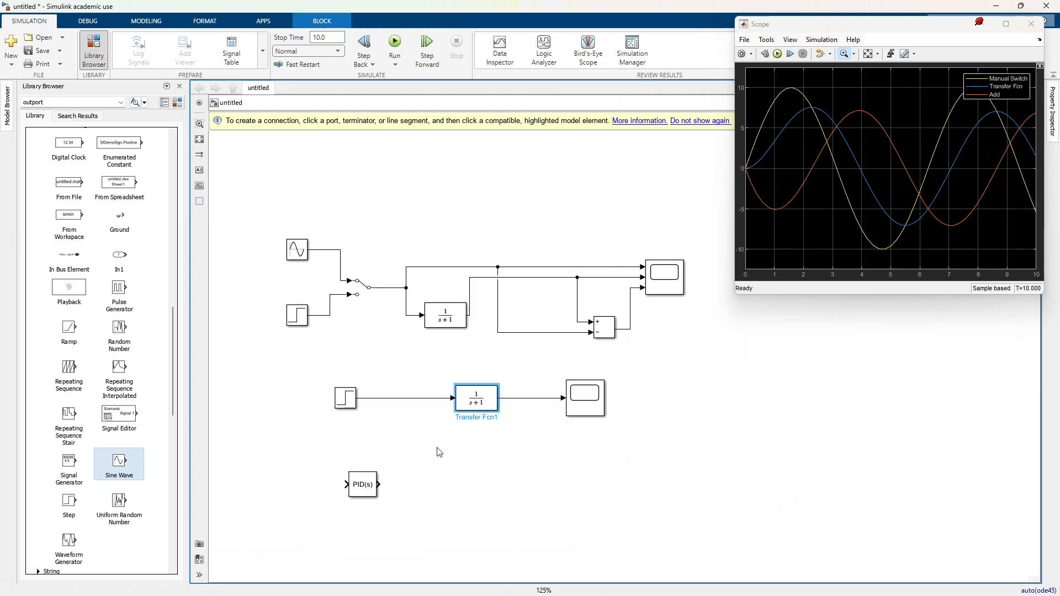
{"action": "left_click_drag", "start_coordinate": [364, 494], "coordinate": [402, 472]}
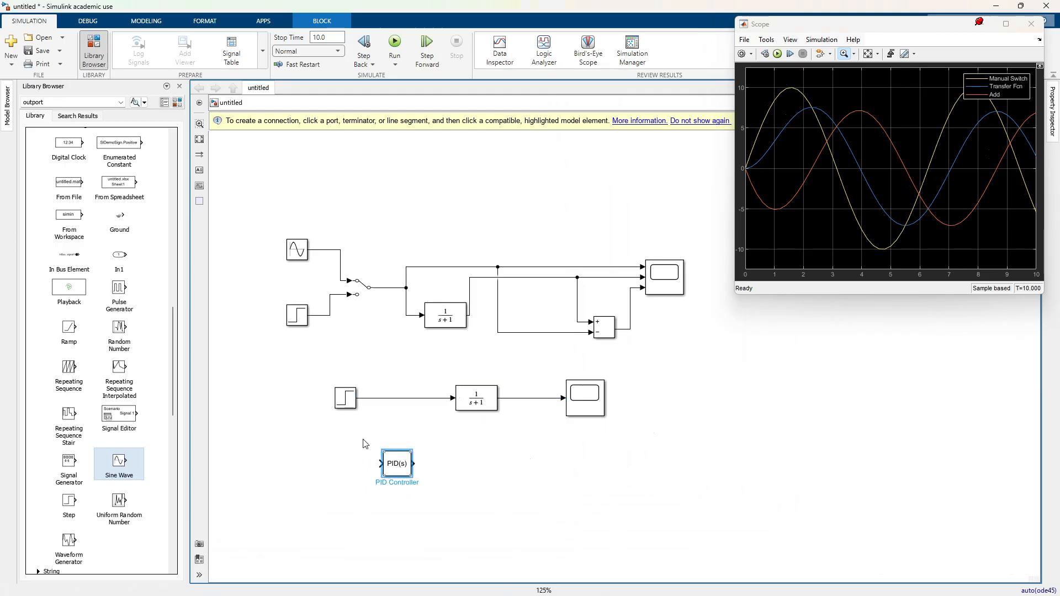
{"action": "left_click_drag", "start_coordinate": [354, 406], "coordinate": [305, 405]}
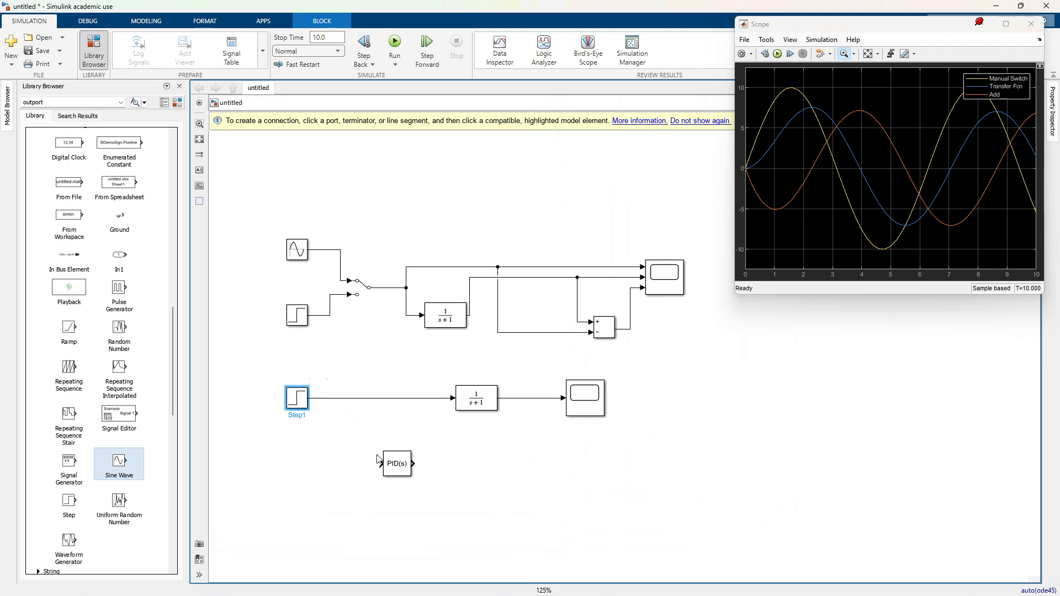
{"action": "left_click_drag", "start_coordinate": [397, 470], "coordinate": [404, 409]}
{"action": "left_click", "coordinate": [461, 467]}
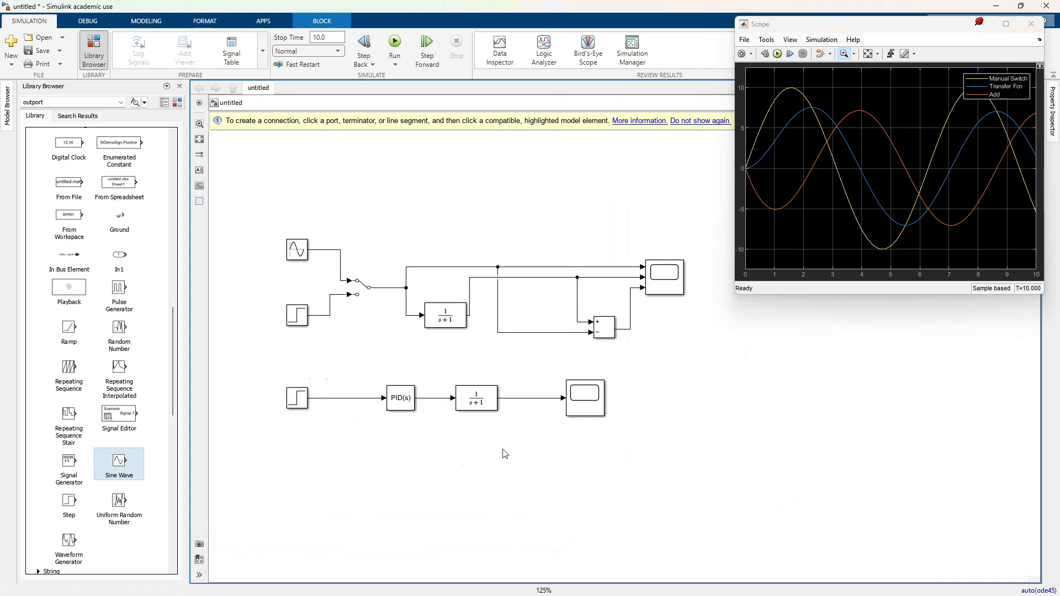
Step: Run the simulation and open the lower Scope's plot of the PID-controlled Transfer Fcn output
{"action": "left_click", "coordinate": [395, 42]}
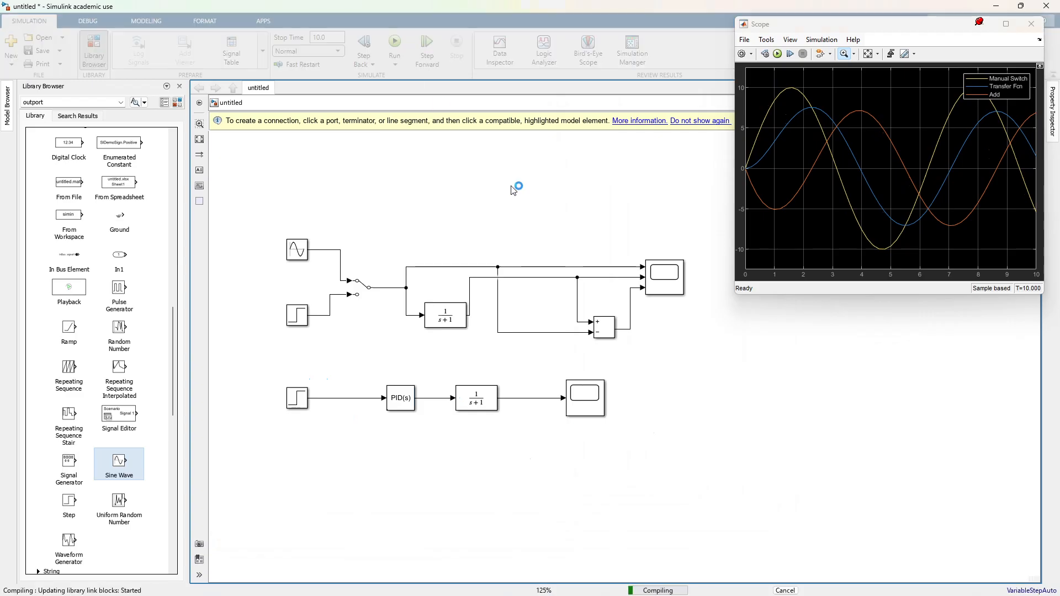
{"action": "left_click", "coordinate": [593, 401]}
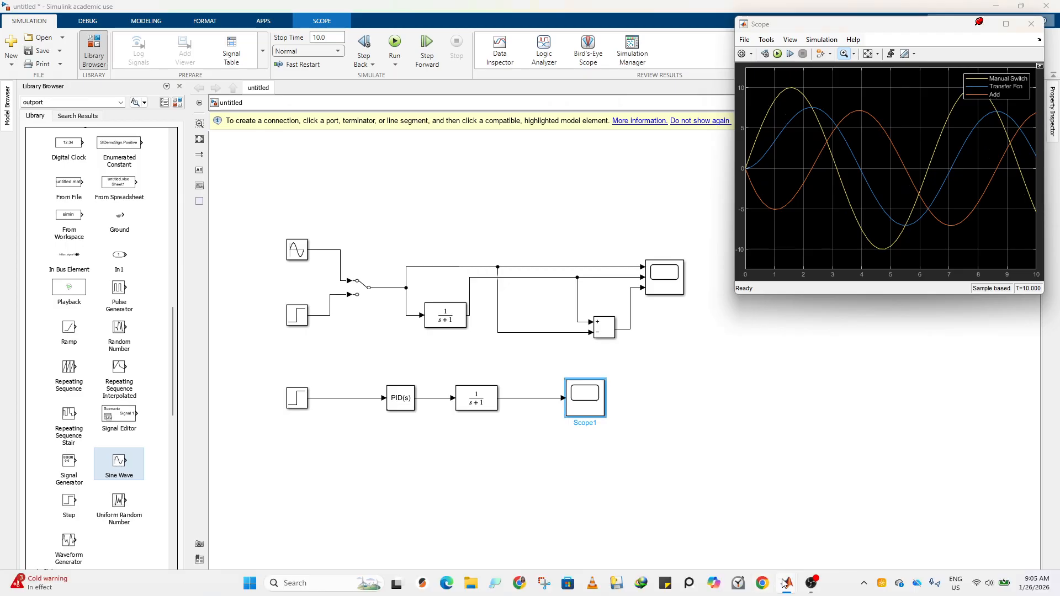
{"action": "mouse_move", "coordinate": [787, 583]}
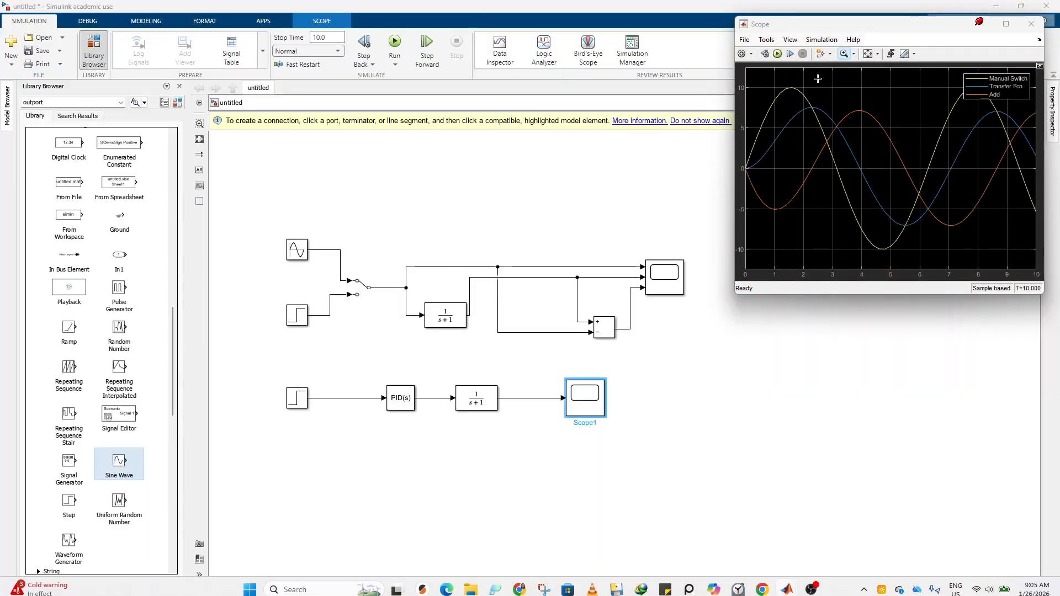
Step: Stack the Scope window above the Scope1 window so that both plots sit clear of the model's blocks
{"action": "left_click_drag", "start_coordinate": [849, 29], "coordinate": [469, 63]}
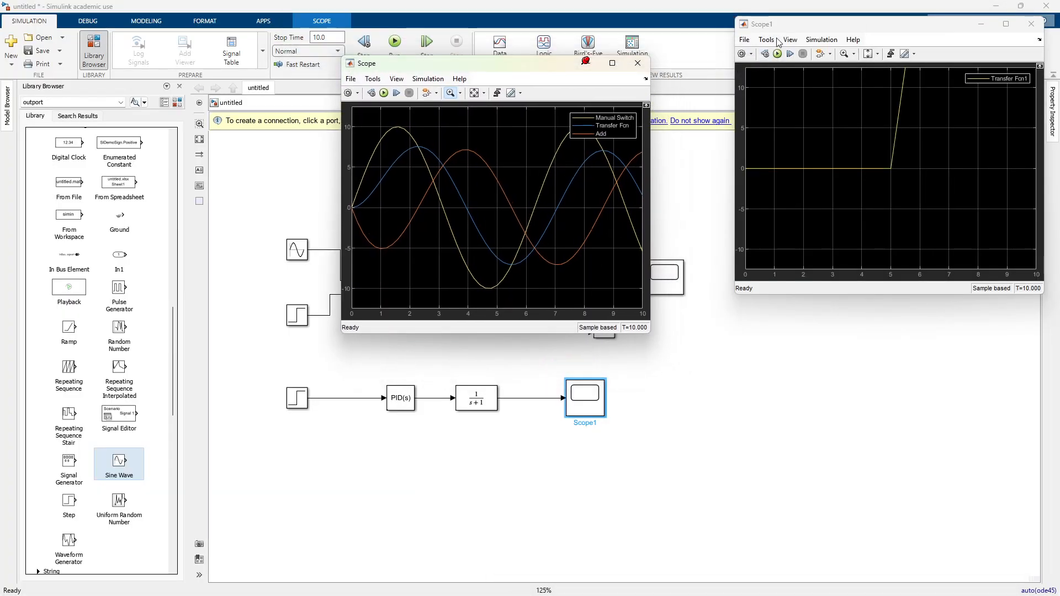
{"action": "left_click", "coordinate": [781, 31]}
{"action": "left_click_drag", "start_coordinate": [782, 31], "coordinate": [717, 347]}
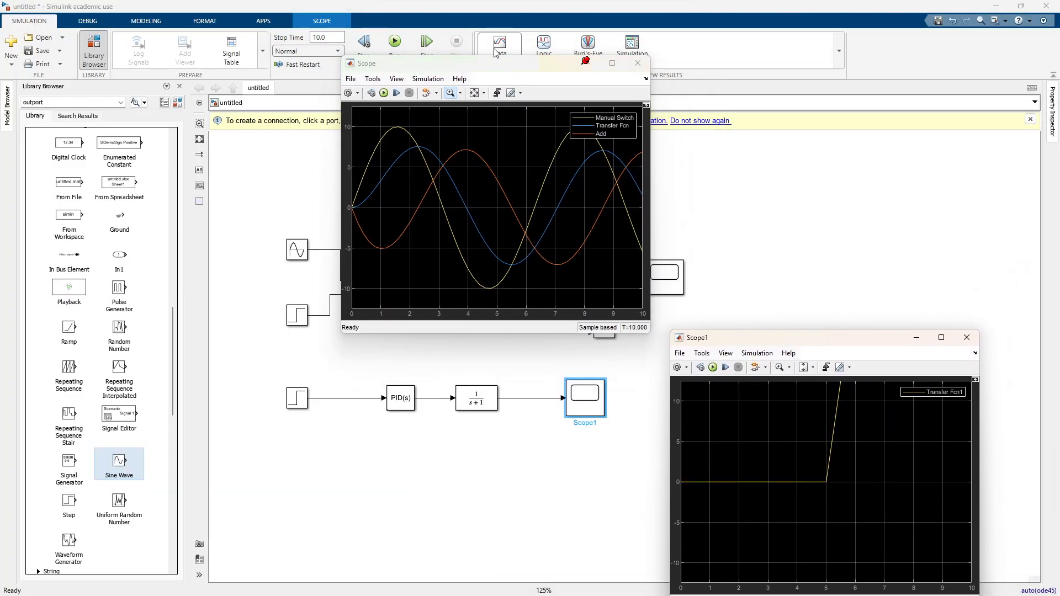
{"action": "left_click_drag", "start_coordinate": [493, 69], "coordinate": [860, 40]}
{"action": "left_click_drag", "start_coordinate": [783, 343], "coordinate": [823, 323]}
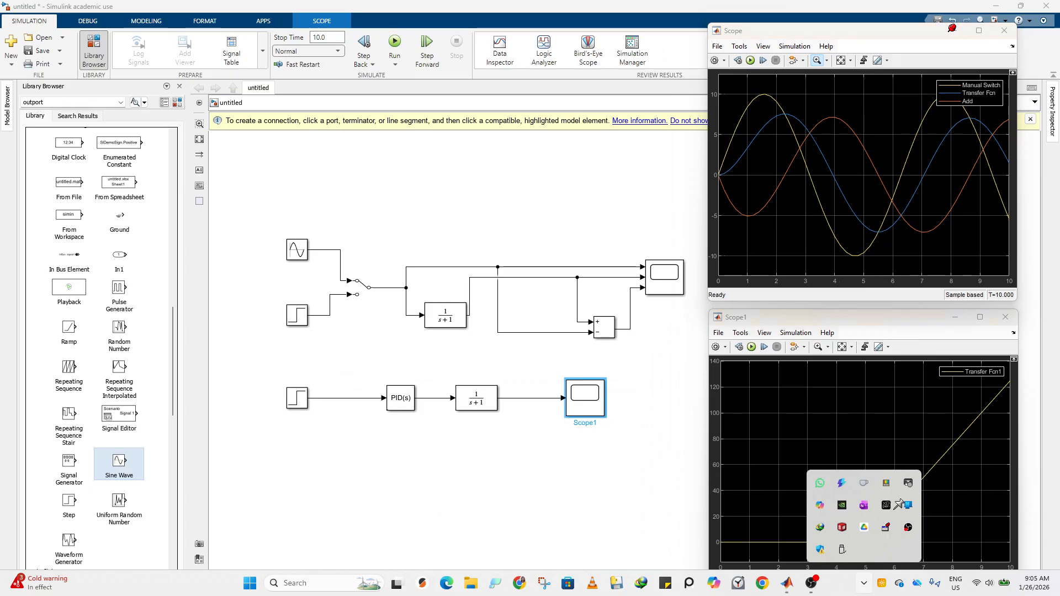
Step: Keep the Scope1 window on top and rerun the simulation with the Manual Switch set to the Step source, fitting the Scope axes
{"action": "left_click", "coordinate": [896, 388]}
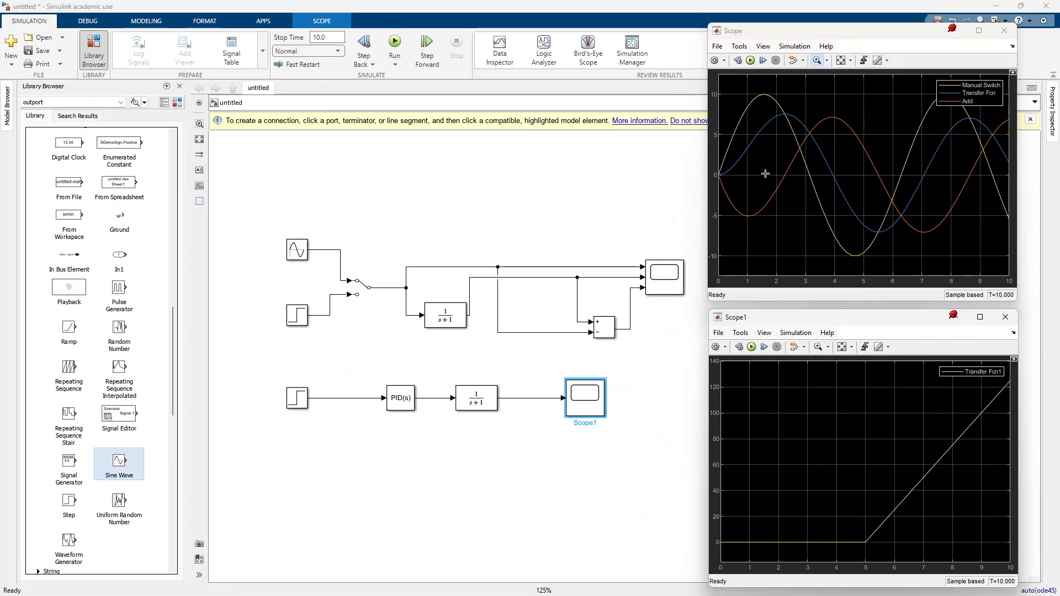
{"action": "left_click", "coordinate": [363, 287]}
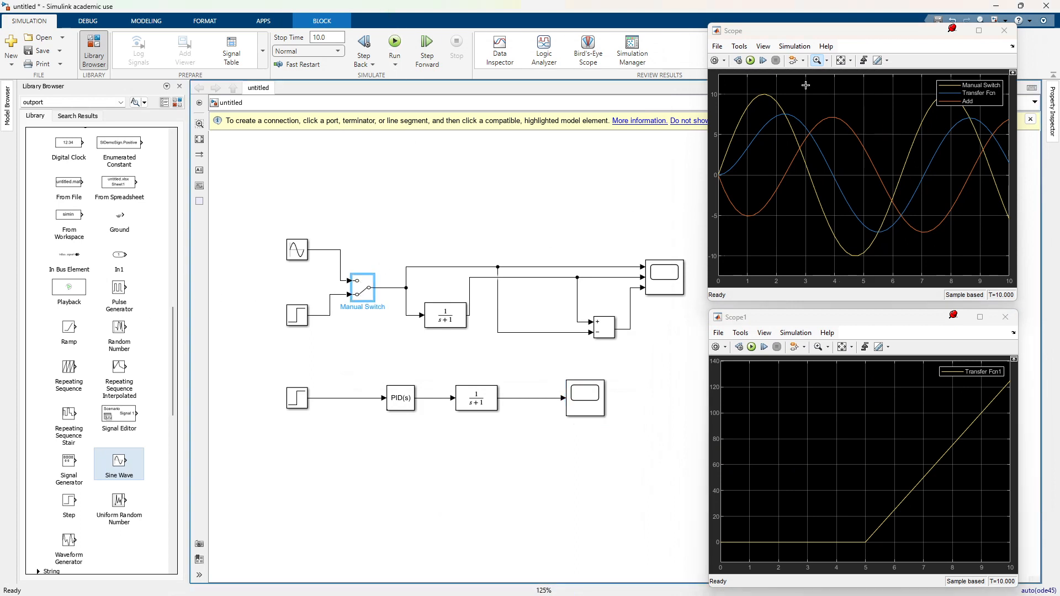
{"action": "left_click", "coordinate": [751, 60]}
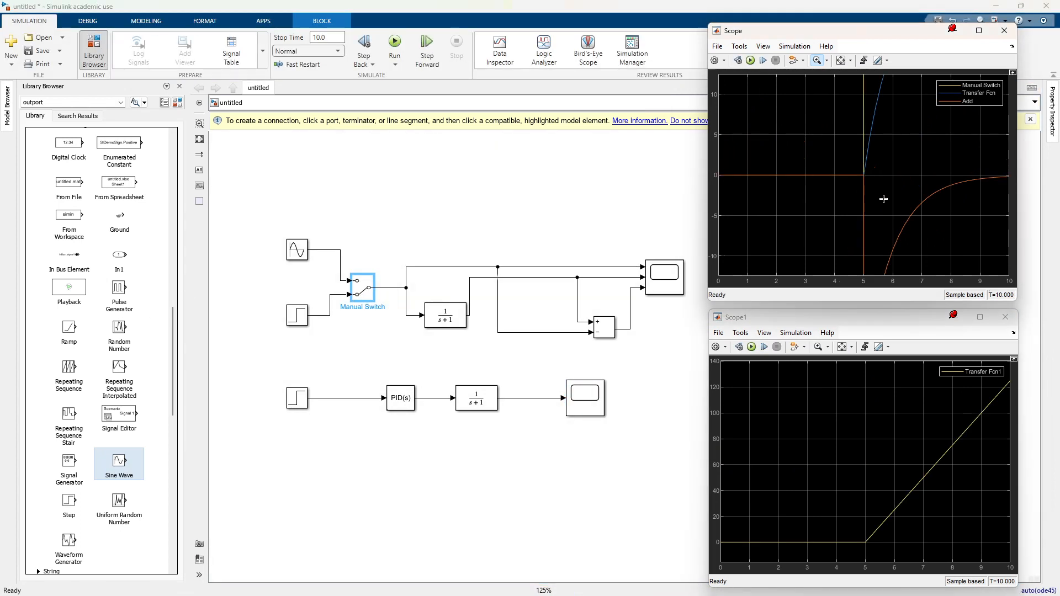
{"action": "left_click", "coordinate": [842, 61]}
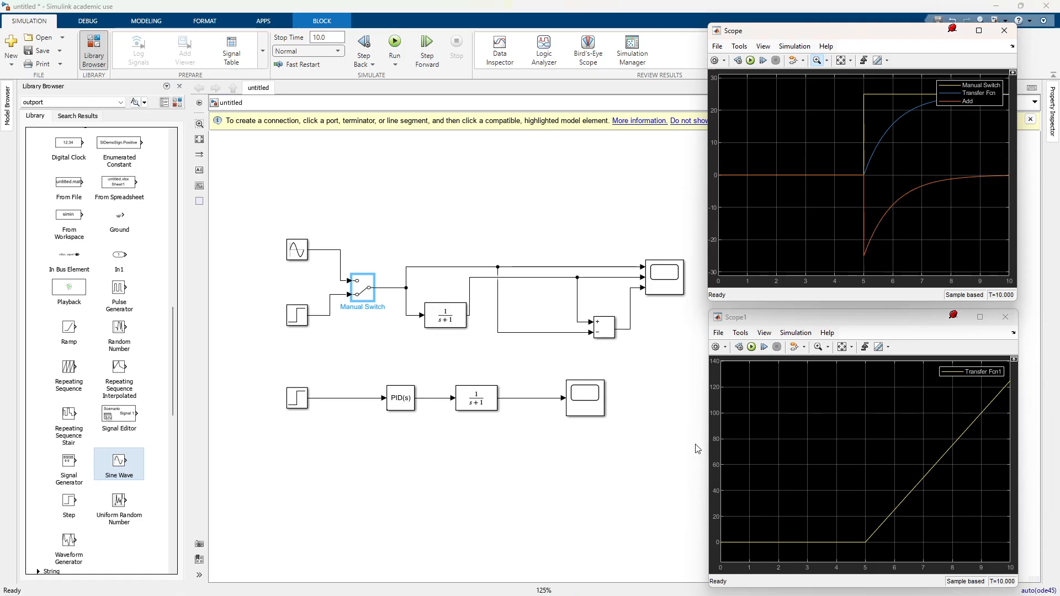
Step: Move the PID Controller closer to the lower Step and place a copy of the plus-minus Add block between them
{"action": "left_click", "coordinate": [389, 397]}
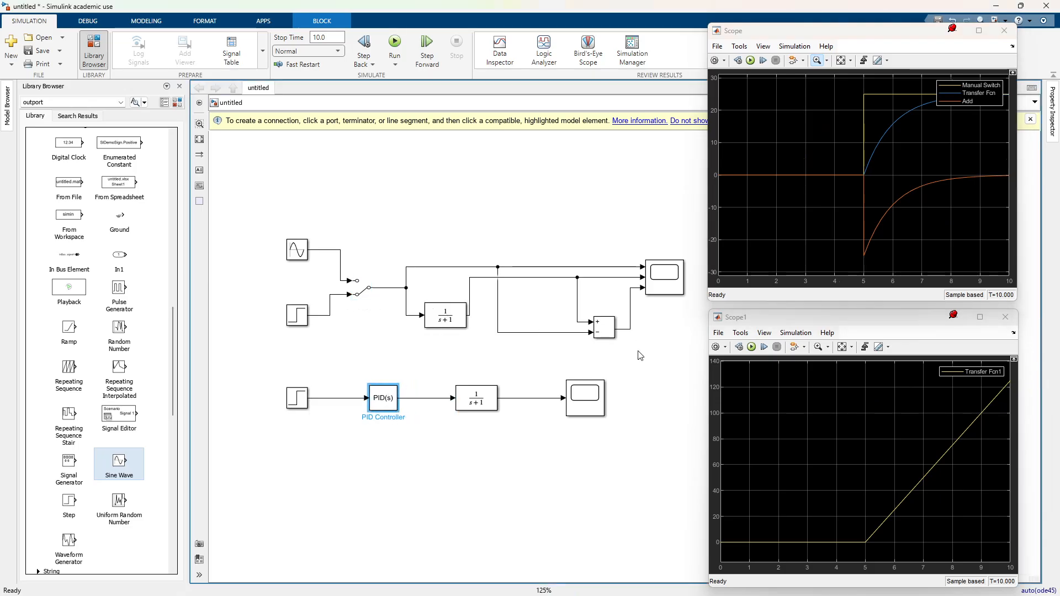
{"action": "left_click", "coordinate": [601, 340]}
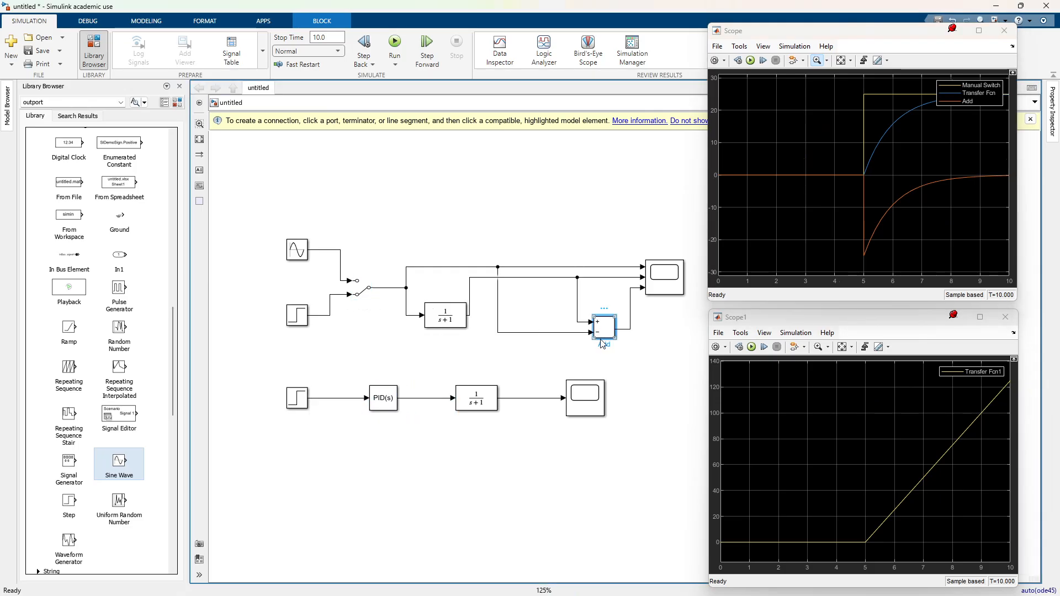
{"action": "left_click_drag", "start_coordinate": [603, 344], "coordinate": [366, 465]}
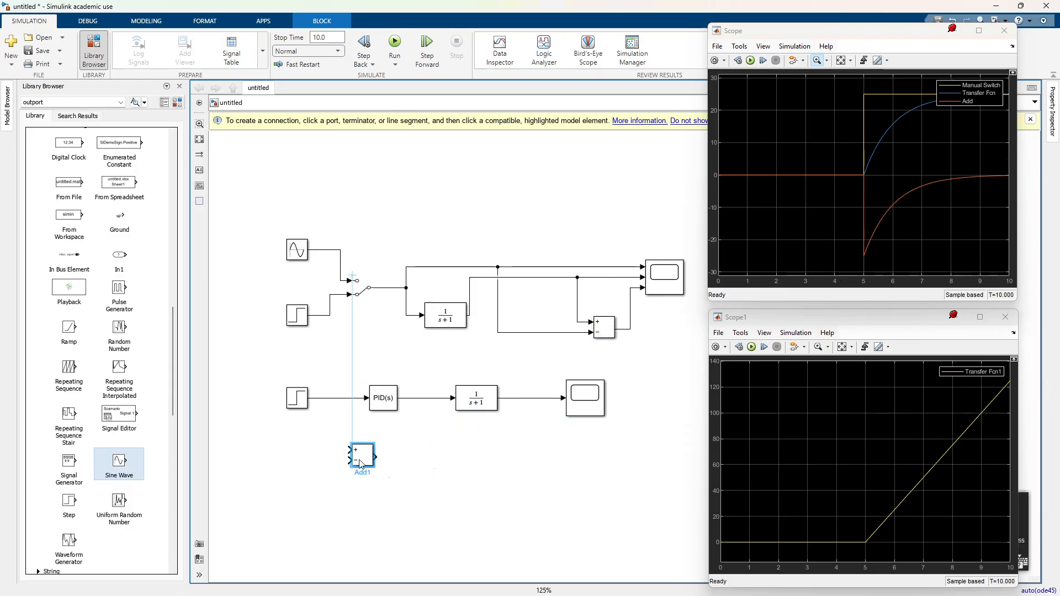
{"action": "left_click", "coordinate": [358, 398]}
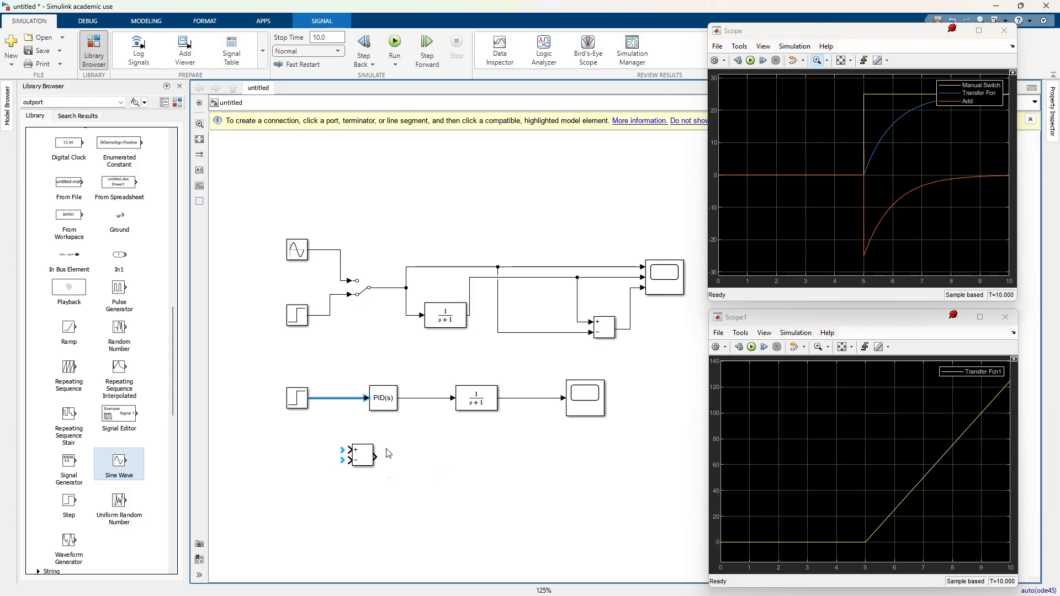
{"action": "left_click_drag", "start_coordinate": [371, 458], "coordinate": [346, 405]}
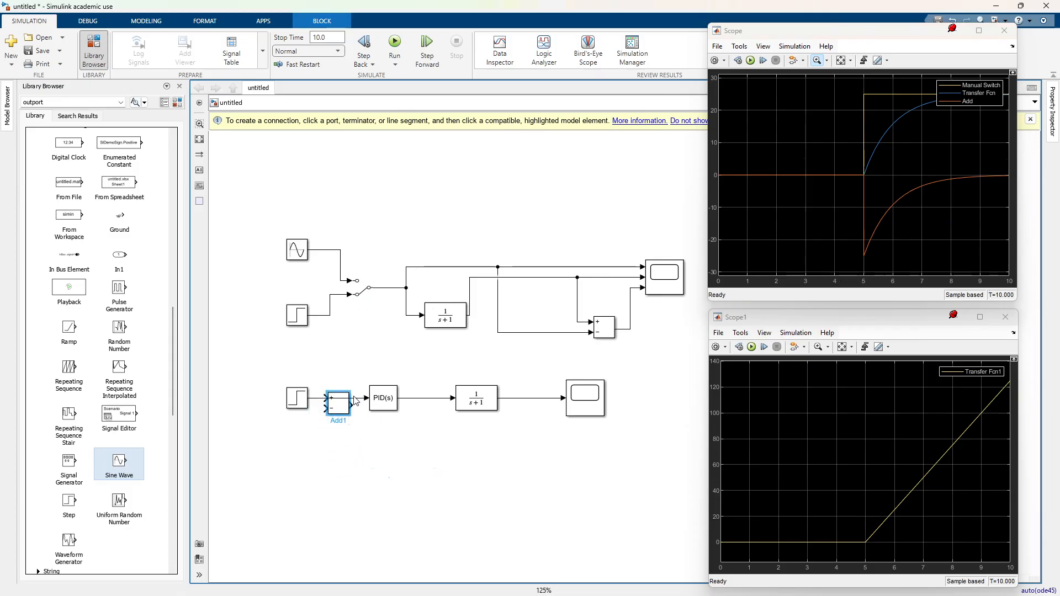
Step: Replace the direct lower Step-to-PID line with one through the copied Add block, using its plus input and leaving more room beside the Step
{"action": "left_click", "coordinate": [355, 398]}
{"action": "left_click_drag", "start_coordinate": [297, 393], "coordinate": [275, 398]}
{"action": "left_click", "coordinate": [333, 377]}
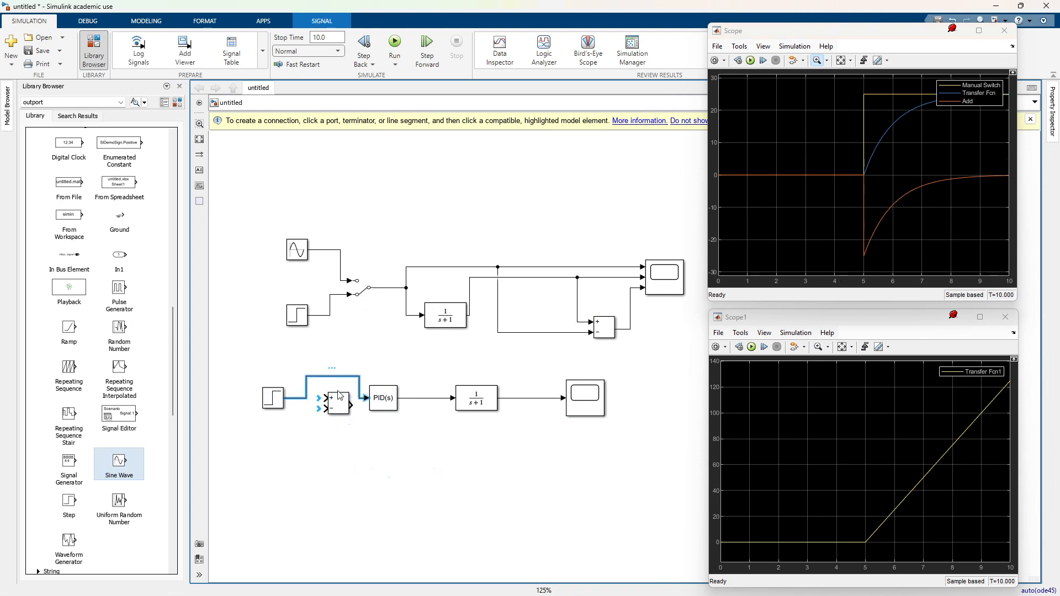
{"action": "key", "text": "Delete"}
{"action": "left_click", "coordinate": [343, 398]}
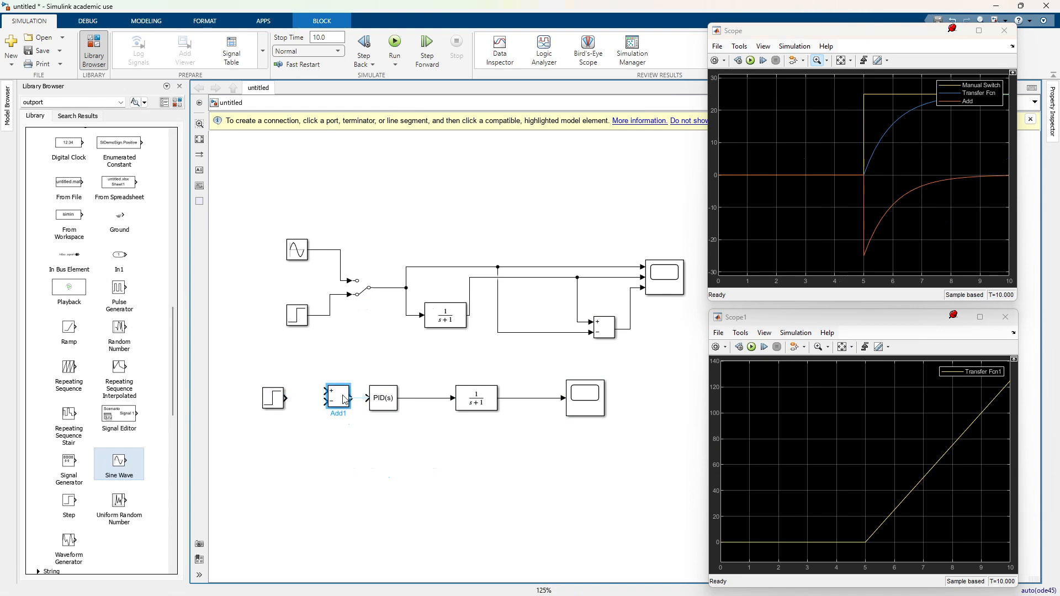
{"action": "mouse_move", "coordinate": [286, 398]}
{"action": "left_mouse_down"}
{"action": "mouse_move", "coordinate": [326, 392]}
{"action": "mouse_move", "coordinate": [275, 395]}
{"action": "left_mouse_up"}
{"action": "left_click", "coordinate": [523, 412]}
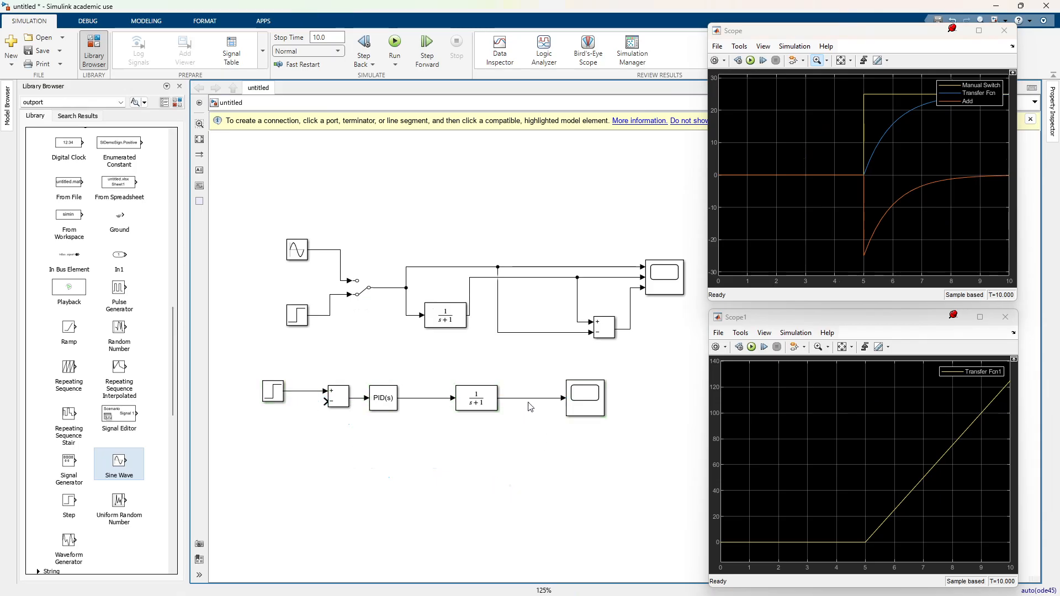
Step: Close the feedback loop by branching the lower Transfer Fcn output back to the copied Add block's minus input
{"action": "mouse_move", "coordinate": [325, 402]}
{"action": "left_mouse_down"}
{"action": "mouse_move", "coordinate": [500, 399]}
{"action": "mouse_move", "coordinate": [526, 454]}
{"action": "left_mouse_up"}
{"action": "left_click", "coordinate": [504, 427]}
{"action": "left_click", "coordinate": [611, 497]}
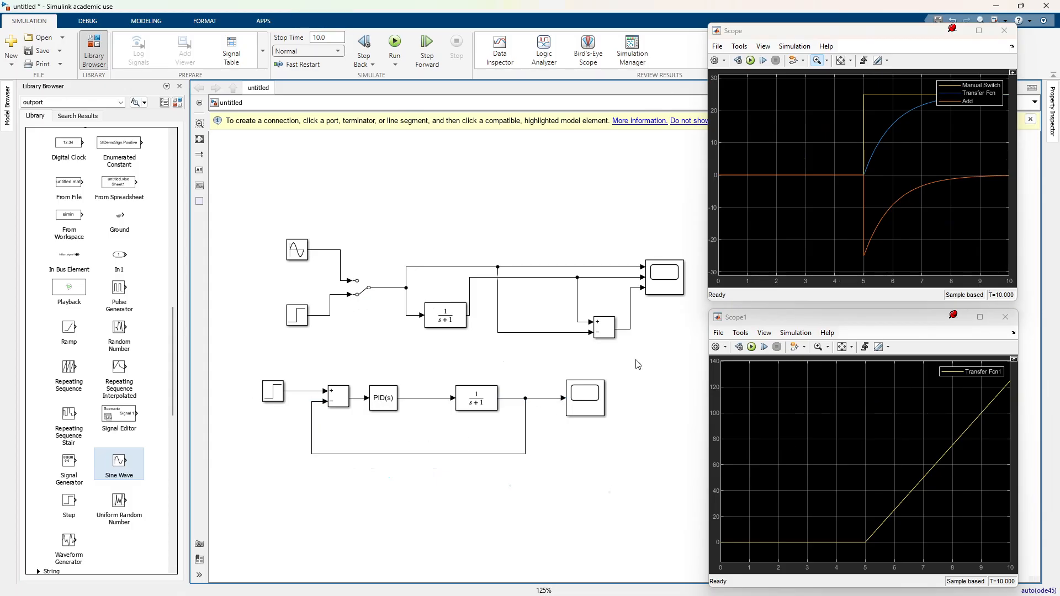
Step: Add a second input to the lower Scope, fed by a branch of the lower Step signal routed above the blocks
{"action": "left_click", "coordinate": [594, 409]}
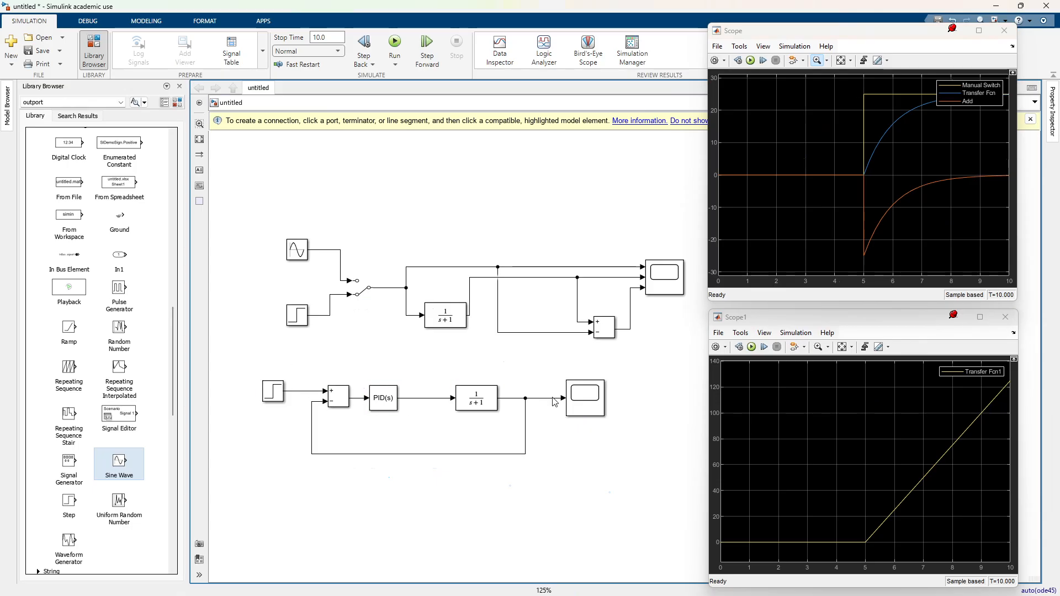
{"action": "left_click_drag", "start_coordinate": [585, 402], "coordinate": [595, 402]}
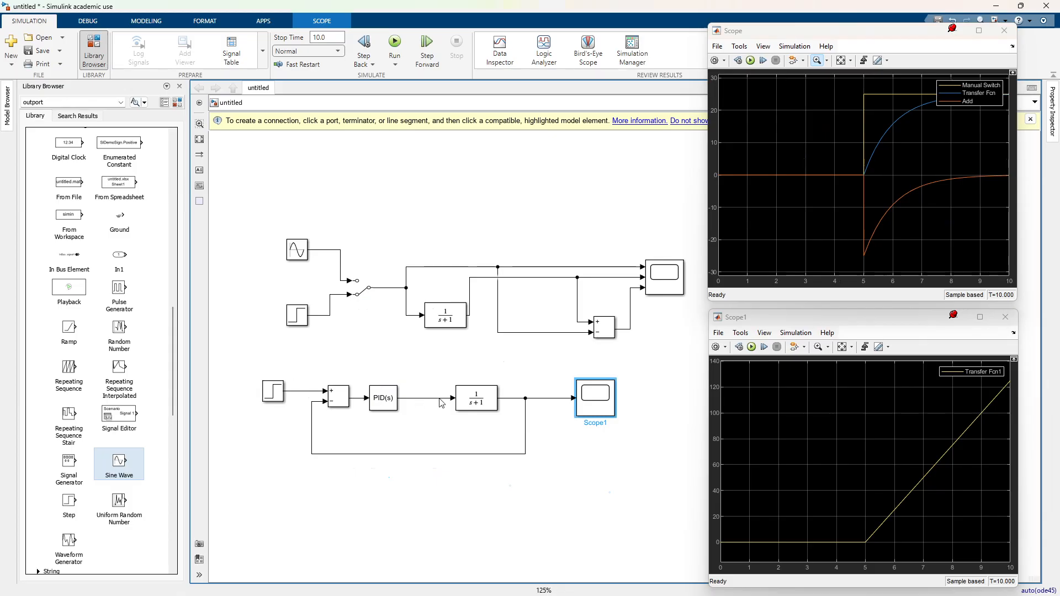
{"action": "left_click", "coordinate": [303, 391]}
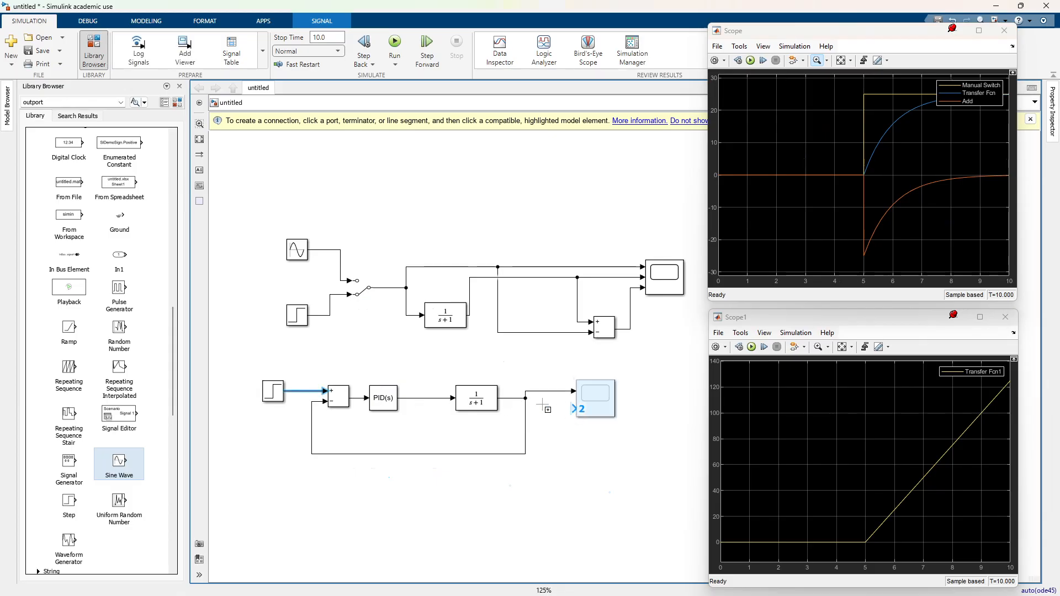
{"action": "left_click", "coordinate": [574, 410]}
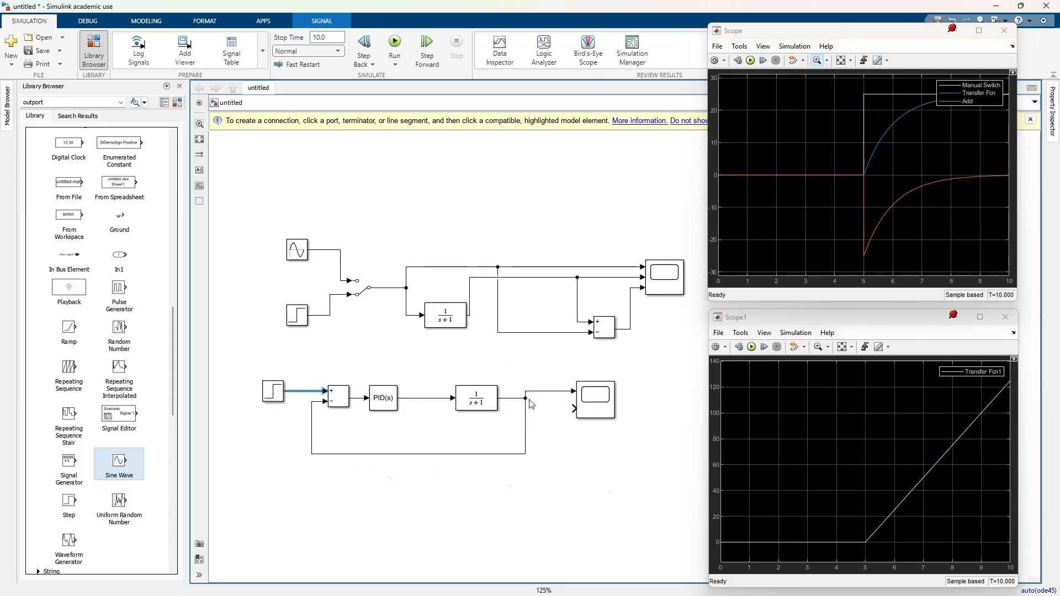
{"action": "left_click_drag", "start_coordinate": [574, 410], "coordinate": [298, 391]}
{"action": "left_click_drag", "start_coordinate": [427, 427], "coordinate": [433, 366]}
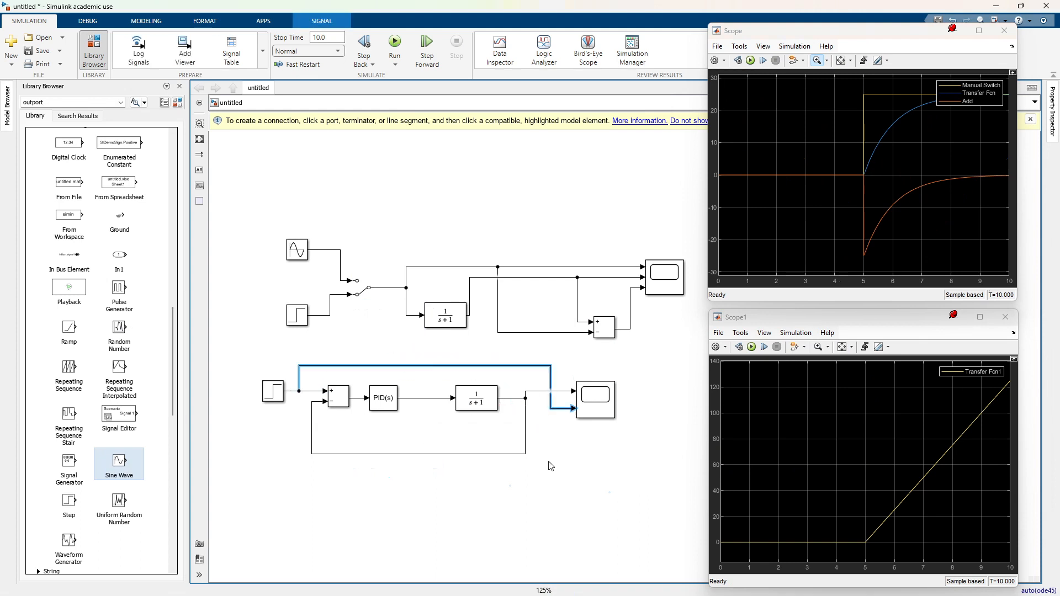
Step: Rerun the simulation, fit the Scope1 axes to the plotted signals, and check the lower Step's block parameters
{"action": "left_click", "coordinate": [581, 476]}
{"action": "left_click", "coordinate": [750, 60]}
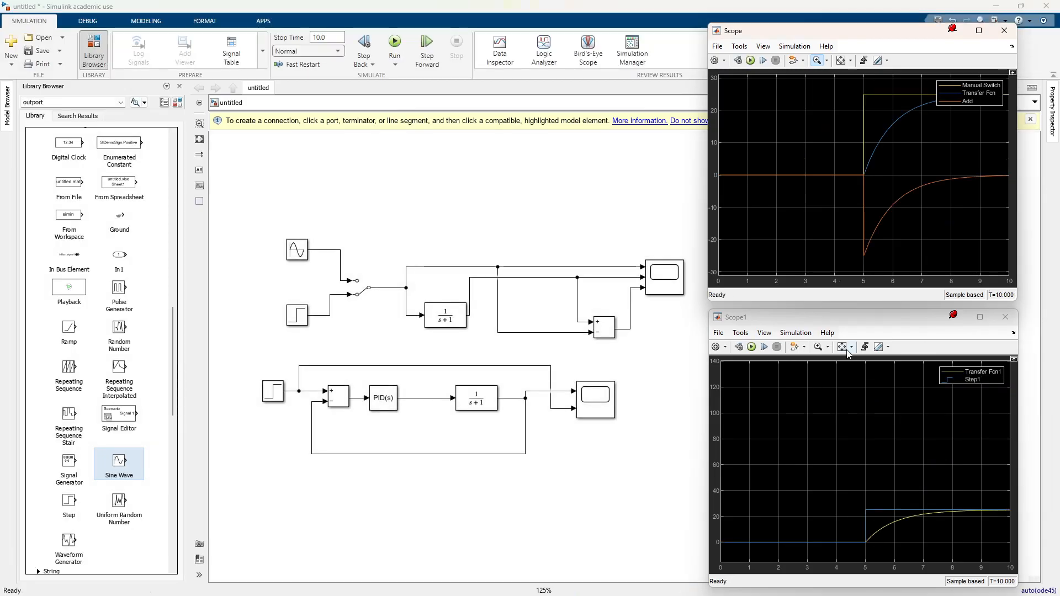
{"action": "left_click", "coordinate": [843, 347]}
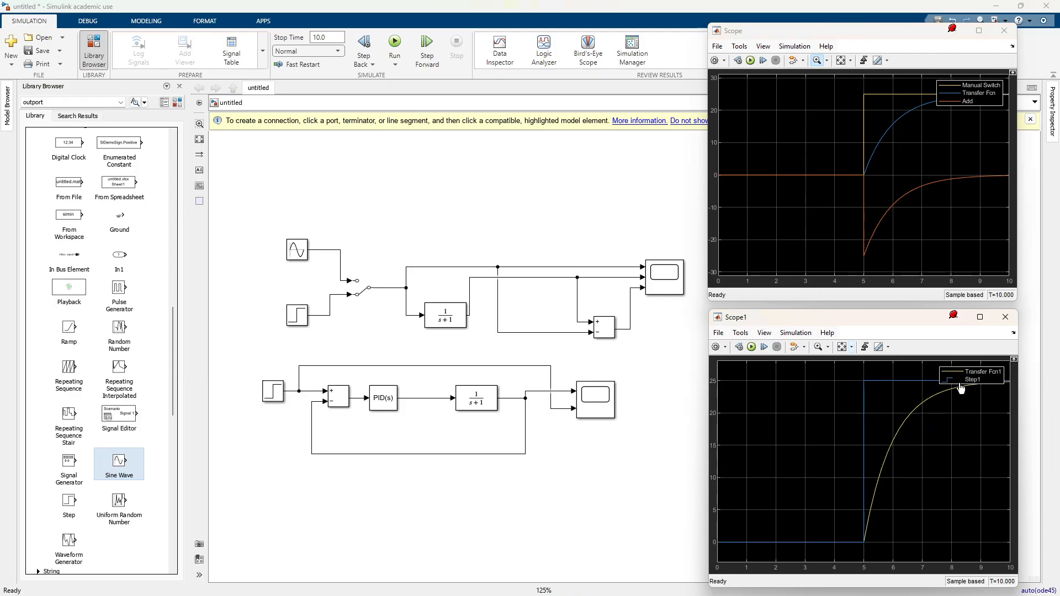
{"action": "double_click", "coordinate": [274, 391]}
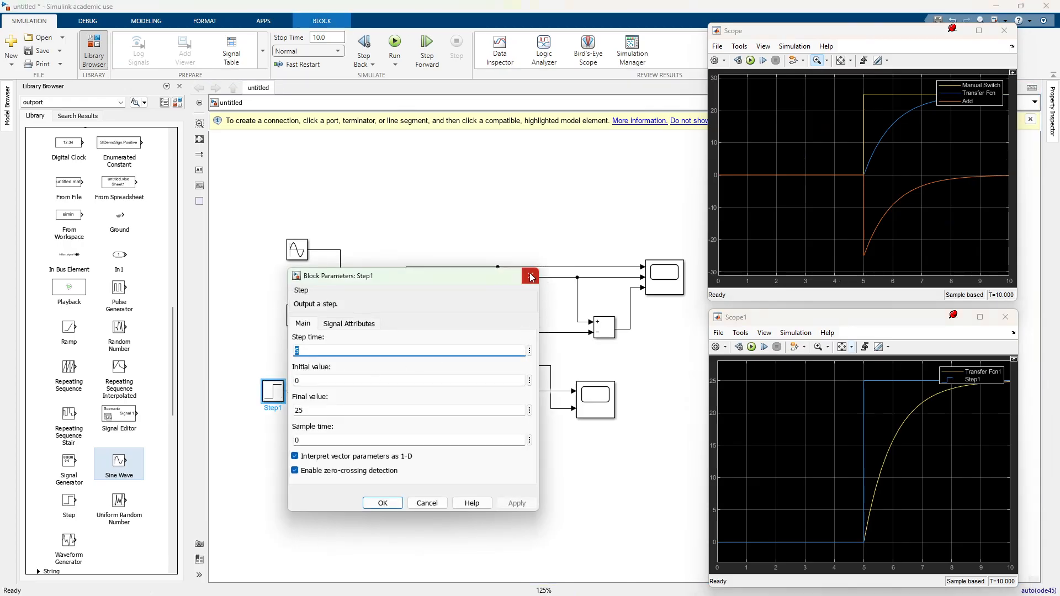
{"action": "left_click", "coordinate": [531, 276]}
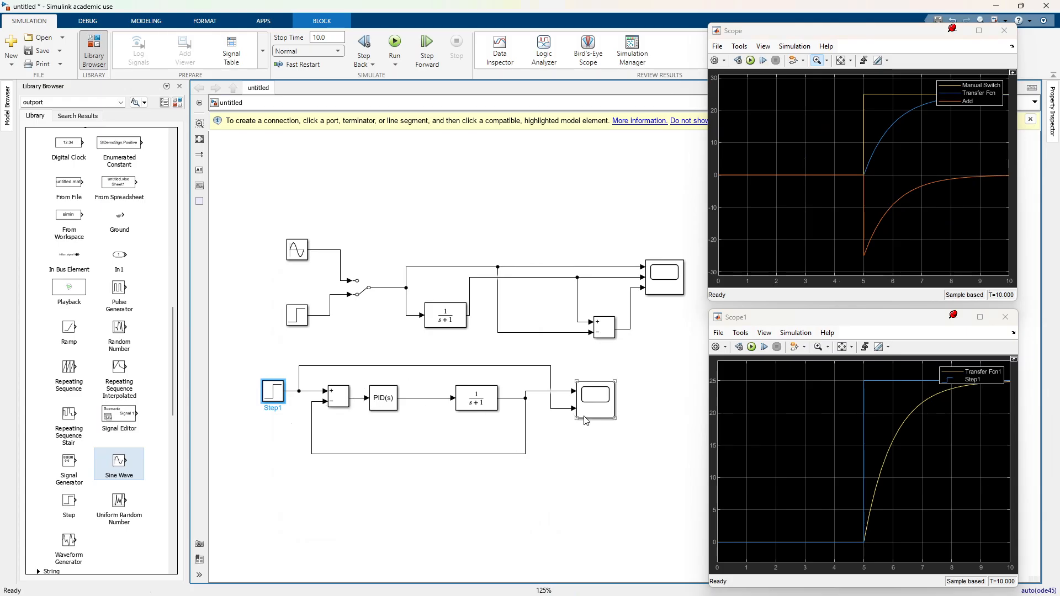
Step: Connect the lower Add block's output to a third input of the lower Scope, routed below the blocks, and rerun the simulation
{"action": "mouse_move", "coordinate": [578, 418]}
{"action": "left_mouse_down"}
{"action": "mouse_move", "coordinate": [582, 444]}
{"action": "mouse_move", "coordinate": [561, 411]}
{"action": "mouse_move", "coordinate": [610, 431]}
{"action": "mouse_move", "coordinate": [356, 398]}
{"action": "left_mouse_up"}
{"action": "left_click", "coordinate": [562, 449]}
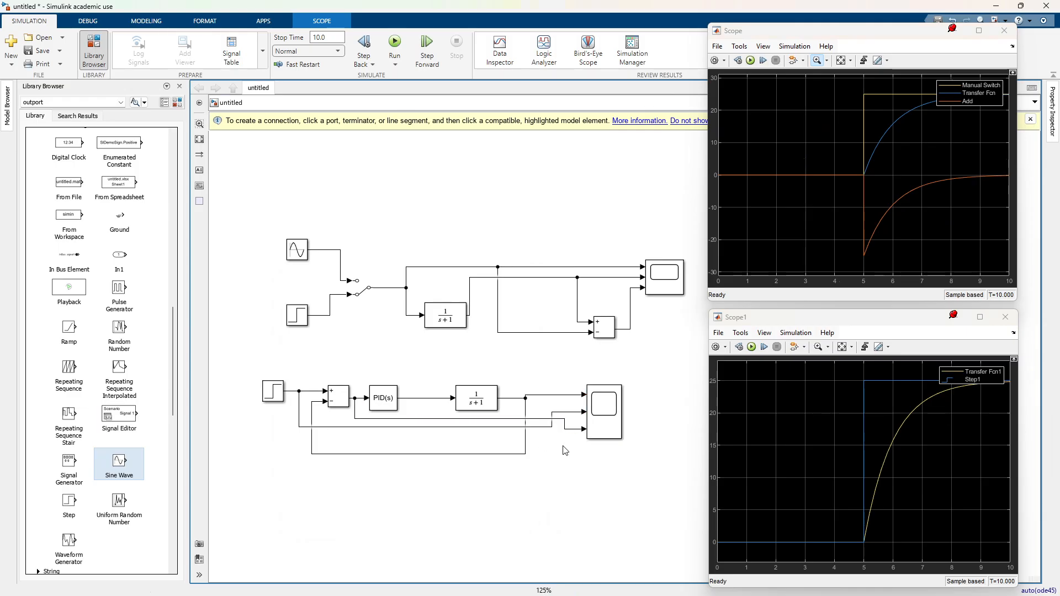
{"action": "left_click_drag", "start_coordinate": [527, 419], "coordinate": [494, 431]}
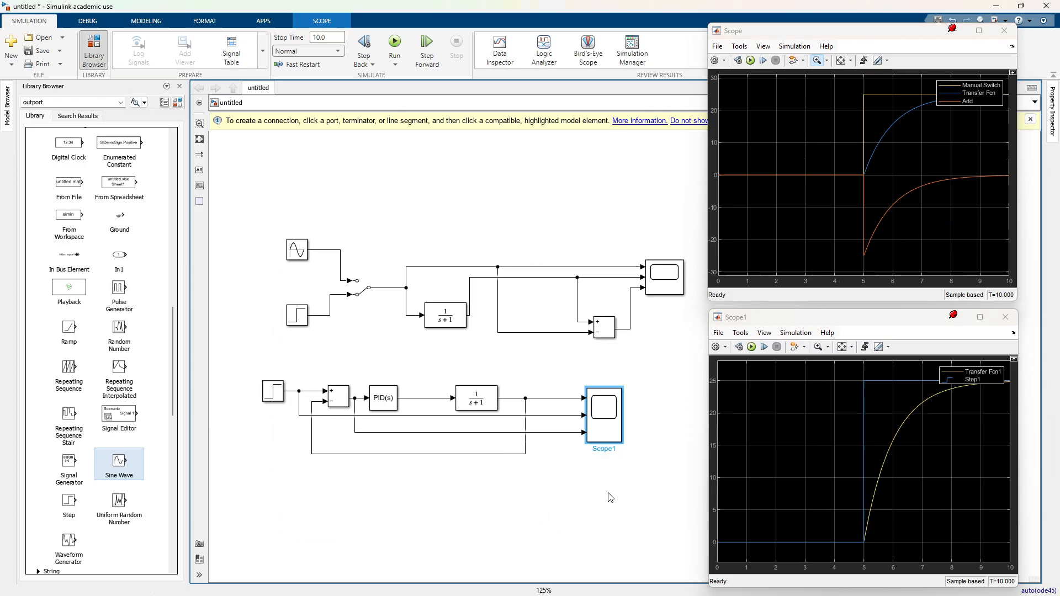
{"action": "left_click", "coordinate": [611, 497]}
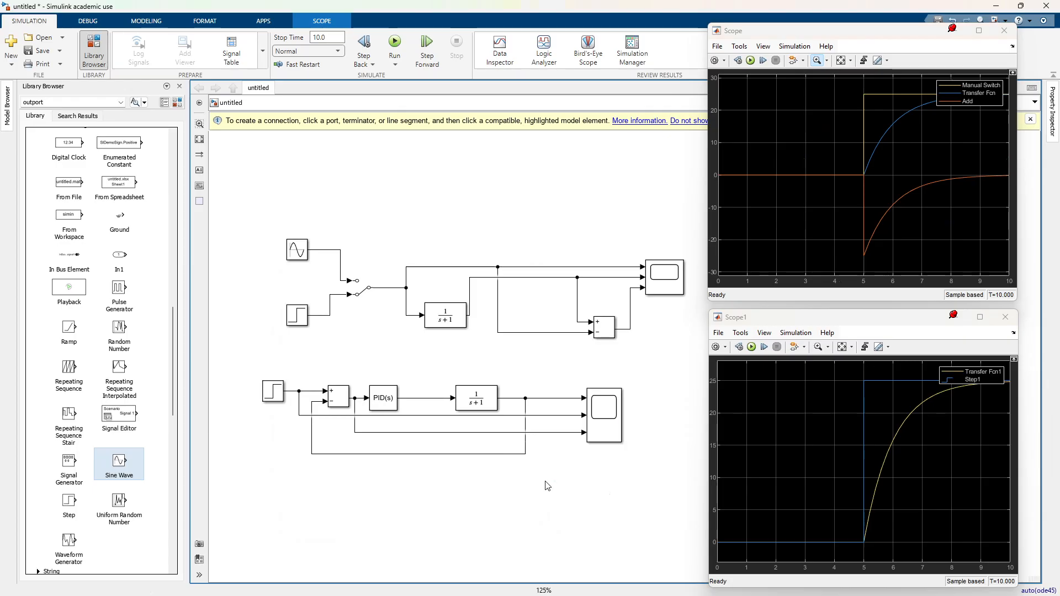
{"action": "left_click", "coordinate": [751, 60]}
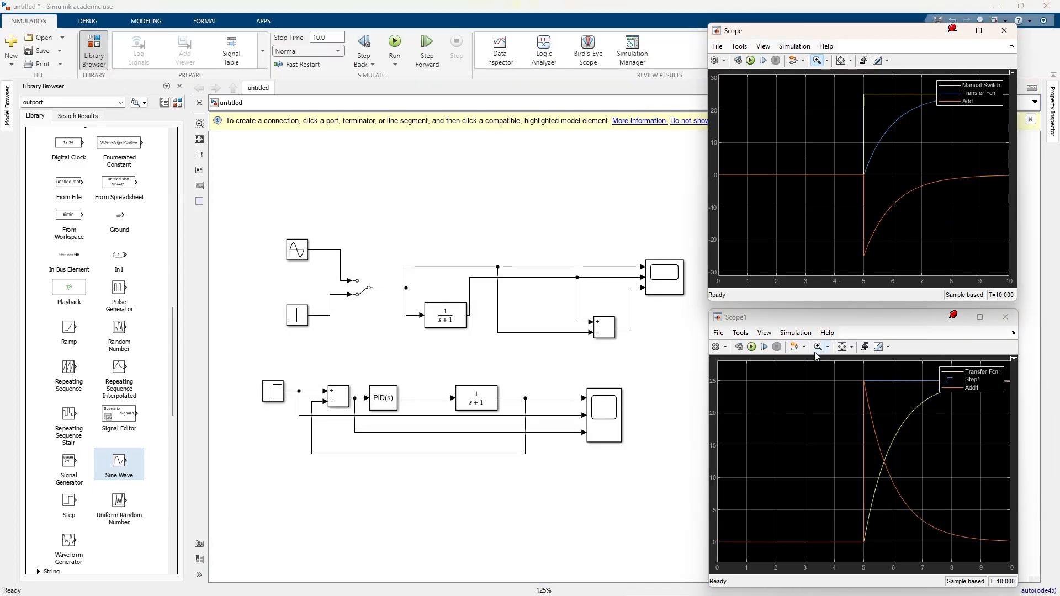
{"action": "left_click", "coordinate": [896, 435]}
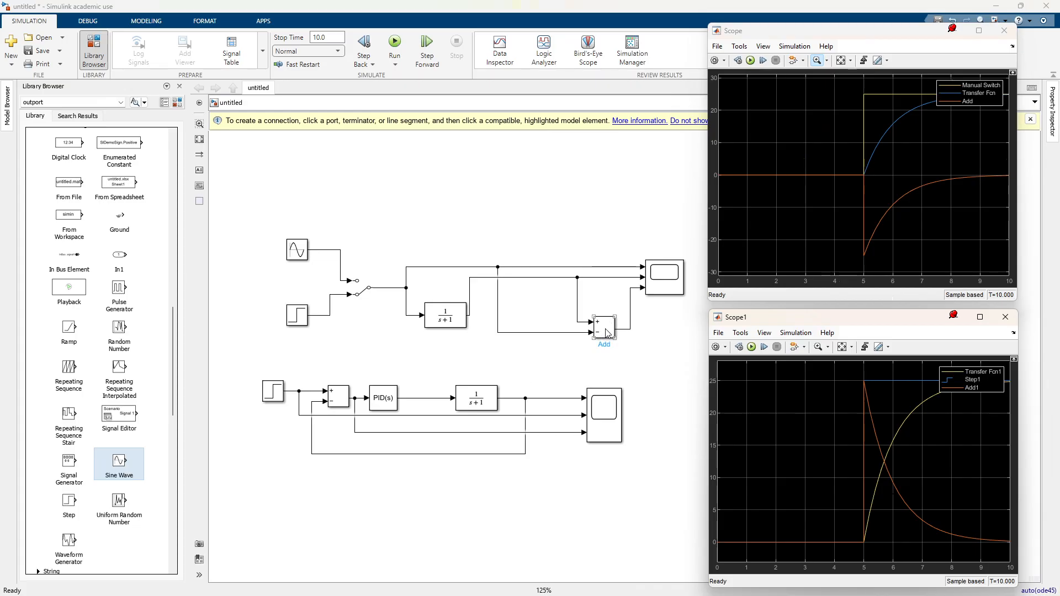
Step: Change the upper Add block's list of signs to -+
{"action": "left_click", "coordinate": [489, 332]}
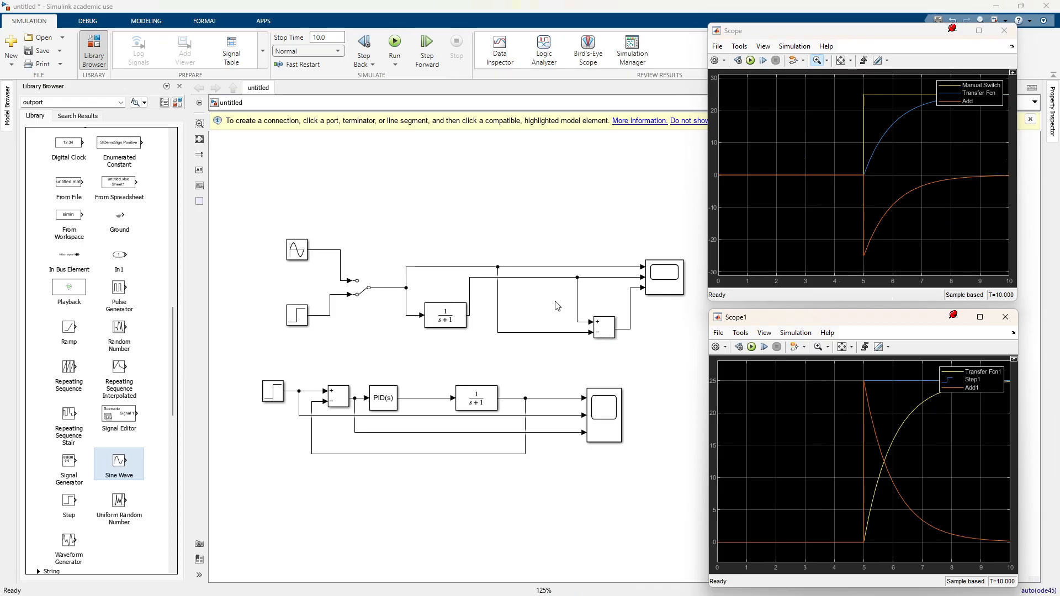
{"action": "double_click", "coordinate": [599, 331]}
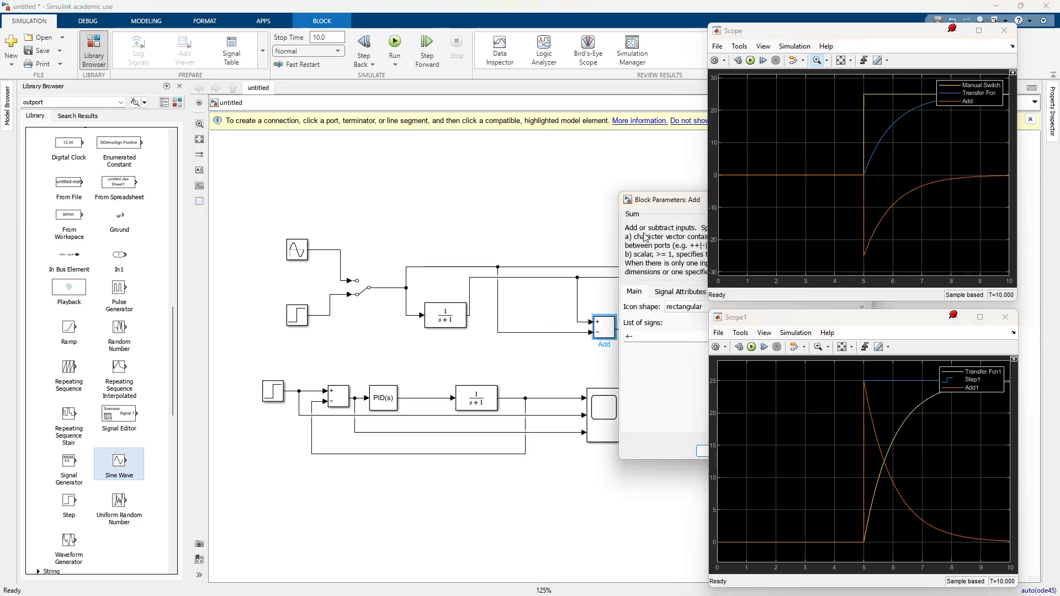
{"action": "left_click_drag", "start_coordinate": [634, 199], "coordinate": [360, 104]}
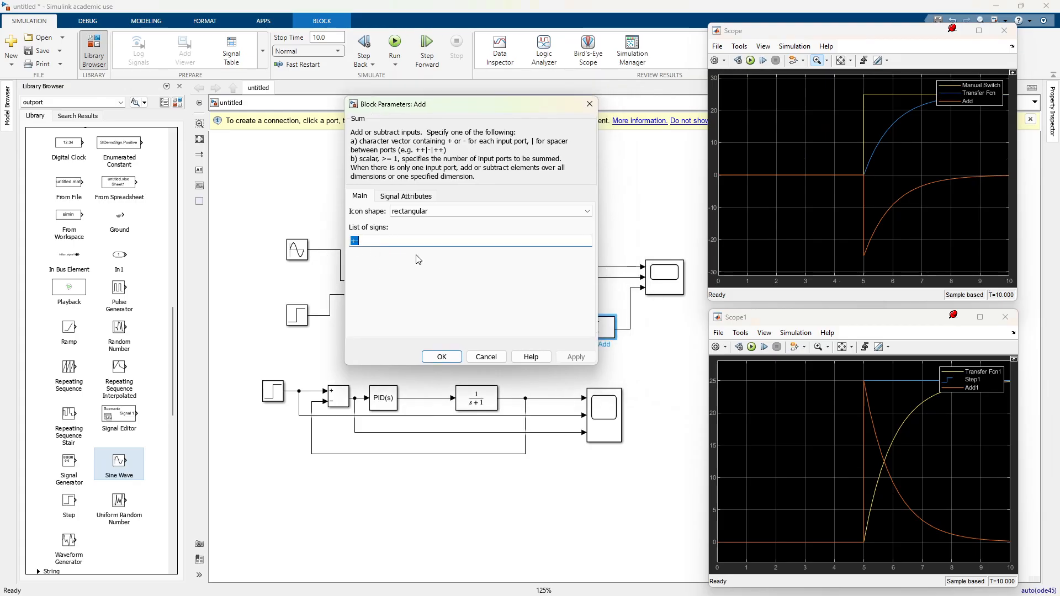
{"action": "type", "text": "-"}
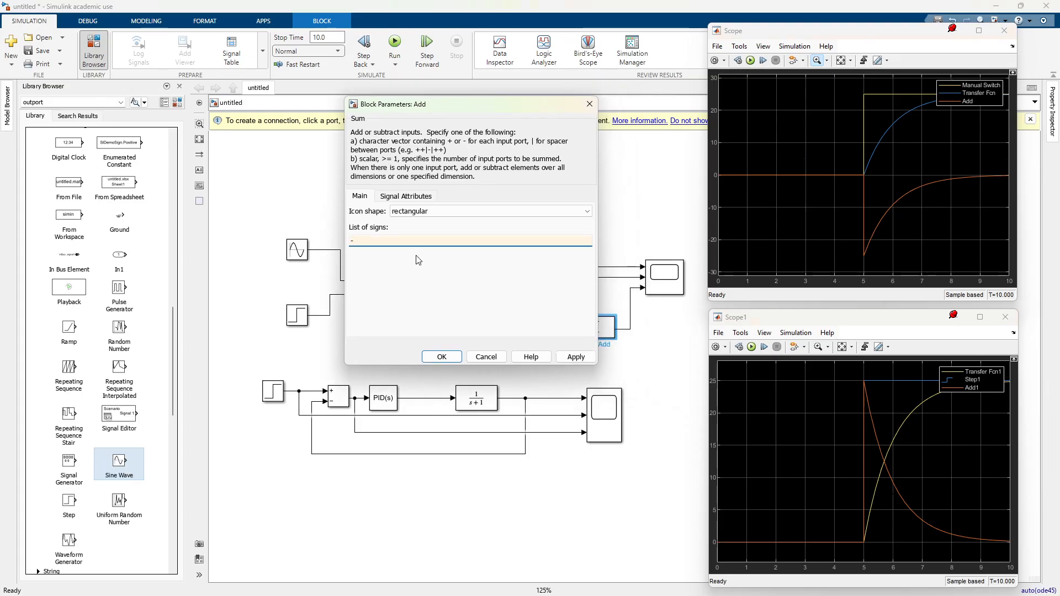
{"action": "type", "text": "+"}
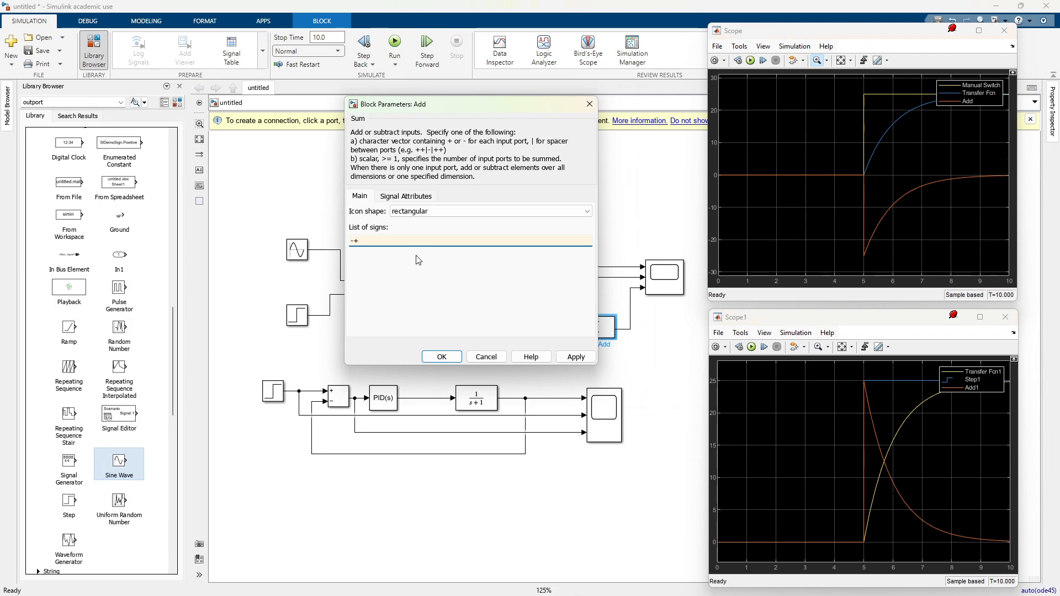
{"action": "left_click", "coordinate": [569, 359]}
{"action": "left_click", "coordinate": [455, 362]}
Step: Rerun the simulation and fit the upper Scope's axes to the plotted signals
{"action": "key", "text": "ctrl+t"}
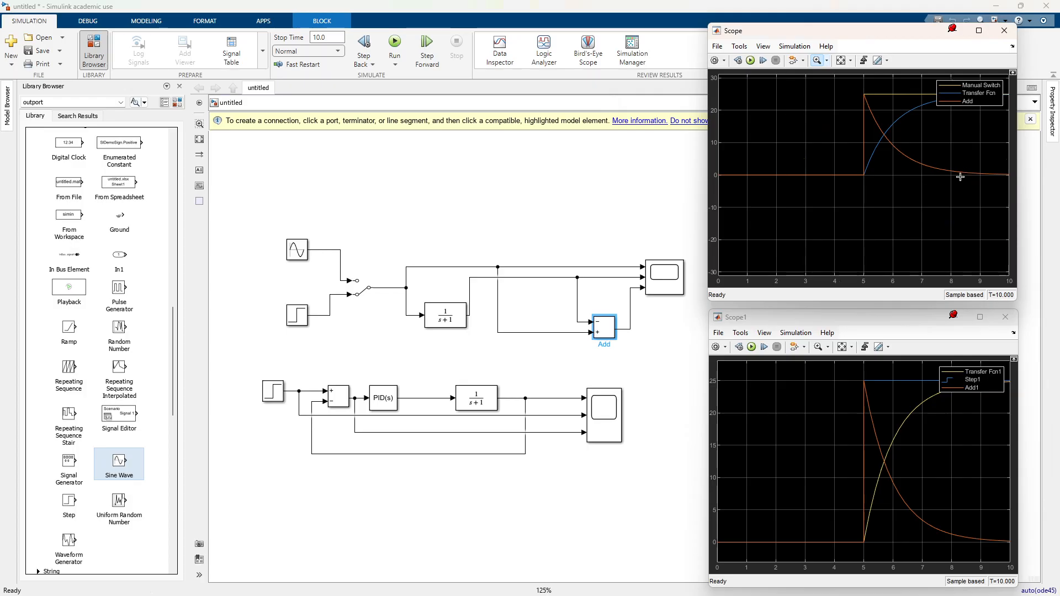
{"action": "left_click", "coordinate": [842, 60]}
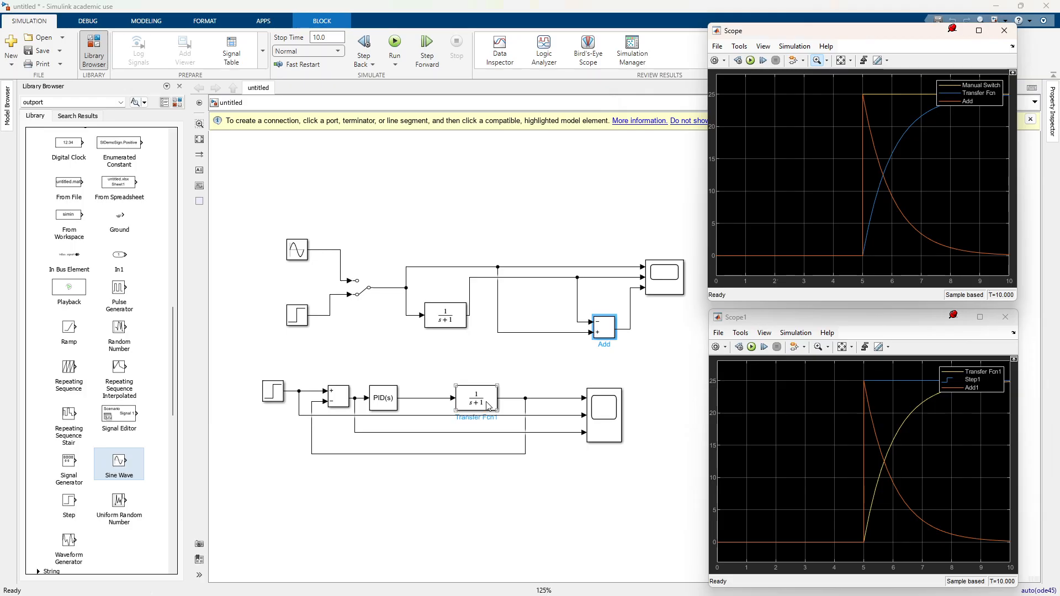
Step: Shift the PID Controller block slightly closer to the lower Transfer Fcn and set its proportional gain P to 10
{"action": "left_click_drag", "start_coordinate": [388, 407], "coordinate": [406, 407]}
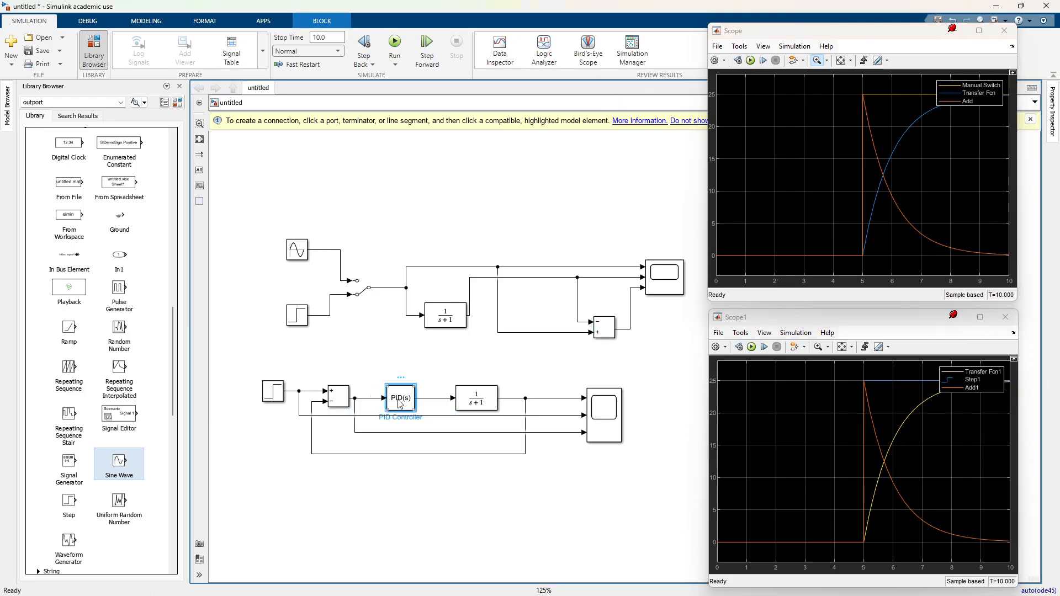
{"action": "double_click", "coordinate": [401, 402]}
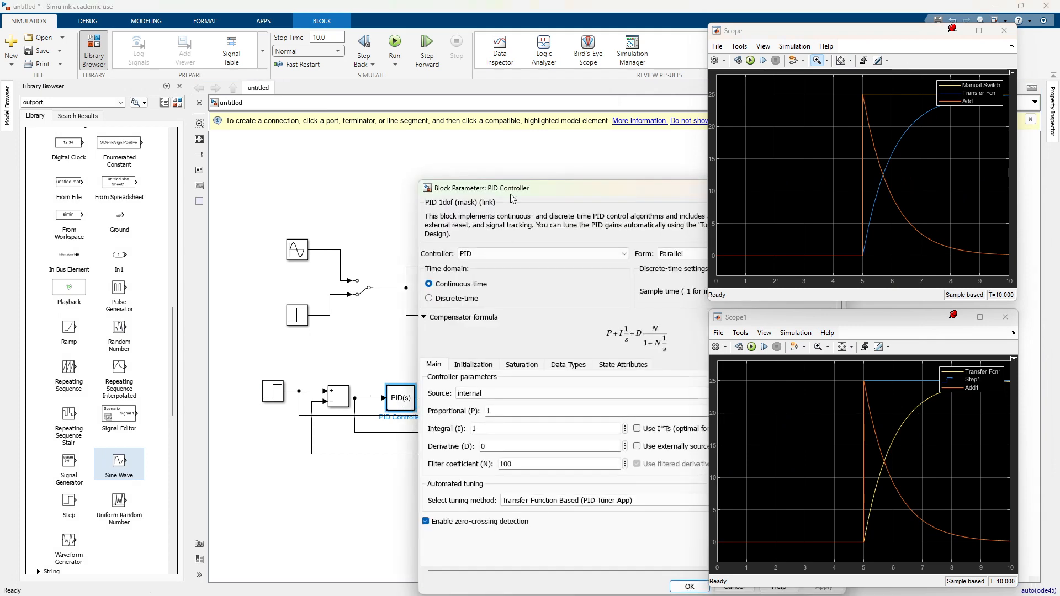
{"action": "left_click_drag", "start_coordinate": [514, 197], "coordinate": [301, 114]}
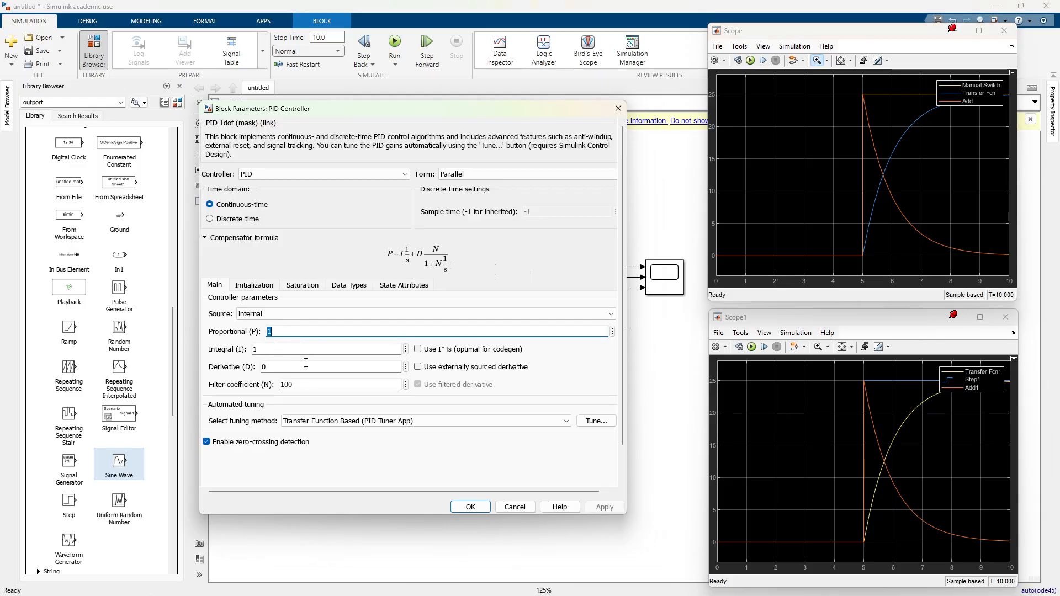
{"action": "left_click", "coordinate": [317, 333]}
{"action": "key", "text": "BackSpace"}
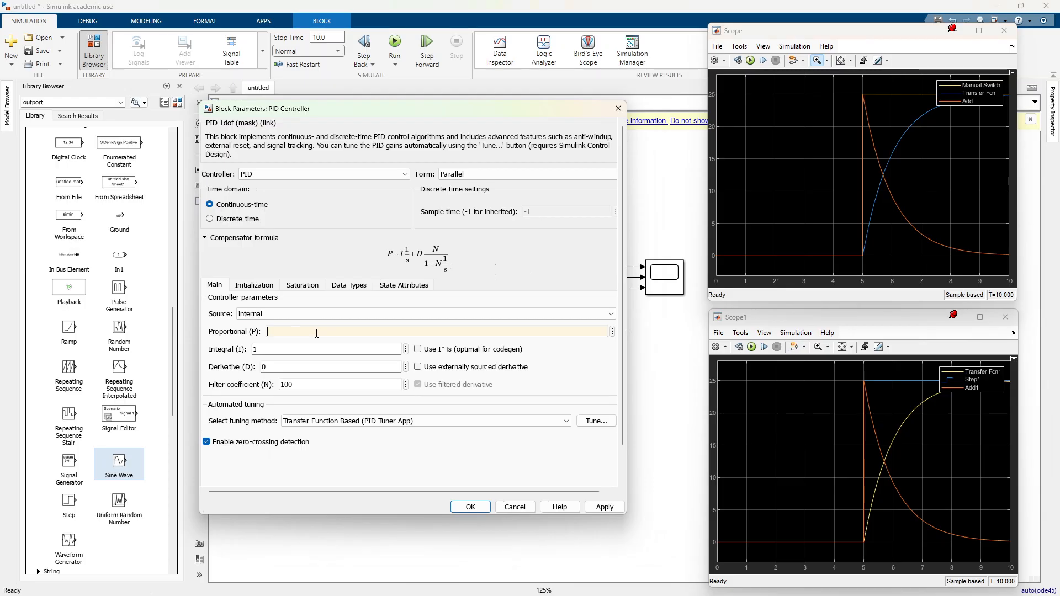
{"action": "type", "text": "10"}
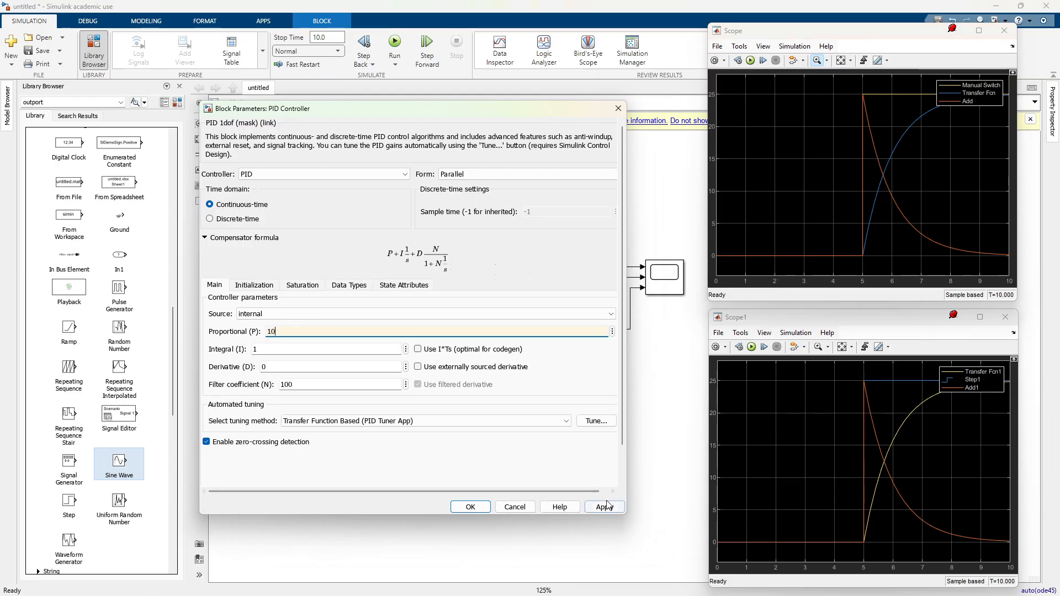
{"action": "left_click", "coordinate": [605, 507]}
{"action": "left_click", "coordinate": [476, 511]}
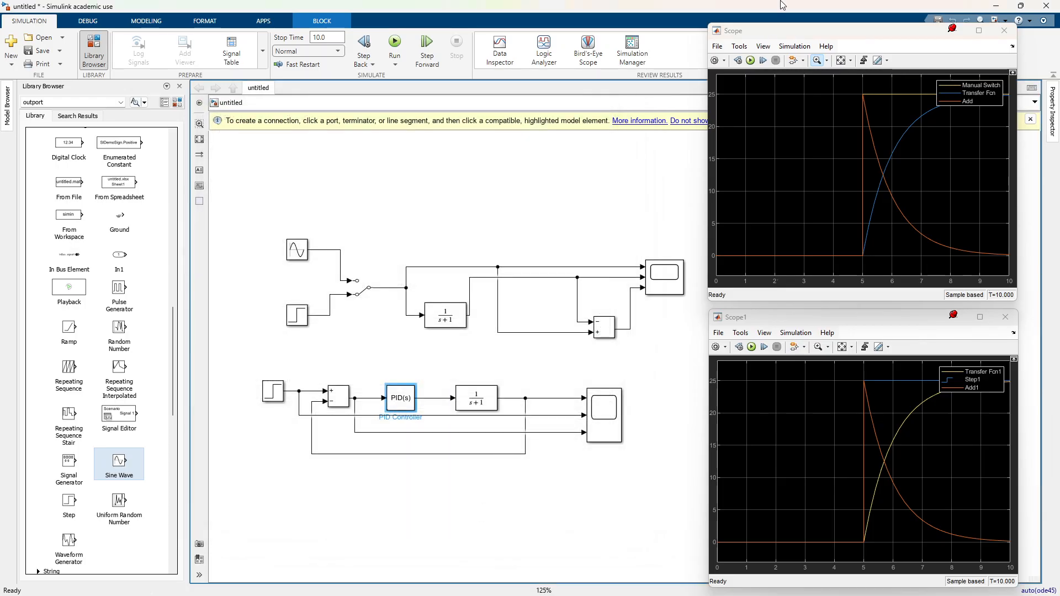
Step: Rerun the simulation with the new proportional gain and nudge the Scope1 window slightly sideways
{"action": "left_click", "coordinate": [447, 328]}
{"action": "key", "text": "ctrl+t"}
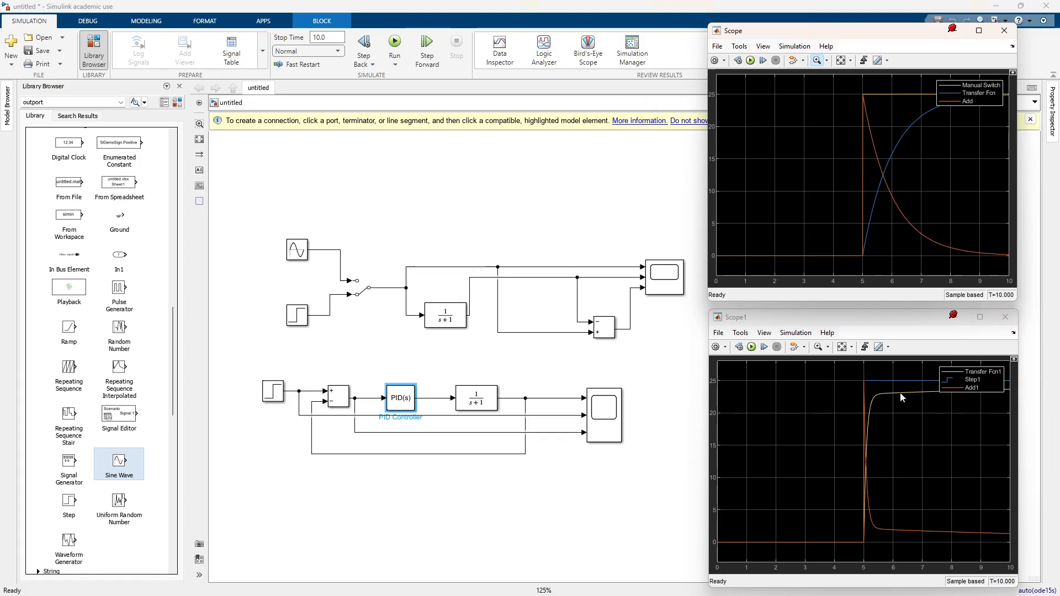
{"action": "left_click_drag", "start_coordinate": [869, 320], "coordinate": [860, 320]}
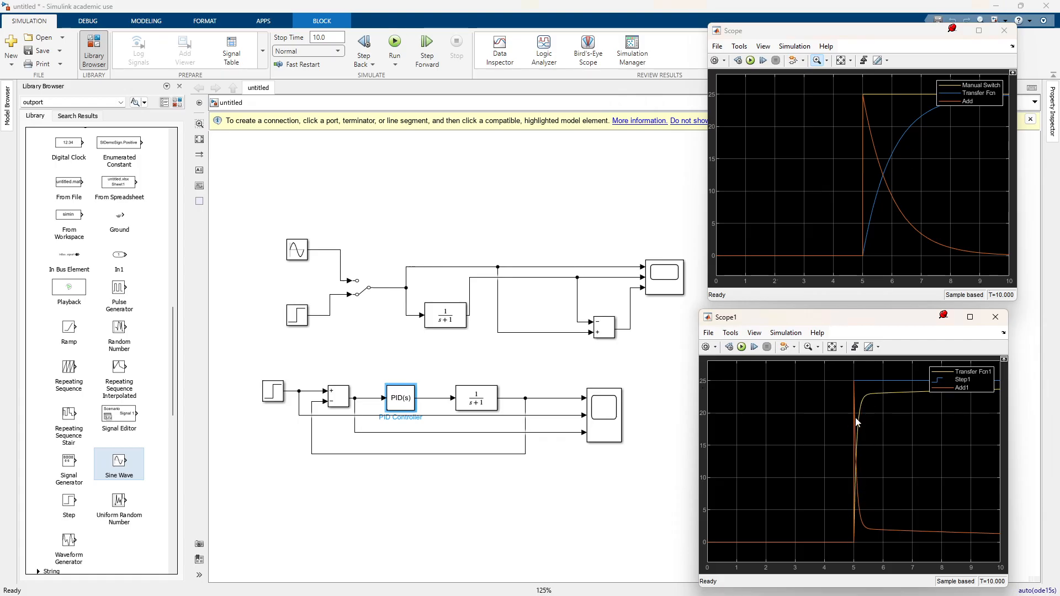
Step: Set the PID Controller's derivative gain D to 2 and rerun the simulation
{"action": "left_click", "coordinate": [399, 400]}
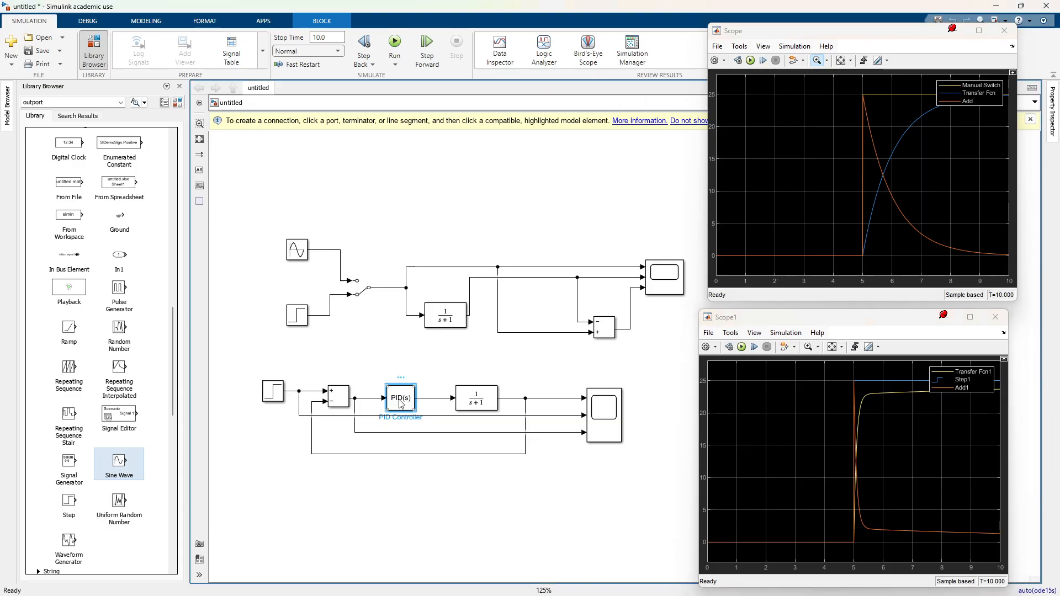
{"action": "double_click", "coordinate": [401, 401]}
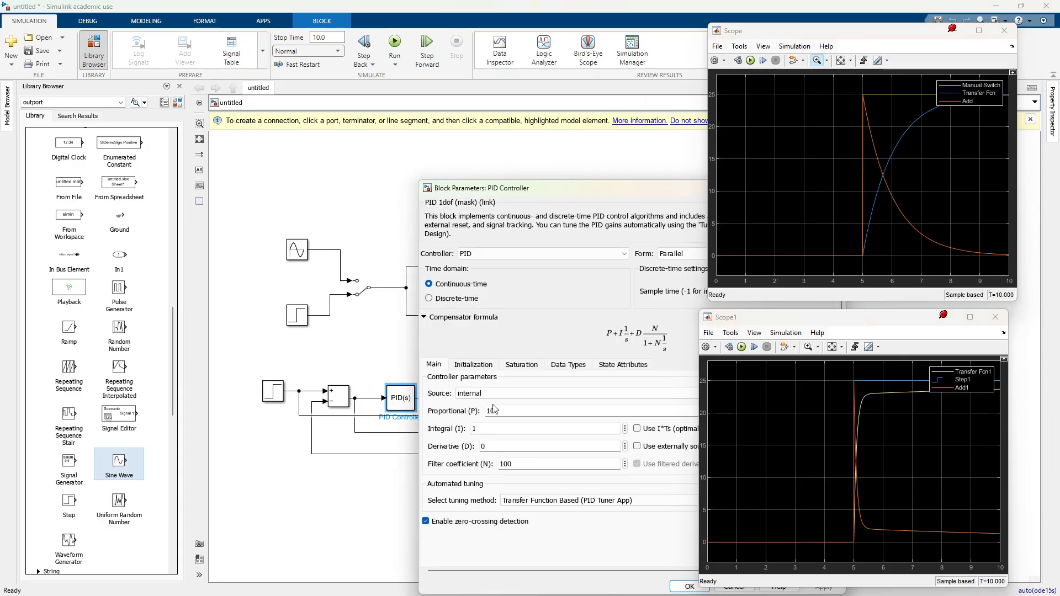
{"action": "double_click", "coordinate": [325, 384]}
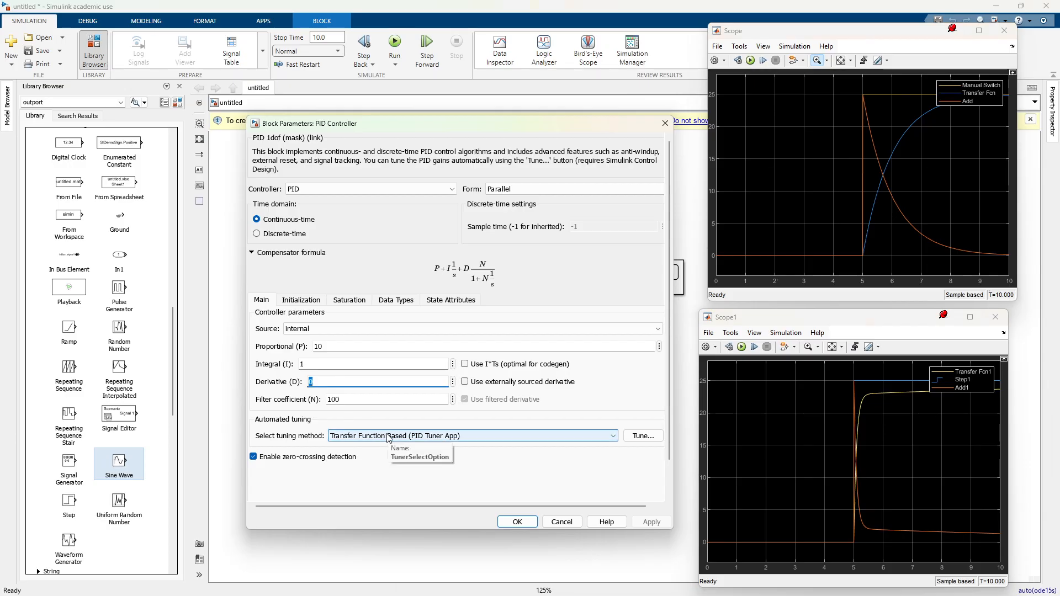
{"action": "type", "text": "2"}
{"action": "left_click", "coordinate": [650, 522]}
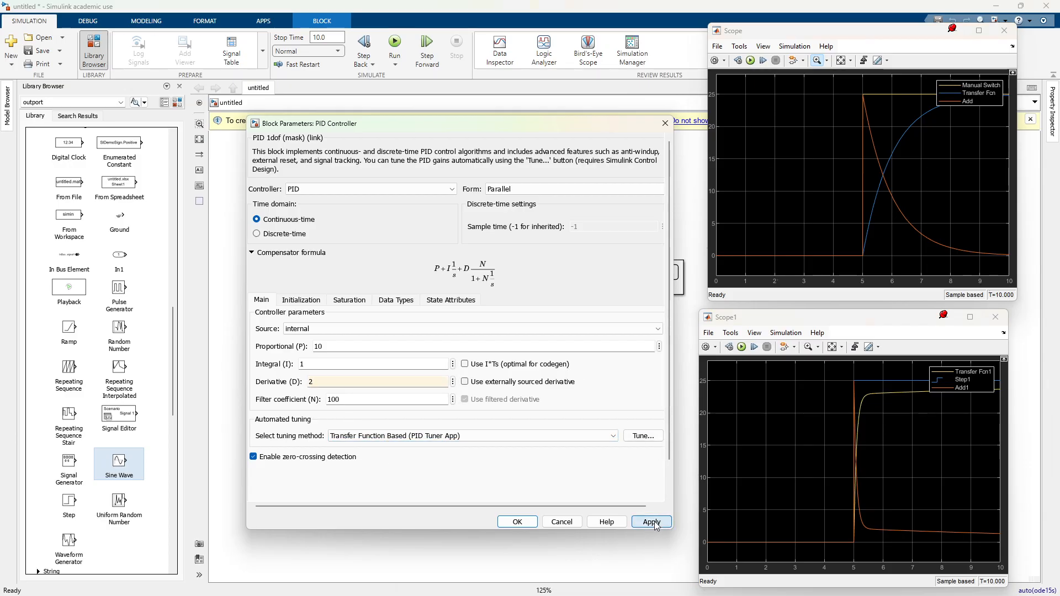
{"action": "left_click", "coordinate": [517, 522]}
{"action": "key", "text": "ctrl+t"}
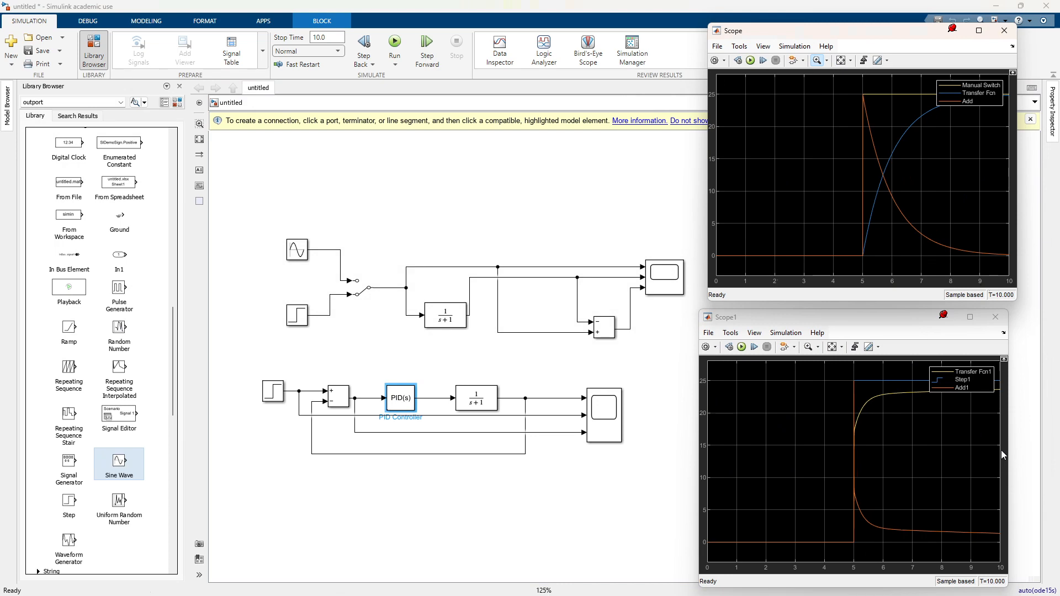
Step: Set the PID Controller's integral gain I to 2 and rerun the simulation
{"action": "double_click", "coordinate": [395, 399]}
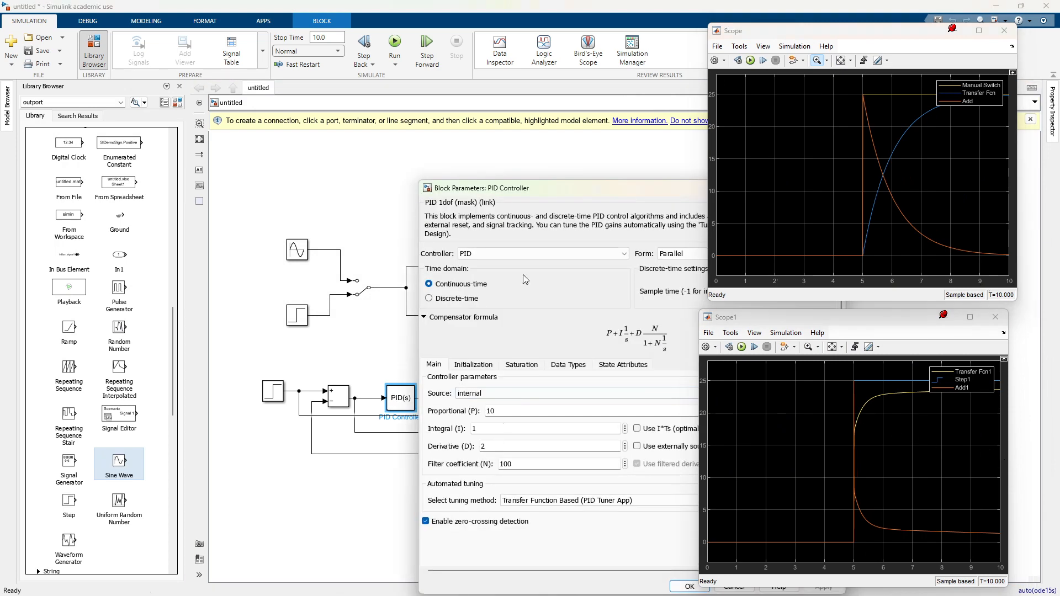
{"action": "left_click_drag", "start_coordinate": [521, 188], "coordinate": [311, 133]}
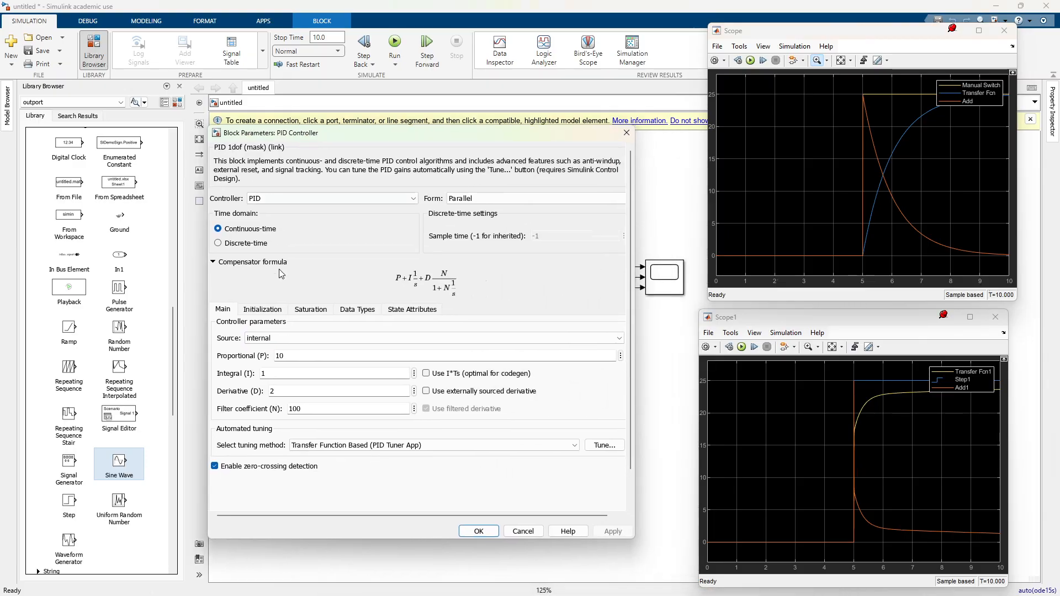
{"action": "double_click", "coordinate": [281, 373]}
{"action": "type", "text": "2"}
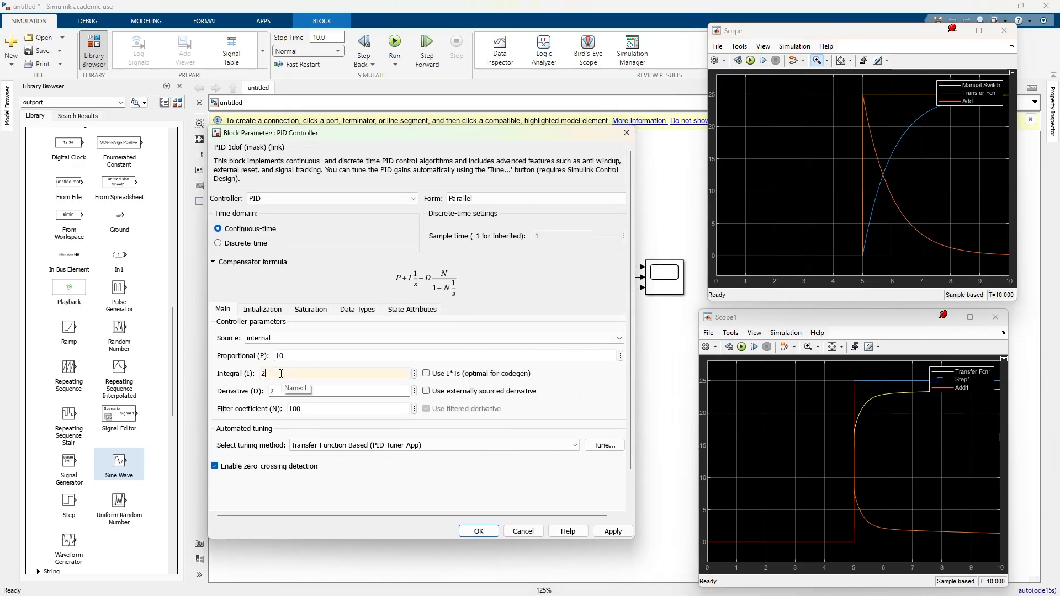
{"action": "left_click", "coordinate": [618, 533]}
{"action": "left_click", "coordinate": [485, 531]}
{"action": "left_click", "coordinate": [750, 62]}
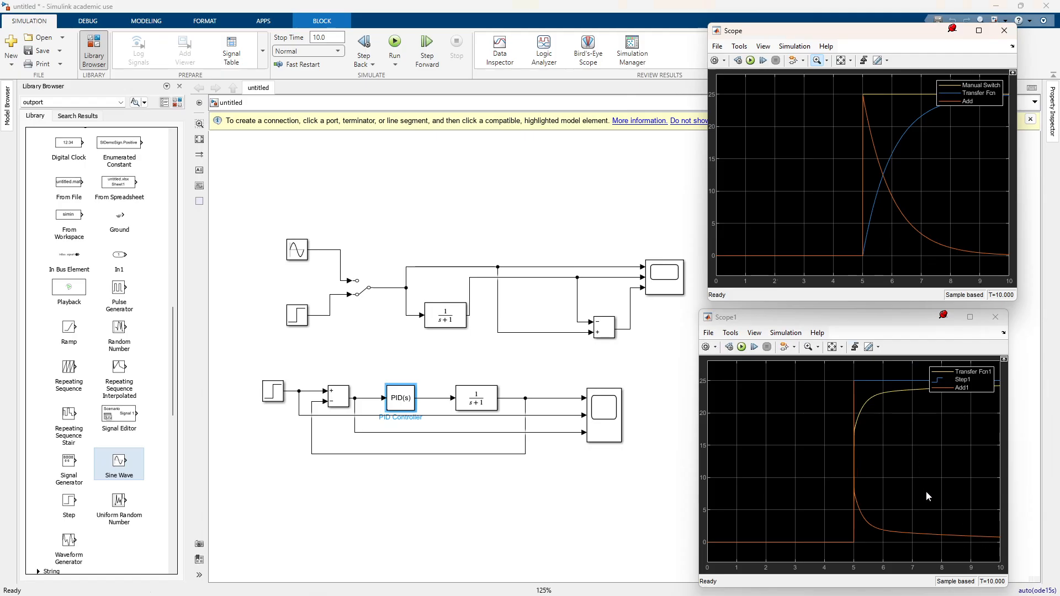
Step: Set the PID Controller gains to P 4, I 3 and D 3, and rerun the simulation
{"action": "double_click", "coordinate": [400, 399]}
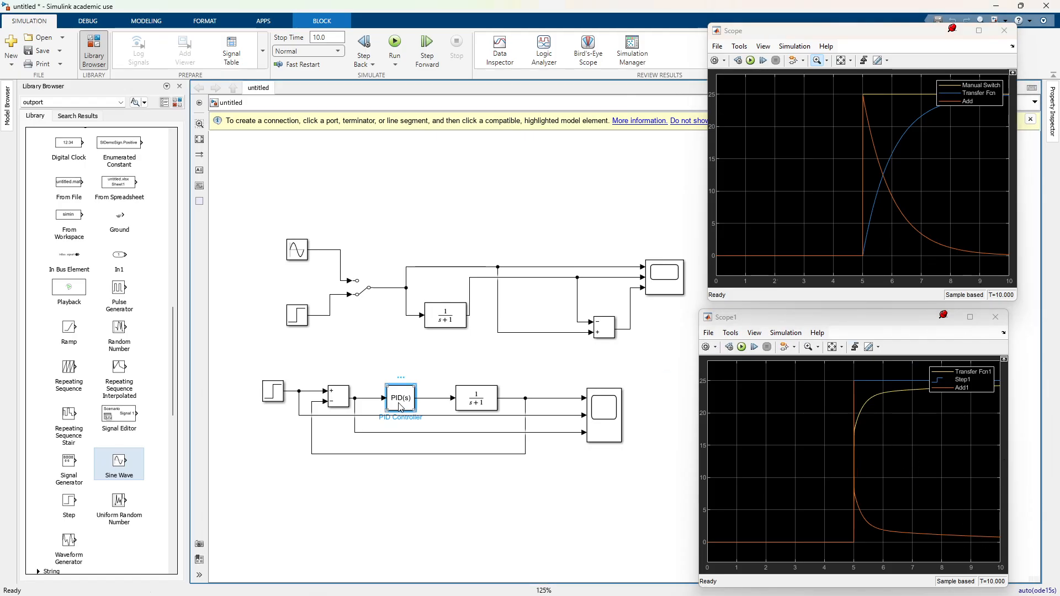
{"action": "left_click_drag", "start_coordinate": [525, 188], "coordinate": [323, 100]}
{"action": "double_click", "coordinate": [307, 324]}
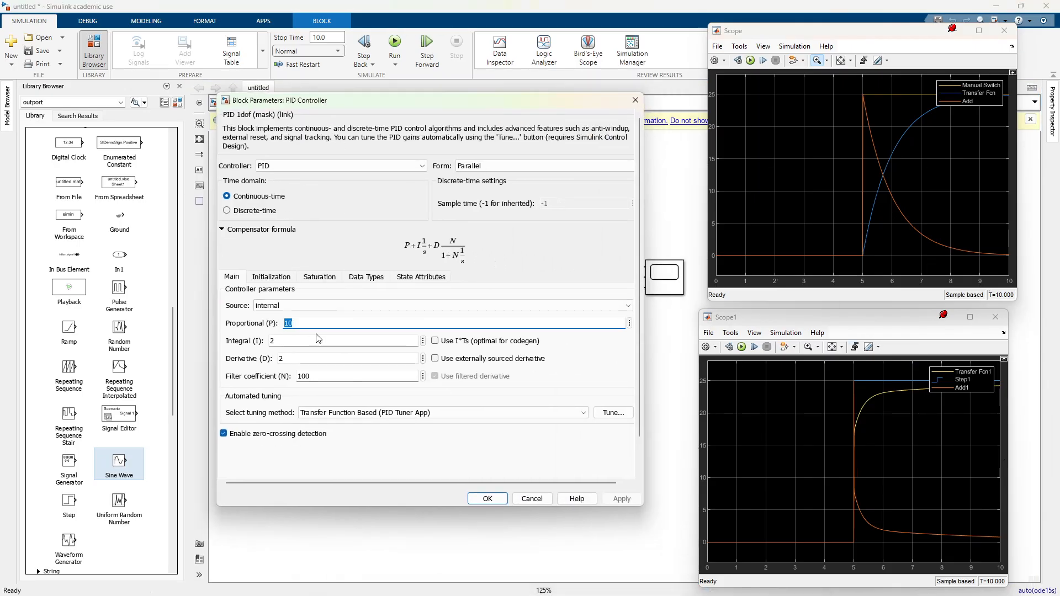
{"action": "type", "text": "4"}
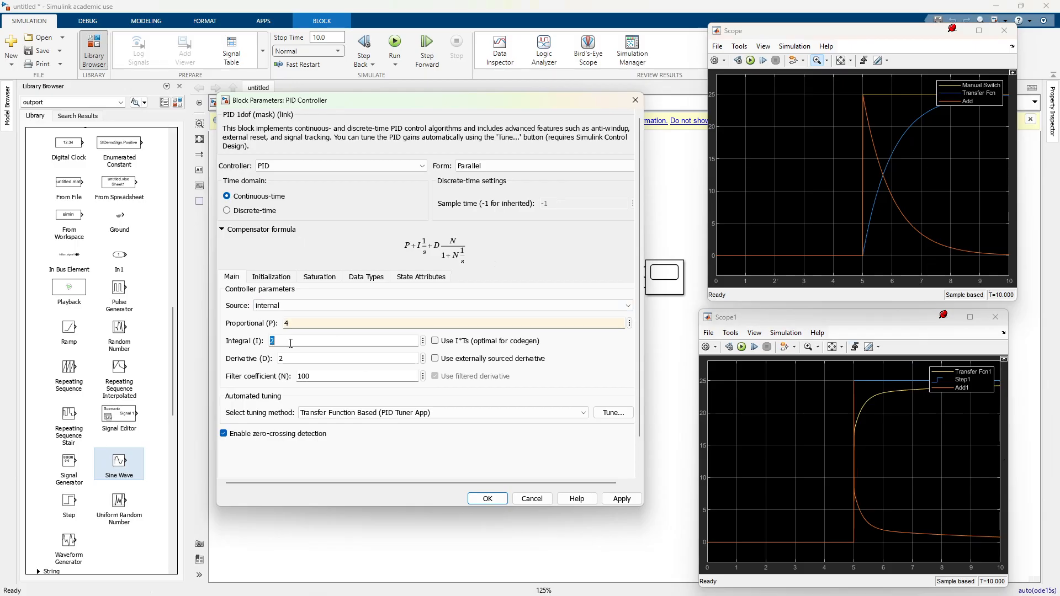
{"action": "double_click", "coordinate": [290, 342]}
{"action": "type", "text": "3"}
{"action": "double_click", "coordinate": [305, 362]}
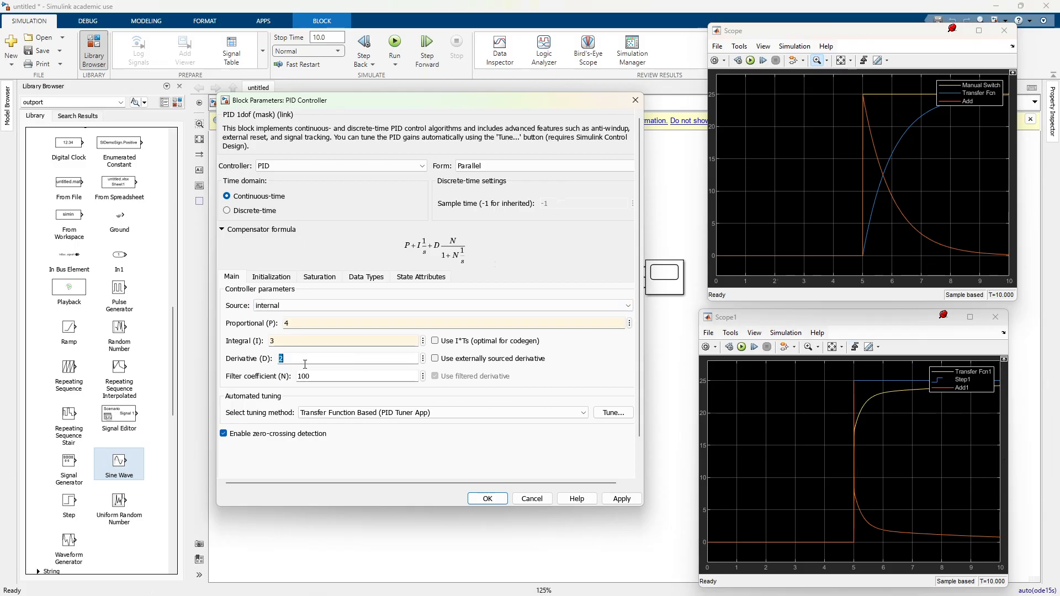
{"action": "type", "text": "3"}
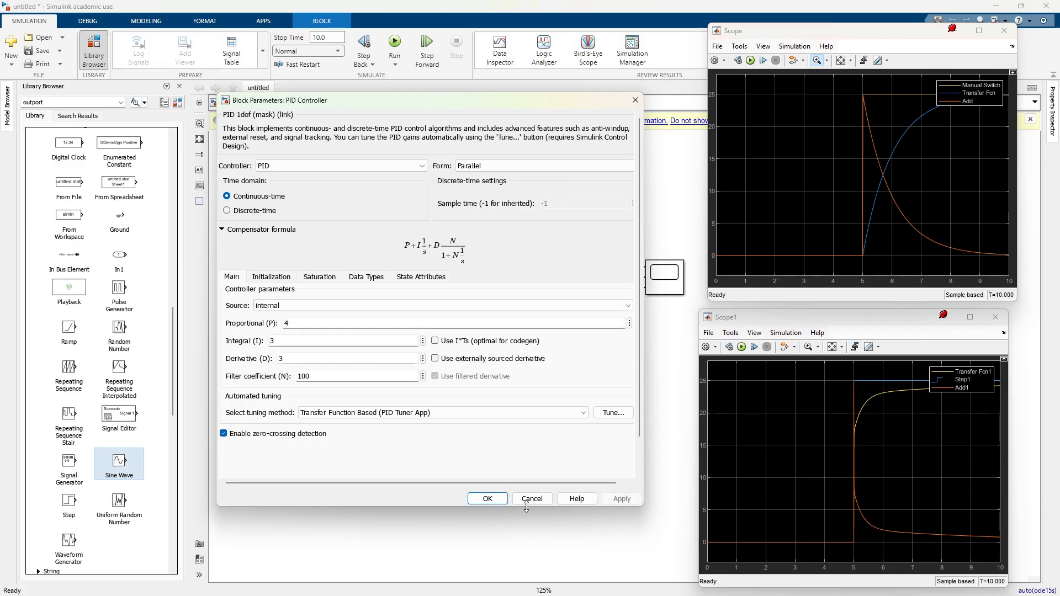
{"action": "left_click", "coordinate": [487, 499]}
{"action": "key", "text": "ctrl+t"}
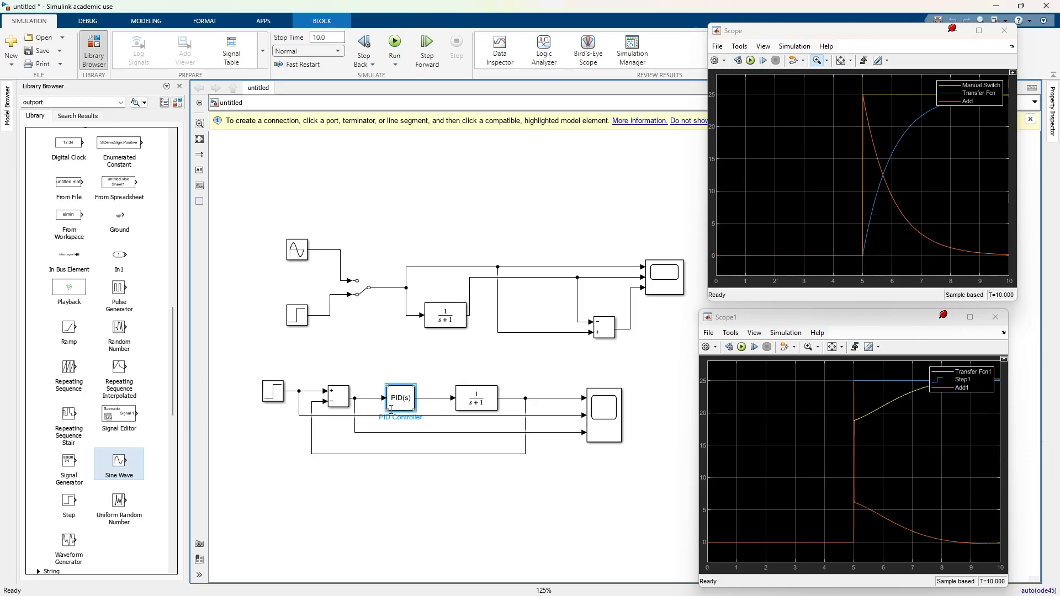
Step: Set the PID Controller's integral gain to 2 and proportional gain to 10, and rerun the simulation
{"action": "double_click", "coordinate": [408, 400]}
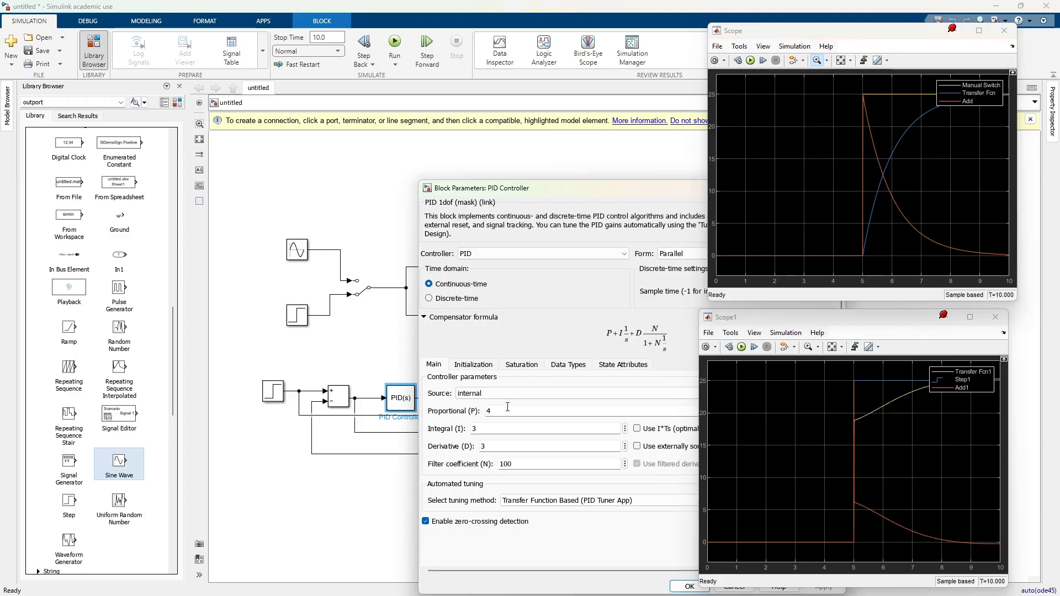
{"action": "double_click", "coordinate": [511, 428]}
{"action": "type", "text": "2"}
{"action": "double_click", "coordinate": [514, 413]}
{"action": "type", "text": "1"}
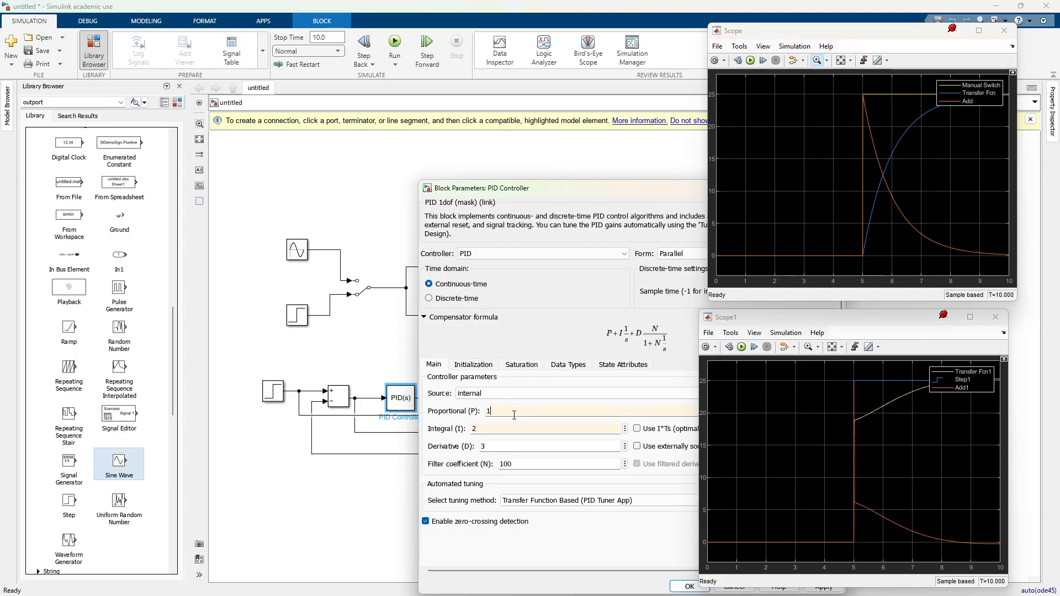
{"action": "left_click_drag", "start_coordinate": [579, 188], "coordinate": [398, 119]}
{"action": "left_click", "coordinate": [641, 518]}
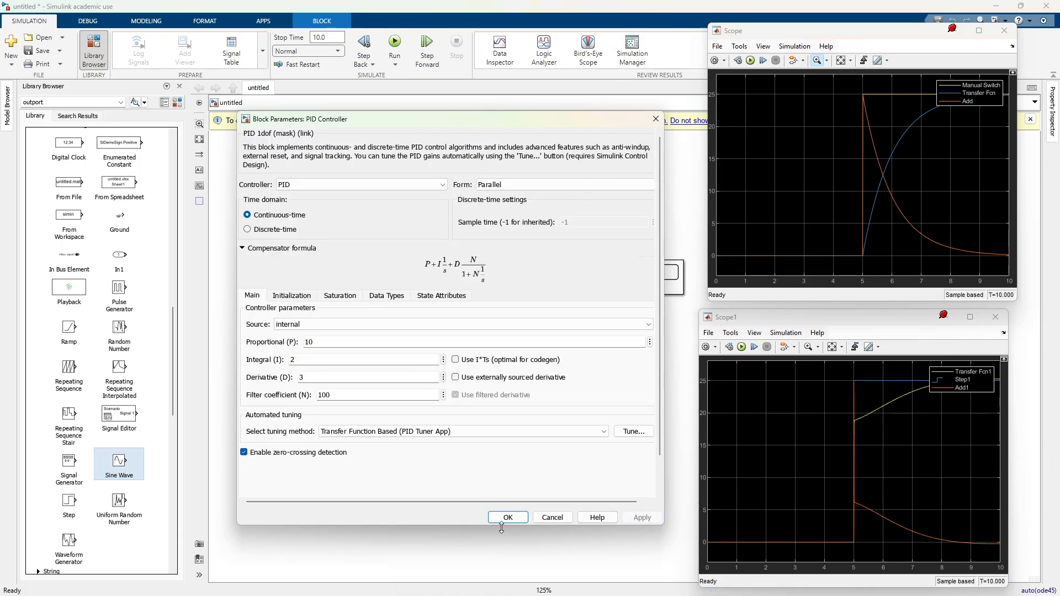
{"action": "left_click", "coordinate": [508, 517]}
{"action": "left_click", "coordinate": [525, 509]}
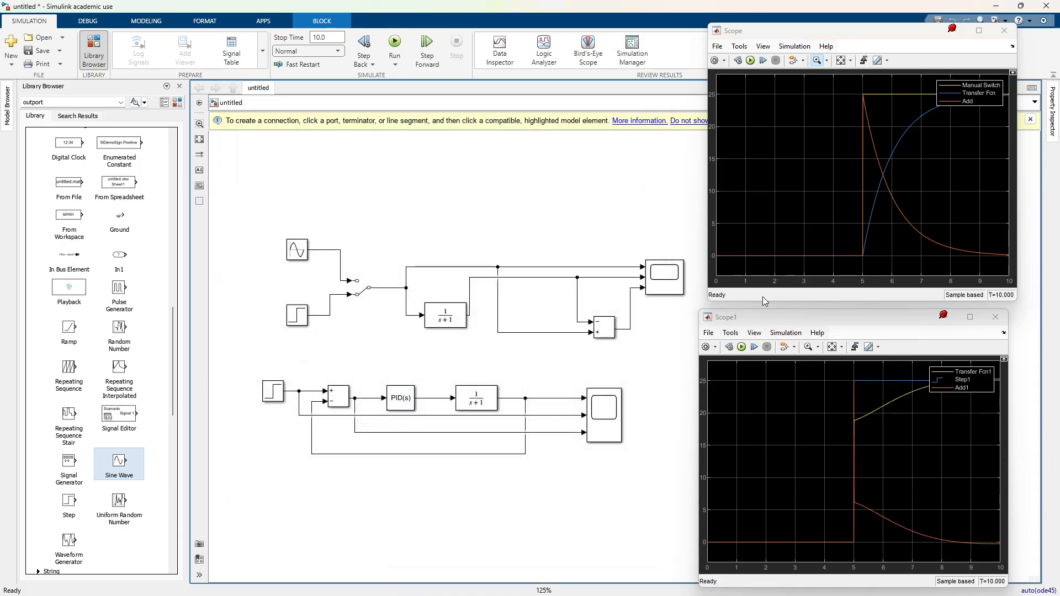
{"action": "left_click", "coordinate": [759, 61]}
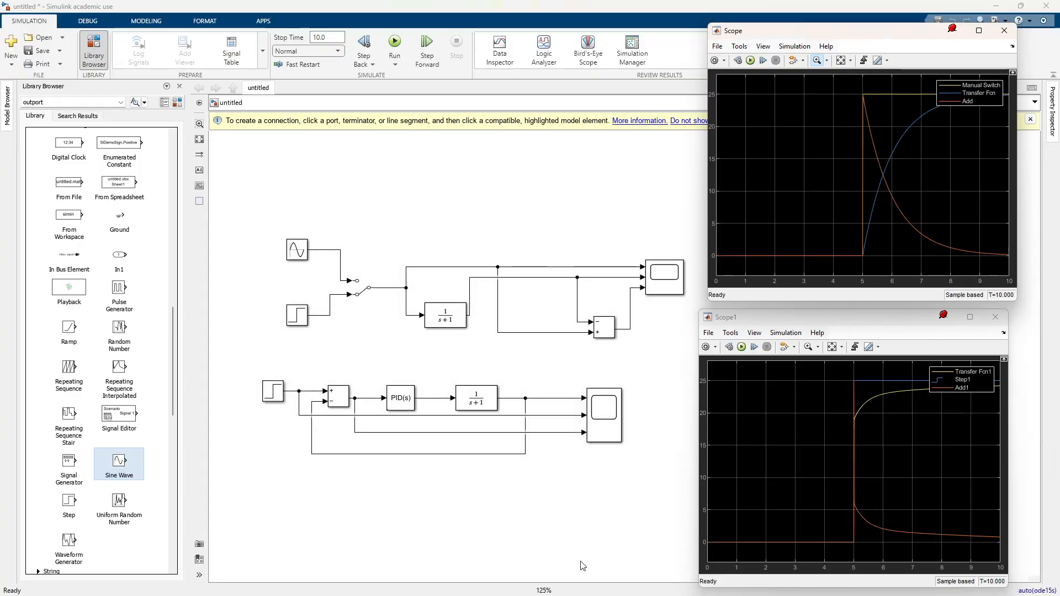
Step: Set the PID Controller's derivative gain D to 5 and rerun the simulation
{"action": "double_click", "coordinate": [408, 399]}
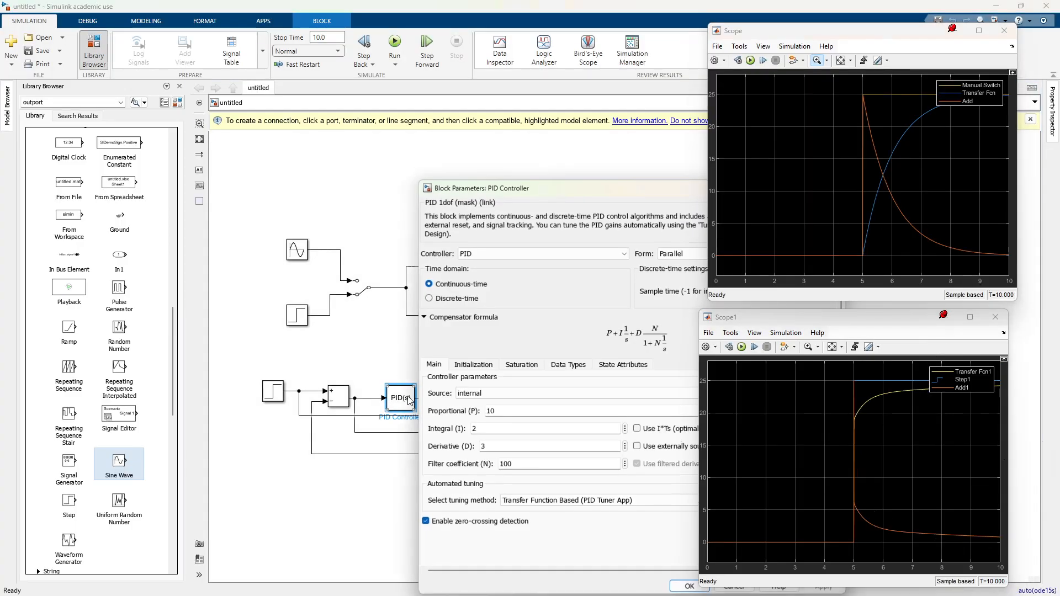
{"action": "double_click", "coordinate": [512, 449]}
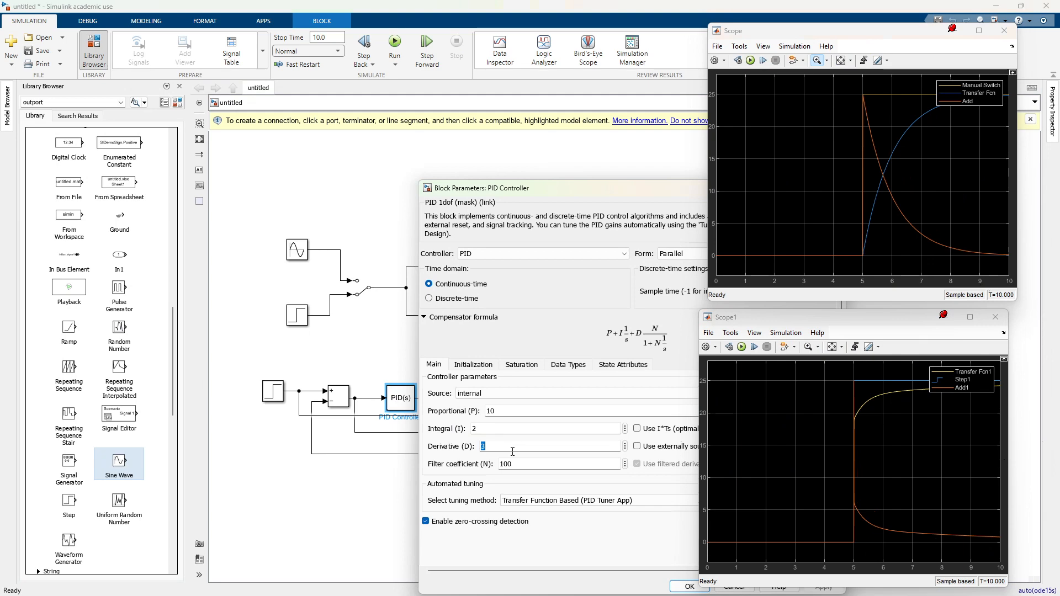
{"action": "type", "text": "0"}
{"action": "key", "text": "Return"}
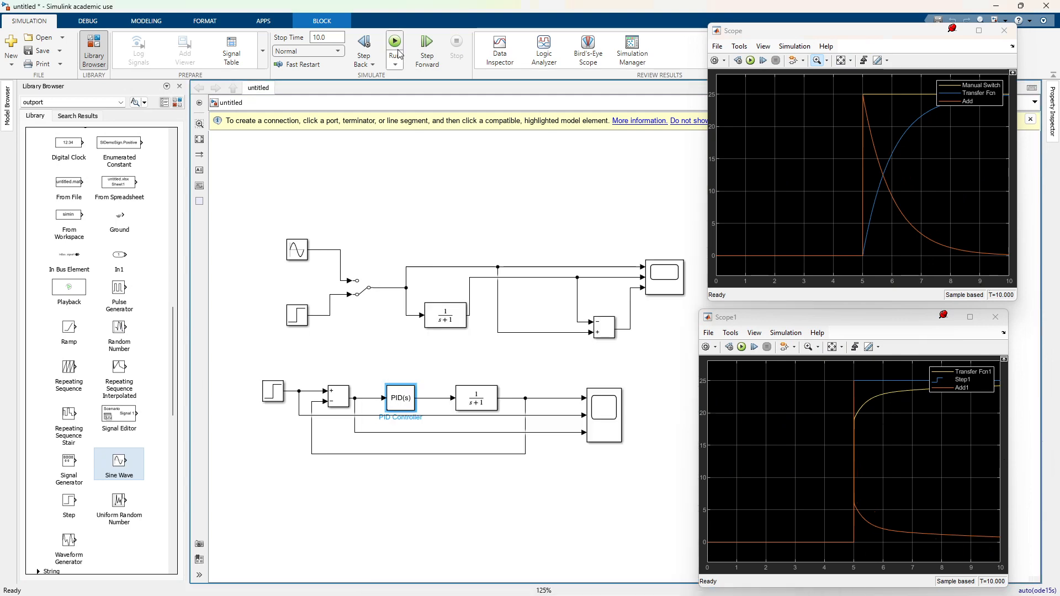
{"action": "left_click", "coordinate": [400, 54]}
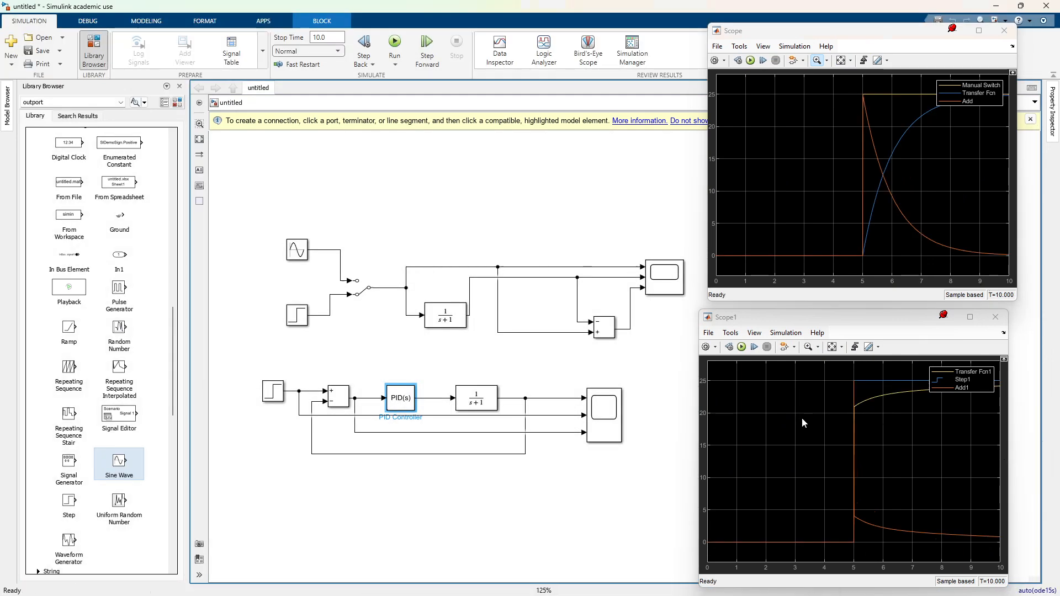
Step: Set the PID Controller's derivative gain D to 6, apply the parameters, and rerun the simulation
{"action": "double_click", "coordinate": [395, 401]}
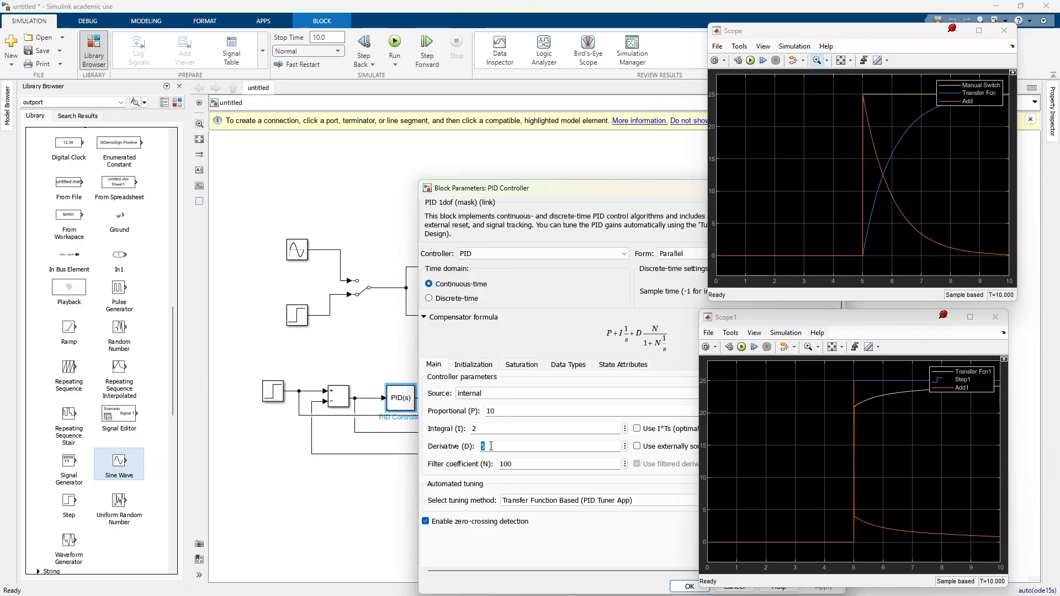
{"action": "type", "text": "6"}
{"action": "left_click_drag", "start_coordinate": [522, 197], "coordinate": [242, 111]}
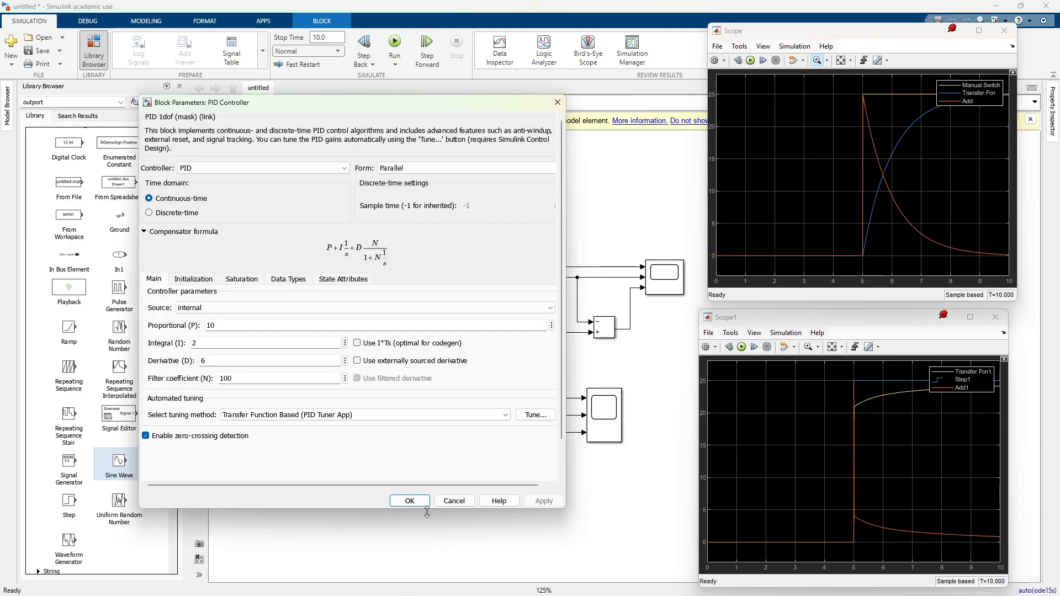
{"action": "left_click", "coordinate": [422, 502]}
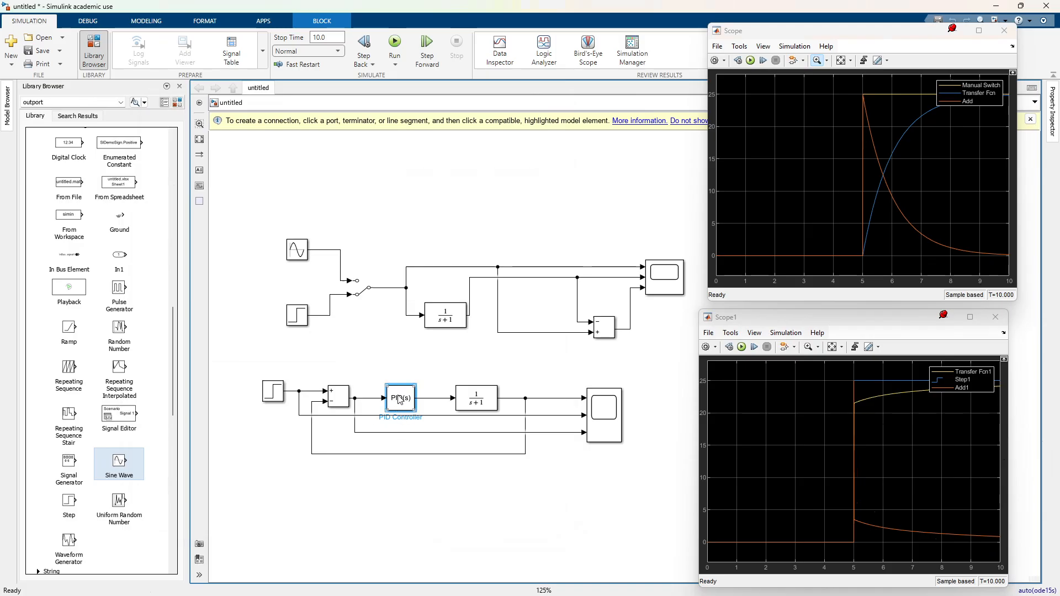
Step: Replace the Step block feeding the PID loop with a copy of the Sine Wave block, and run the simulation
{"action": "left_click", "coordinate": [268, 397]}
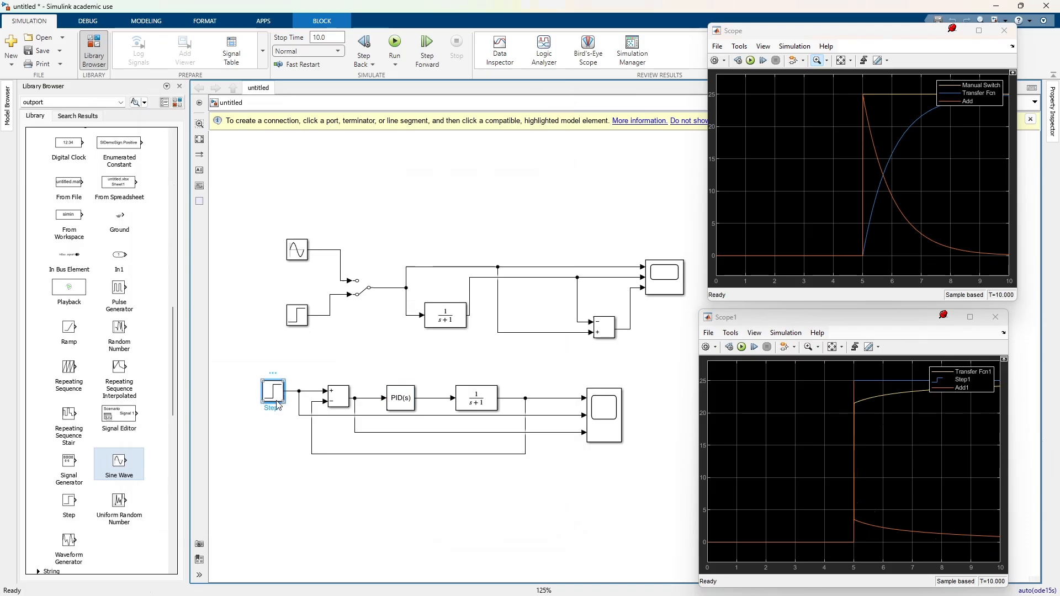
{"action": "key", "text": "Delete"}
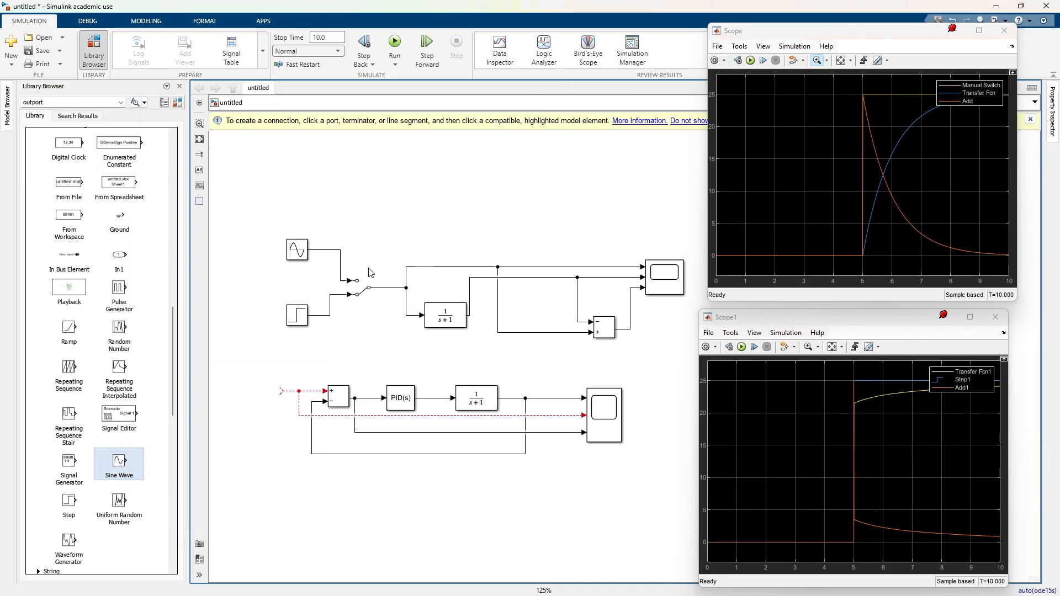
{"action": "left_click", "coordinate": [298, 255]}
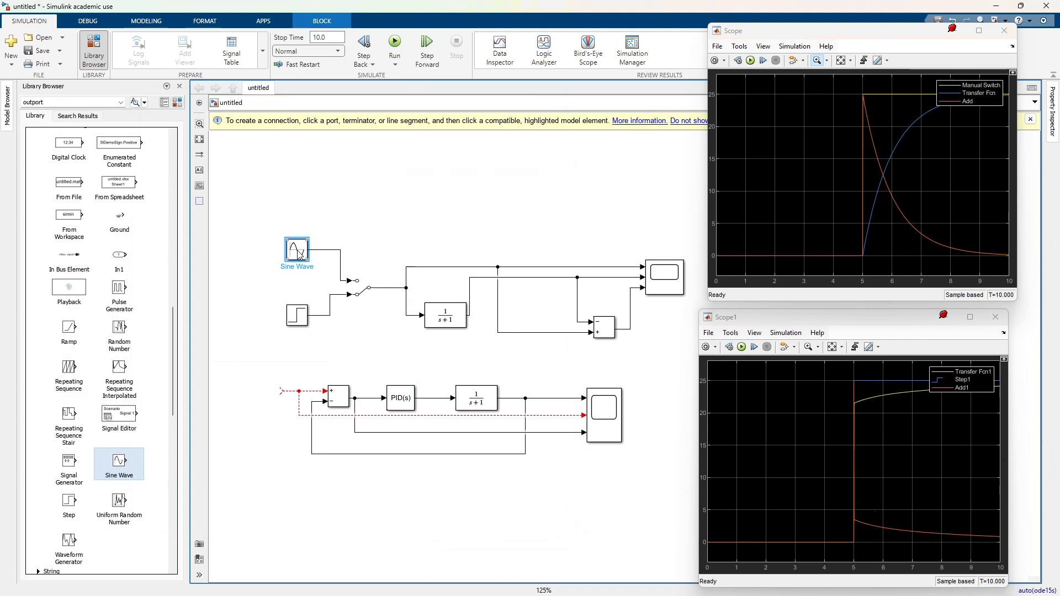
{"action": "key", "text": "ctrl+c"}
{"action": "key", "text": "ctrl+v"}
{"action": "left_click_drag", "start_coordinate": [304, 257], "coordinate": [262, 392]}
{"action": "left_click", "coordinate": [751, 61]}
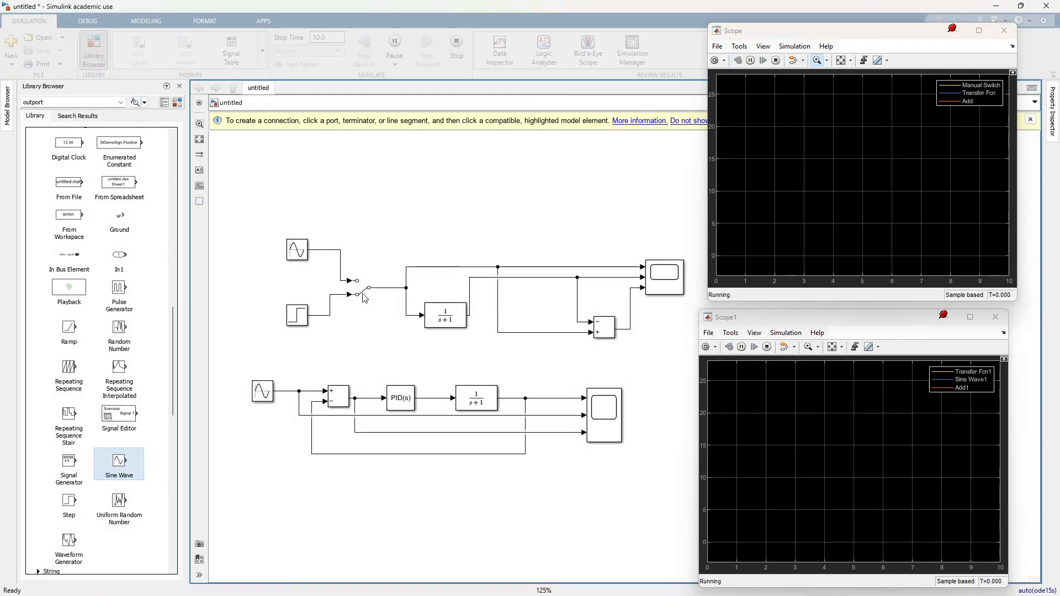
Step: Switch the upper model's Manual Switch to the Sine Wave input and rerun the simulation
{"action": "left_click", "coordinate": [362, 286]}
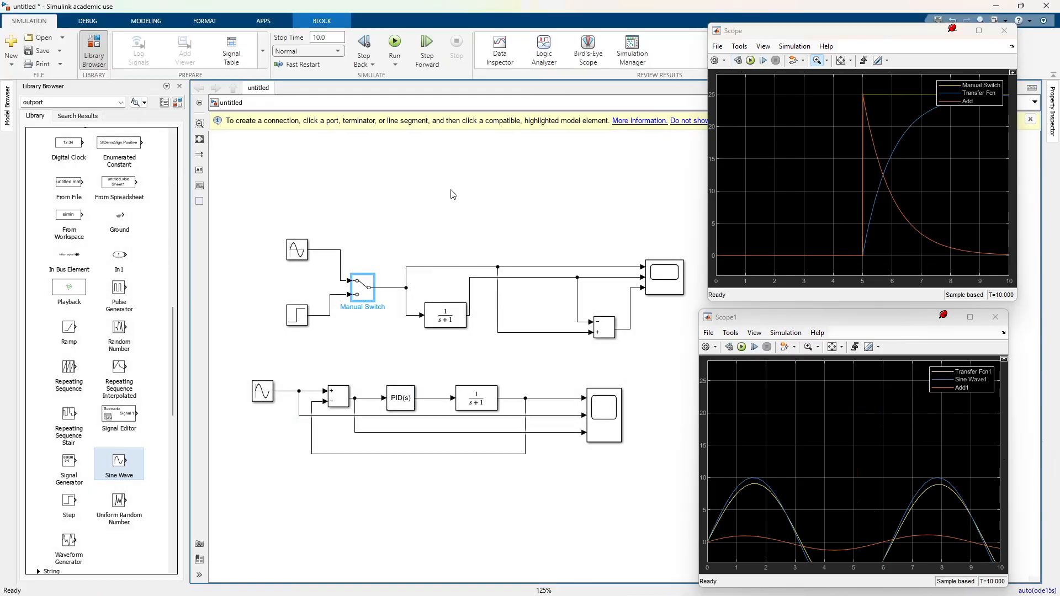
{"action": "left_click", "coordinate": [394, 47]}
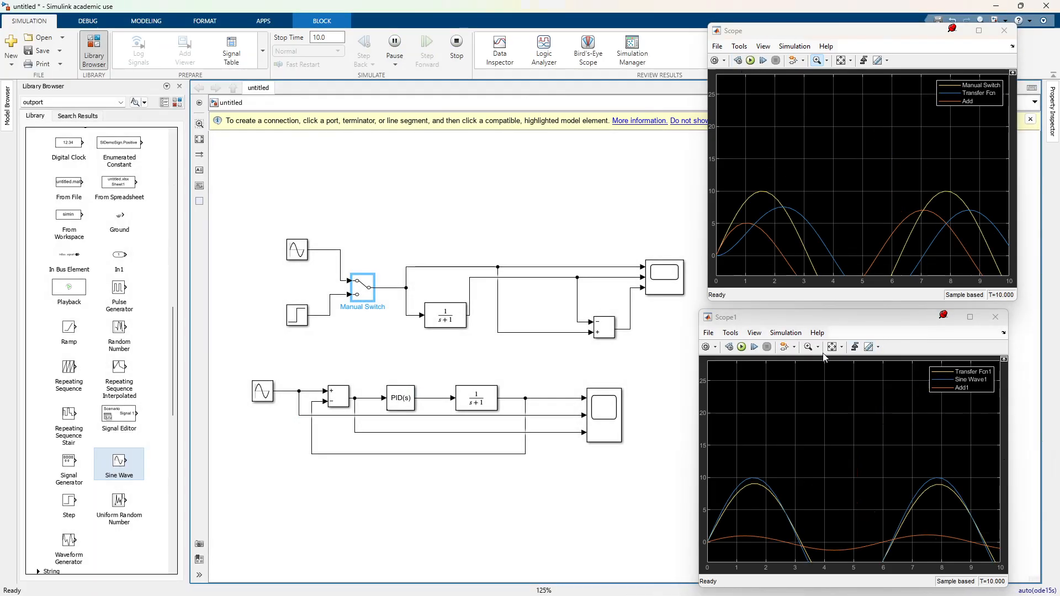
Step: Scale both Scope plots to fit their curves, and zoom in on the upper model's sine responses for comparison
{"action": "left_click", "coordinate": [831, 346]}
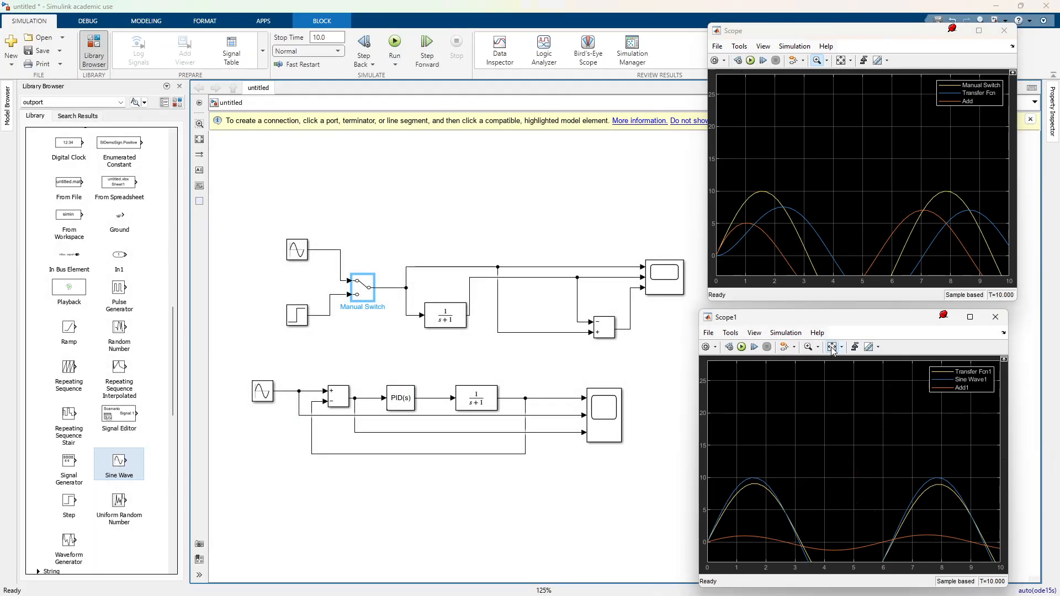
{"action": "left_click", "coordinate": [841, 60]}
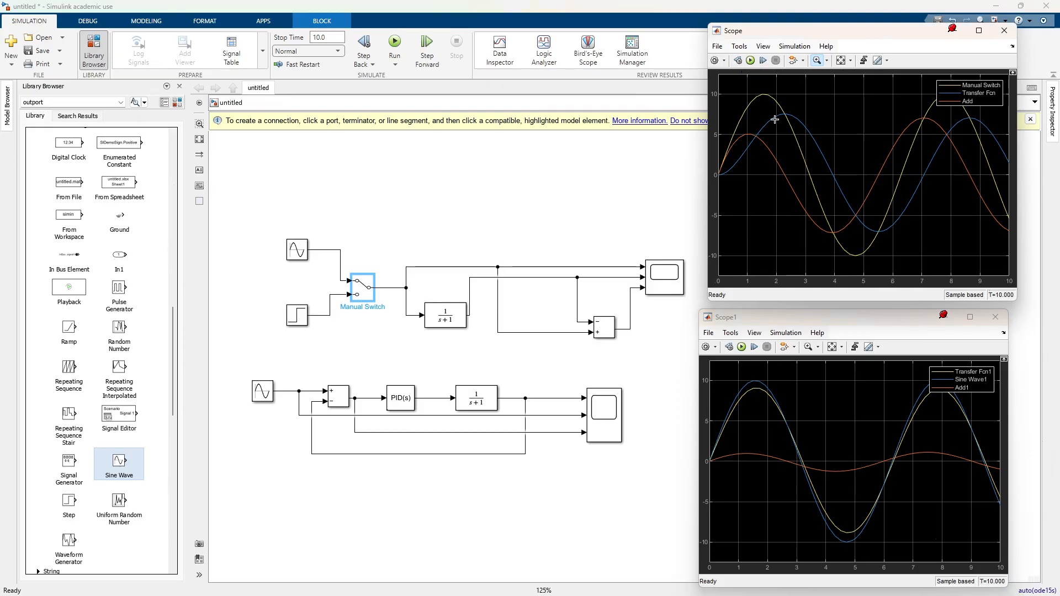
{"action": "scroll", "coordinate": [774, 119], "scroll_direction": "up", "scroll_amount": 2}
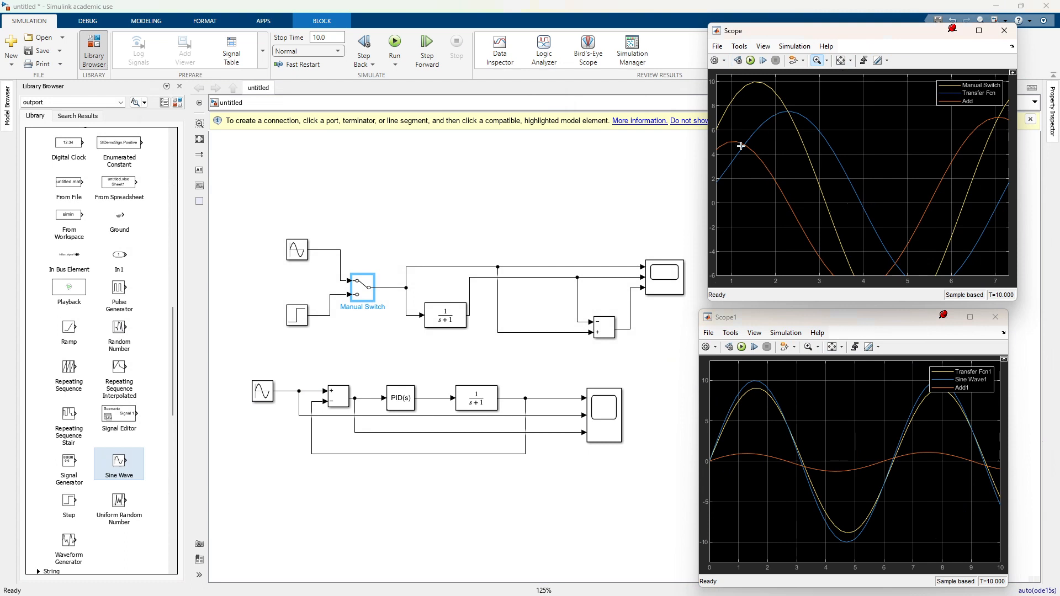
{"action": "left_click", "coordinate": [840, 60]}
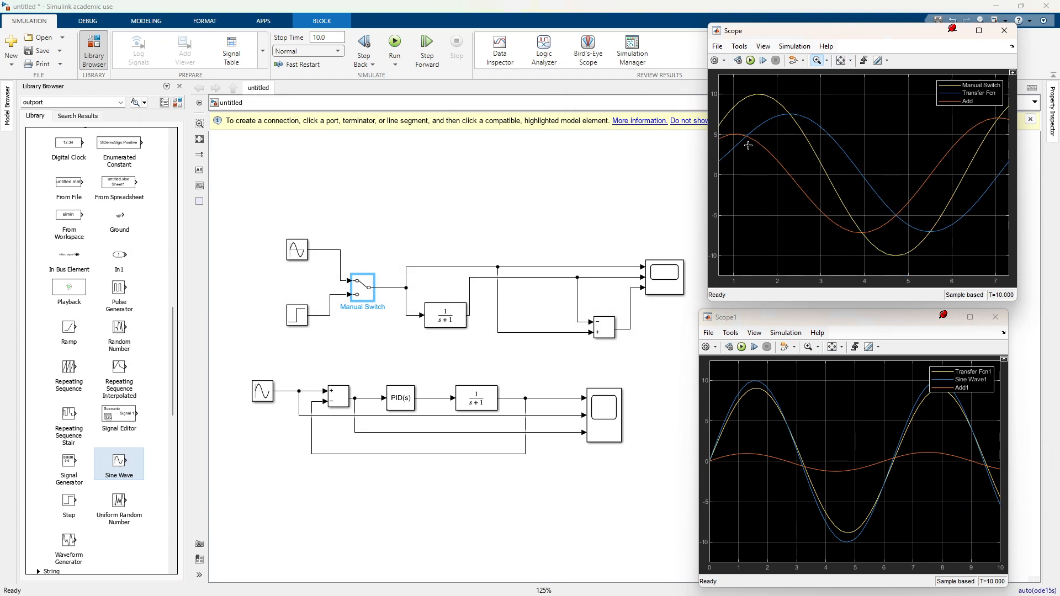